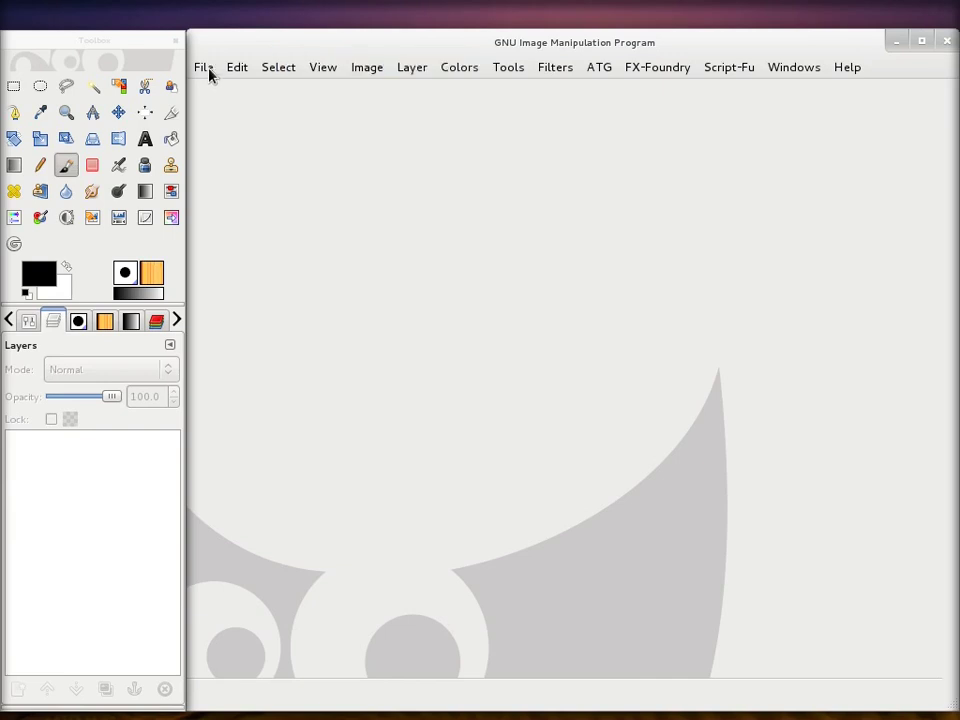
# Step: Open DSCF0943.JPG, the action-figure photo with the white helmet behind
pyautogui.click(209, 74)
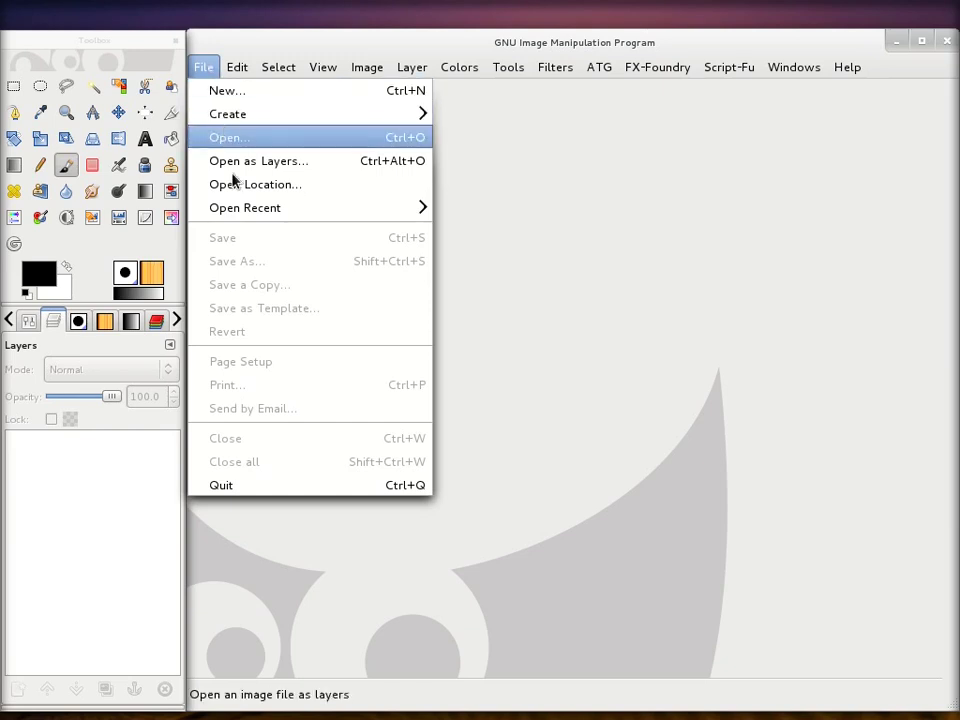
pyautogui.click(229, 137)
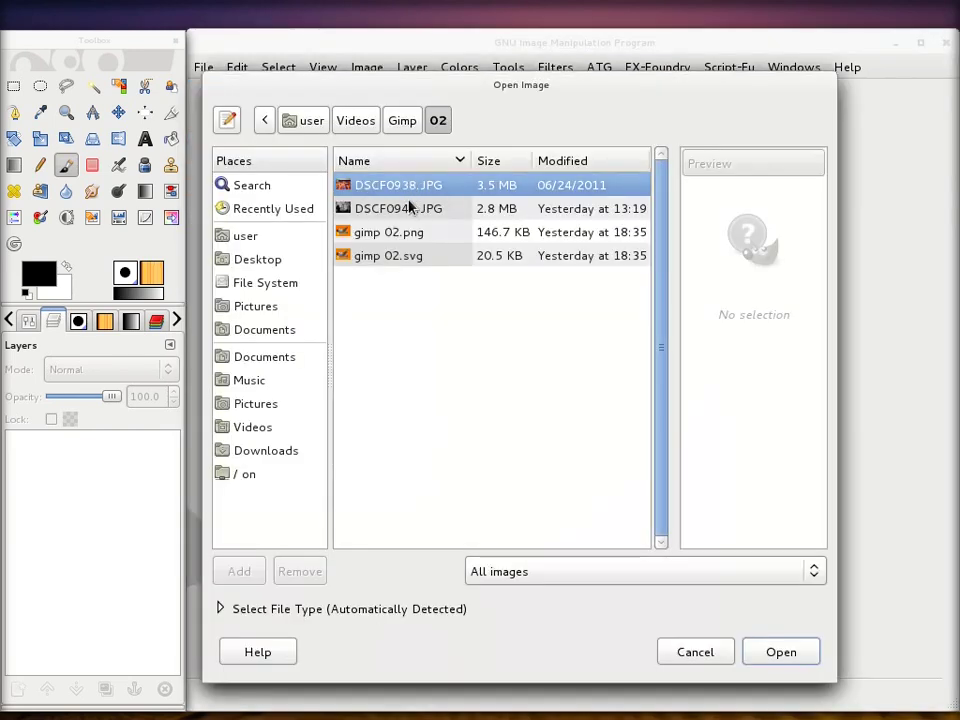
pyautogui.click(416, 192)
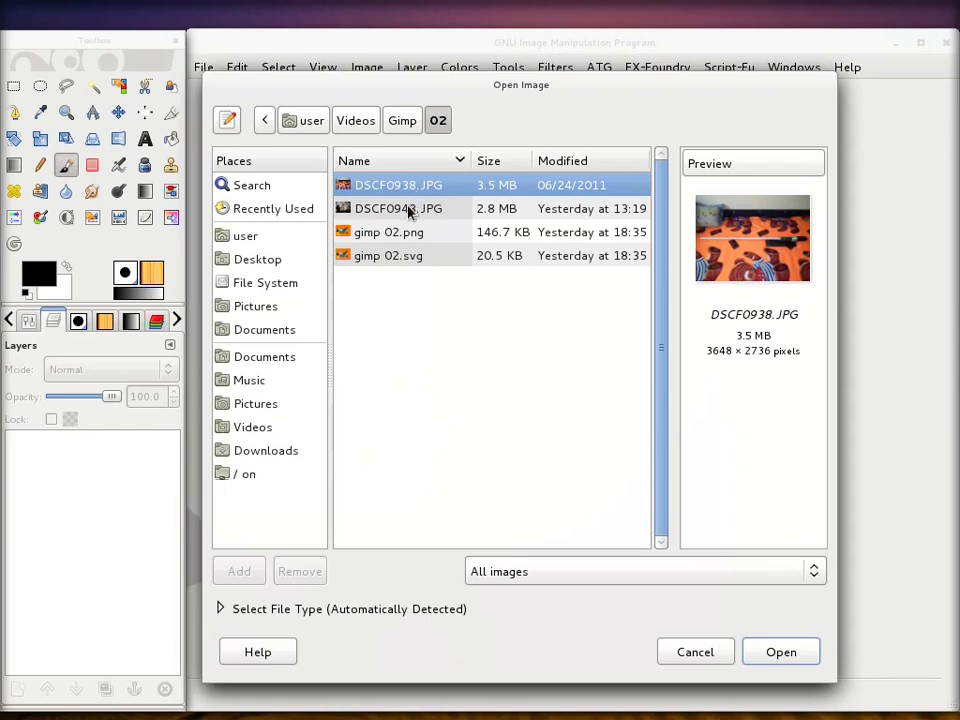
pyautogui.click(409, 210)
pyautogui.click(799, 657)
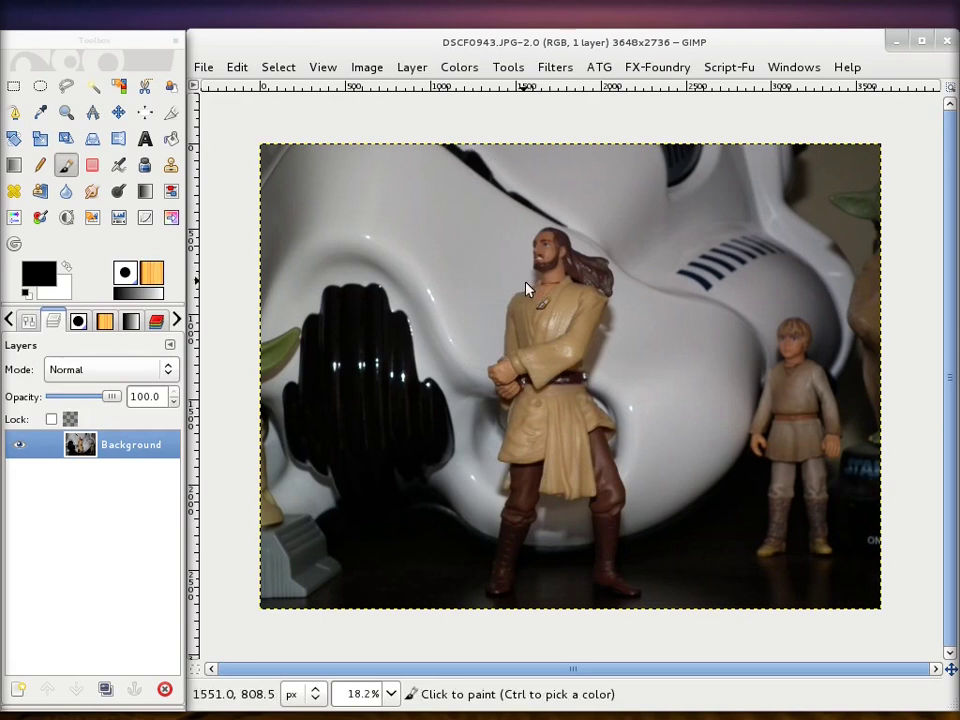
# Step: Open the lightsaber photo DSCF0938.JPG as a second image
pyautogui.click(204, 68)
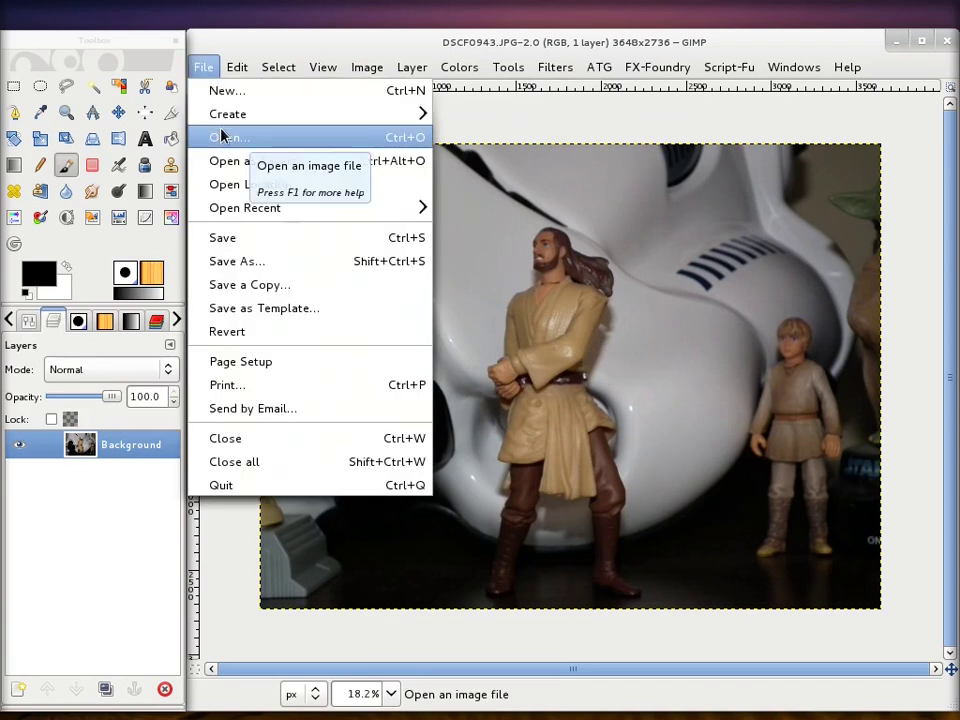
pyautogui.click(222, 136)
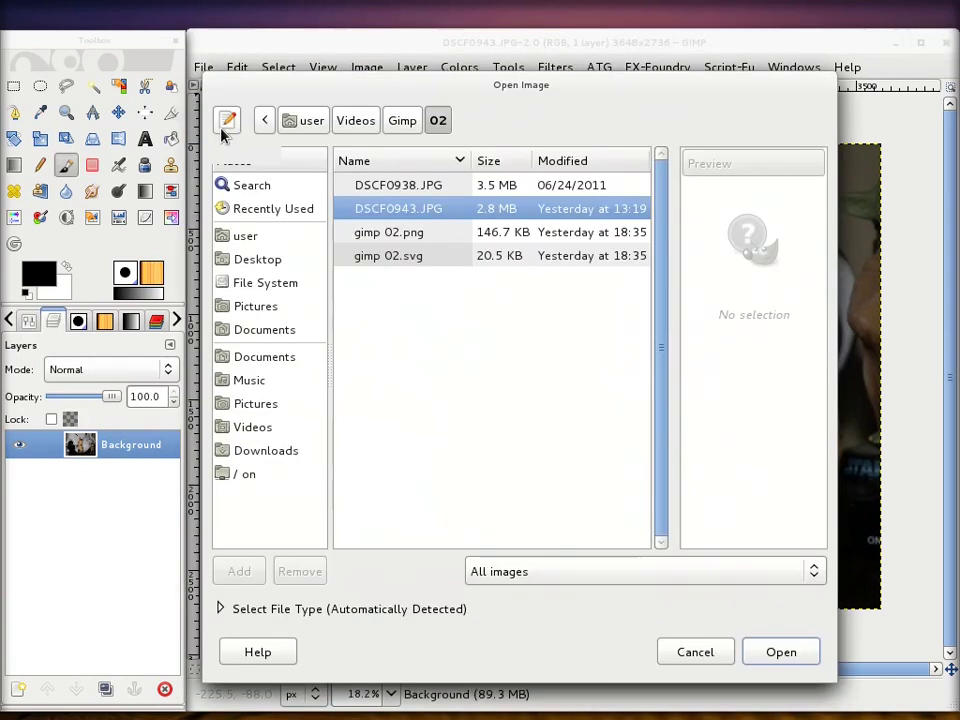
pyautogui.click(400, 186)
pyautogui.click(785, 652)
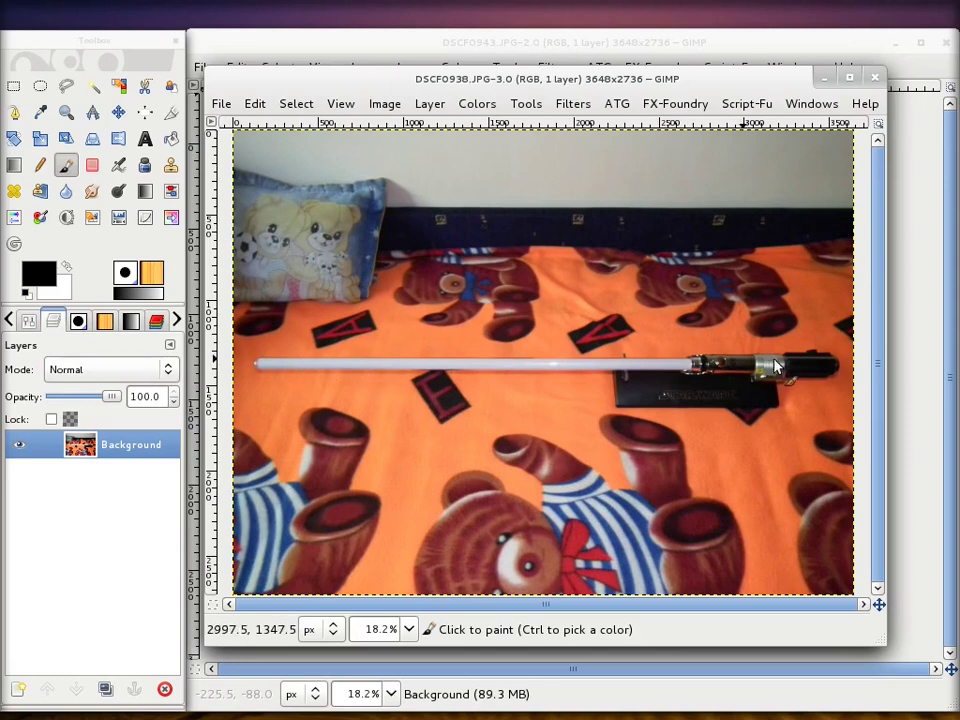
# Step: Move and enlarge the lightsaber image window to fill the screen
pyautogui.moveTo(664, 78); pyautogui.dragTo(612, 514)
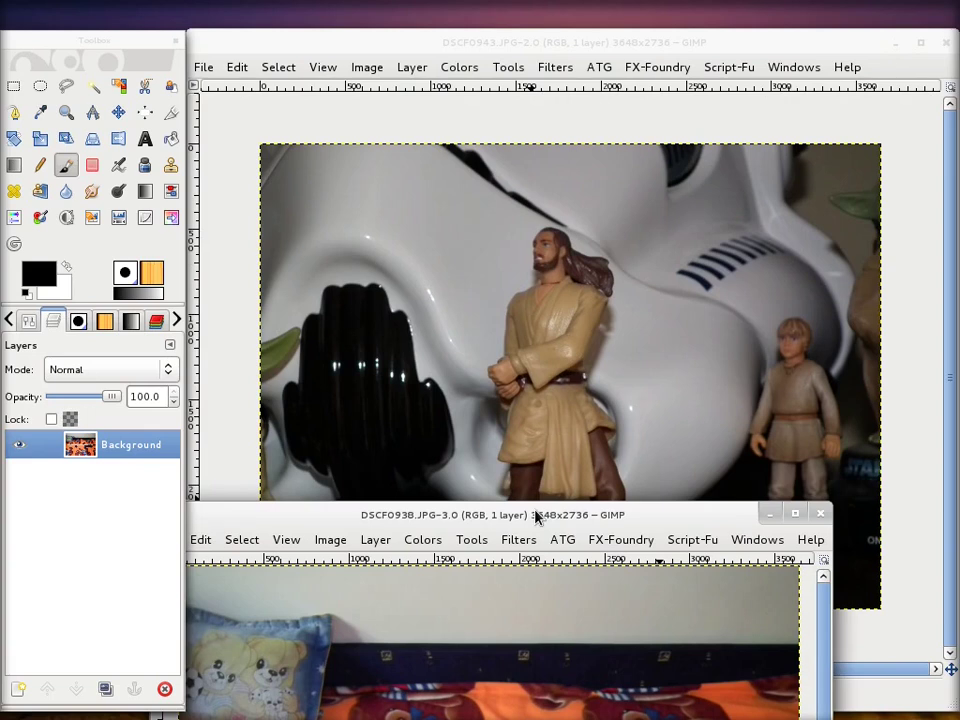
pyautogui.moveTo(536, 516)
pyautogui.mouseDown()
pyautogui.moveTo(555, 488)
pyautogui.moveTo(583, 49)
pyautogui.moveTo(570, 10)
pyautogui.mouseUp()
pyautogui.moveTo(845, 589); pyautogui.dragTo(950, 705)
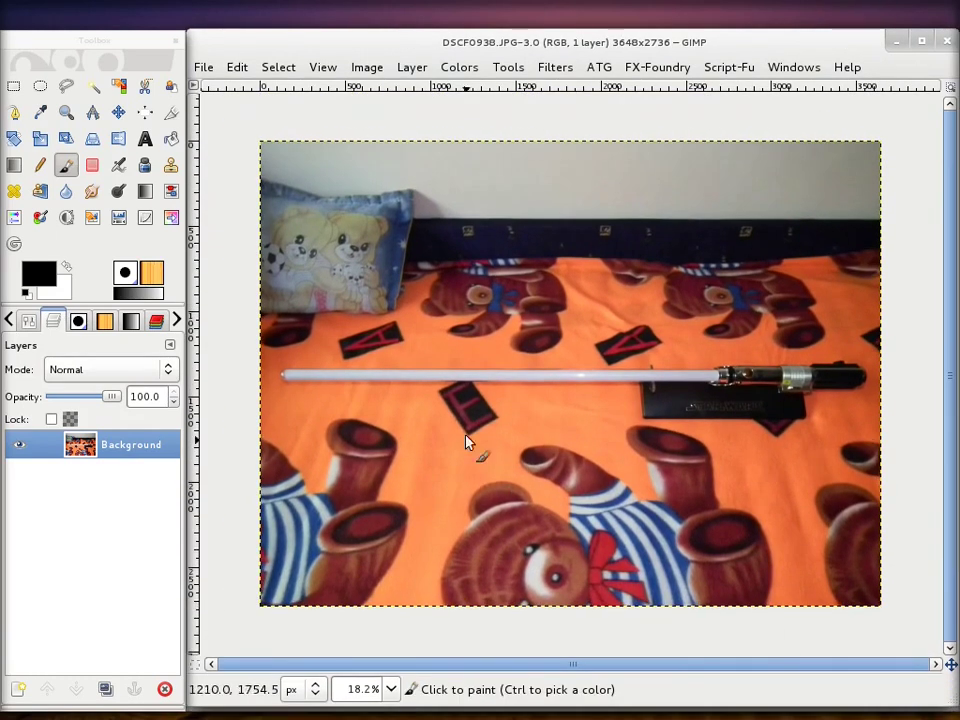
# Step: Zoom in and start a Free Select outline at the blade's left tip
pyautogui.scroll(3, 336, 368)
pyautogui.scroll(3, 336, 368)
pyautogui.scroll(2, 338, 368)
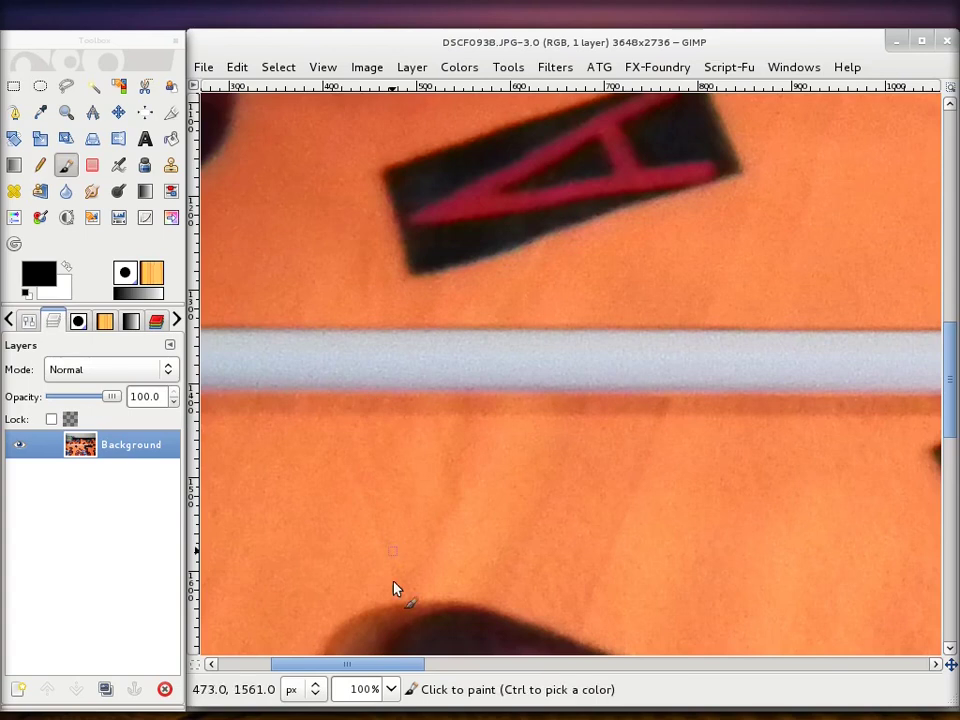
pyautogui.moveTo(392, 666); pyautogui.dragTo(336, 668)
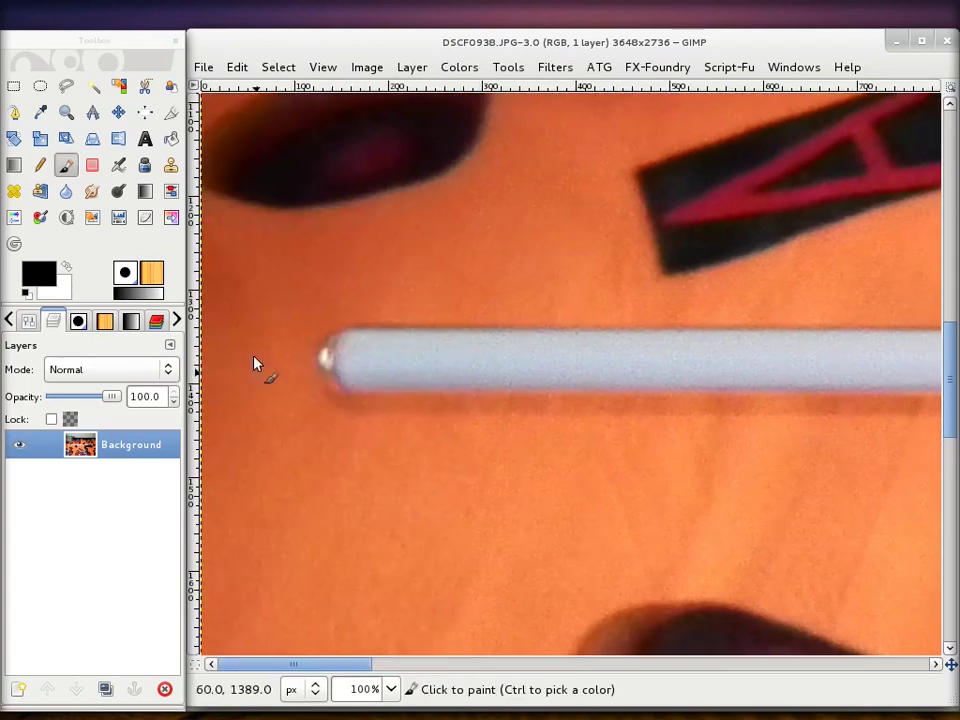
pyautogui.click(62, 89)
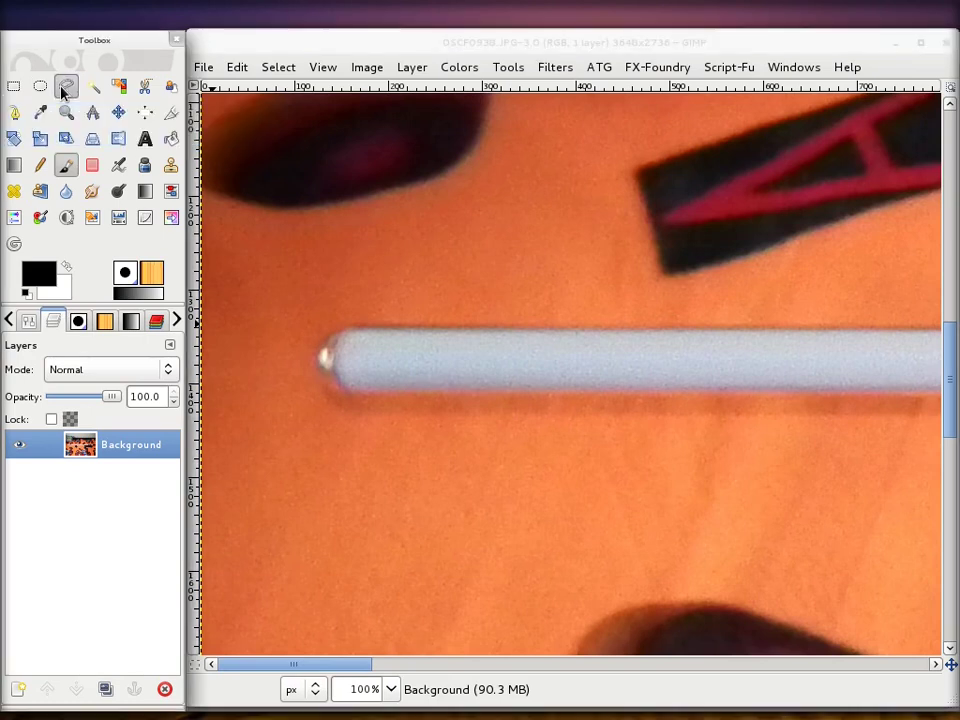
pyautogui.click(348, 334)
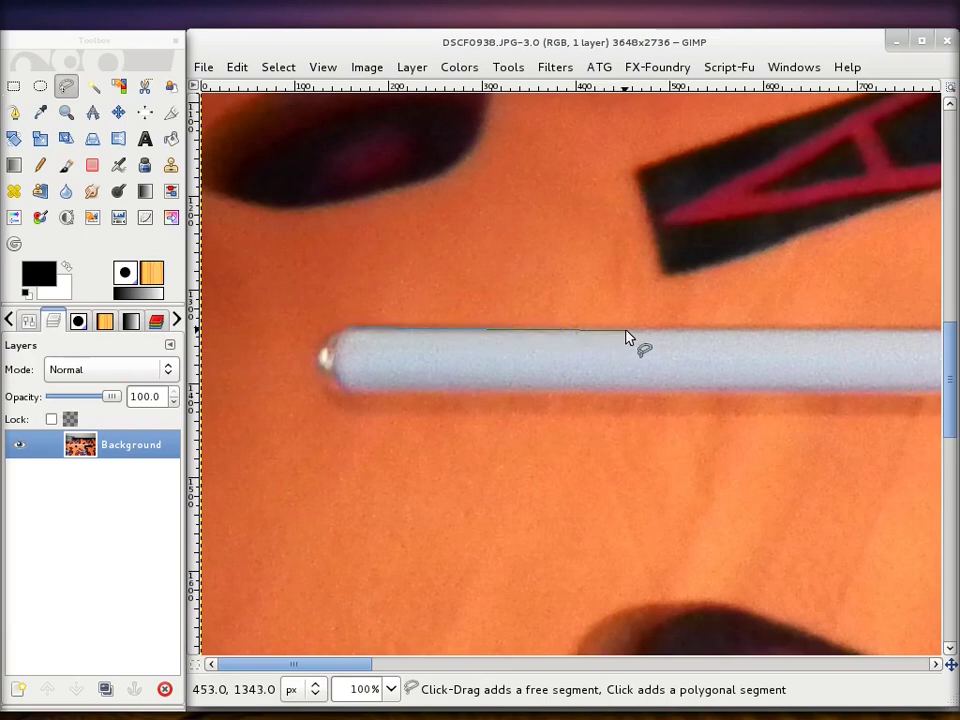
# Step: Trace the outline along the blade's top edge and across the hilt top
pyautogui.hscroll(10, 629, 335)
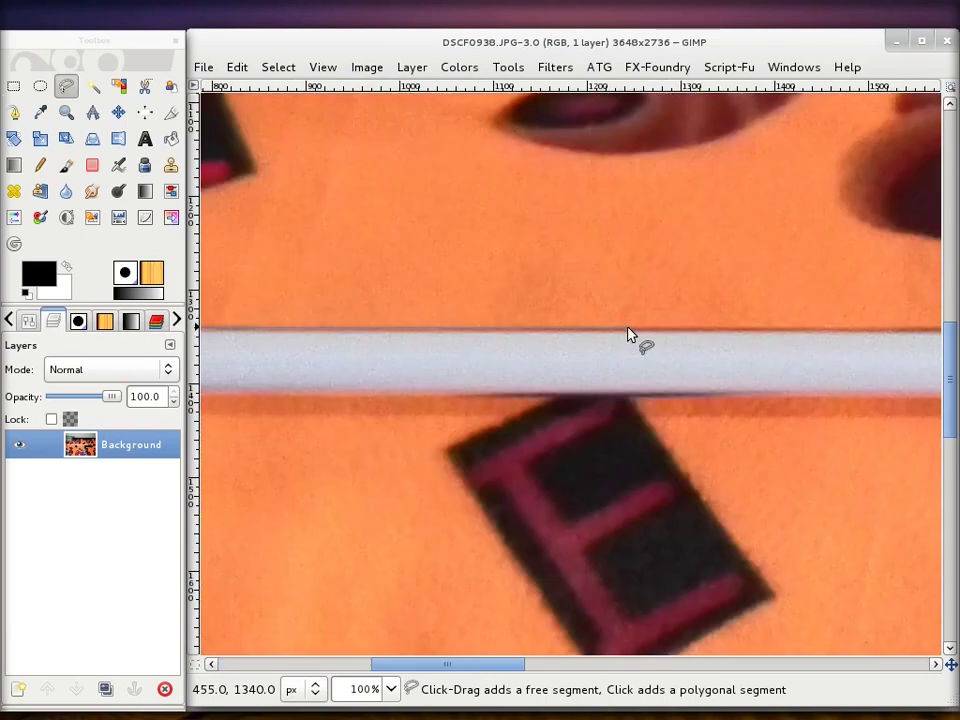
pyautogui.hscroll(9, 629, 335)
pyautogui.hscroll(9, 629, 335)
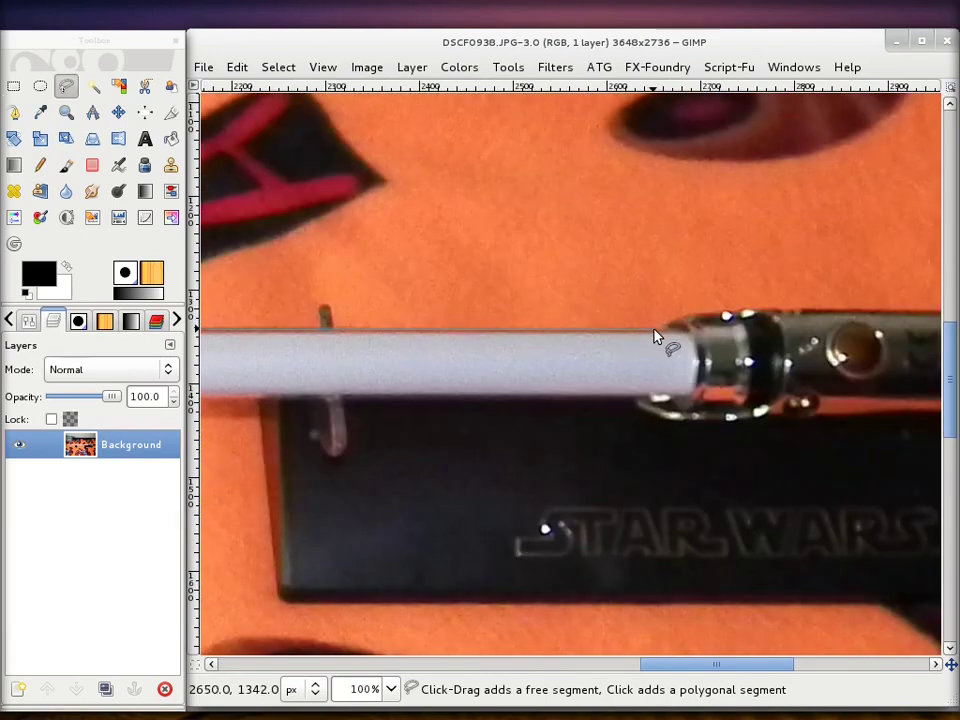
pyautogui.click(659, 335)
pyautogui.moveTo(677, 326); pyautogui.dragTo(736, 317)
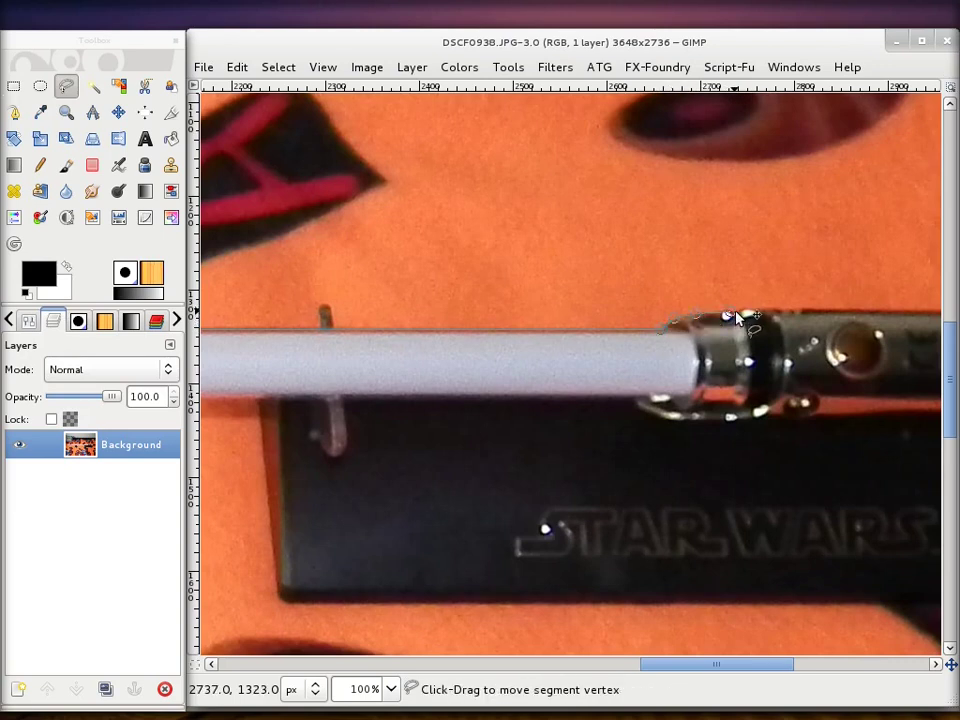
pyautogui.moveTo(746, 317); pyautogui.dragTo(824, 316)
pyautogui.hscroll(5, 690, 316)
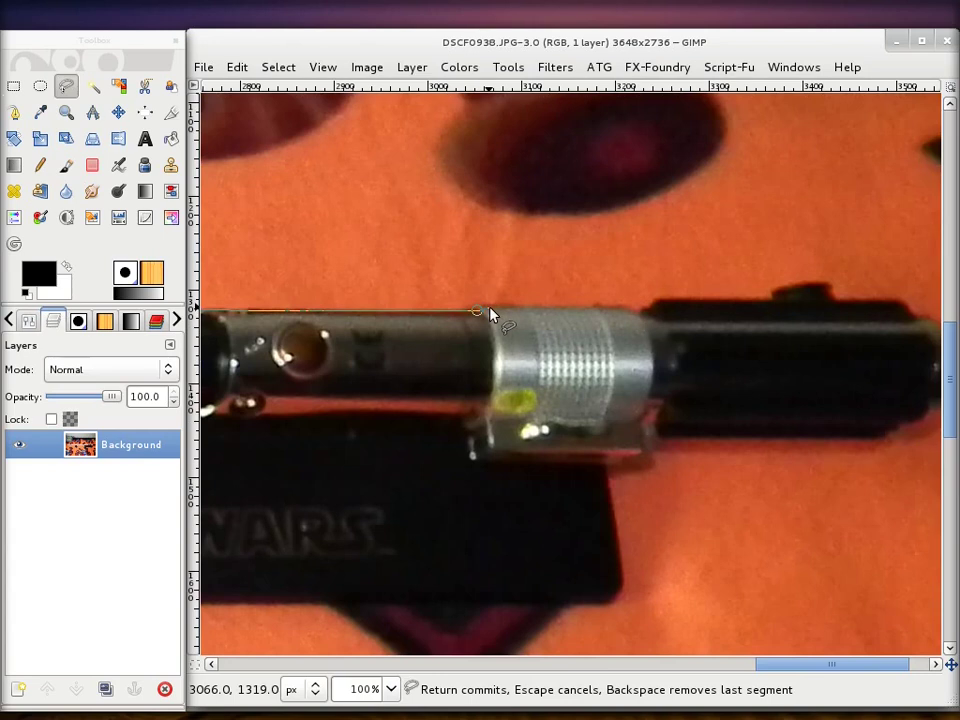
pyautogui.moveTo(490, 314); pyautogui.dragTo(636, 316)
pyautogui.click(775, 299)
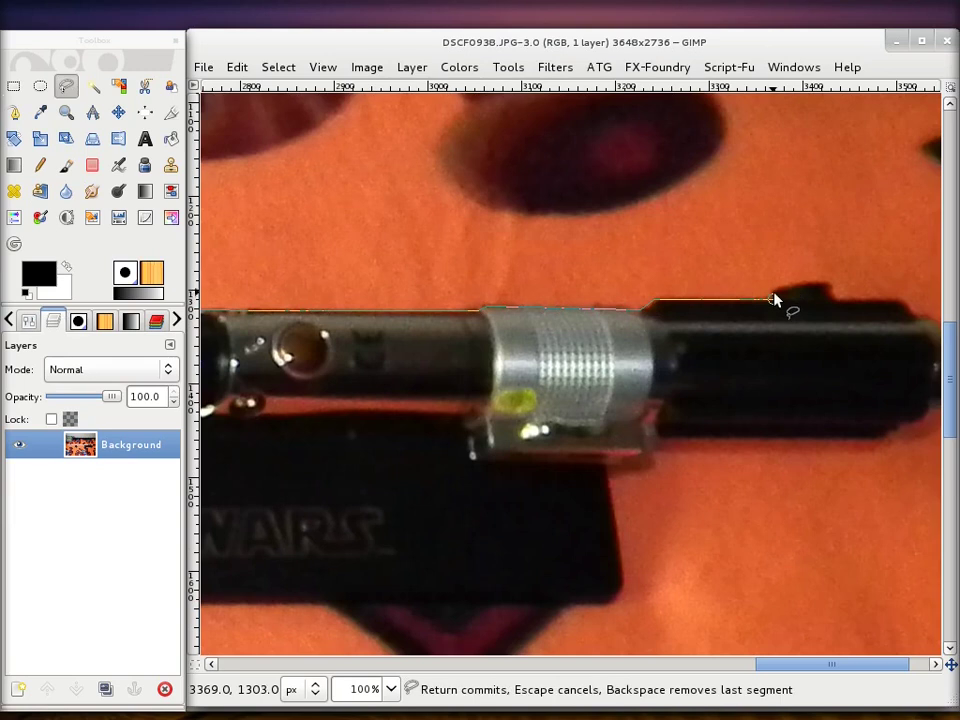
pyautogui.click(830, 296)
pyautogui.click(901, 299)
# Step: Carry the outline around the hilt's right end, bottom edge and lower clip
pyautogui.hscroll(2, 752, 332)
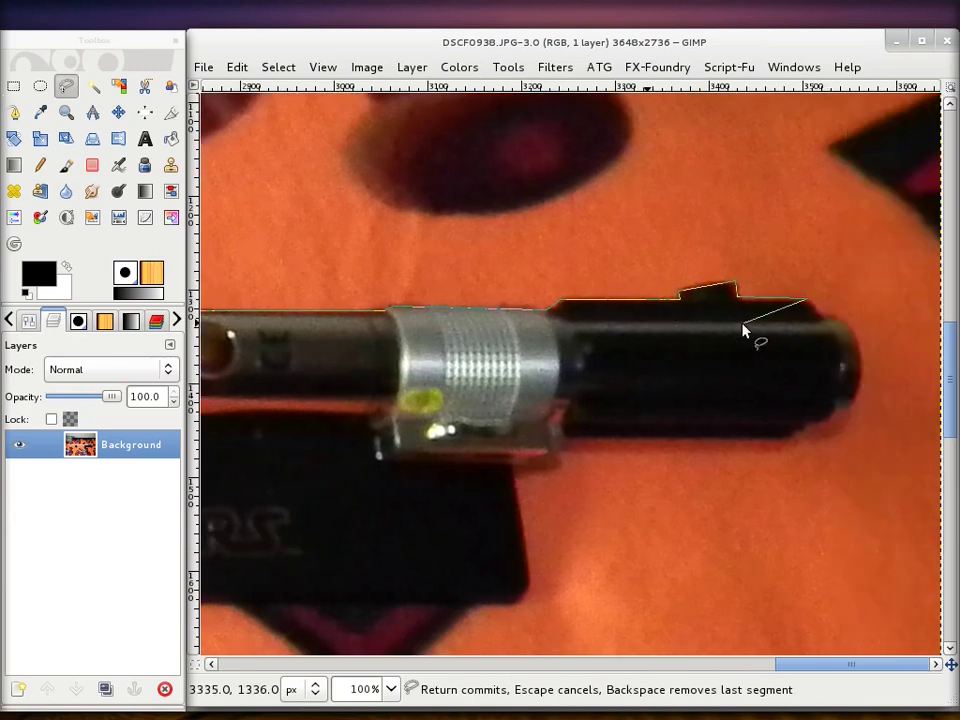
pyautogui.click(827, 317)
pyautogui.click(849, 329)
pyautogui.moveTo(855, 348)
pyautogui.mouseDown()
pyautogui.moveTo(858, 395)
pyautogui.moveTo(838, 420)
pyautogui.moveTo(795, 438)
pyautogui.mouseUp()
pyautogui.click(565, 439)
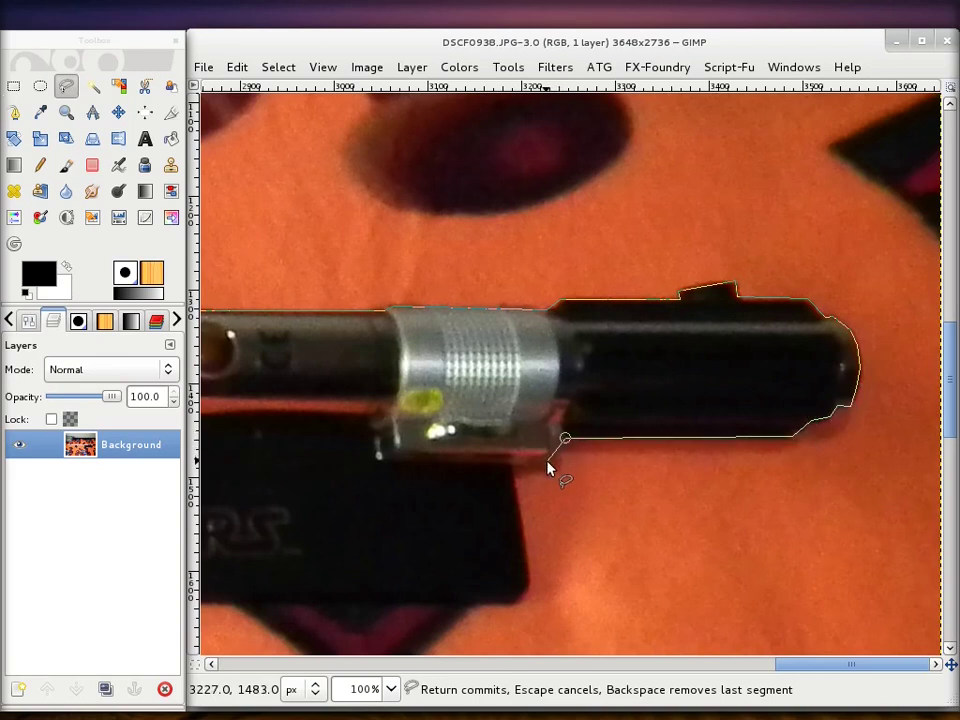
pyautogui.click(548, 463)
pyautogui.click(377, 460)
pyautogui.click(366, 402)
pyautogui.hscroll(-5, 366, 402)
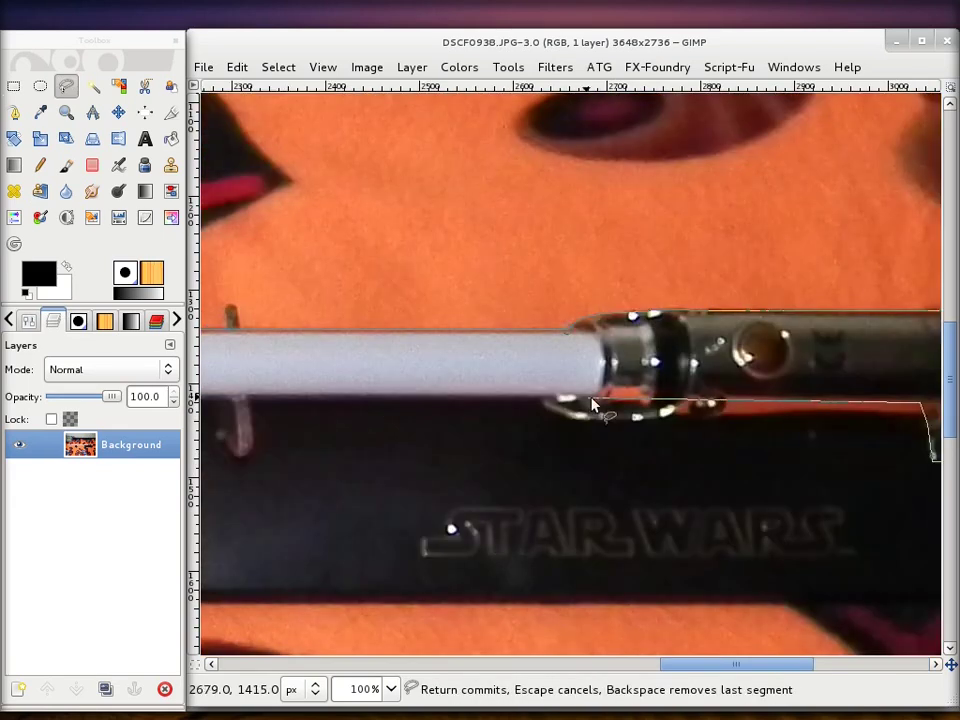
# Step: Continue the outline under the hilt's knob and emitter to where the blade begins
pyautogui.scroll(4, 815, 424)
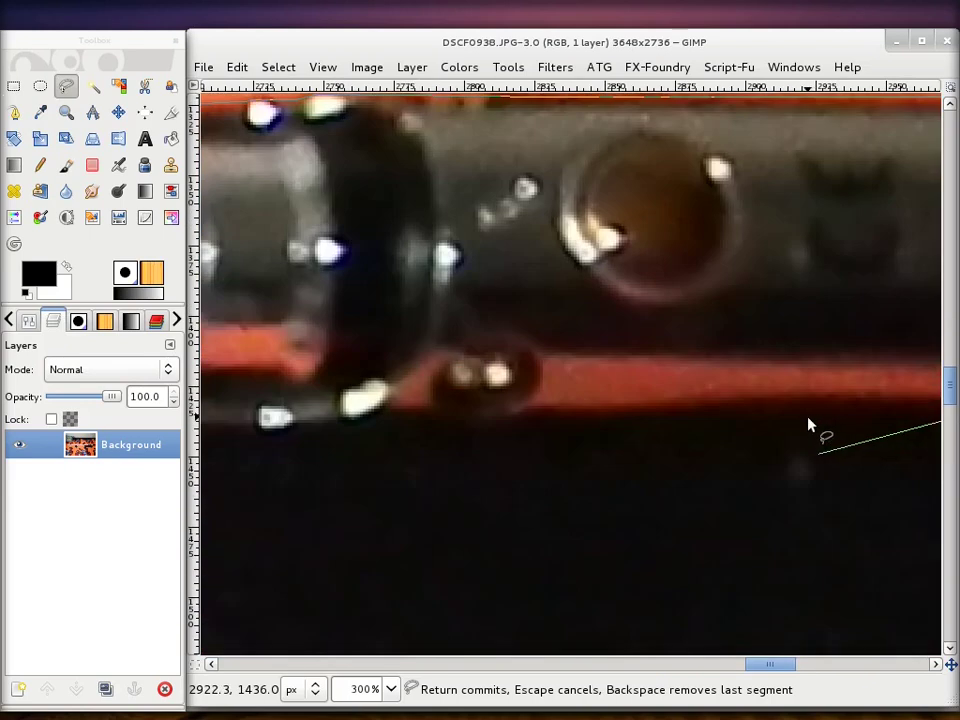
pyautogui.scroll(-2, 760, 416)
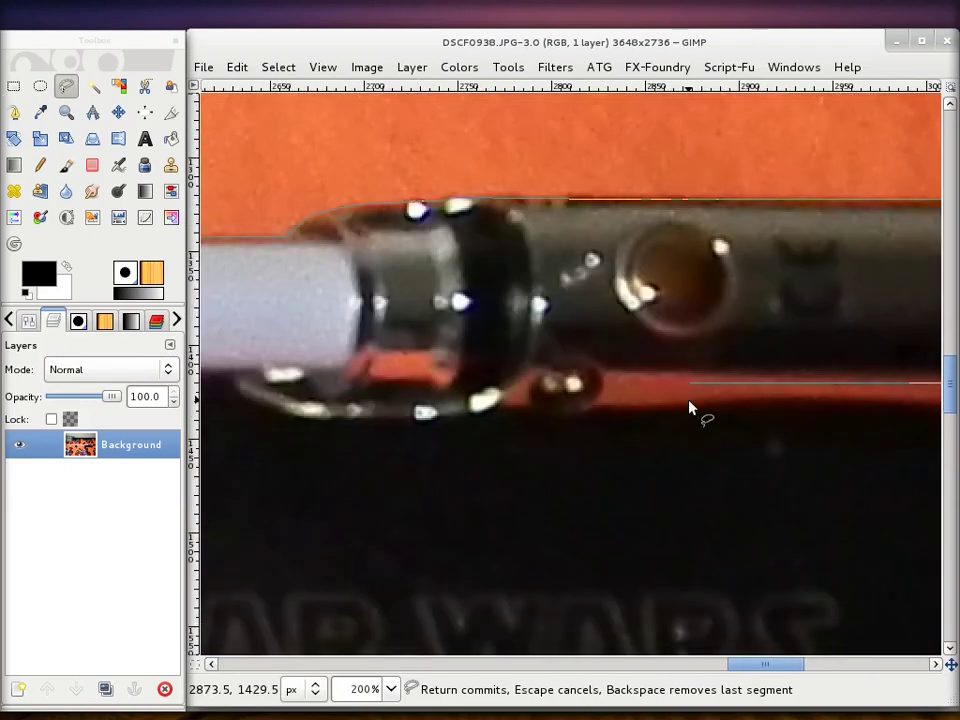
pyautogui.click(601, 393)
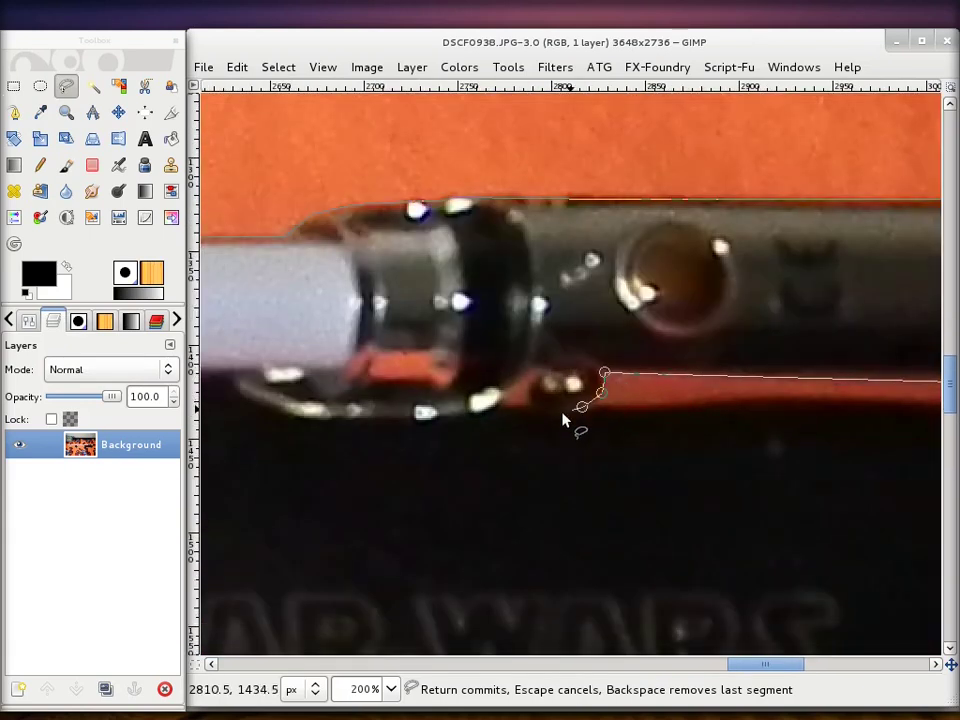
pyautogui.click(546, 411)
pyautogui.click(518, 385)
pyautogui.click(431, 419)
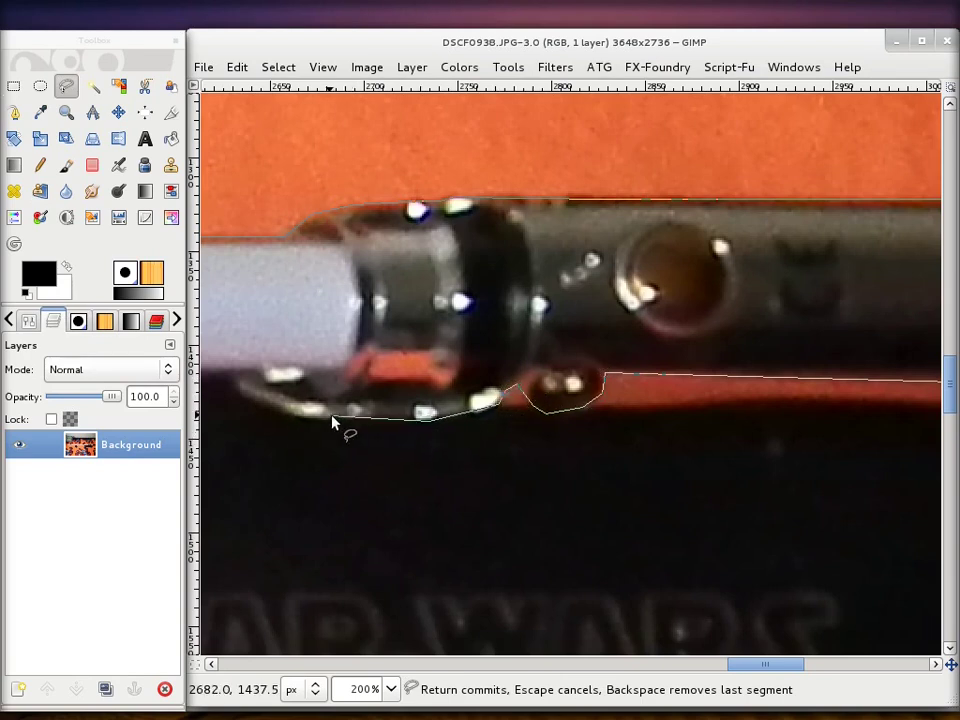
pyautogui.click(320, 421)
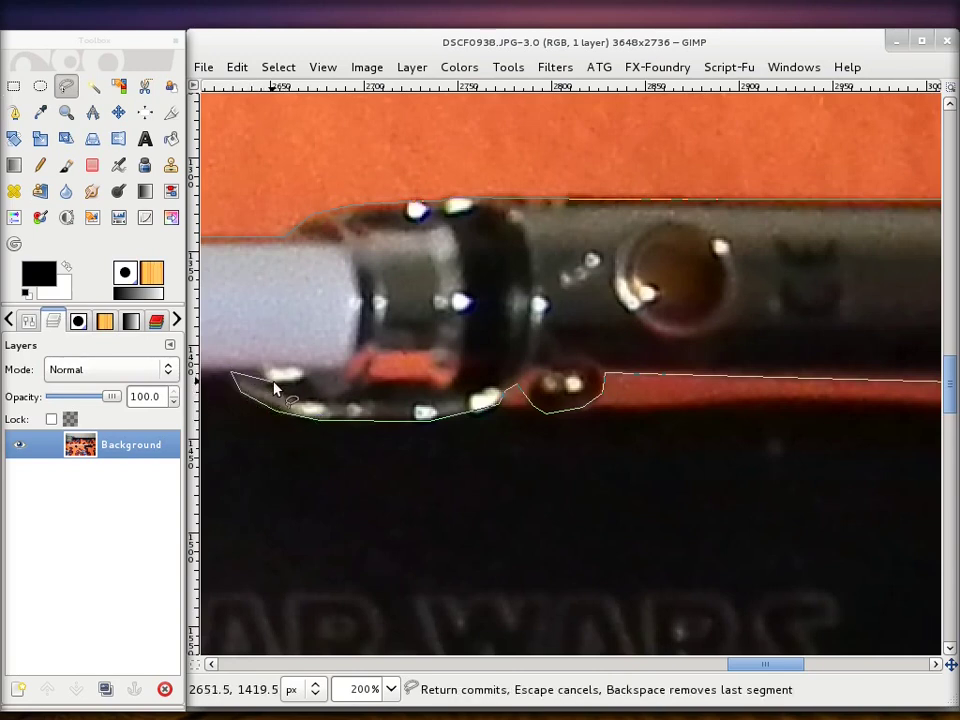
# Step: Follow the blade's lower edge to its rounded tip and close the selection
pyautogui.hscroll(-5, 272, 386)
pyautogui.hscroll(-5, 276, 389)
pyautogui.hscroll(-5, 276, 389)
pyautogui.hscroll(-5, 276, 389)
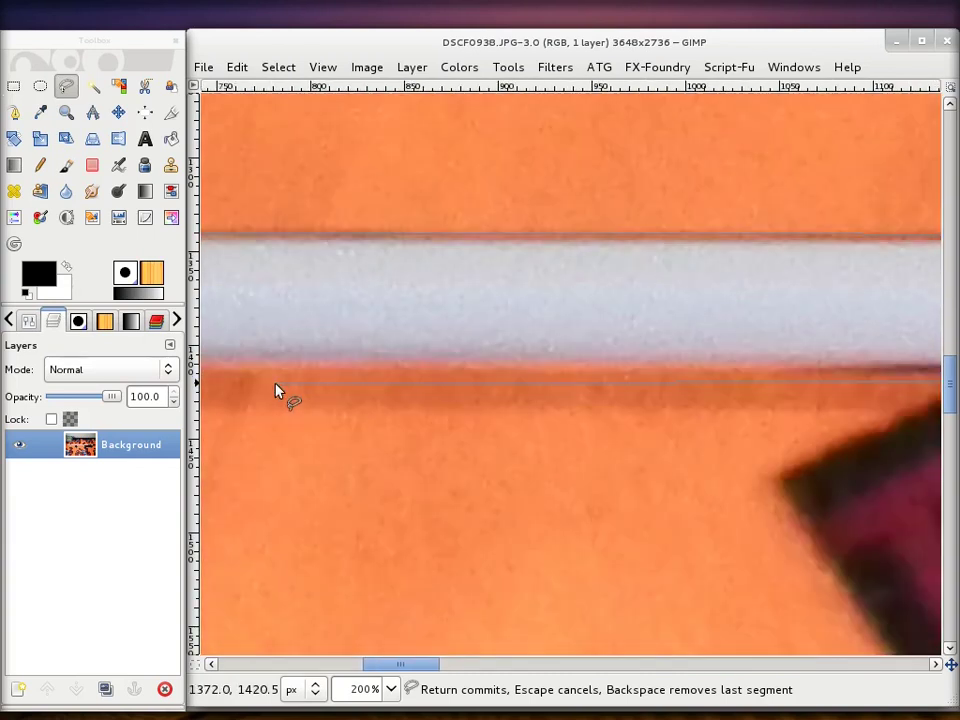
pyautogui.hscroll(-5, 277, 391)
pyautogui.hscroll(-3, 277, 391)
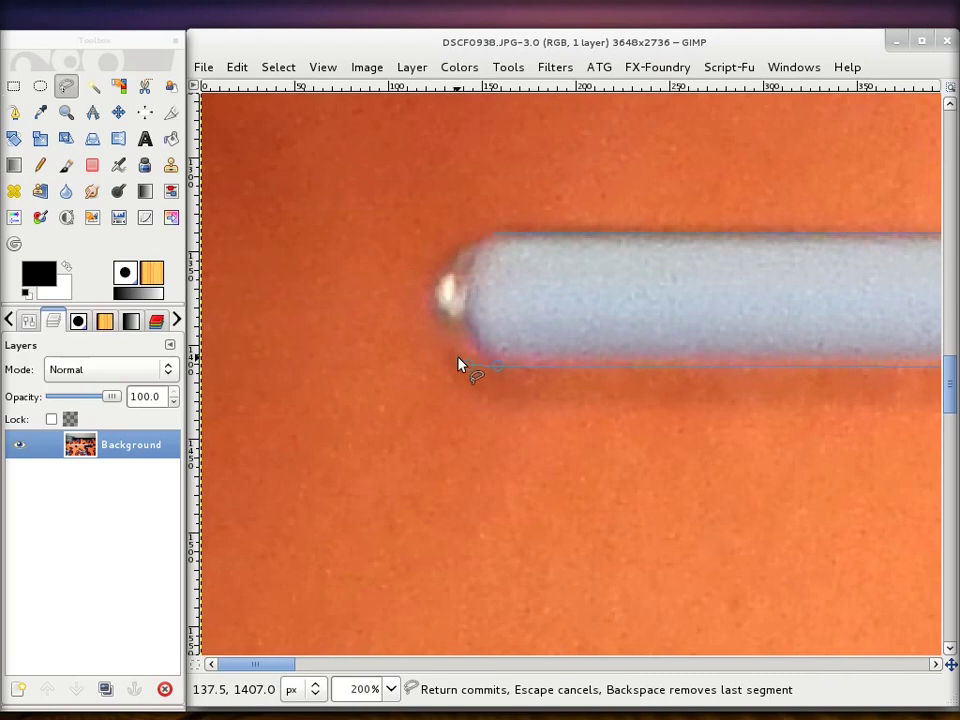
pyautogui.click(439, 338)
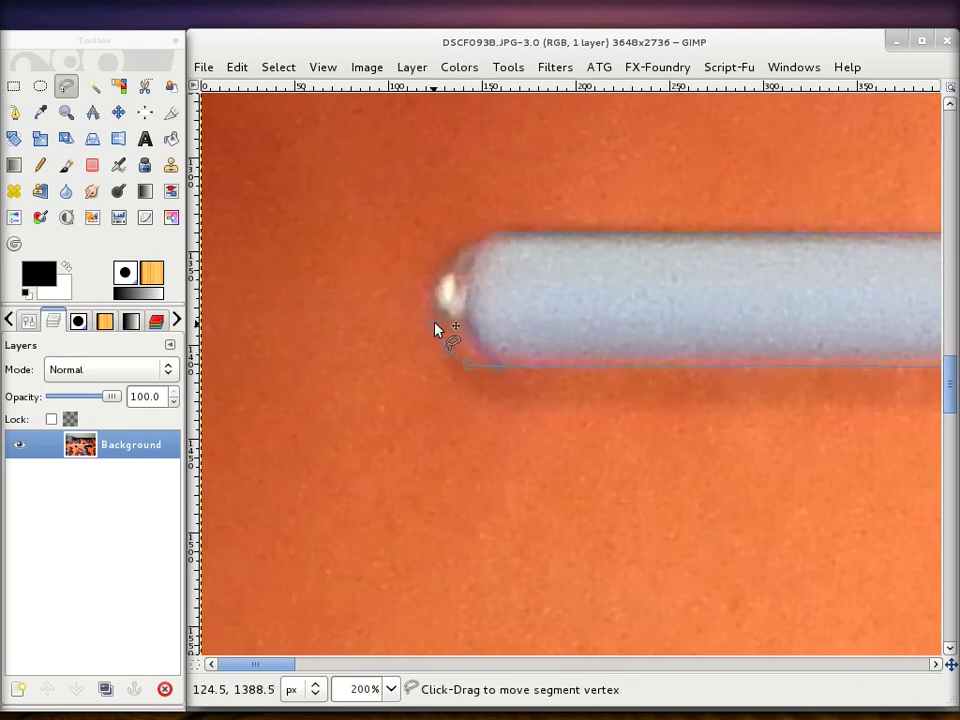
pyautogui.click(439, 268)
pyautogui.moveTo(450, 265); pyautogui.dragTo(486, 243)
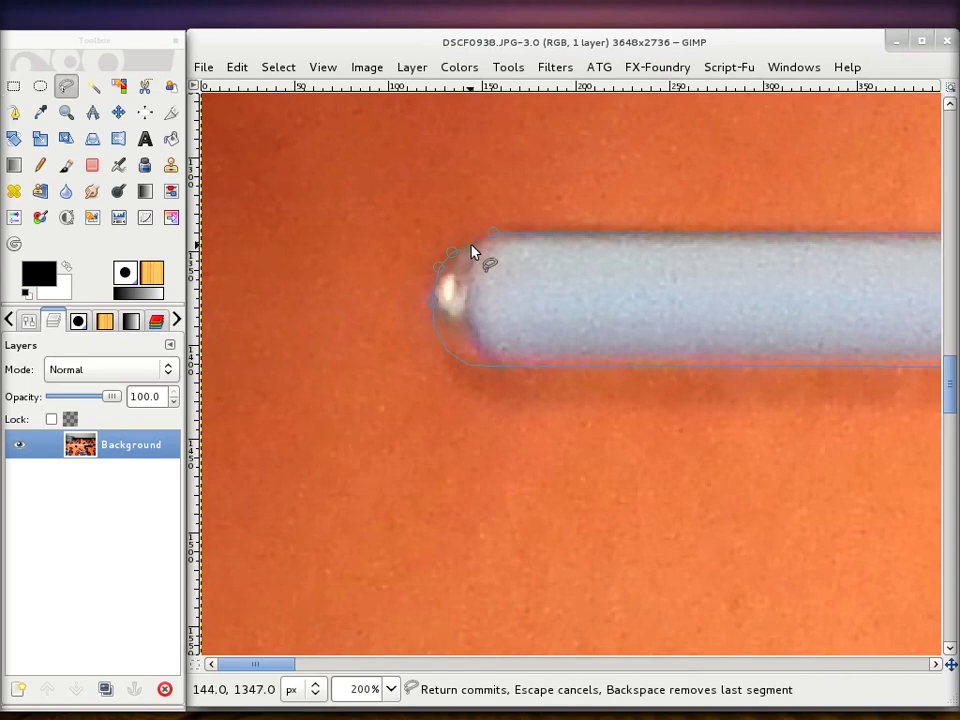
pyautogui.click(493, 240)
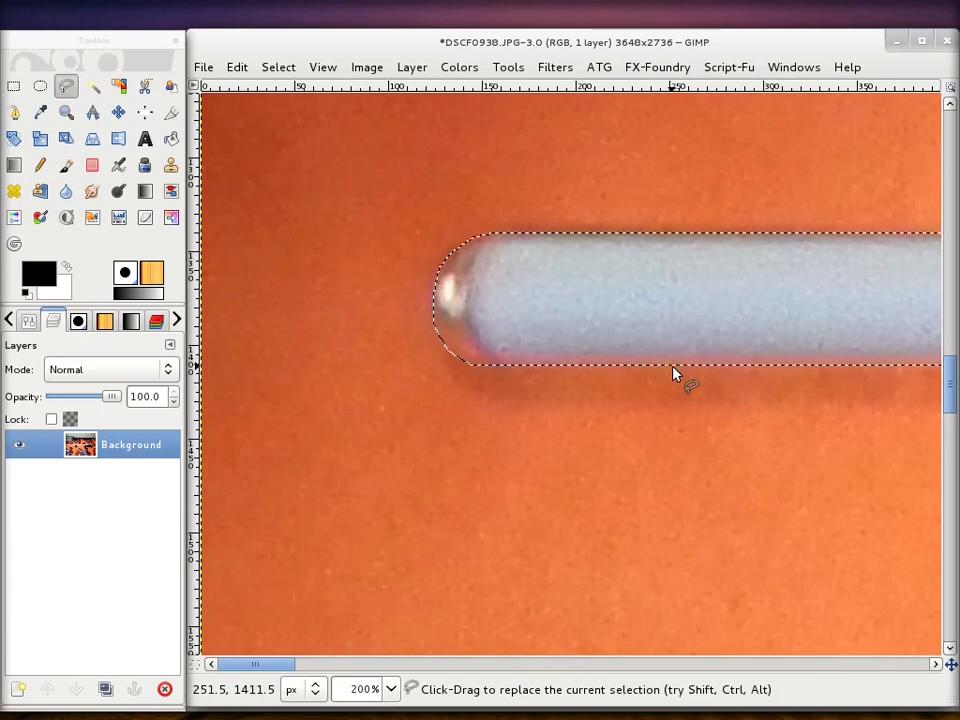
pyautogui.press('ctrl')
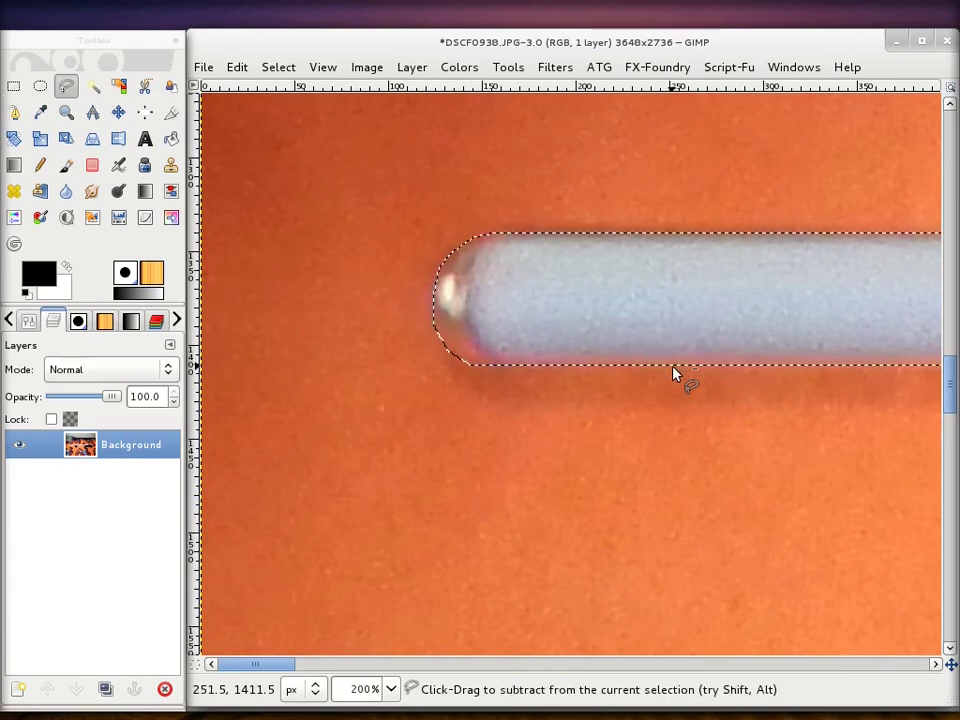
pyautogui.scroll(-2, 673, 374)
pyautogui.scroll(-1, 673, 374)
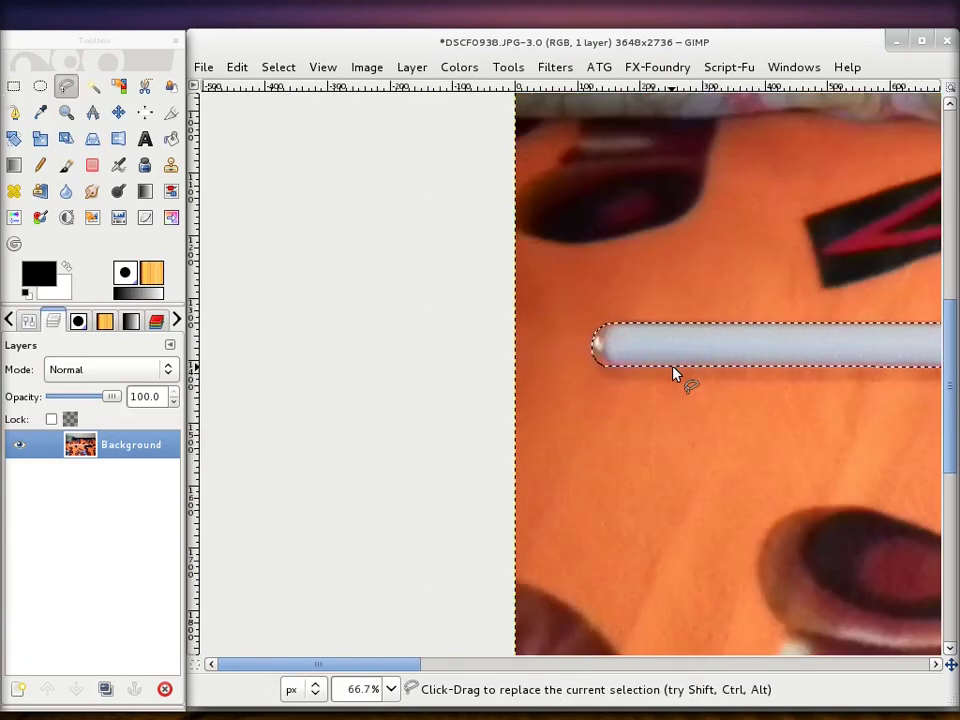
pyautogui.hscroll(5, 673, 374)
pyautogui.hscroll(5, 673, 374)
pyautogui.scroll(-1, 673, 374)
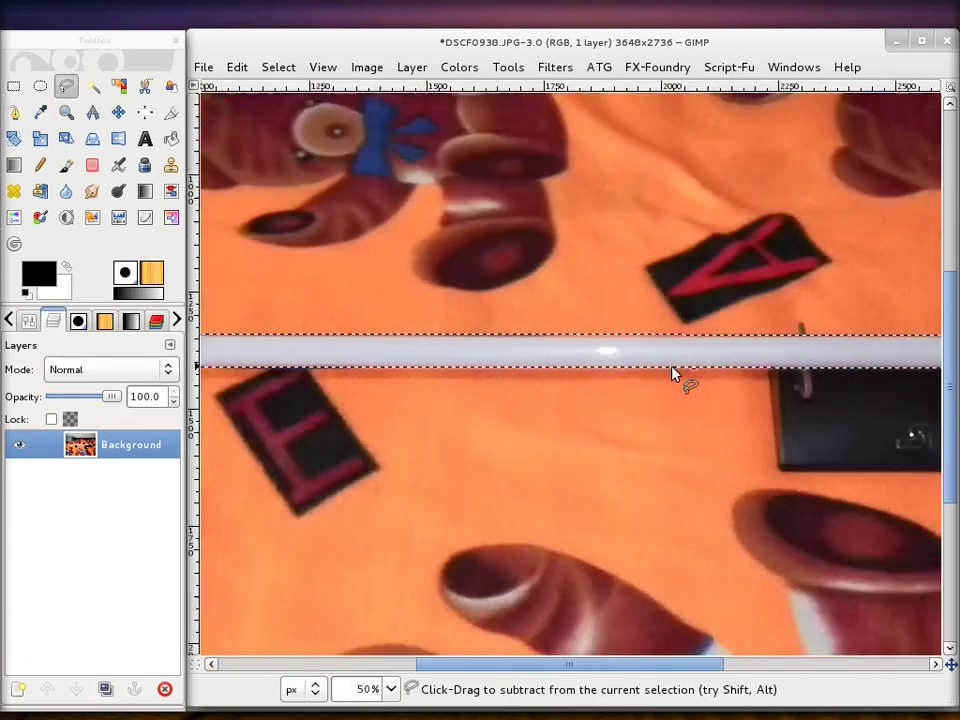
pyautogui.scroll(-1, 673, 374)
pyautogui.scroll(-2, 673, 374)
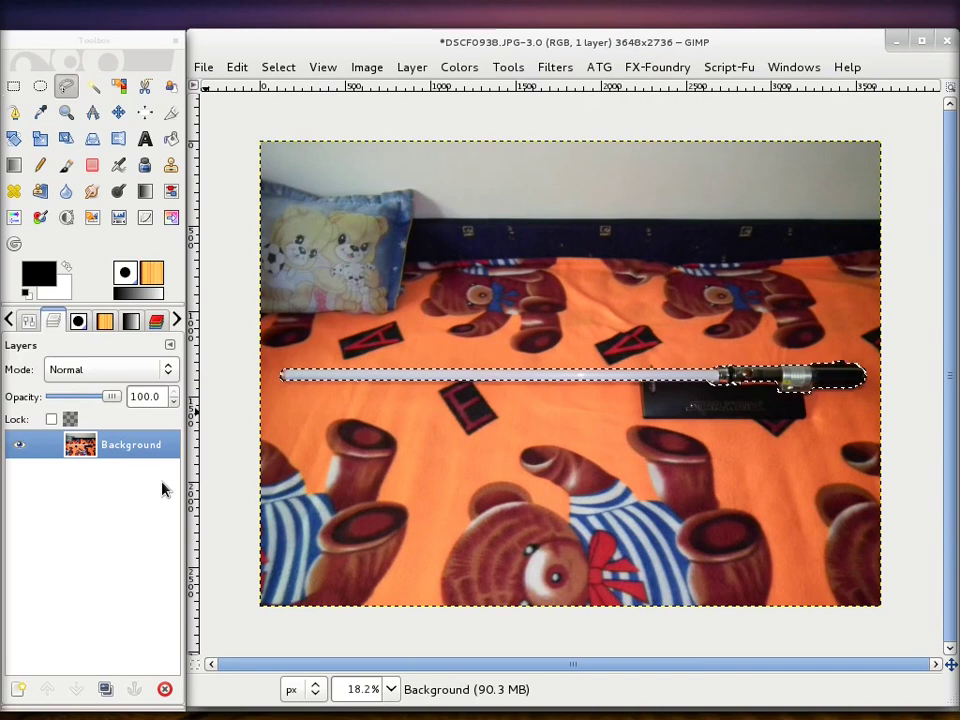
pyautogui.click(28, 322)
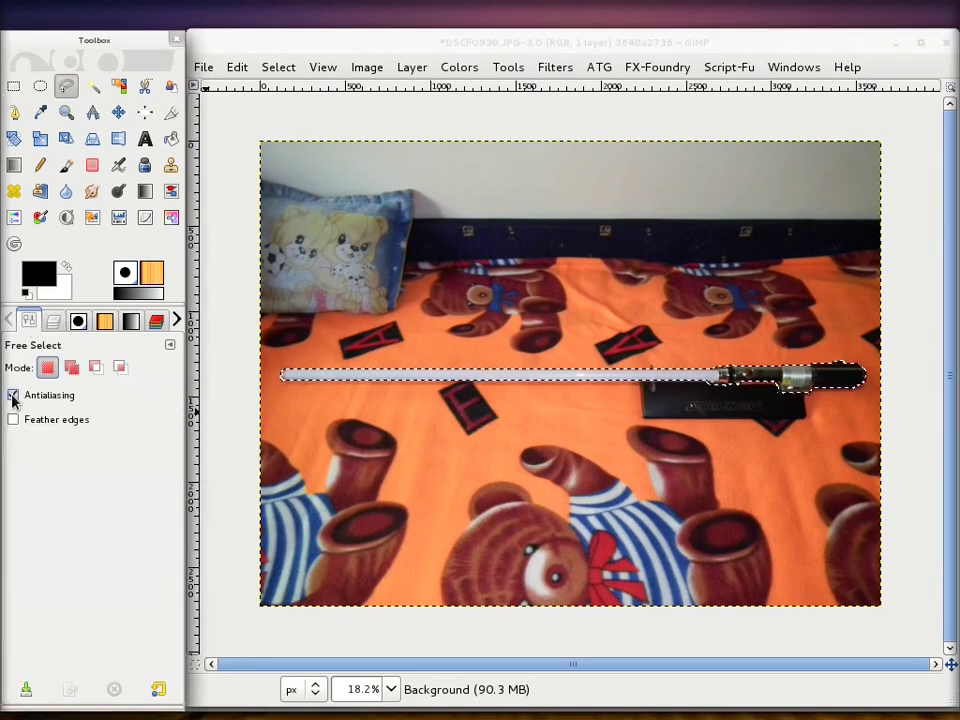
pyautogui.click(55, 322)
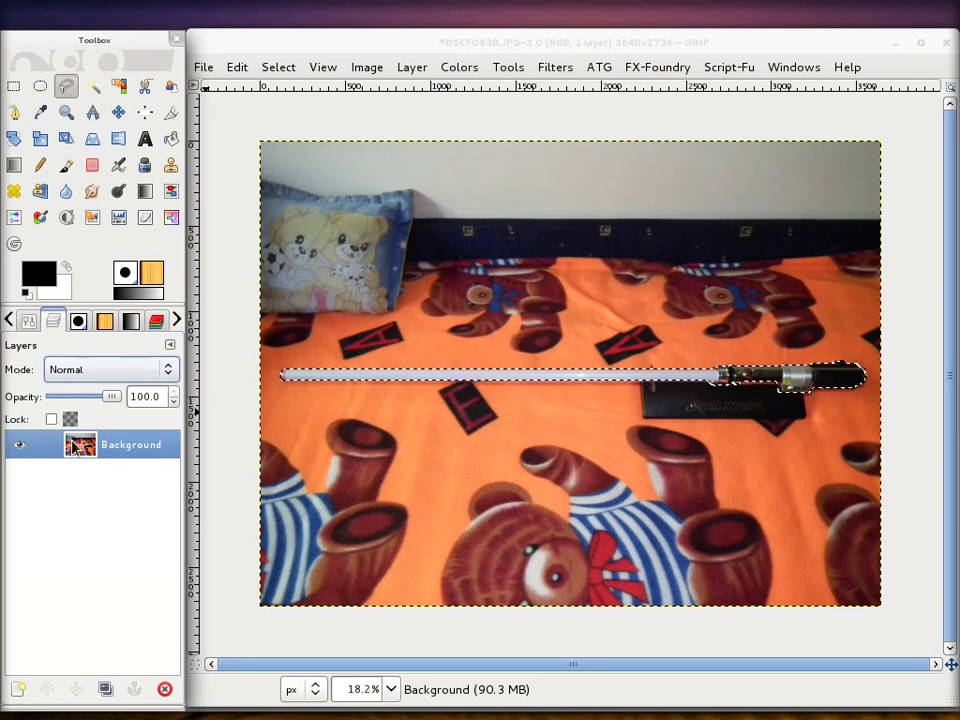
pyautogui.click(52, 327)
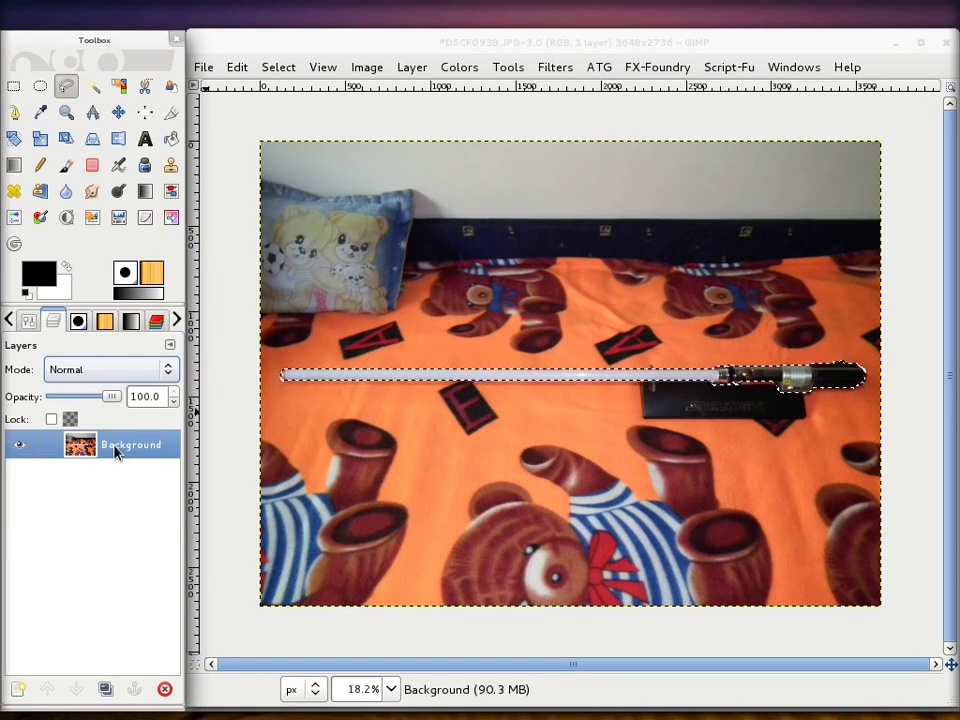
# Step: Add an alpha channel to the Background layer and invert the selection
pyautogui.rightClick(115, 452)
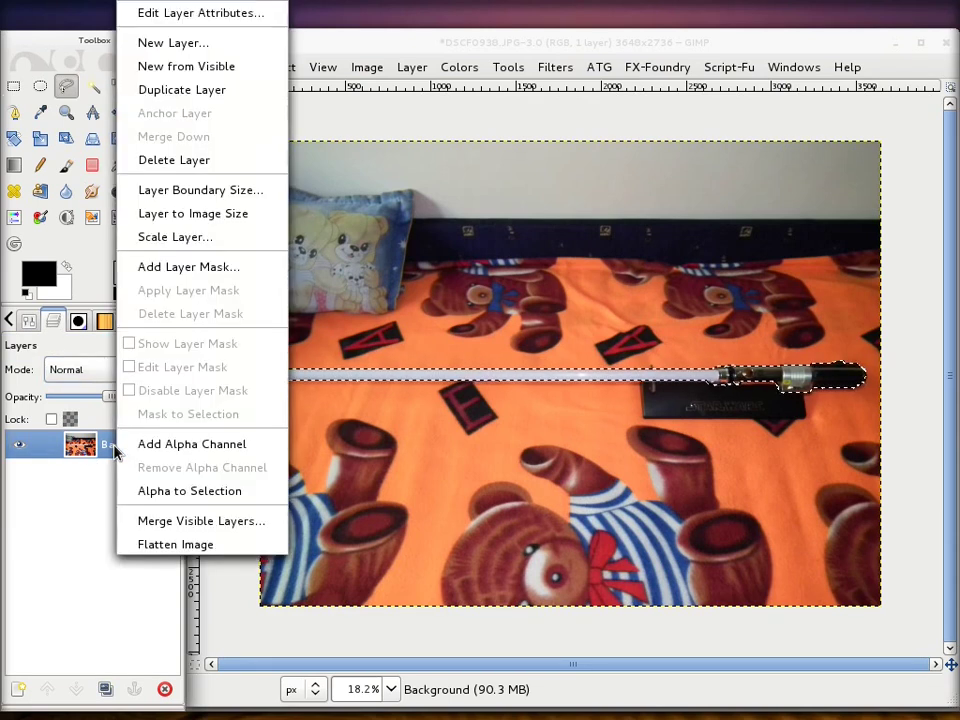
pyautogui.click(210, 447)
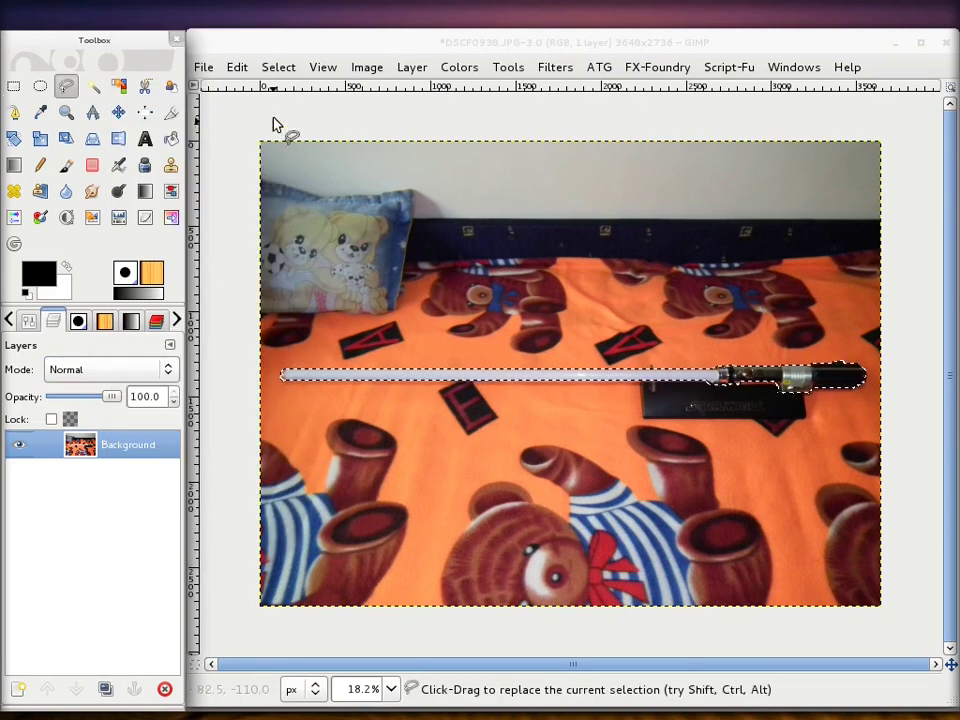
pyautogui.click(275, 70)
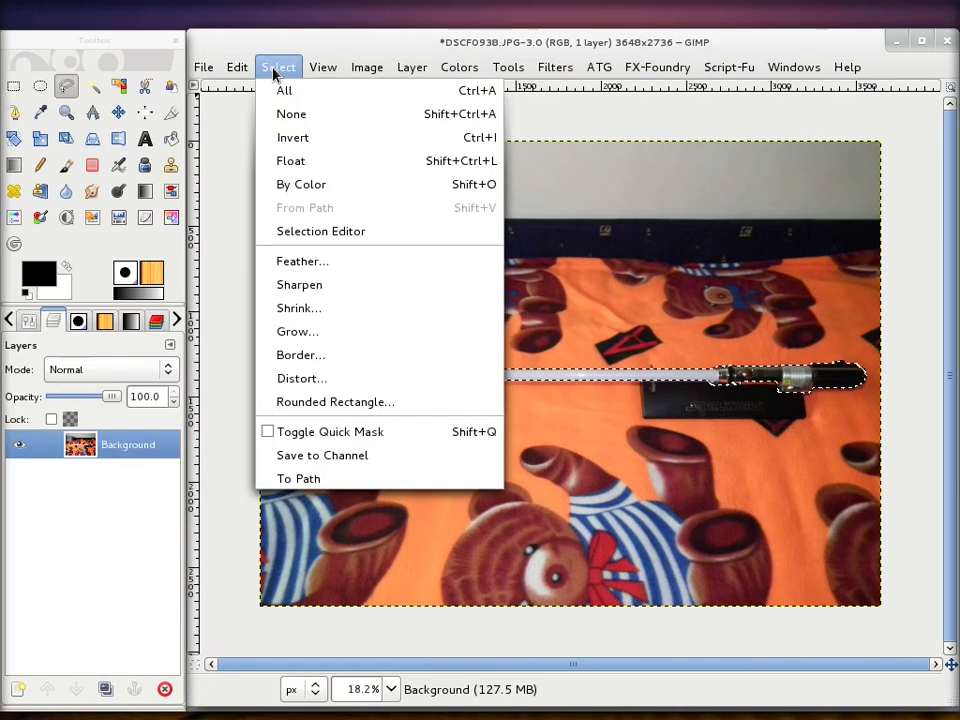
pyautogui.click(280, 137)
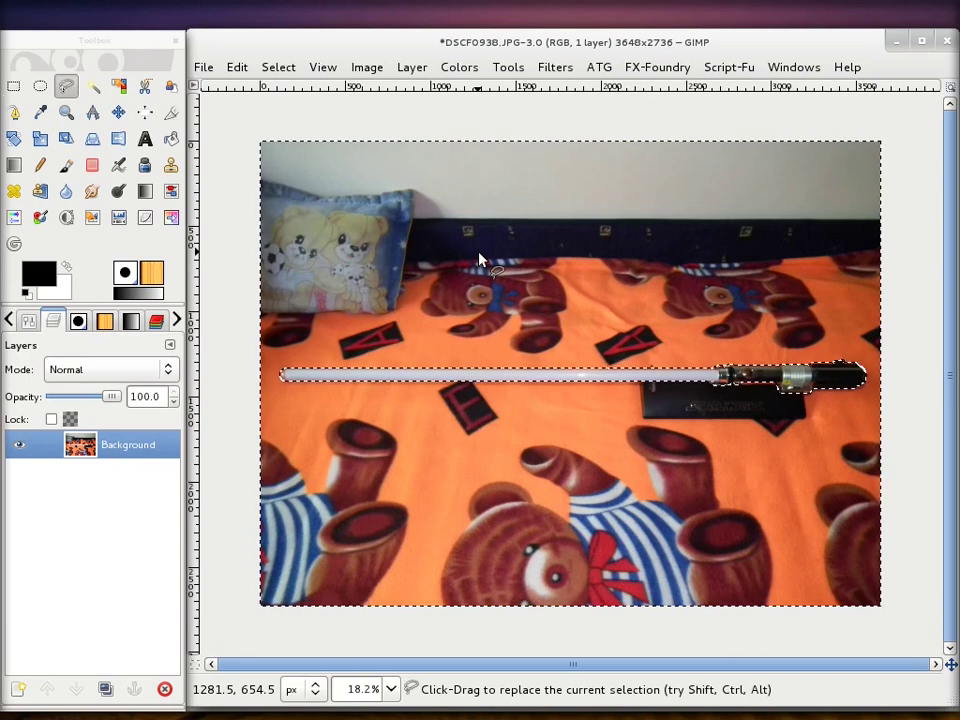
# Step: Delete the bedspread around the saber to transparency and inspect the cut-out
pyautogui.press('Delete')
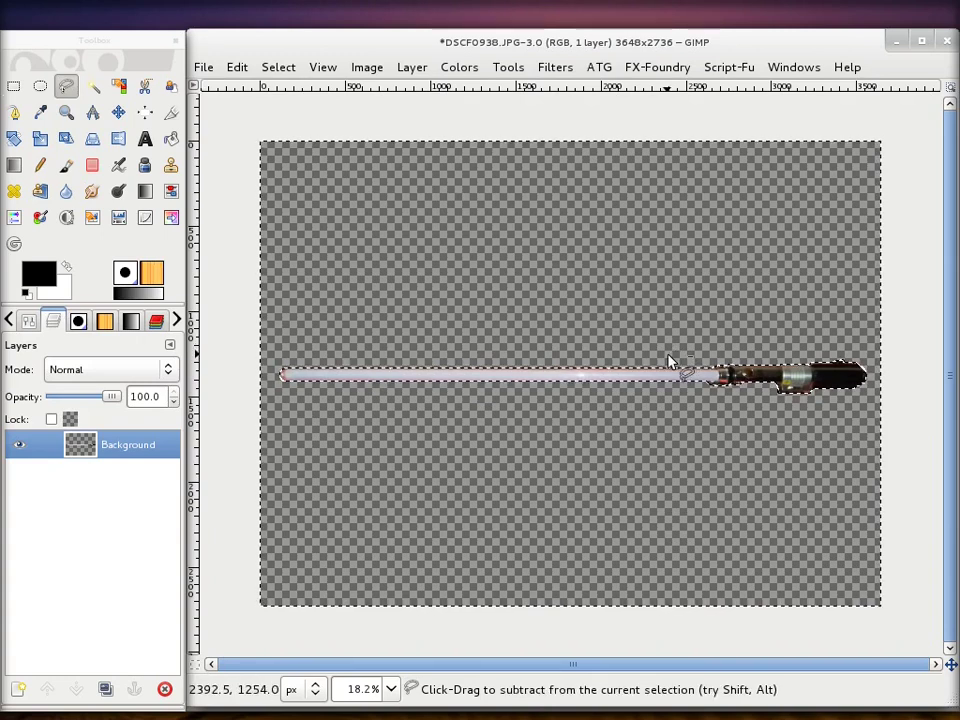
pyautogui.keyDown('ctrl'); pyautogui.scroll(2, 670, 360); pyautogui.keyUp('ctrl')
pyautogui.keyDown('ctrl'); pyautogui.scroll(1, 675, 365); pyautogui.keyUp('ctrl')
pyautogui.keyDown('ctrl'); pyautogui.scroll(2, 685, 375); pyautogui.keyUp('ctrl')
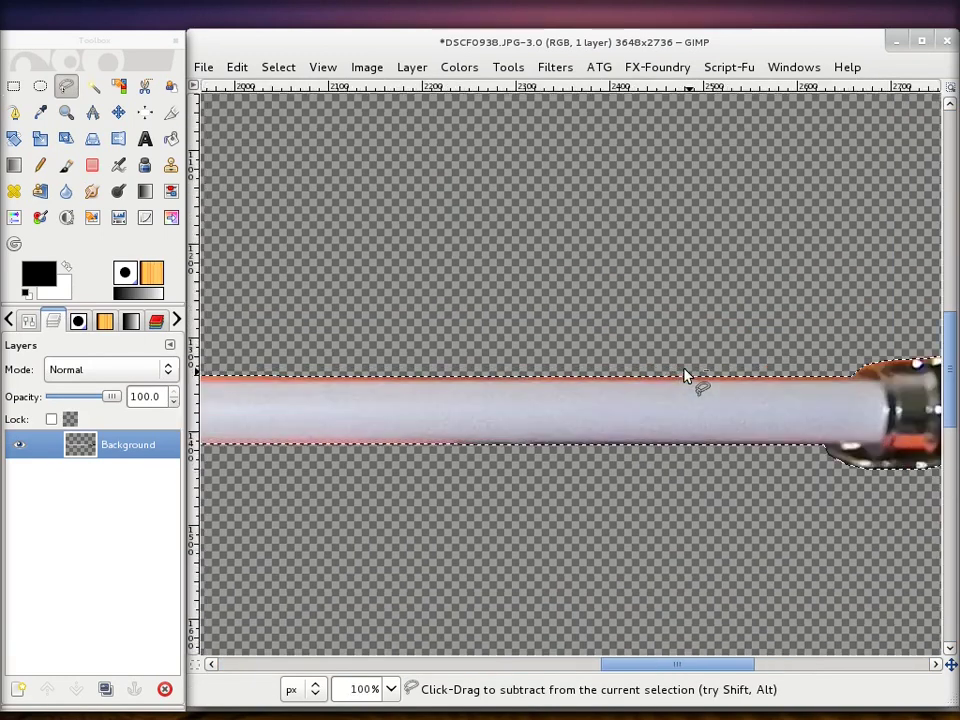
pyautogui.keyDown('ctrl'); pyautogui.scroll(3, 685, 375); pyautogui.keyUp('ctrl')
pyautogui.scroll(-2, 683, 388)
pyautogui.scroll(2, 681, 390)
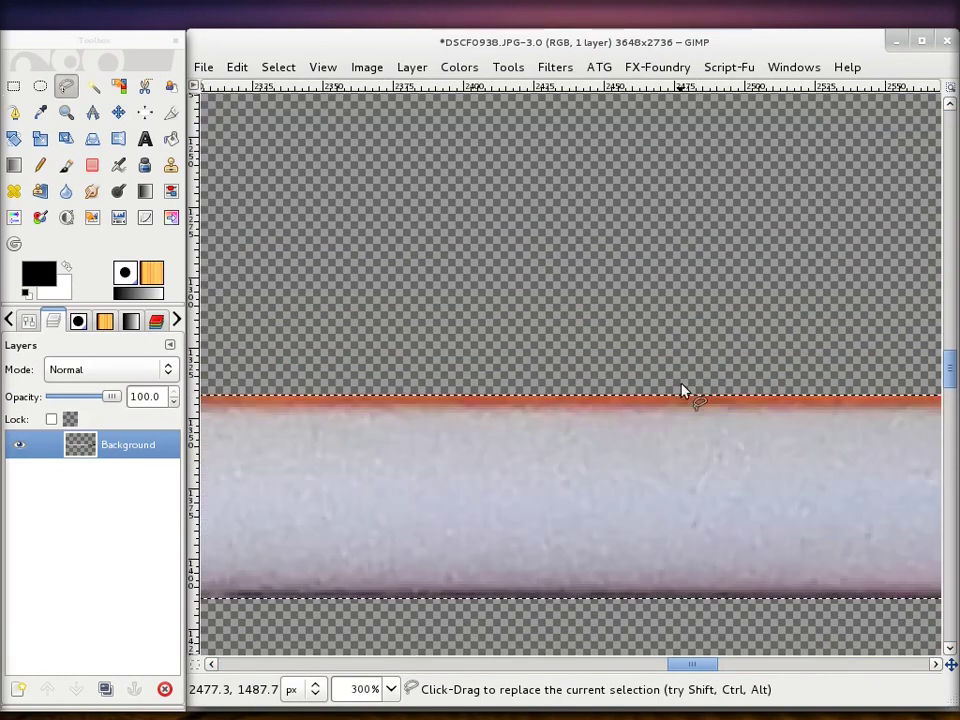
pyautogui.hscroll(5, 675, 397)
pyautogui.hscroll(2, 675, 397)
# Step: Grow the inverted selection by 2 pixels
pyautogui.hscroll(-5, 675, 397)
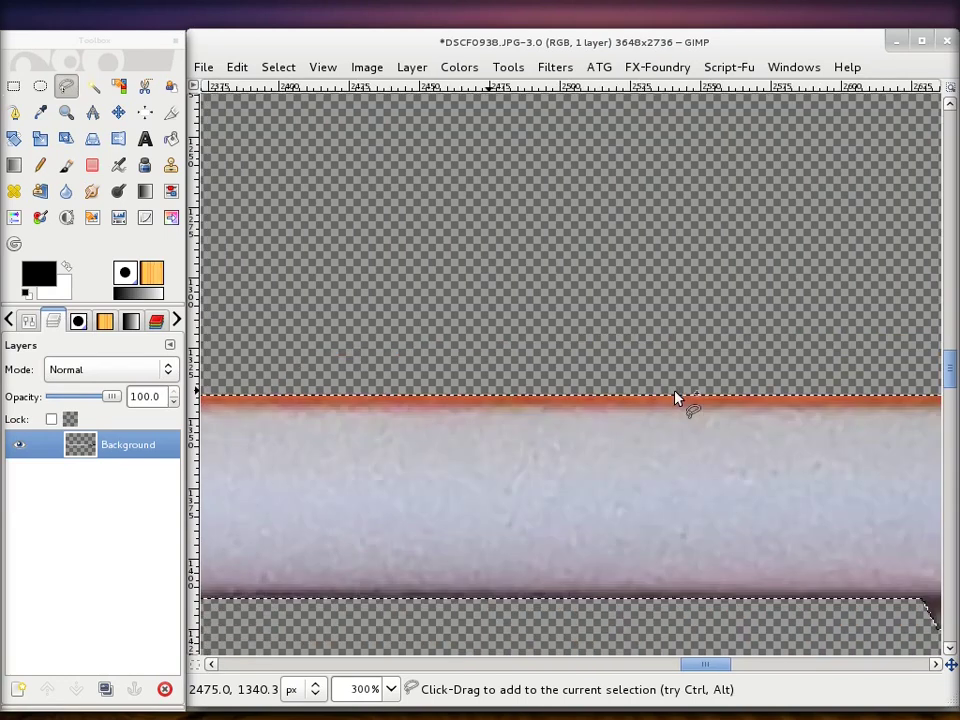
pyautogui.hscroll(-5, 675, 397)
pyautogui.hscroll(-4, 675, 397)
pyautogui.hscroll(-5, 675, 397)
pyautogui.hscroll(-5, 675, 397)
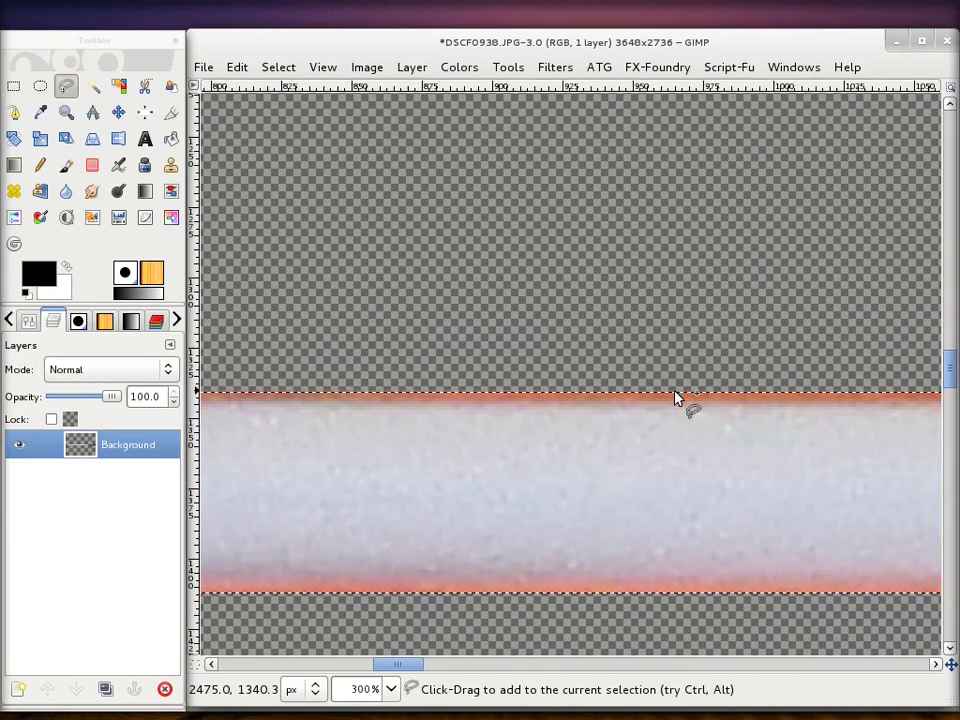
pyautogui.hscroll(-3, 675, 397)
pyautogui.hscroll(-3, 675, 397)
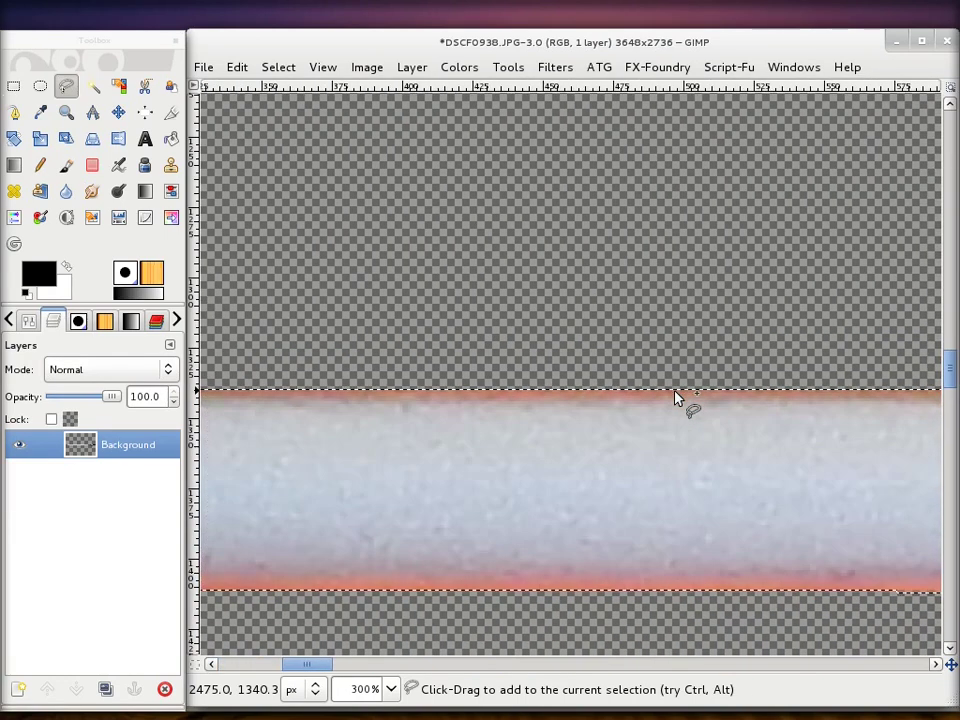
pyautogui.hscroll(6, 675, 397)
pyautogui.hscroll(6, 675, 397)
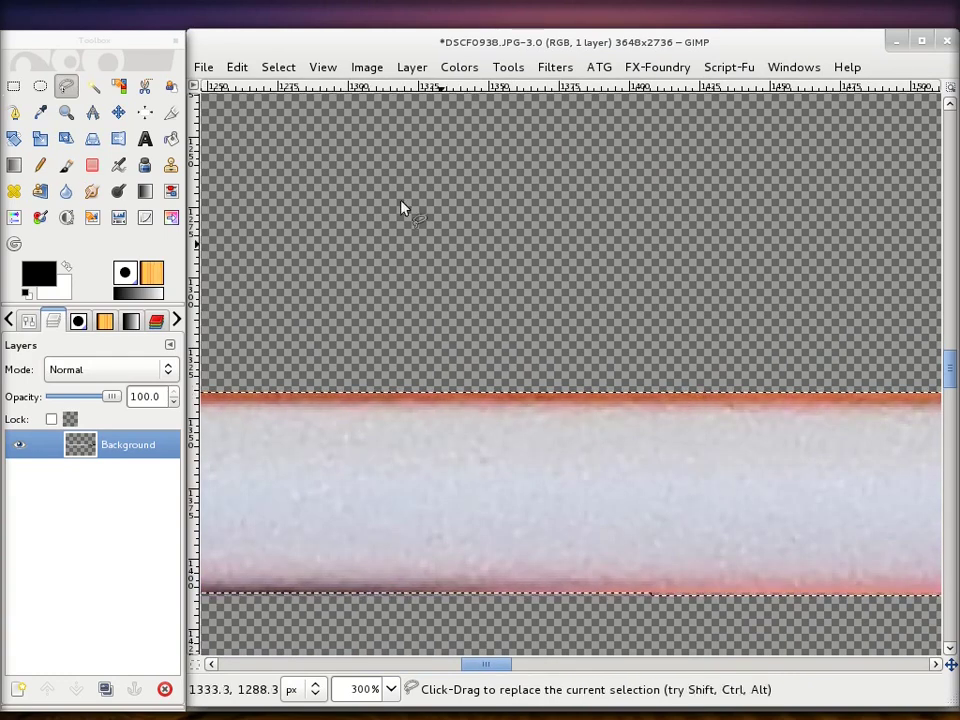
pyautogui.click(279, 70)
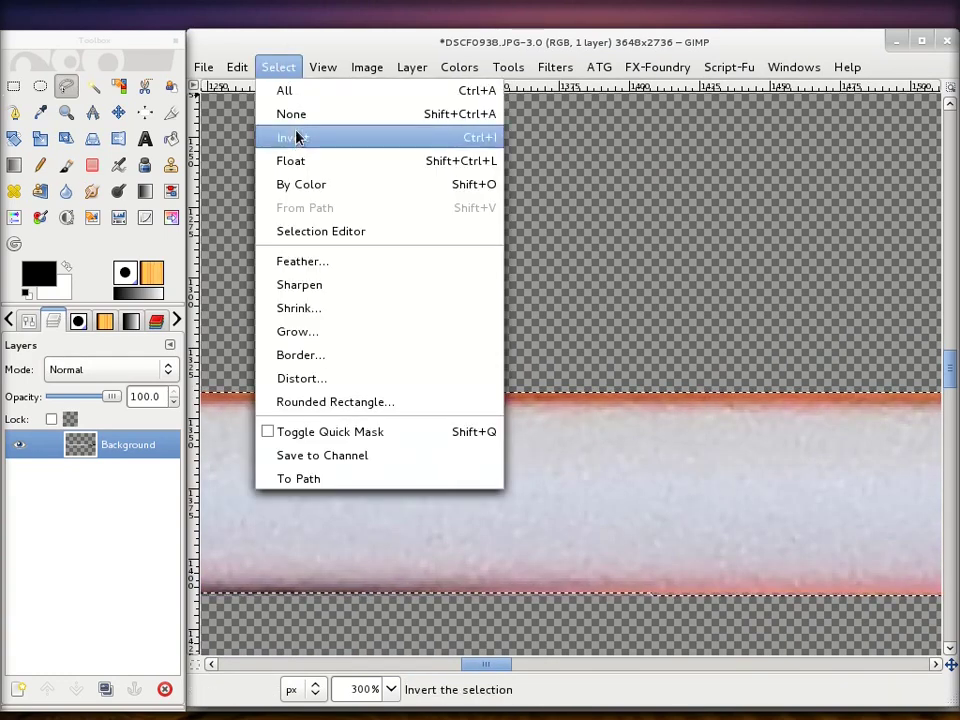
pyautogui.click(350, 332)
pyautogui.click(614, 388)
pyautogui.click(669, 448)
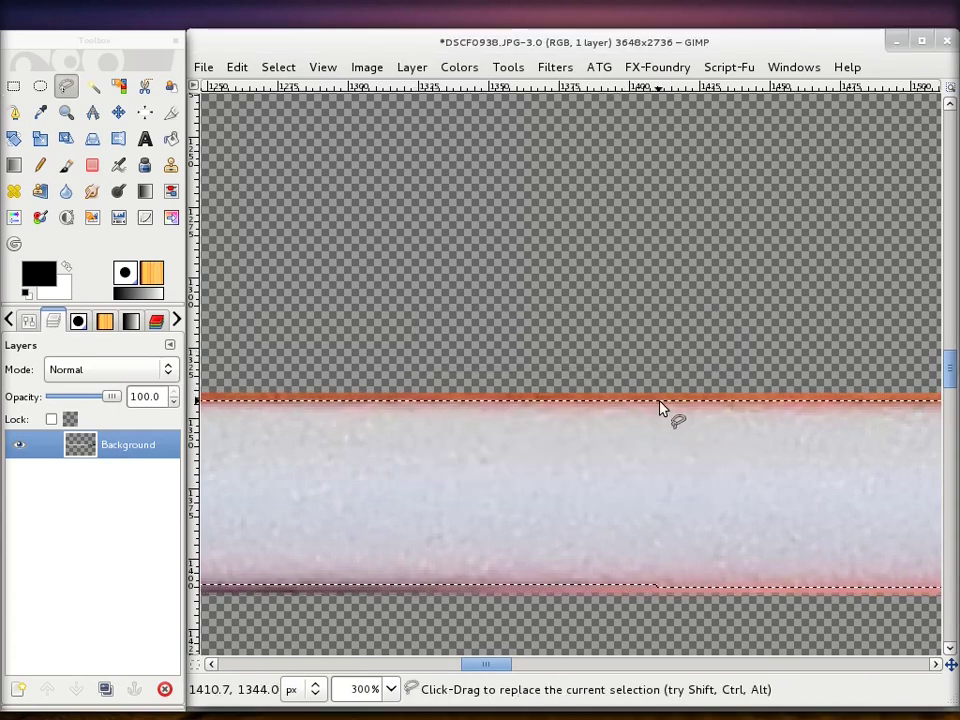
# Step: Delete the reddish fringe along the blade's top and bottom edges
pyautogui.hscroll(5, 660, 403)
pyautogui.hscroll(2, 660, 403)
pyautogui.hscroll(2, 660, 403)
pyautogui.hscroll(2, 660, 403)
pyautogui.press('Delete')
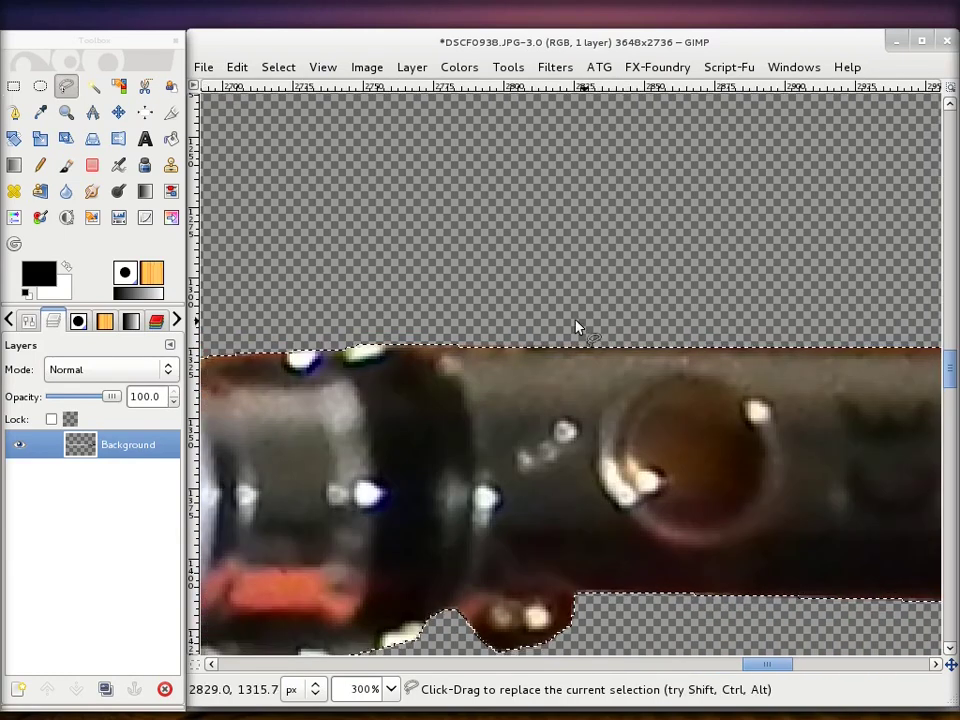
pyautogui.keyDown('ctrl'); pyautogui.scroll(-4, 477, 332); pyautogui.keyUp('ctrl')
pyautogui.keyDown('ctrl'); pyautogui.scroll(-2, 442, 338); pyautogui.keyUp('ctrl')
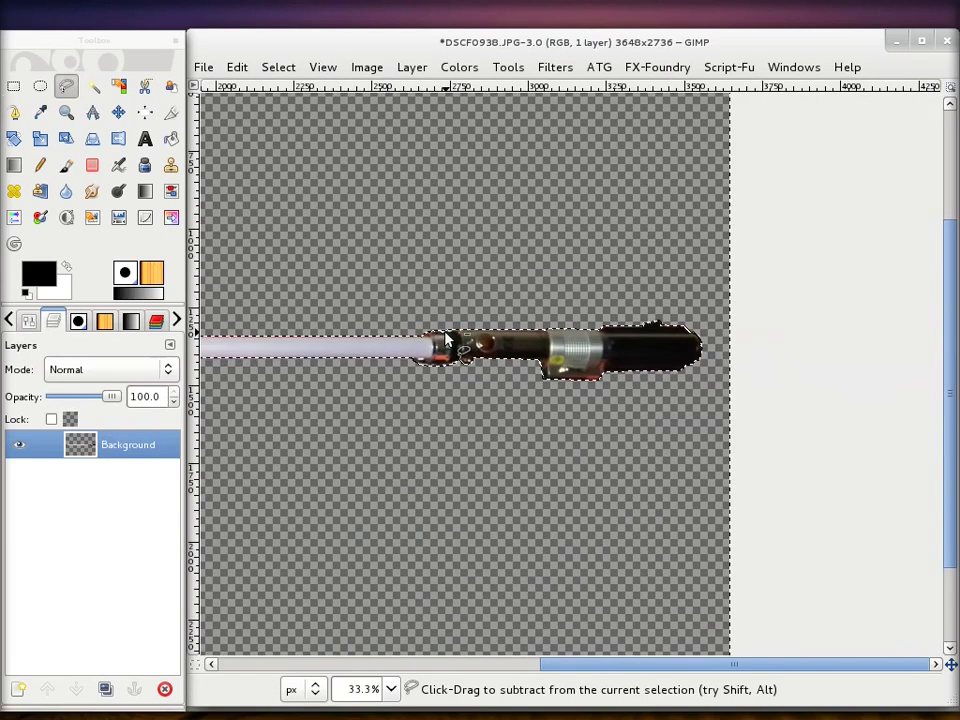
pyautogui.hscroll(-5, 443, 348)
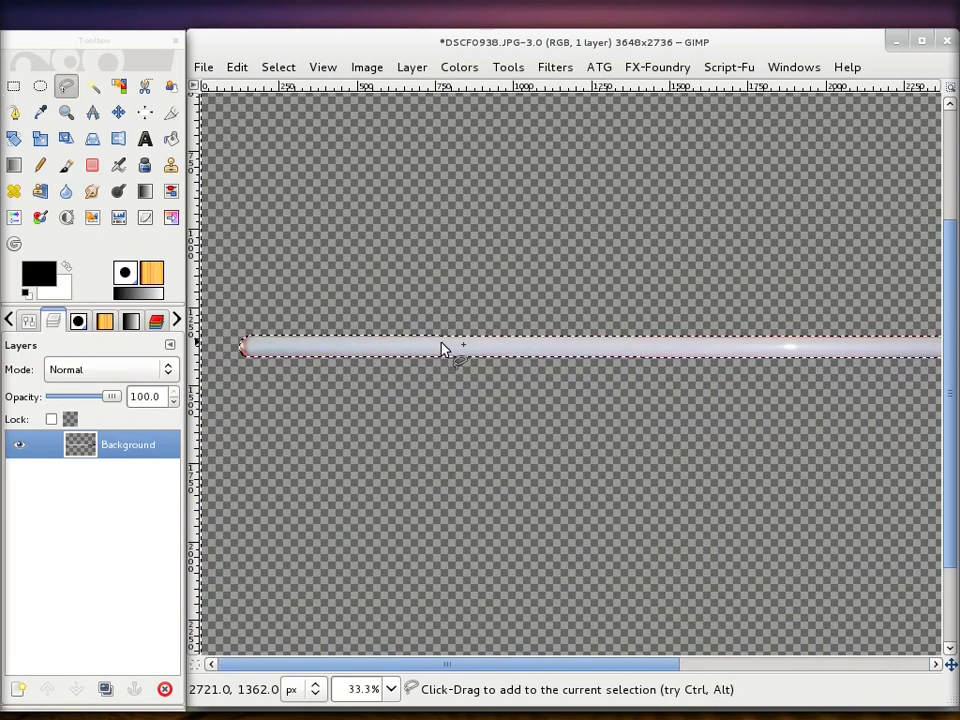
# Step: Invert the selection back onto the lightsaber
pyautogui.click(278, 68)
pyautogui.click(326, 135)
pyautogui.keyDown('ctrl'); pyautogui.scroll(4, 519, 342); pyautogui.keyUp('ctrl')
pyautogui.keyDown('ctrl'); pyautogui.scroll(4, 516, 343); pyautogui.keyUp('ctrl')
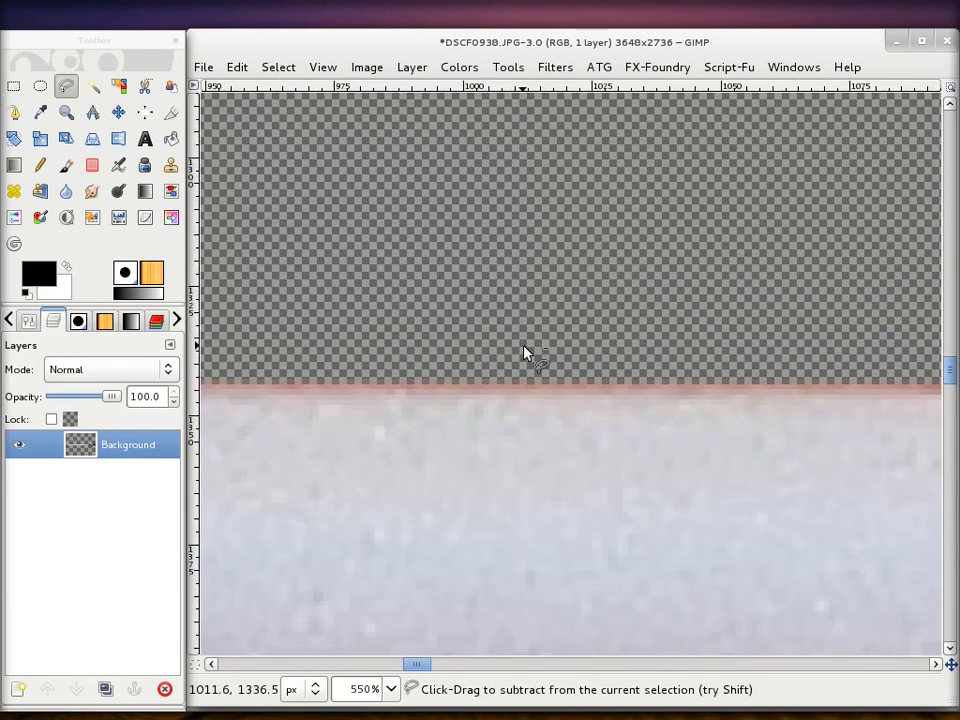
pyautogui.scroll(2, 530, 352)
pyautogui.keyDown('ctrl'); pyautogui.scroll(4, 566, 373); pyautogui.keyUp('ctrl')
pyautogui.keyDown('ctrl'); pyautogui.scroll(-9, 566, 373); pyautogui.keyUp('ctrl')
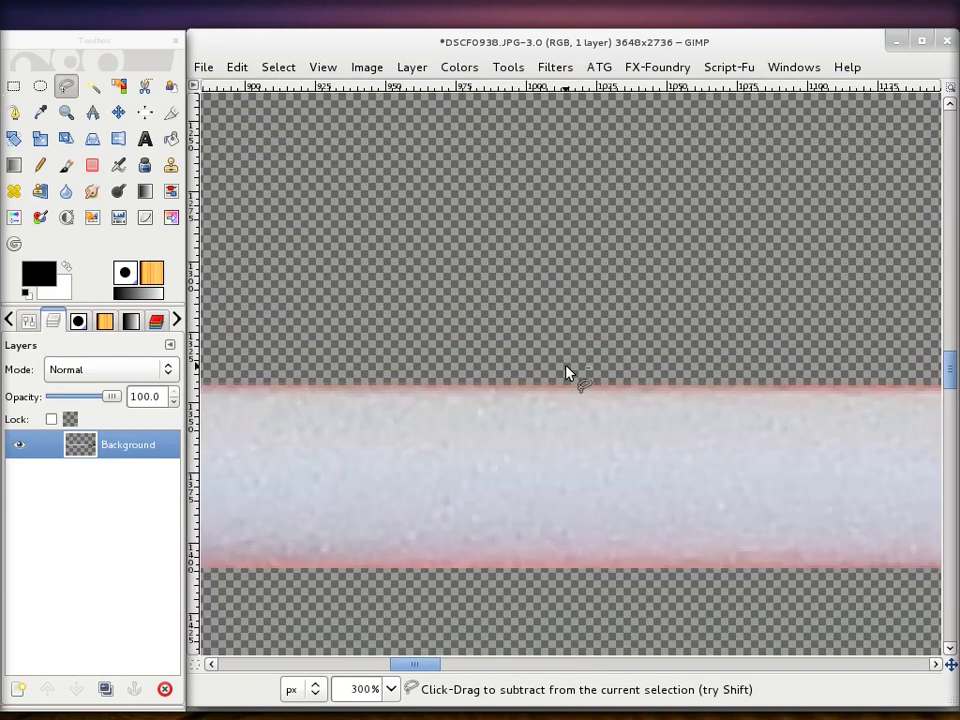
pyautogui.keyDown('ctrl'); pyautogui.scroll(-2, 566, 373); pyautogui.keyUp('ctrl')
pyautogui.keyDown('ctrl'); pyautogui.scroll(-5, 566, 373); pyautogui.keyUp('ctrl')
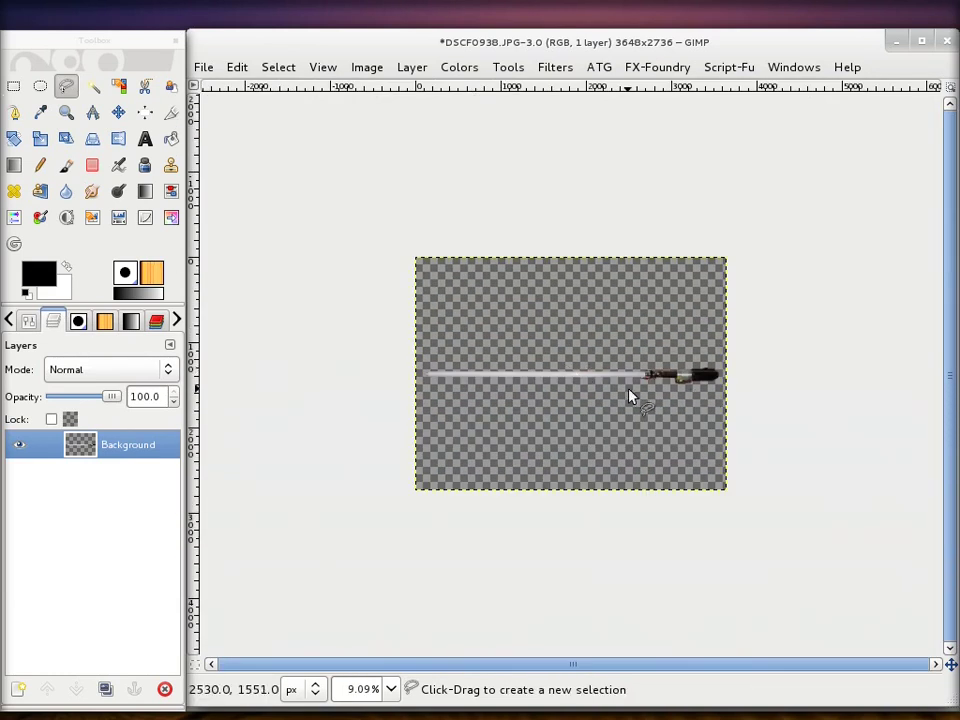
# Step: Save the lightsaber image as 'light sbaer.xcf' in the 02 folder
pyautogui.click(205, 69)
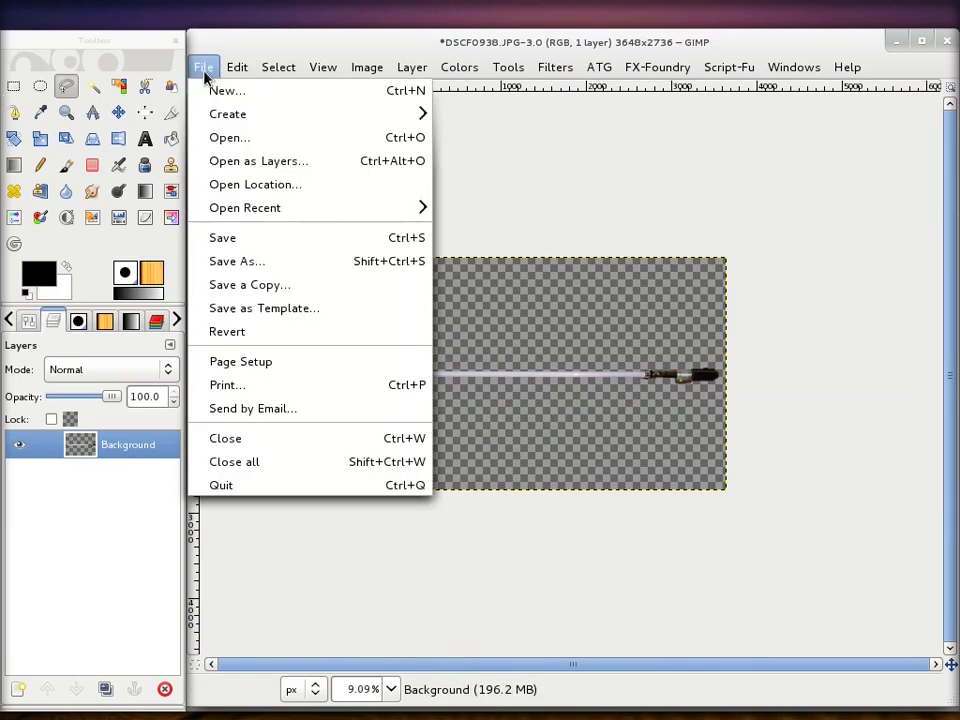
pyautogui.click(280, 266)
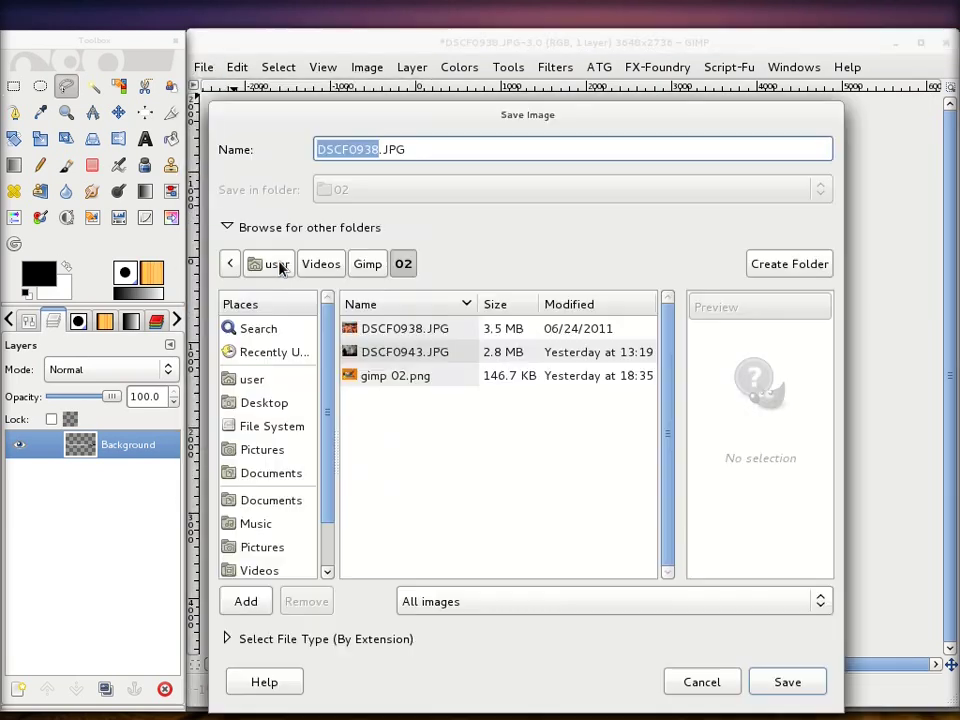
pyautogui.click(378, 149)
pyautogui.tripleClick(408, 149)
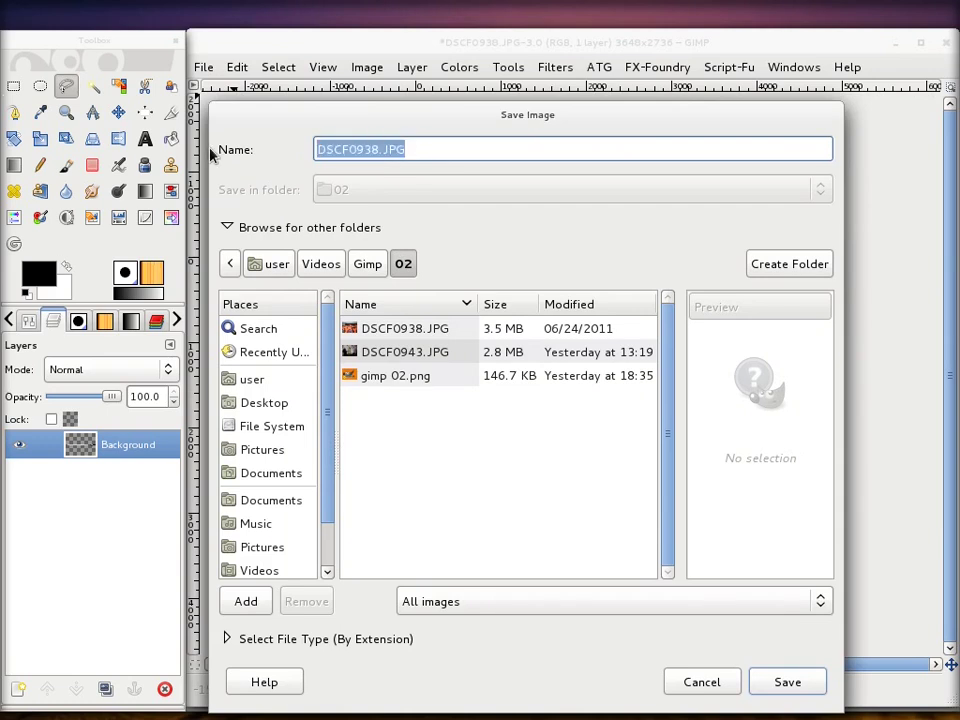
pyautogui.write('light sbaer.')
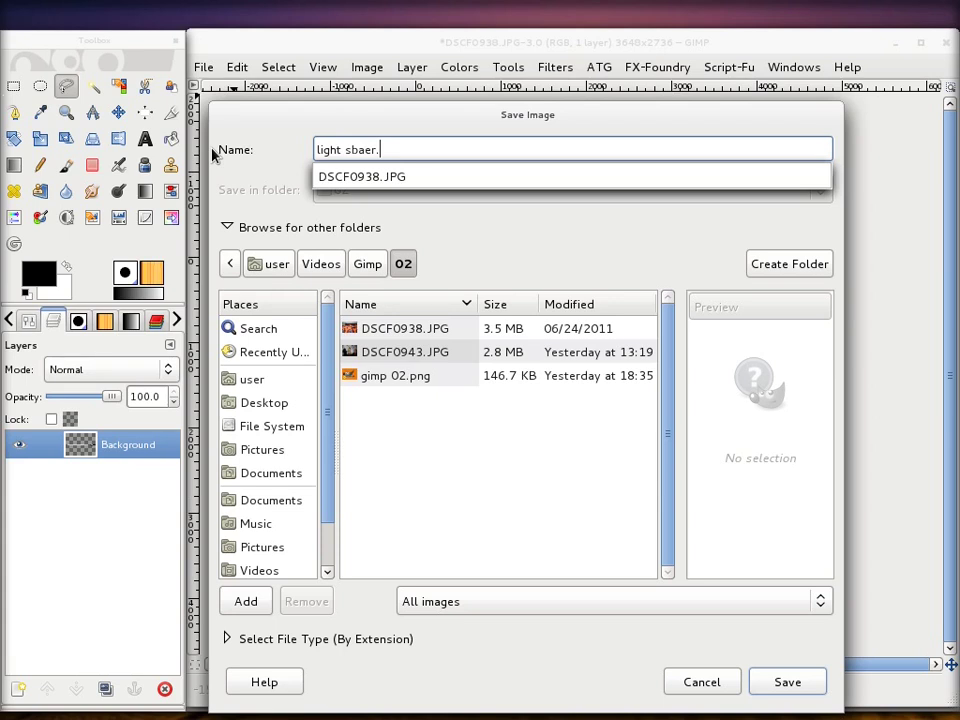
pyautogui.write('xcf')
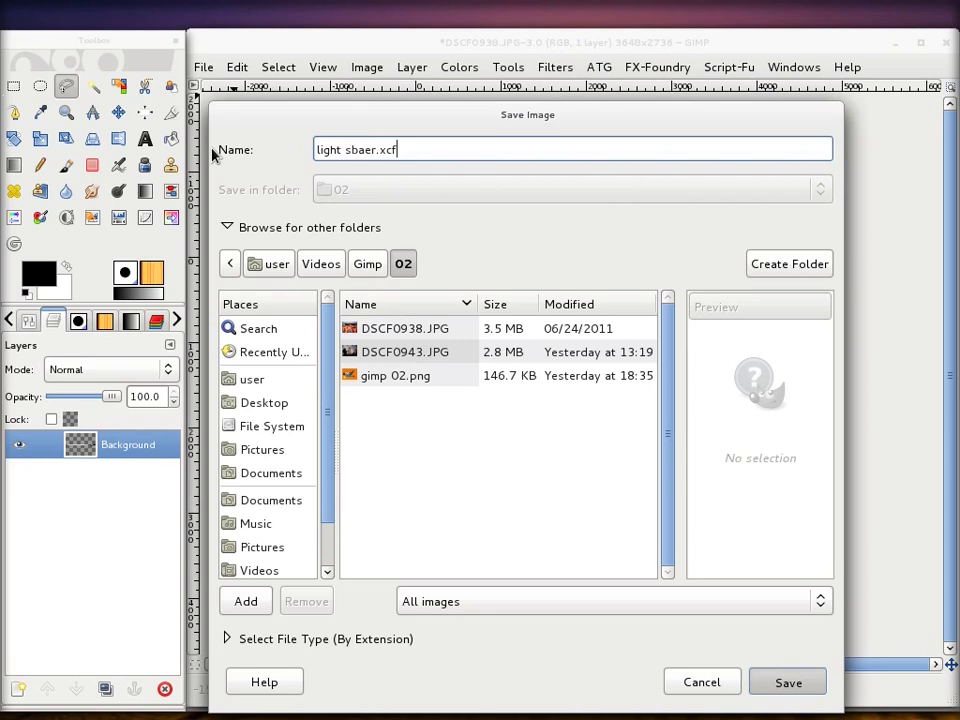
pyautogui.press('Return')
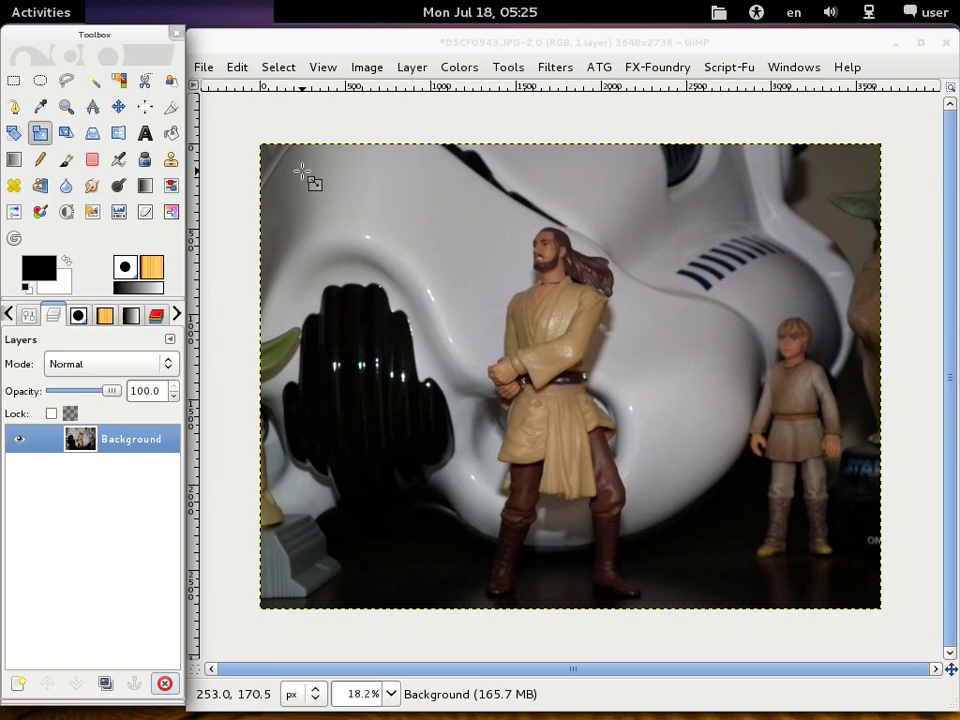
# Step: Open light saber.xcf as a layer over the DSCF0943.JPG figure photo
pyautogui.click(206, 72)
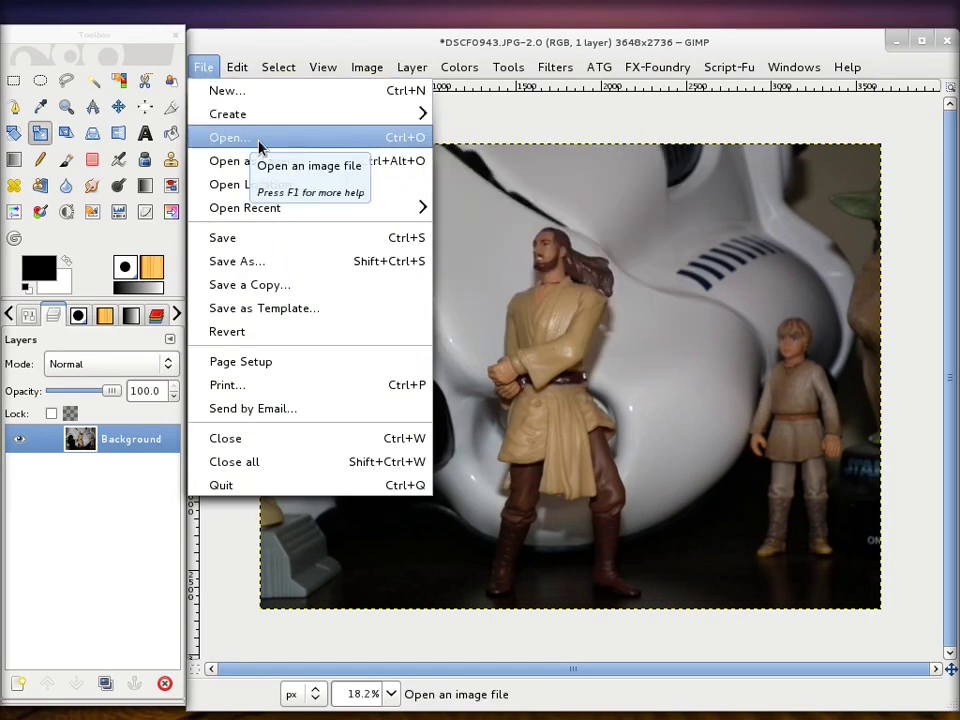
pyautogui.click(265, 176)
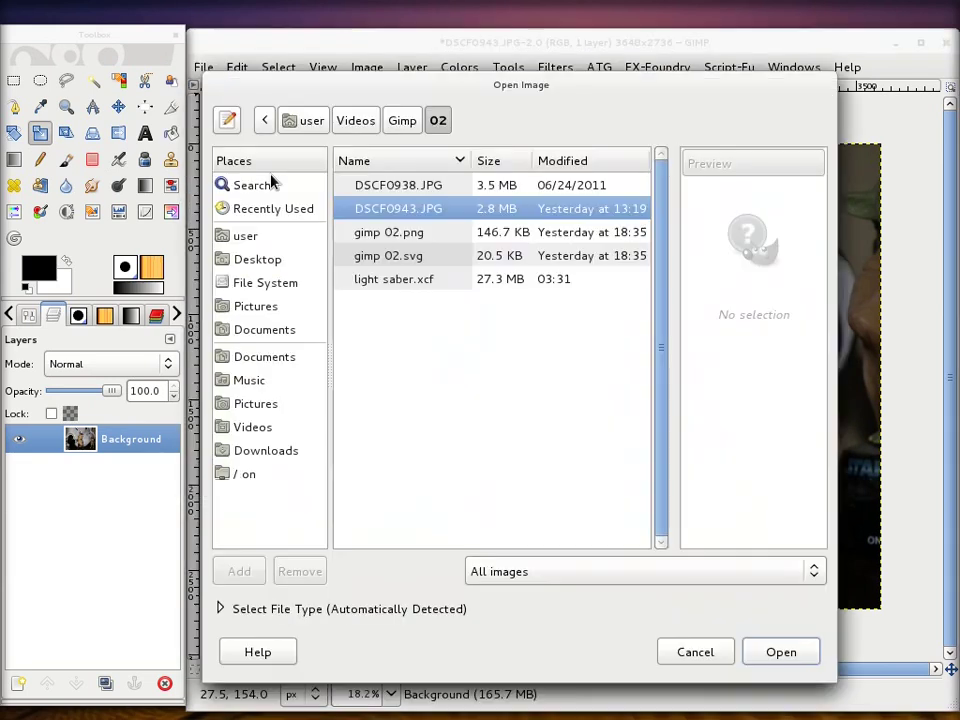
pyautogui.click(437, 287)
pyautogui.click(795, 658)
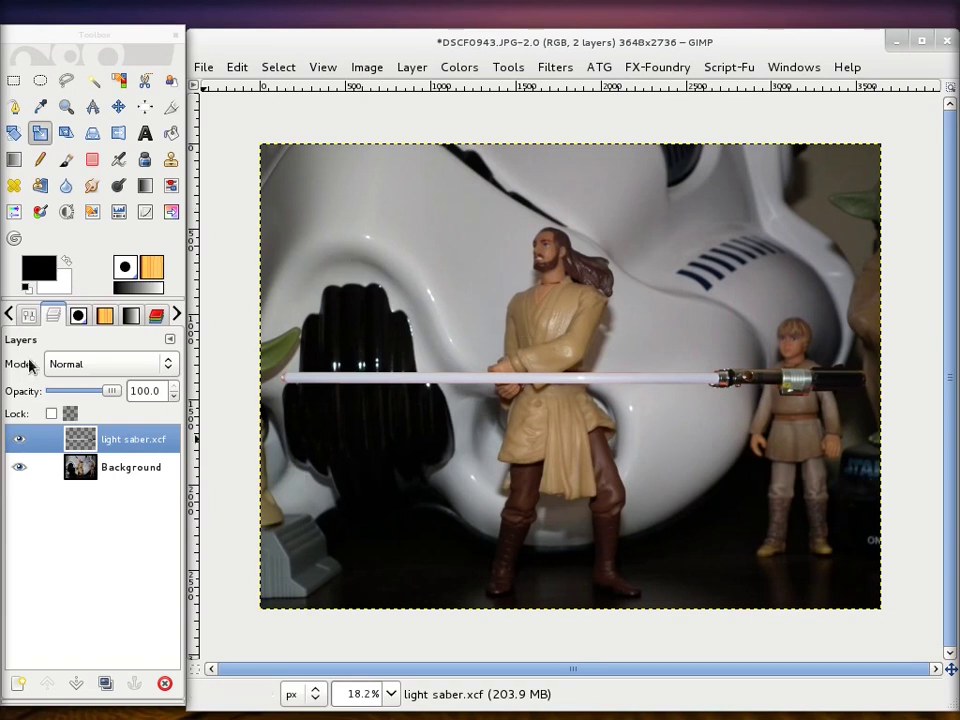
pyautogui.click(118, 106)
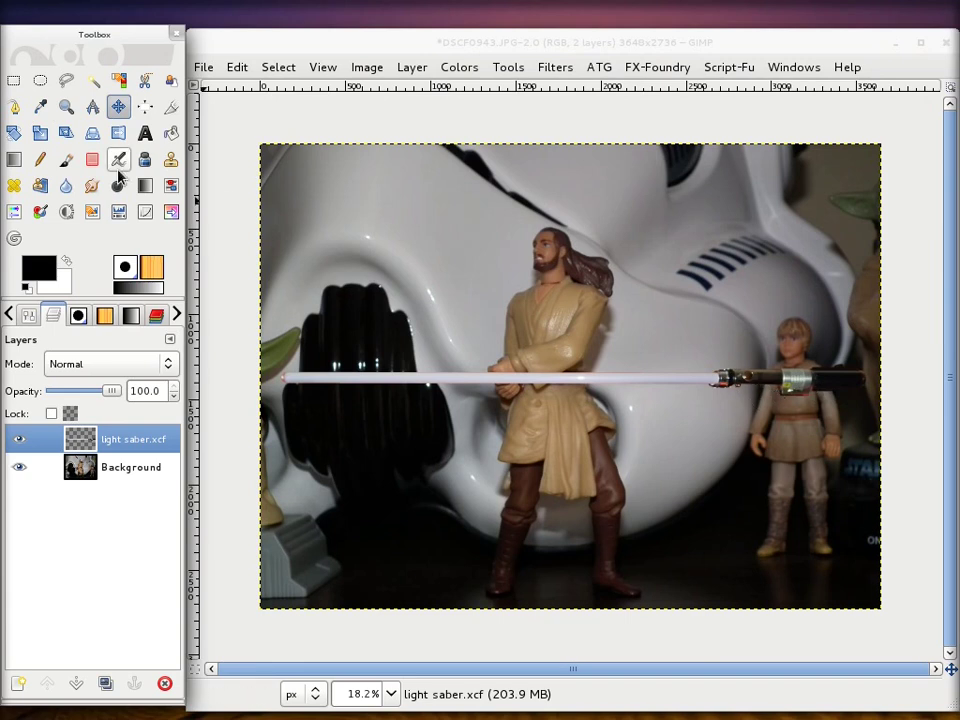
# Step: Scale the light saber layer from its corner down to 1969 × 1477 pixels
pyautogui.click(39, 135)
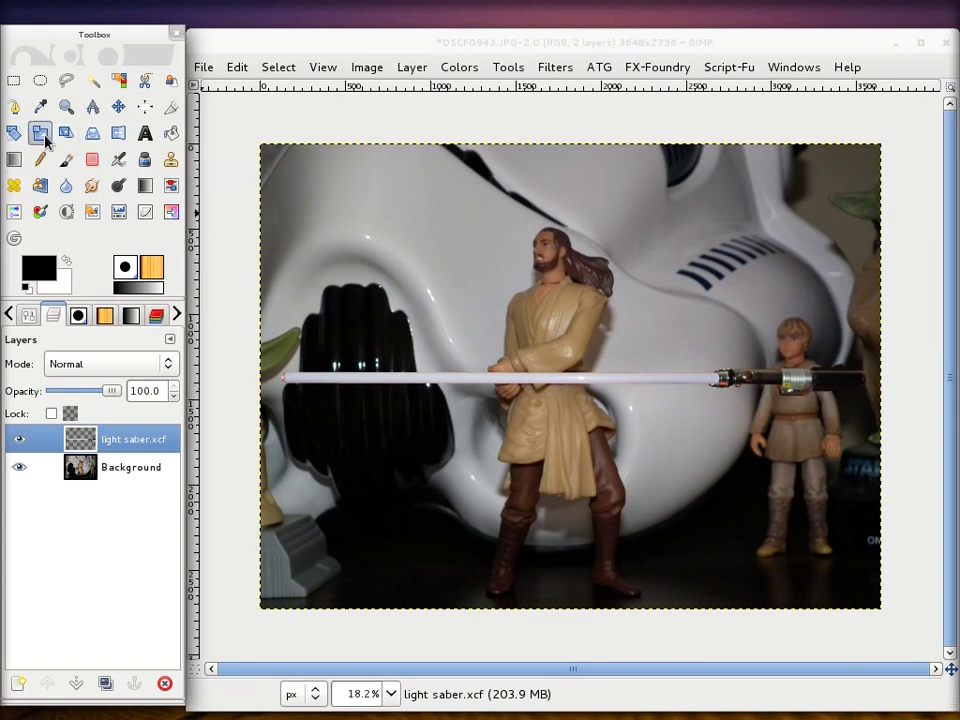
pyautogui.click(770, 370)
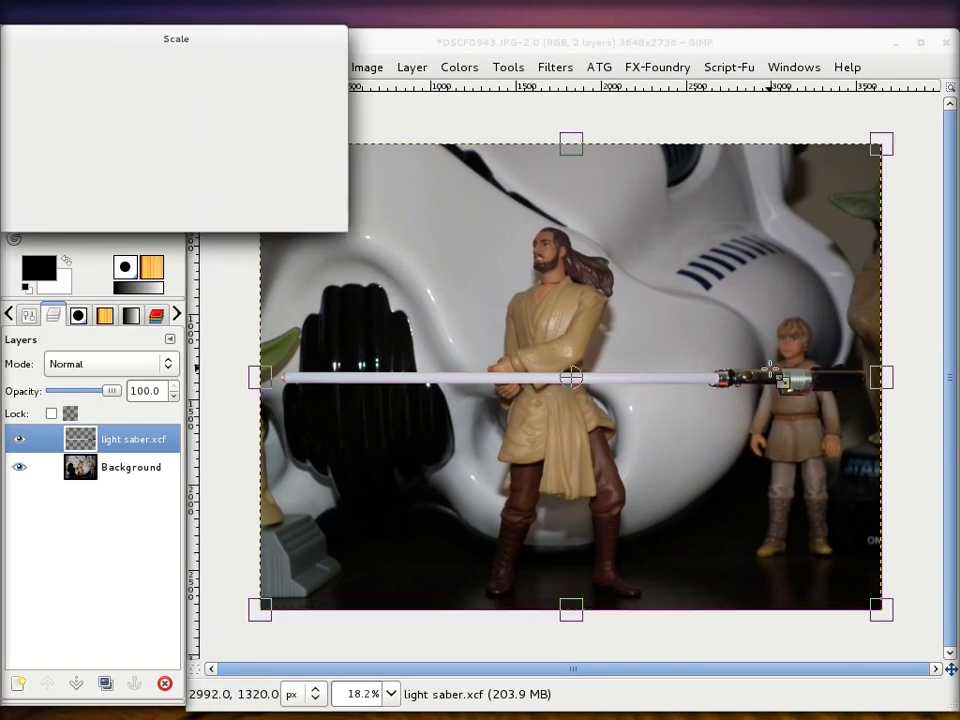
pyautogui.click(145, 215)
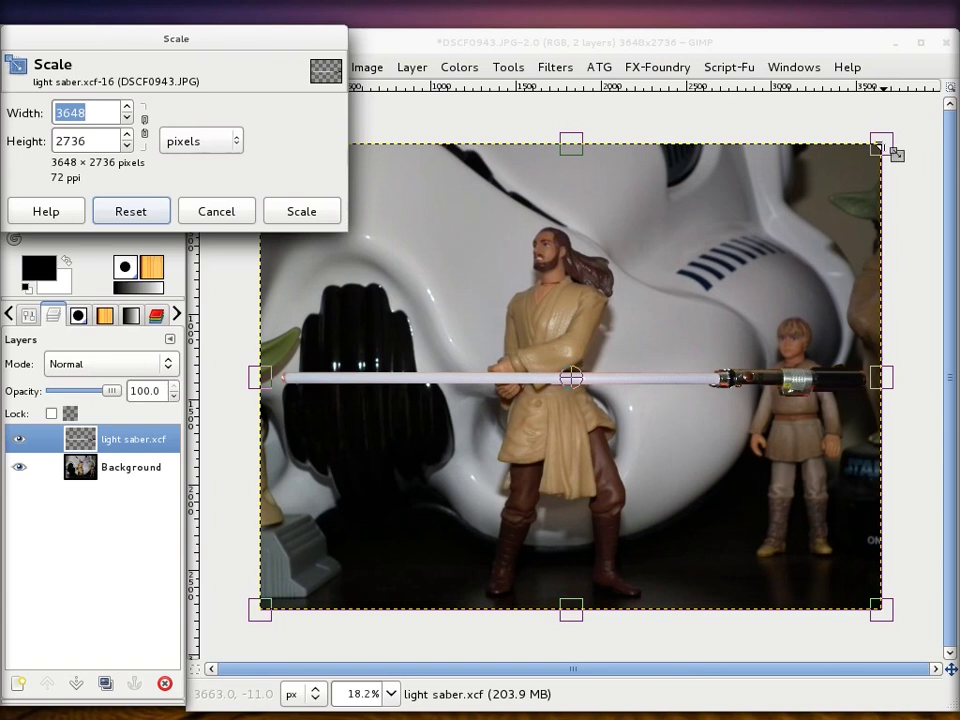
pyautogui.click(881, 147)
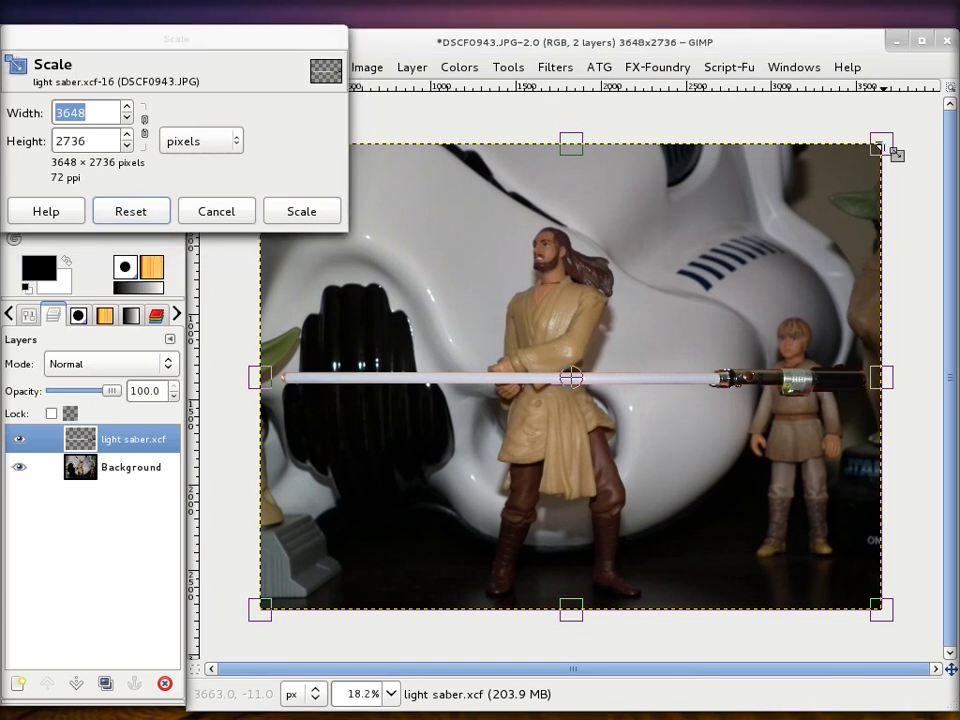
pyautogui.moveTo(877, 147)
pyautogui.mouseDown()
pyautogui.moveTo(849, 160)
pyautogui.moveTo(667, 324)
pyautogui.moveTo(756, 340)
pyautogui.moveTo(686, 282)
pyautogui.moveTo(818, 288)
pyautogui.mouseUp()
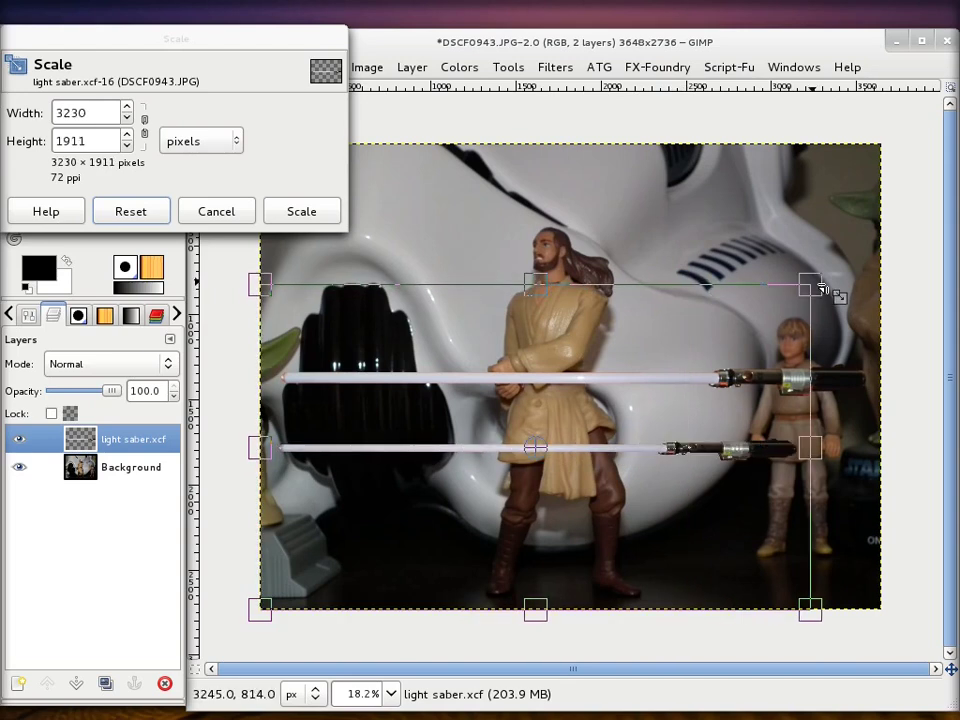
pyautogui.moveTo(818, 288)
pyautogui.mouseDown()
pyautogui.moveTo(726, 332)
pyautogui.moveTo(704, 328)
pyautogui.moveTo(722, 326)
pyautogui.moveTo(732, 290)
pyautogui.mouseUp()
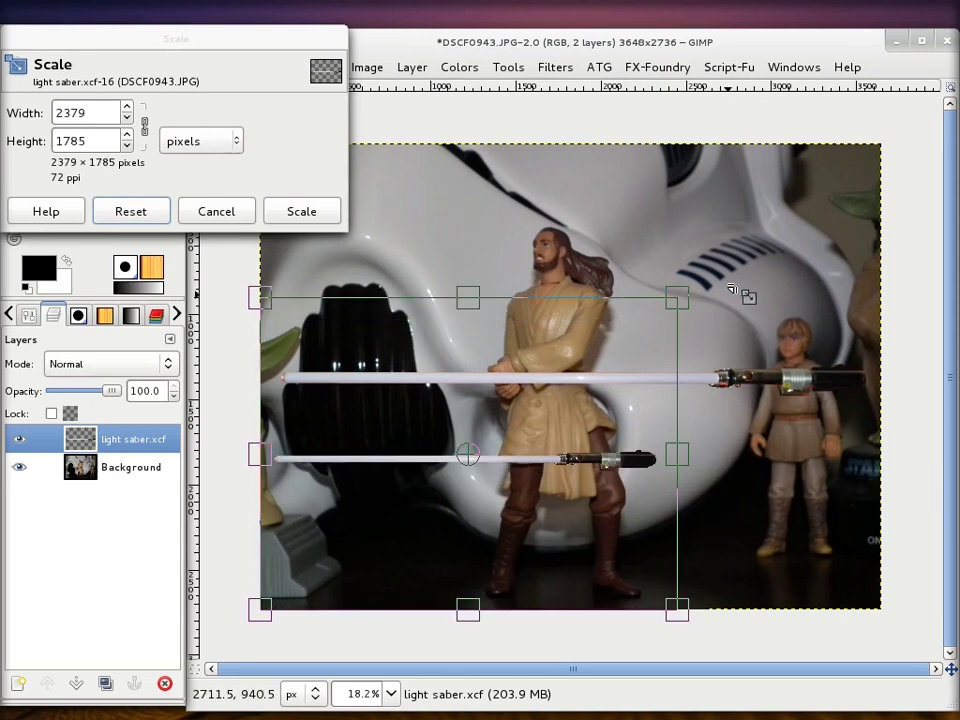
pyautogui.moveTo(730, 288)
pyautogui.mouseDown()
pyautogui.moveTo(765, 270)
pyautogui.moveTo(636, 321)
pyautogui.moveTo(673, 298)
pyautogui.moveTo(626, 334)
pyautogui.moveTo(671, 317)
pyautogui.moveTo(828, 206)
pyautogui.moveTo(729, 294)
pyautogui.moveTo(671, 321)
pyautogui.moveTo(694, 288)
pyautogui.moveTo(656, 307)
pyautogui.moveTo(707, 276)
pyautogui.moveTo(657, 305)
pyautogui.mouseUp()
pyautogui.moveTo(708, 273); pyautogui.dragTo(651, 321)
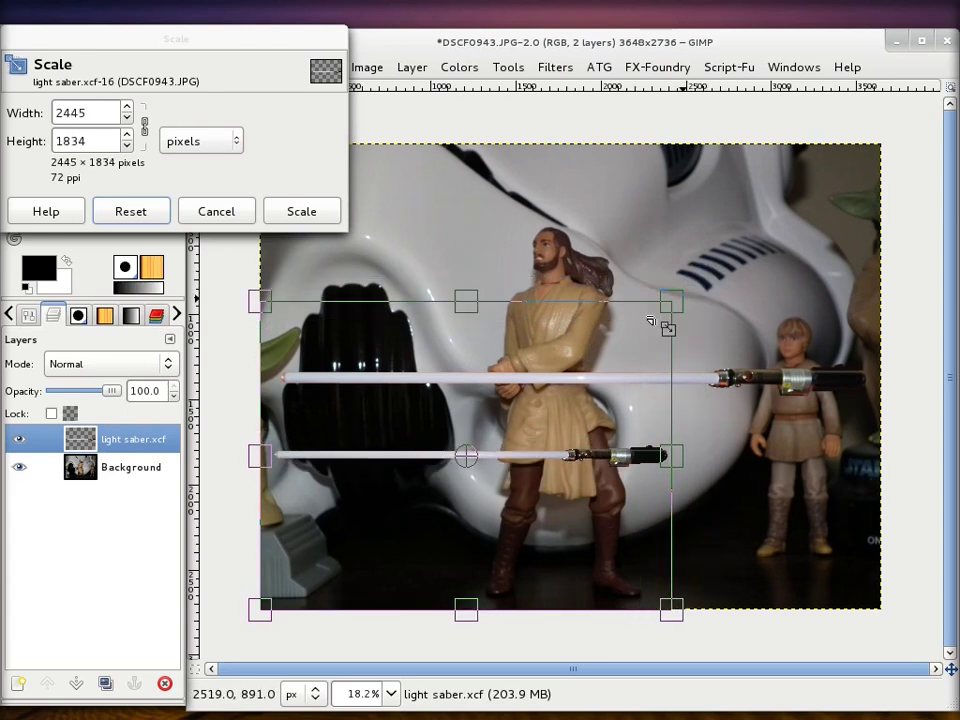
pyautogui.moveTo(651, 321)
pyautogui.mouseDown()
pyautogui.moveTo(684, 300)
pyautogui.moveTo(567, 362)
pyautogui.mouseUp()
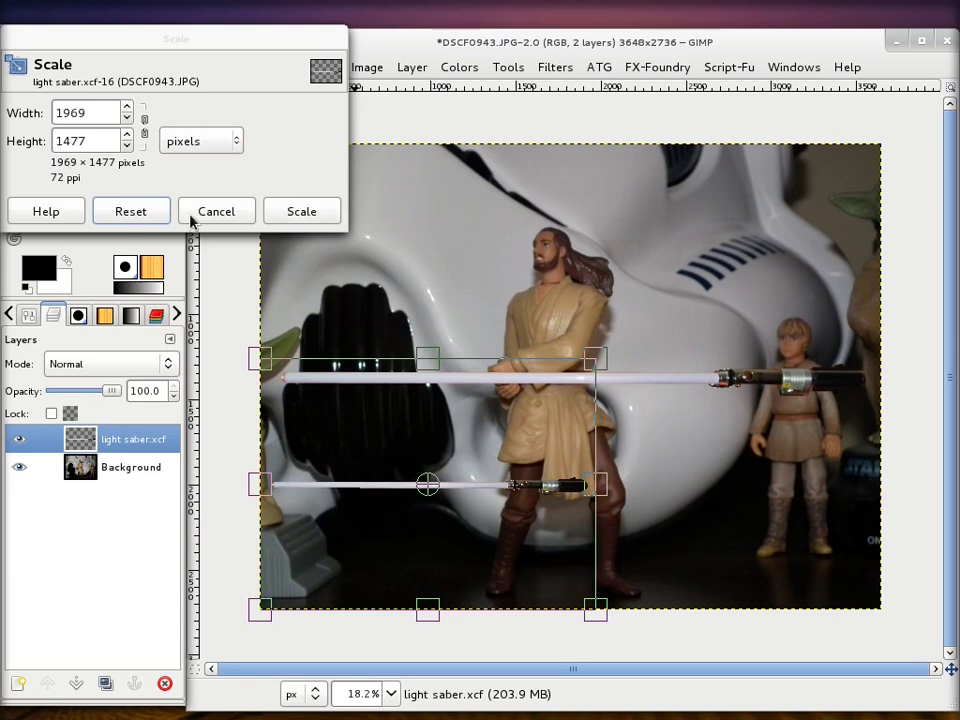
pyautogui.click(292, 219)
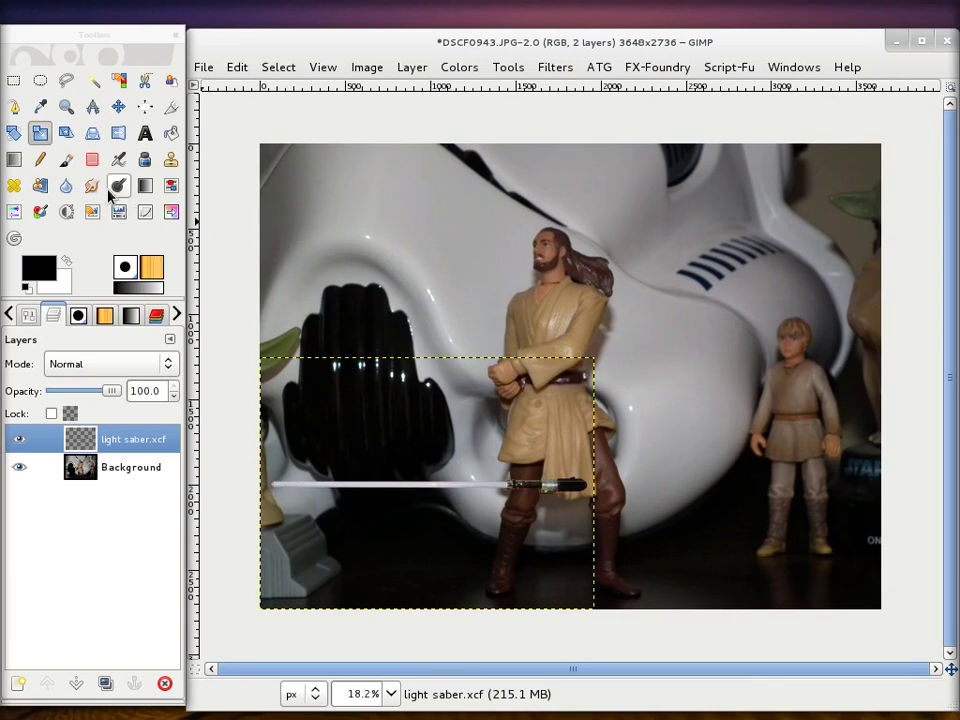
# Step: Move the shortened saber up, rotate it about 65° and place it in the figure's hands
pyautogui.click(118, 106)
pyautogui.moveTo(496, 497); pyautogui.dragTo(490, 355)
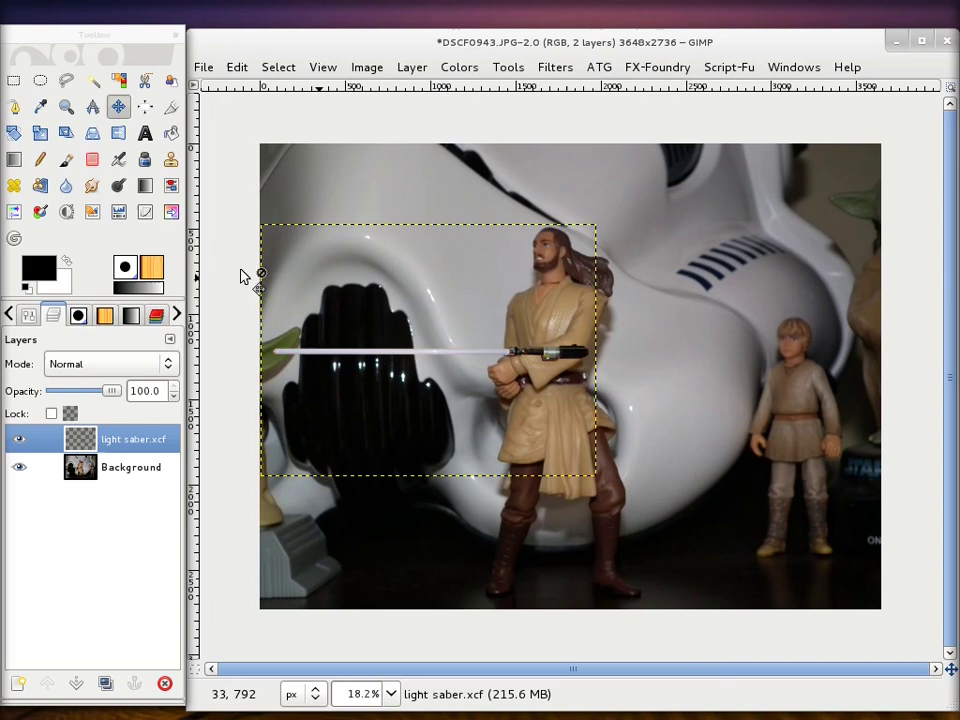
pyautogui.click(14, 132)
pyautogui.click(570, 326)
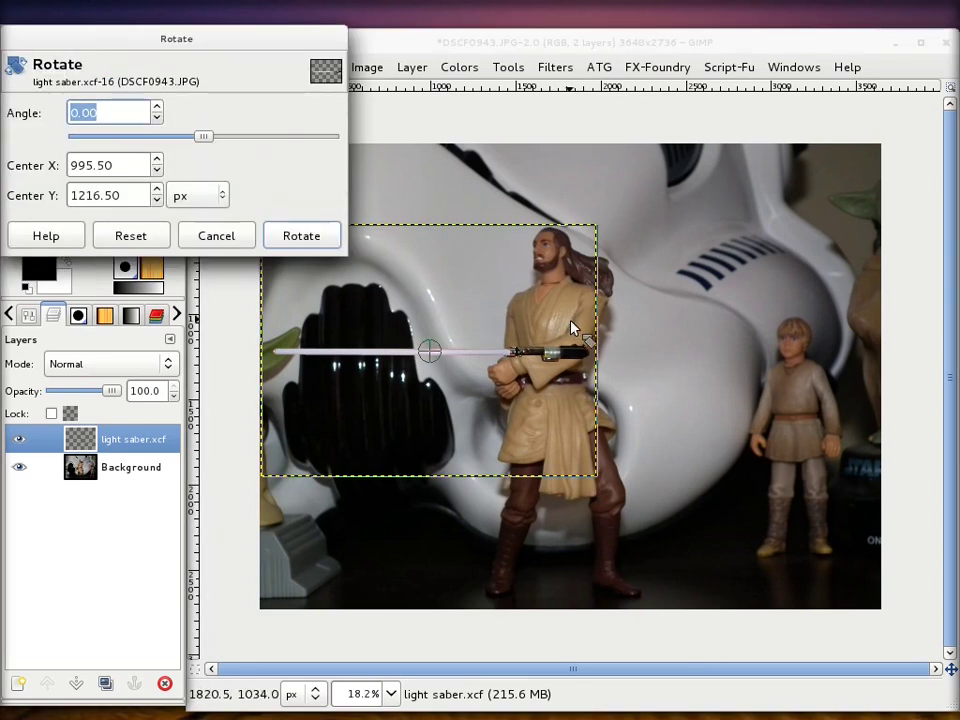
pyautogui.moveTo(580, 350)
pyautogui.mouseDown()
pyautogui.moveTo(478, 460)
pyautogui.moveTo(488, 463)
pyautogui.mouseUp()
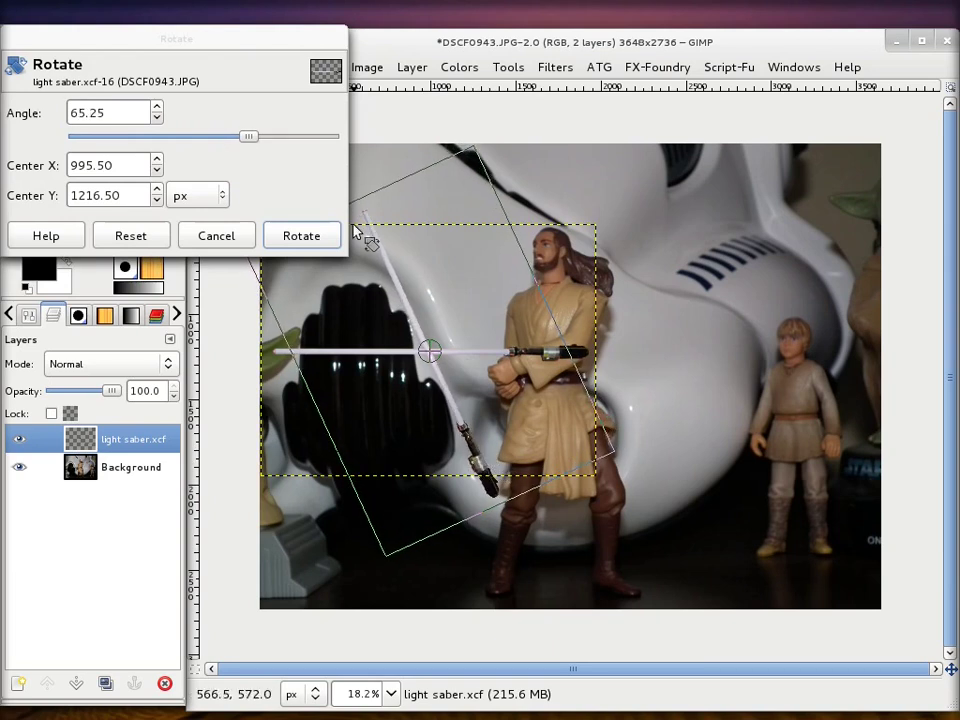
pyautogui.click(308, 234)
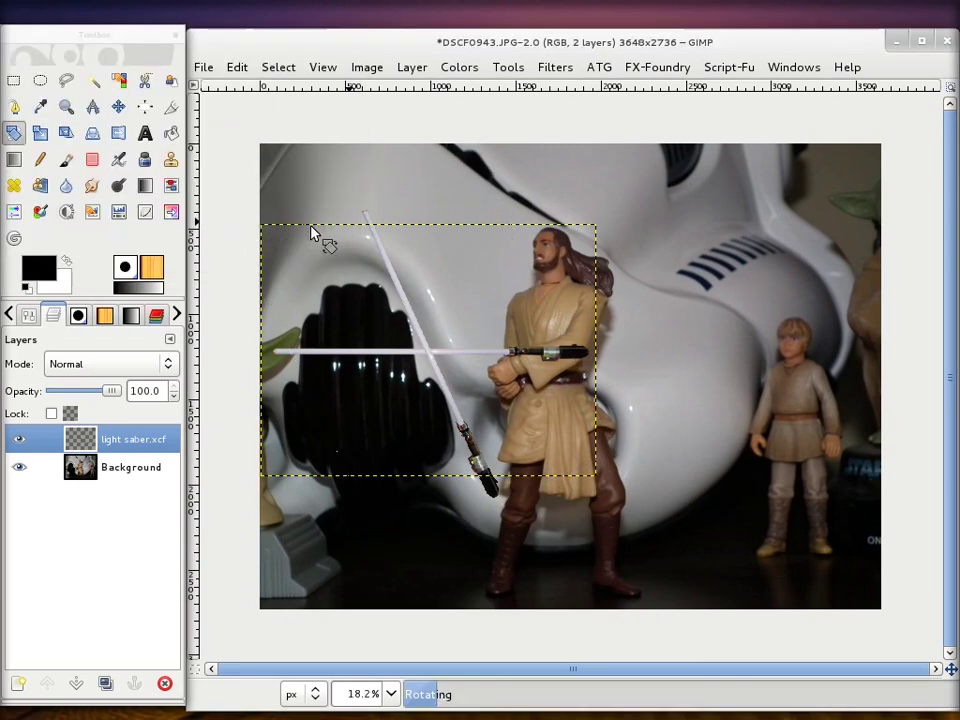
pyautogui.click(118, 106)
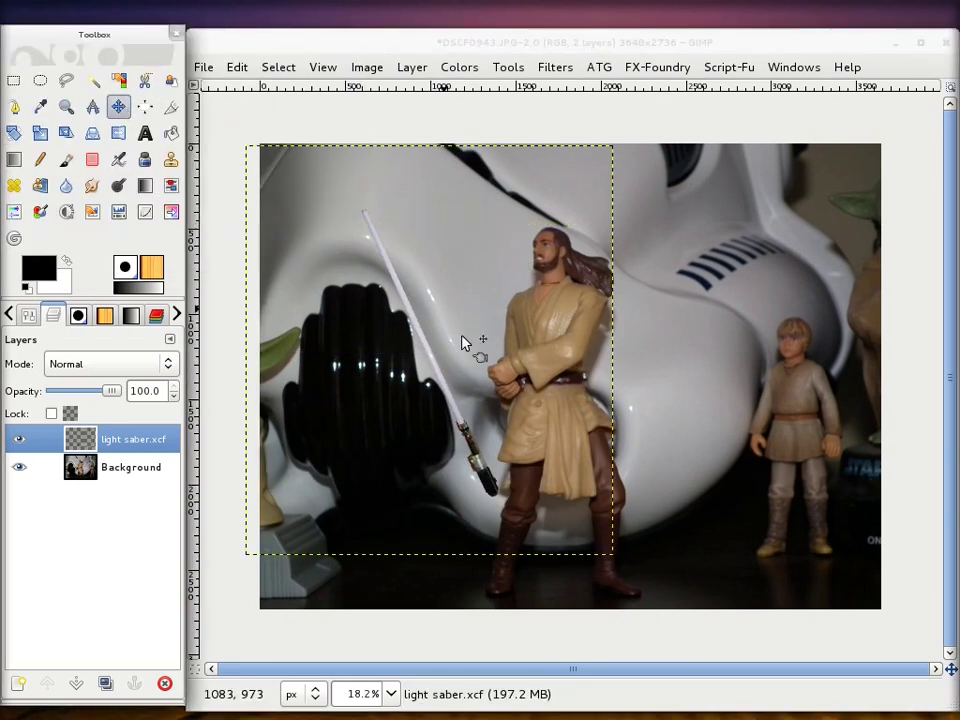
pyautogui.moveTo(488, 471)
pyautogui.mouseDown()
pyautogui.moveTo(504, 386)
pyautogui.moveTo(508, 394)
pyautogui.mouseUp()
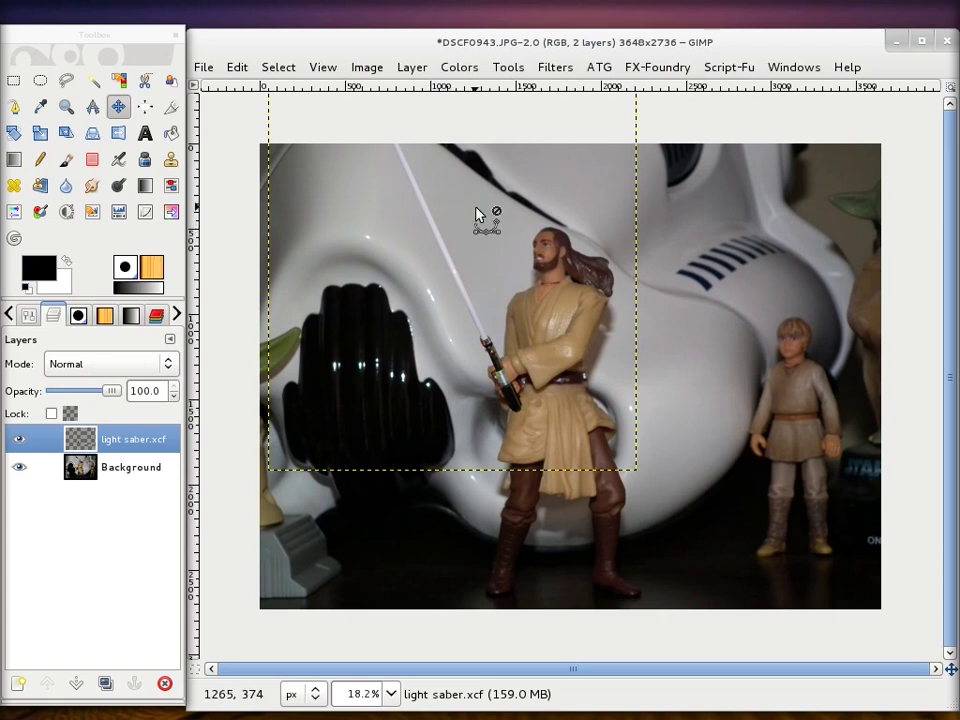
# Step: Undo the recent move, rotation and scaling with Ctrl+Z and Ctrl+Y
pyautogui.hotkey('ctrl', 'z')
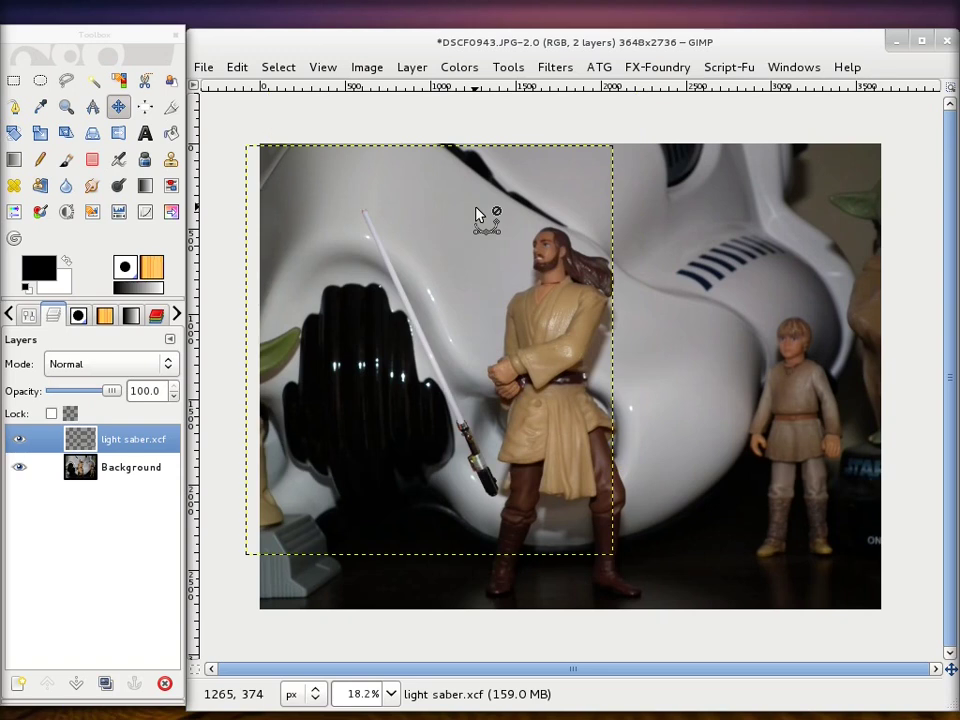
pyautogui.hotkey('ctrl', 'y')
pyautogui.hotkey('ctrl', 'y')
pyautogui.hotkey('ctrl', 'y')
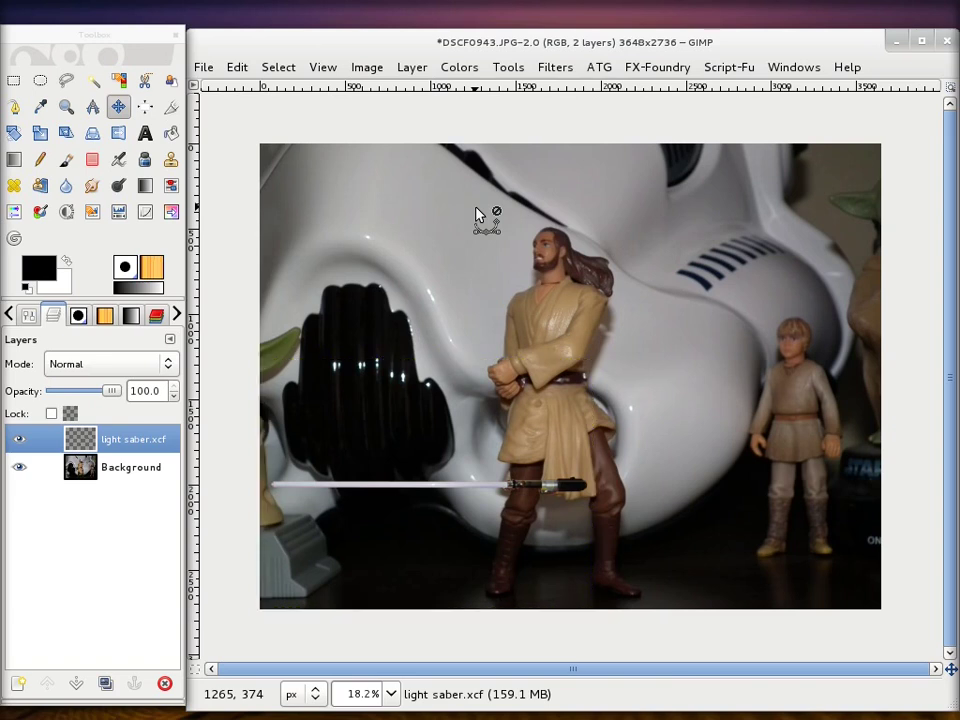
pyautogui.hotkey('ctrl', 'z')
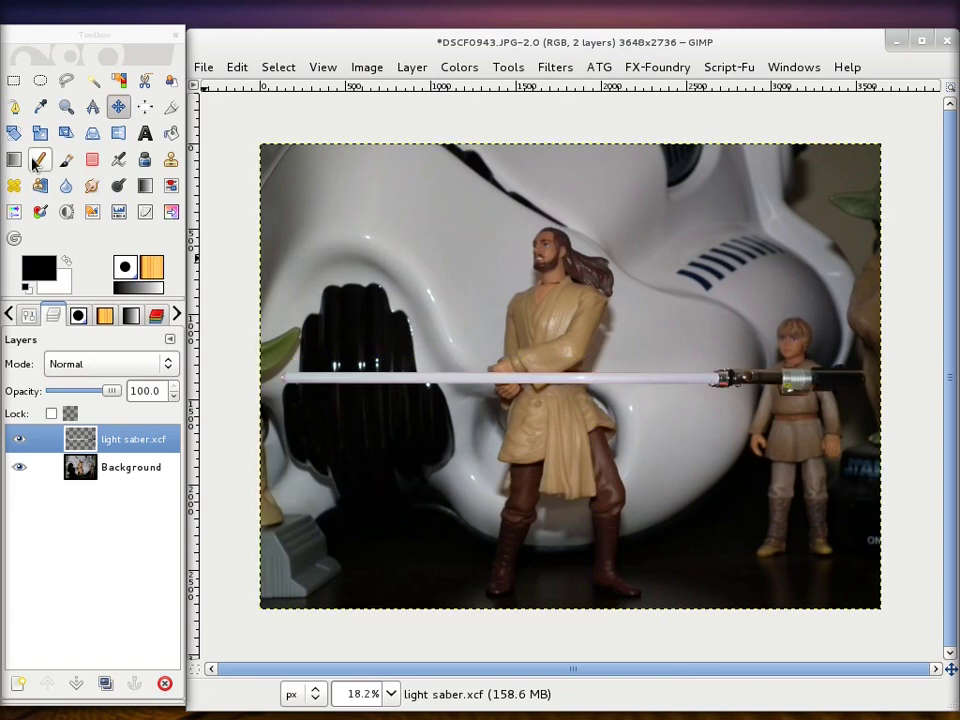
# Step: Trial-shrink the lightsaber layer, move it toward the figure and rotate it 60 degrees
pyautogui.click(40, 133)
pyautogui.click(891, 197)
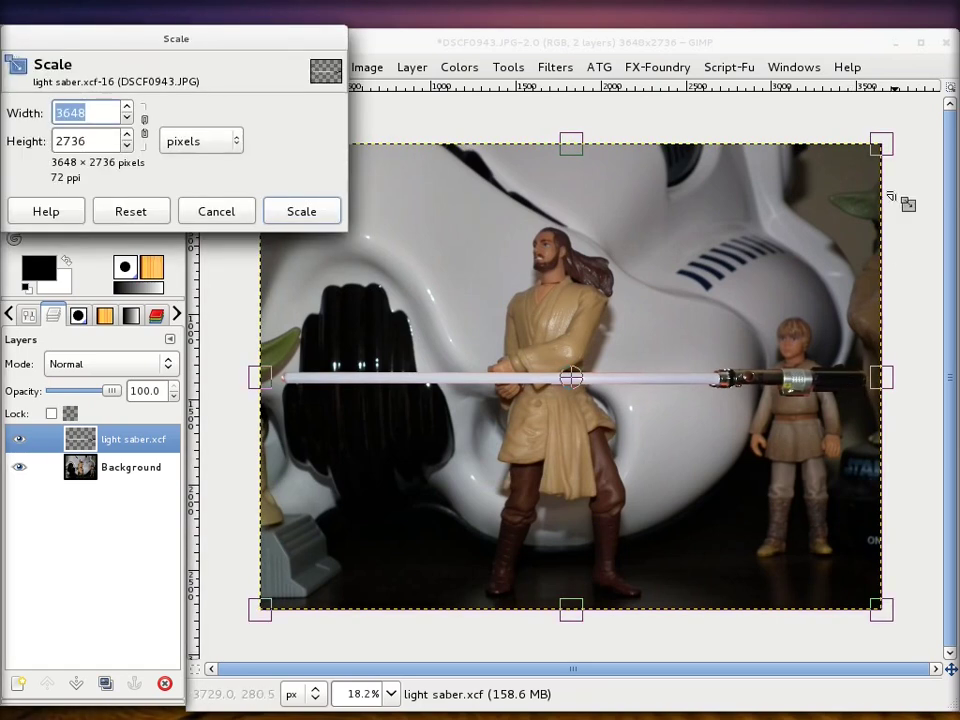
pyautogui.moveTo(880, 142); pyautogui.dragTo(290, 398)
pyautogui.click(302, 212)
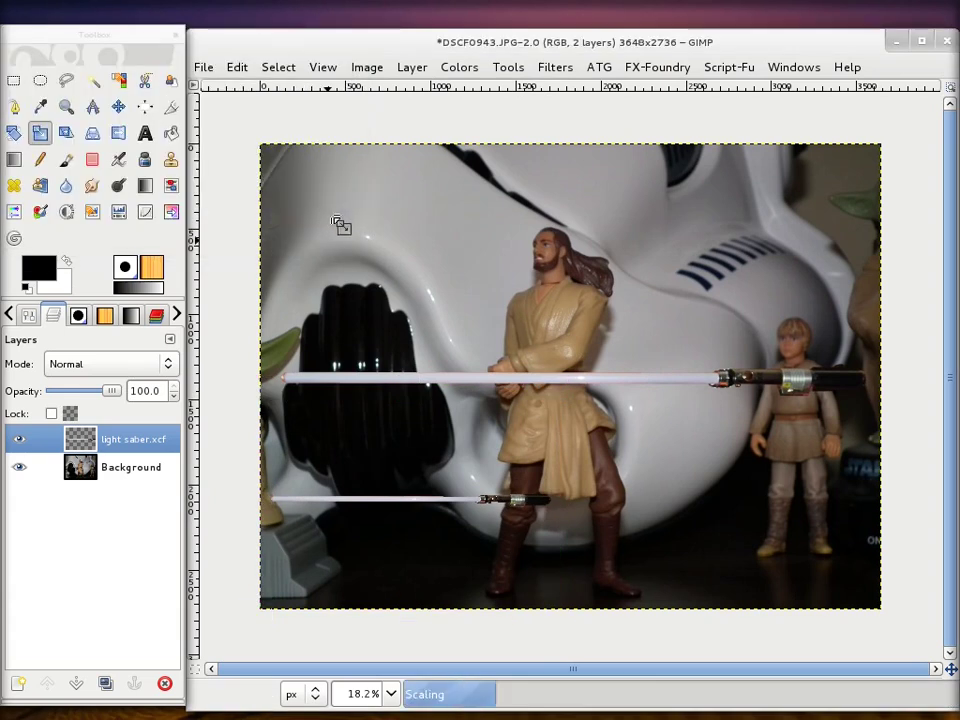
pyautogui.click(119, 107)
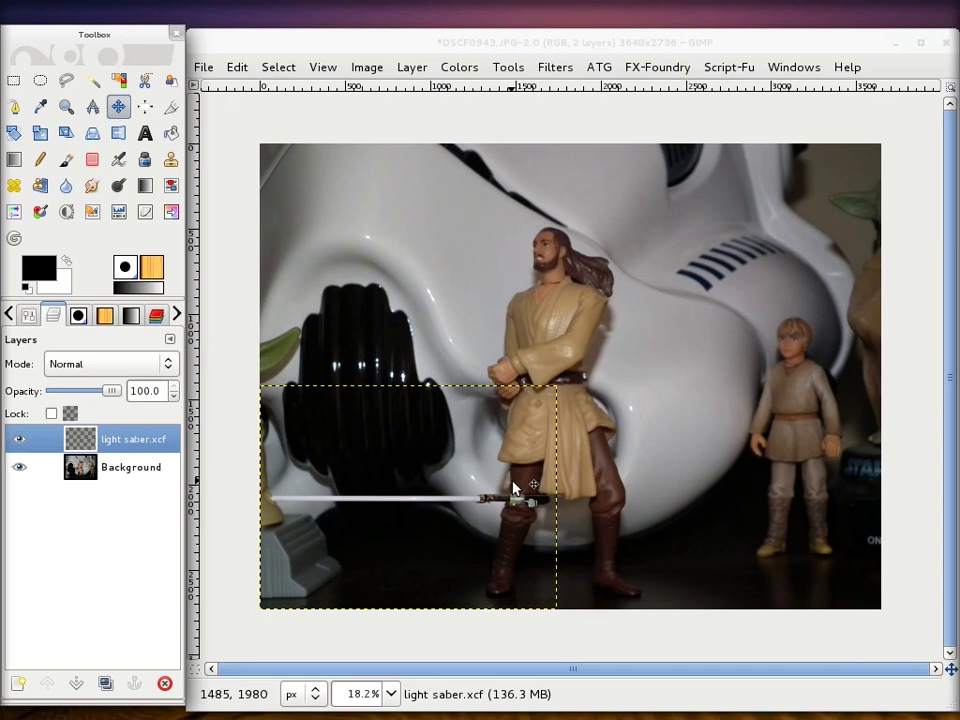
pyautogui.moveTo(511, 506); pyautogui.dragTo(505, 404)
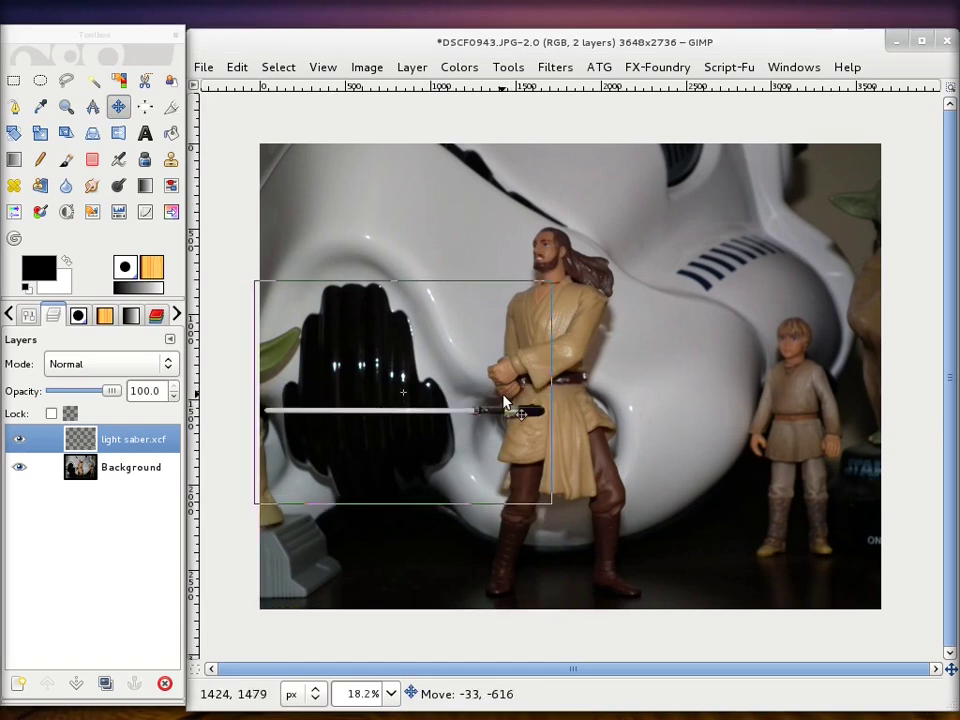
pyautogui.moveTo(505, 404)
pyautogui.mouseDown()
pyautogui.moveTo(512, 372)
pyautogui.moveTo(510, 452)
pyautogui.moveTo(541, 376)
pyautogui.moveTo(525, 429)
pyautogui.moveTo(478, 455)
pyautogui.moveTo(509, 399)
pyautogui.moveTo(493, 454)
pyautogui.moveTo(468, 476)
pyautogui.mouseUp()
pyautogui.click(14, 133)
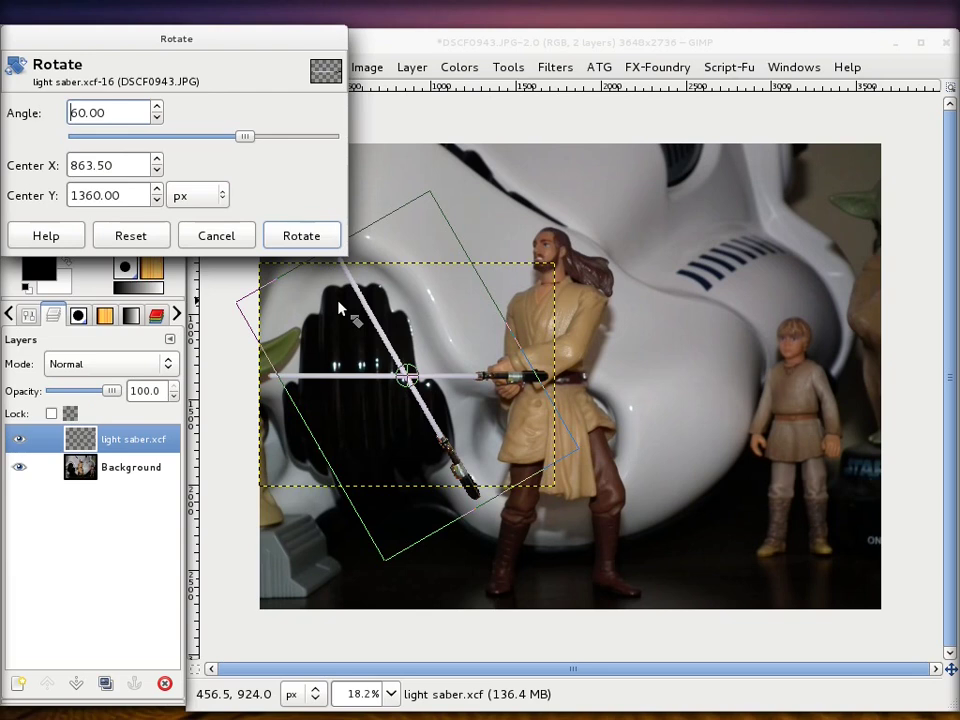
pyautogui.click(303, 236)
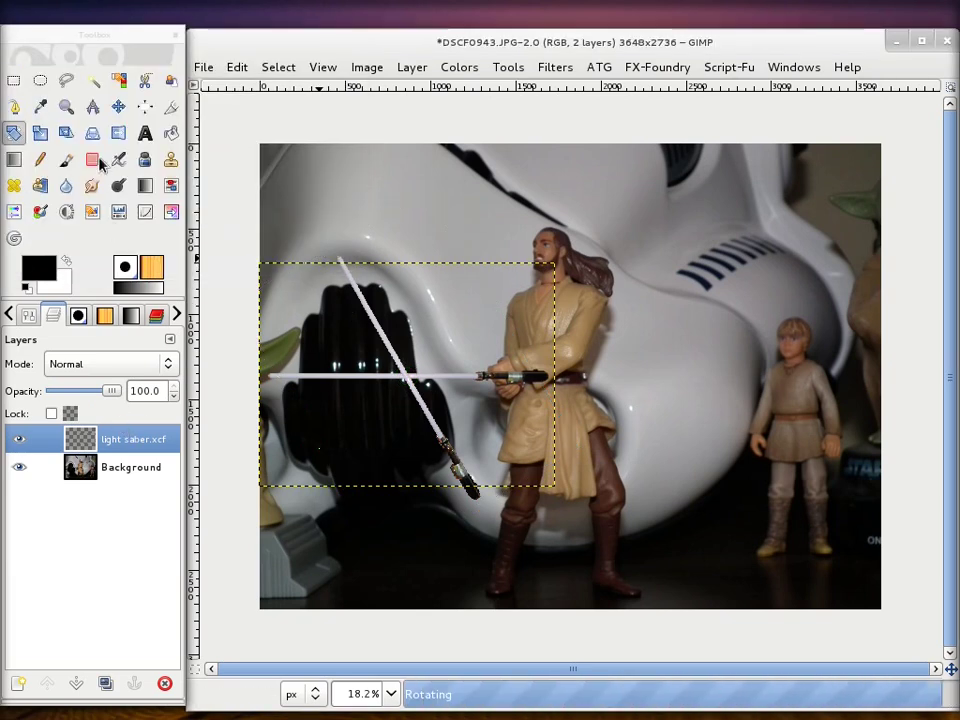
# Step: Try moving the background and saber layers, undoing each move to restore the horizontal saber
pyautogui.click(118, 106)
pyautogui.click(476, 488)
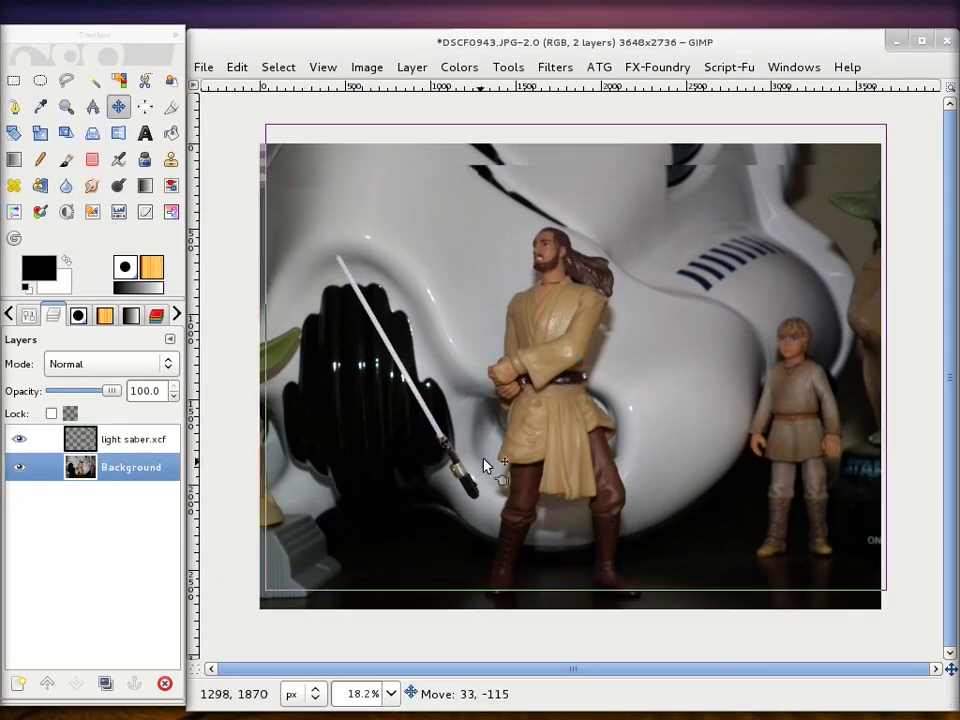
pyautogui.moveTo(476, 488); pyautogui.dragTo(525, 392)
pyautogui.press('pageup')
pyautogui.hotkey('ctrl', 'z')
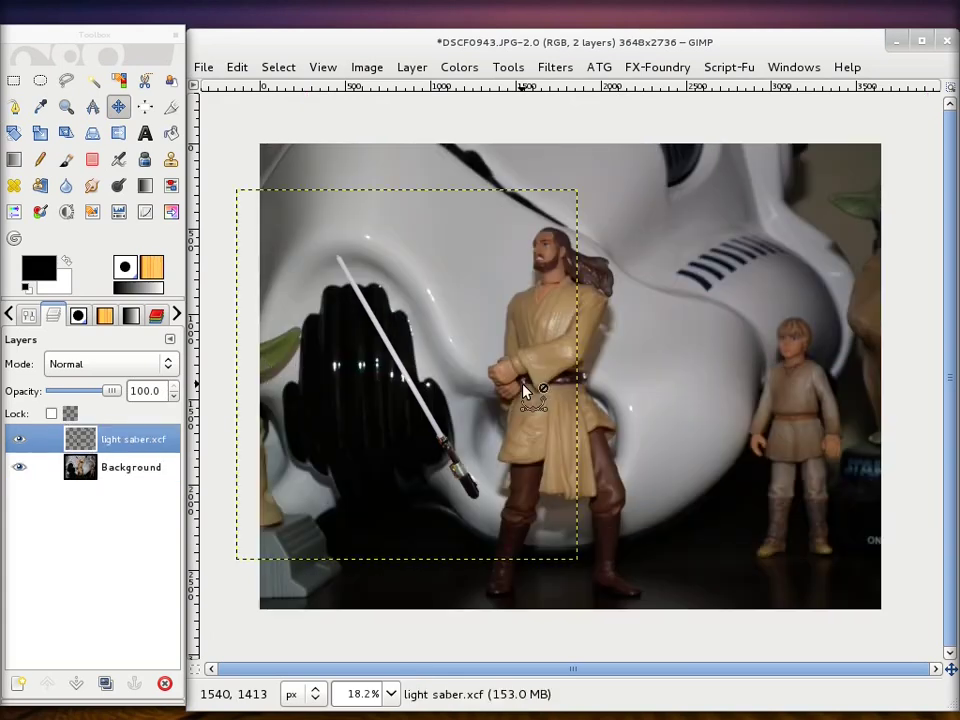
pyautogui.click(460, 470)
pyautogui.moveTo(460, 470); pyautogui.dragTo(505, 385)
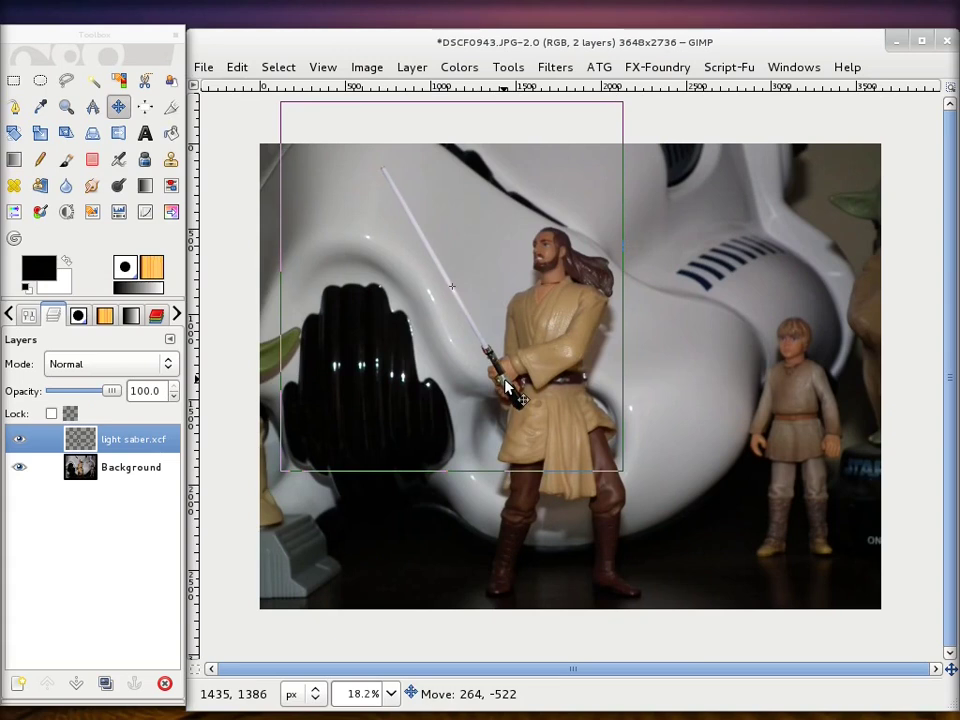
pyautogui.hotkey('ctrl', 'z')
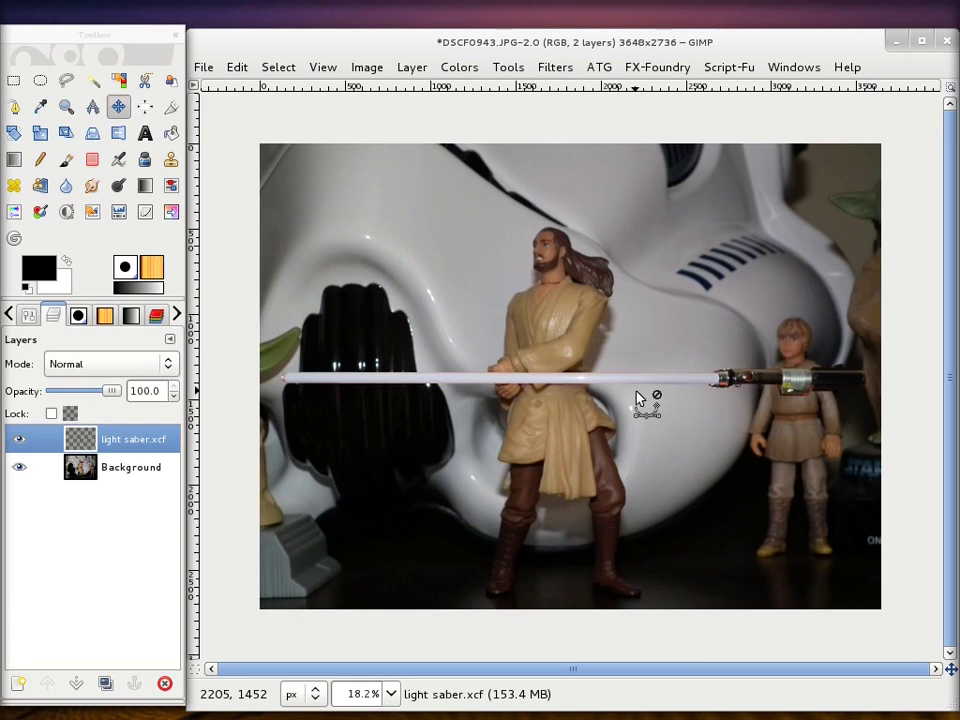
# Step: Scale the lightsaber layer down to 1411×1059 and move it toward the figure's hands
pyautogui.click(39, 133)
pyautogui.click(836, 388)
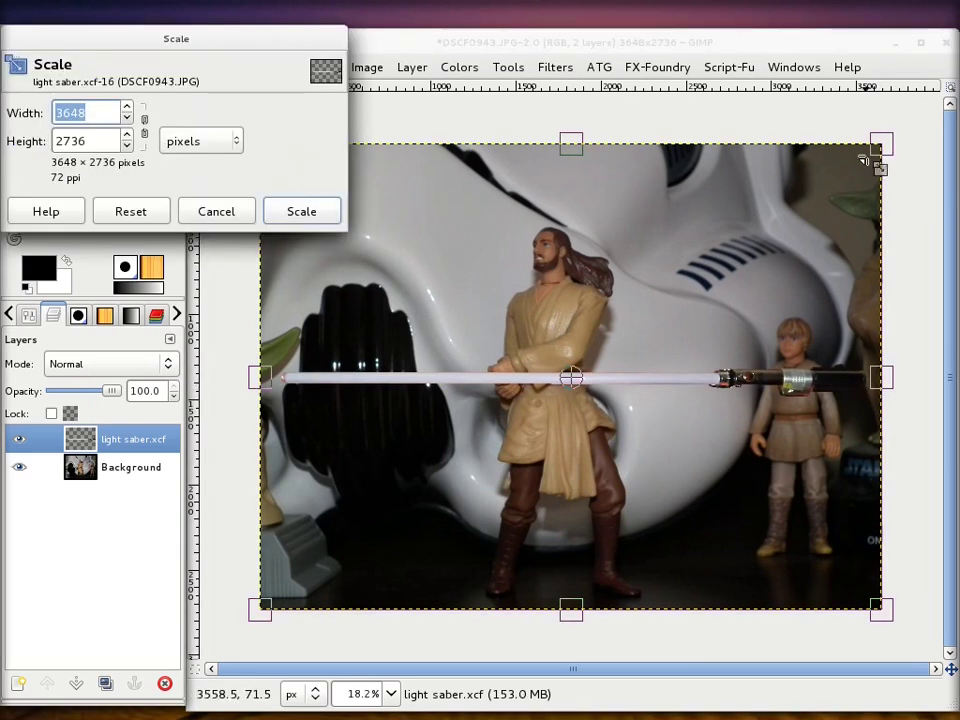
pyautogui.moveTo(862, 160); pyautogui.dragTo(420, 438)
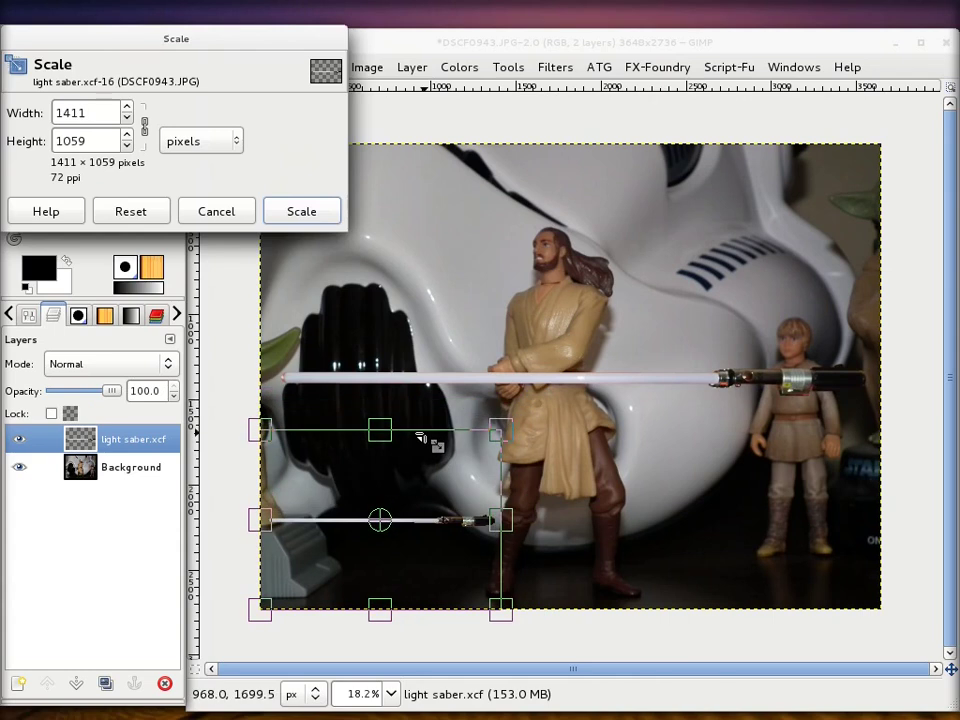
pyautogui.click(290, 210)
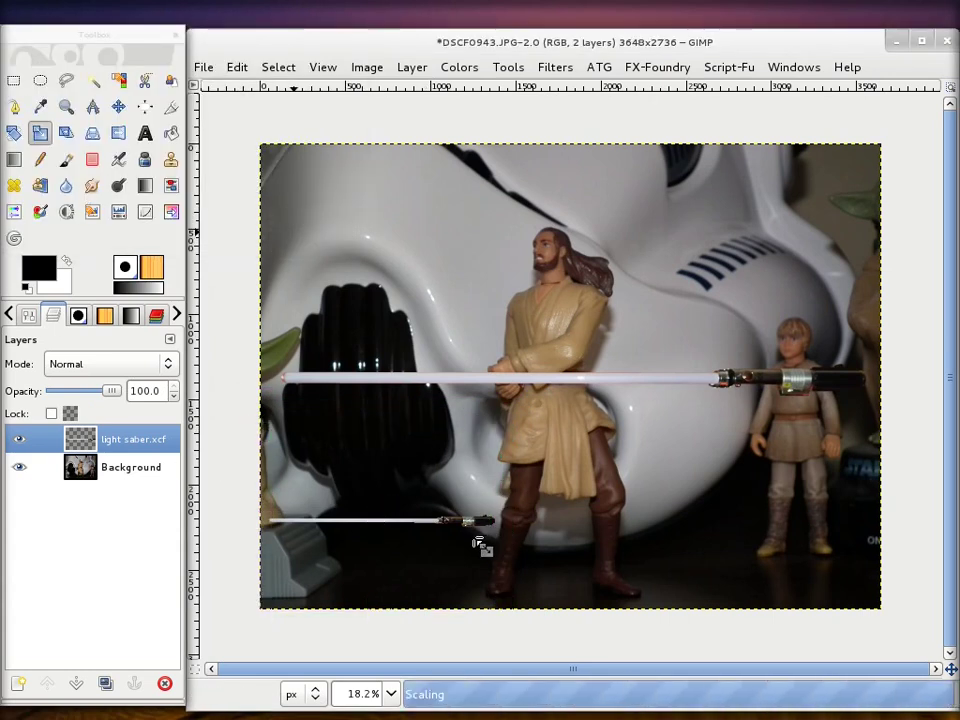
pyautogui.click(120, 110)
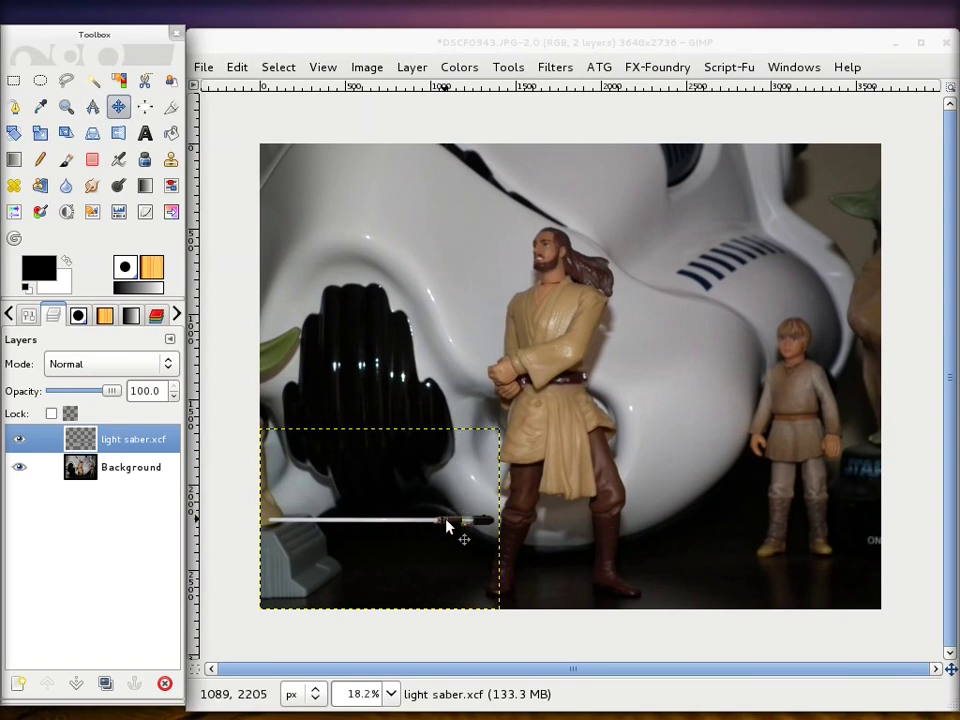
pyautogui.moveTo(447, 527); pyautogui.dragTo(482, 394)
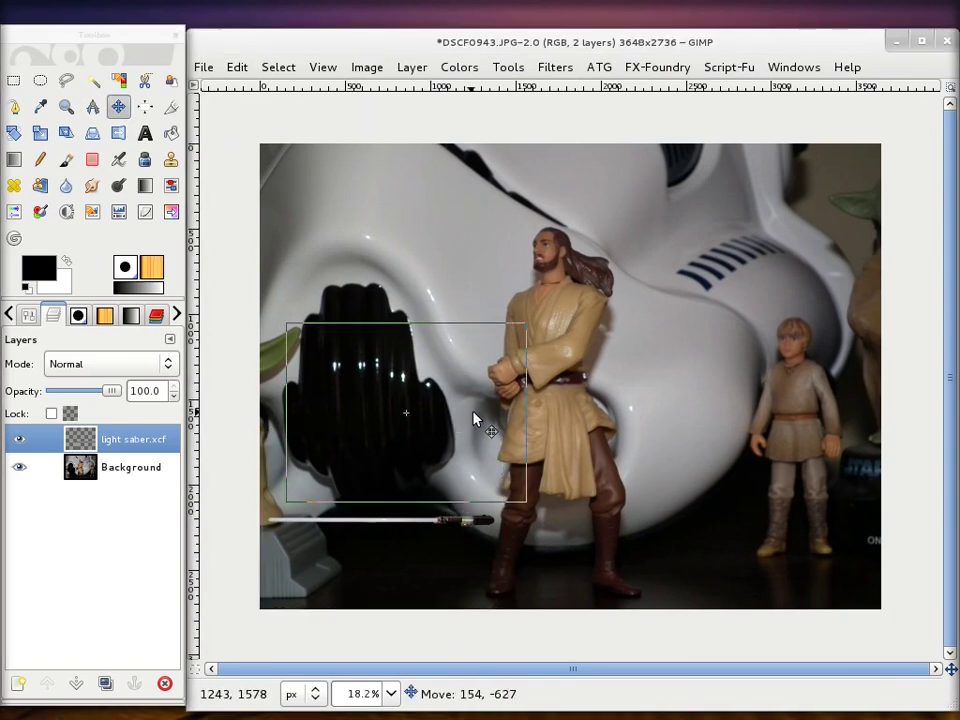
# Step: Rotate the saber about 60 degrees and settle its hilt in the figure's hands
pyautogui.click(14, 132)
pyautogui.moveTo(524, 380)
pyautogui.mouseDown()
pyautogui.moveTo(510, 443)
pyautogui.moveTo(465, 468)
pyautogui.mouseUp()
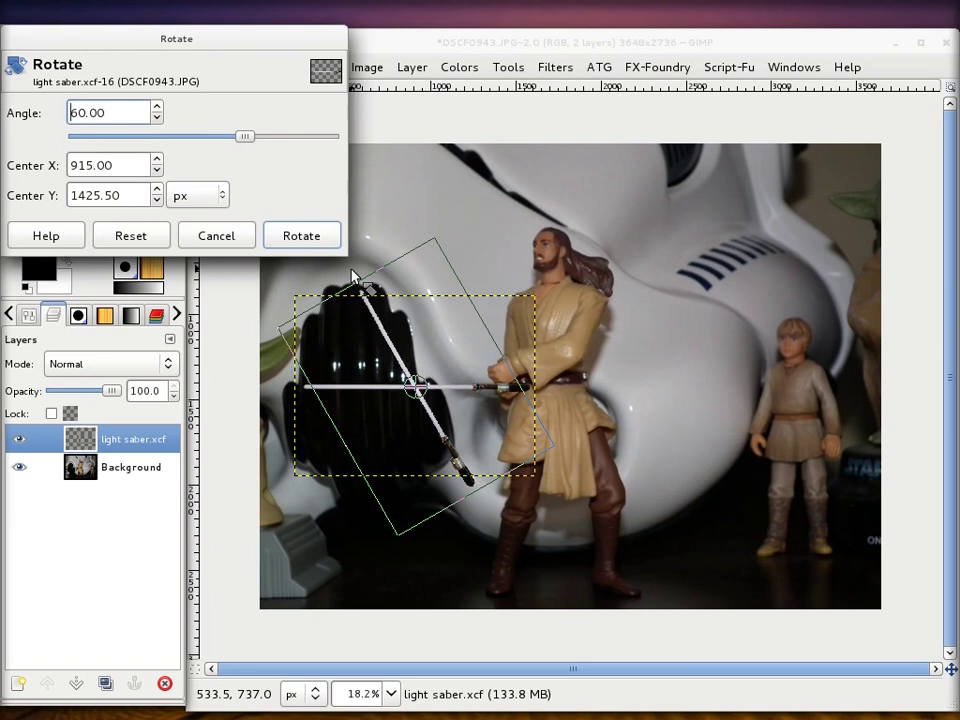
pyautogui.click(297, 234)
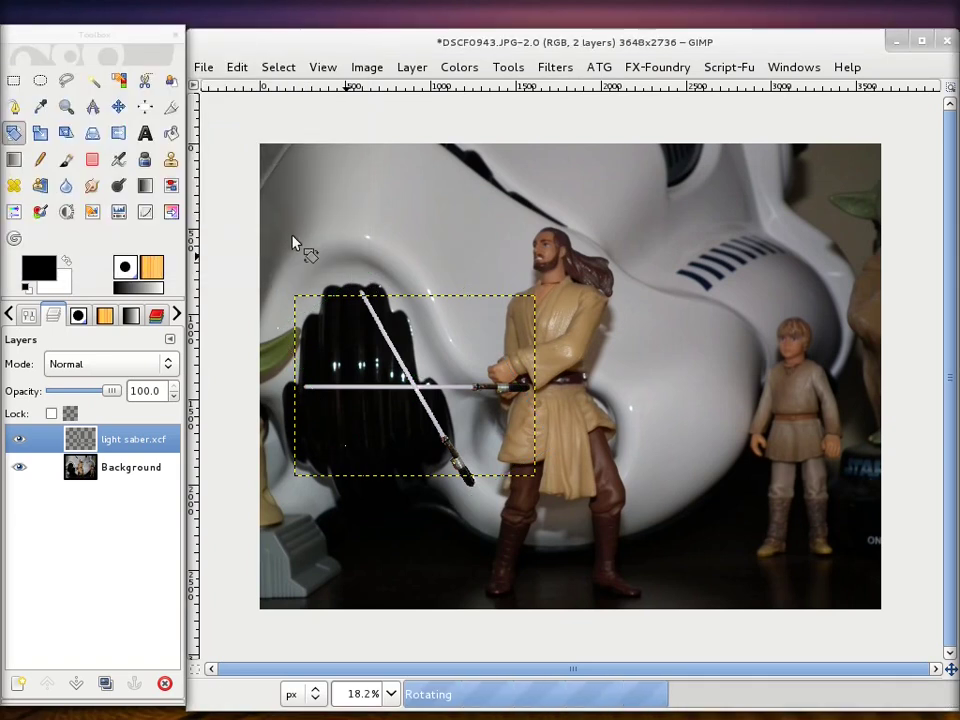
pyautogui.click(118, 106)
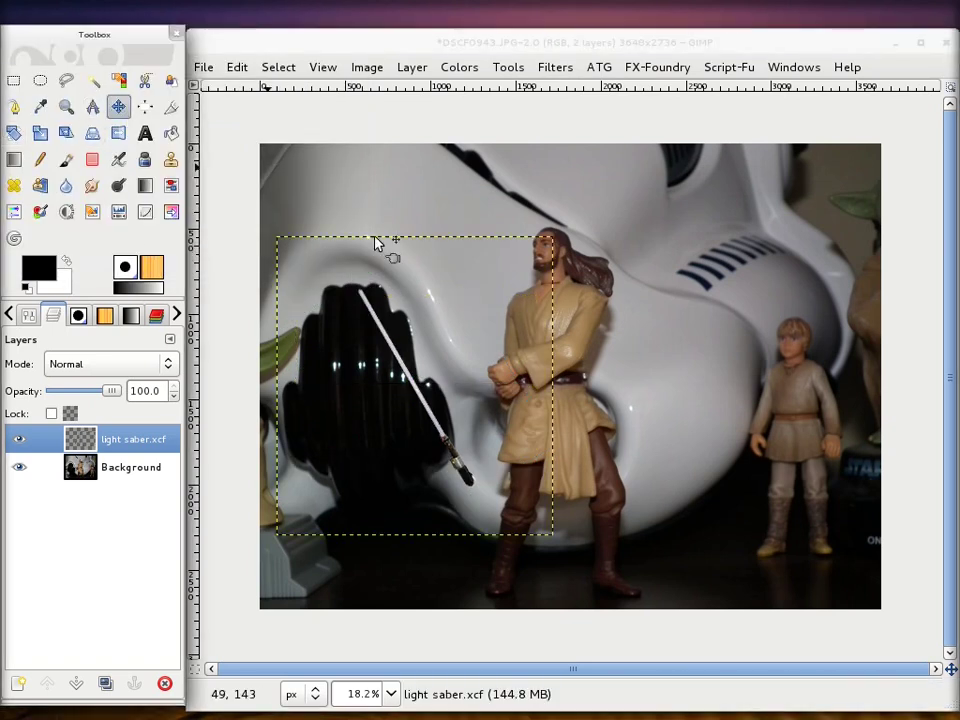
pyautogui.moveTo(483, 470); pyautogui.dragTo(516, 393)
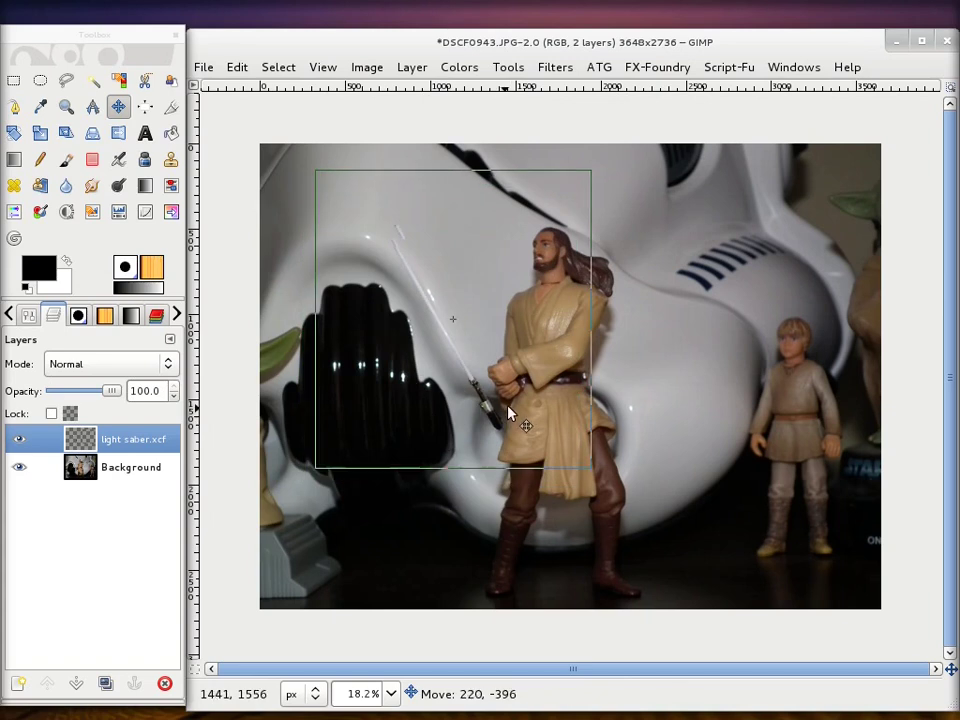
pyautogui.moveTo(516, 398); pyautogui.dragTo(513, 397)
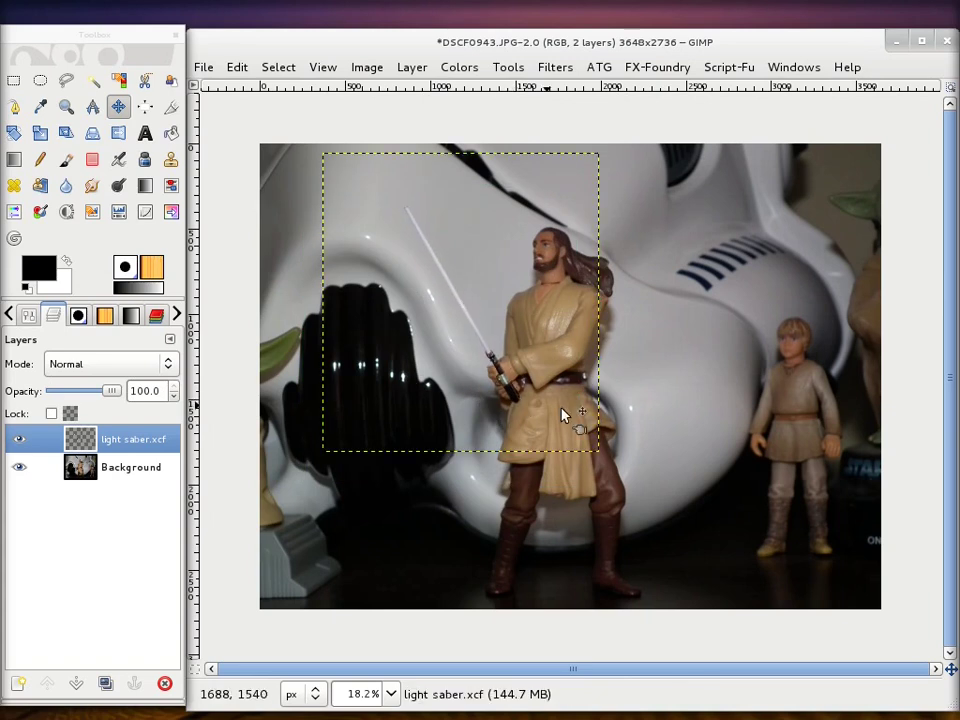
# Step: Zoom in on the hilt and nudge the saber slightly toward the grip
pyautogui.scroll(2, 535, 387)
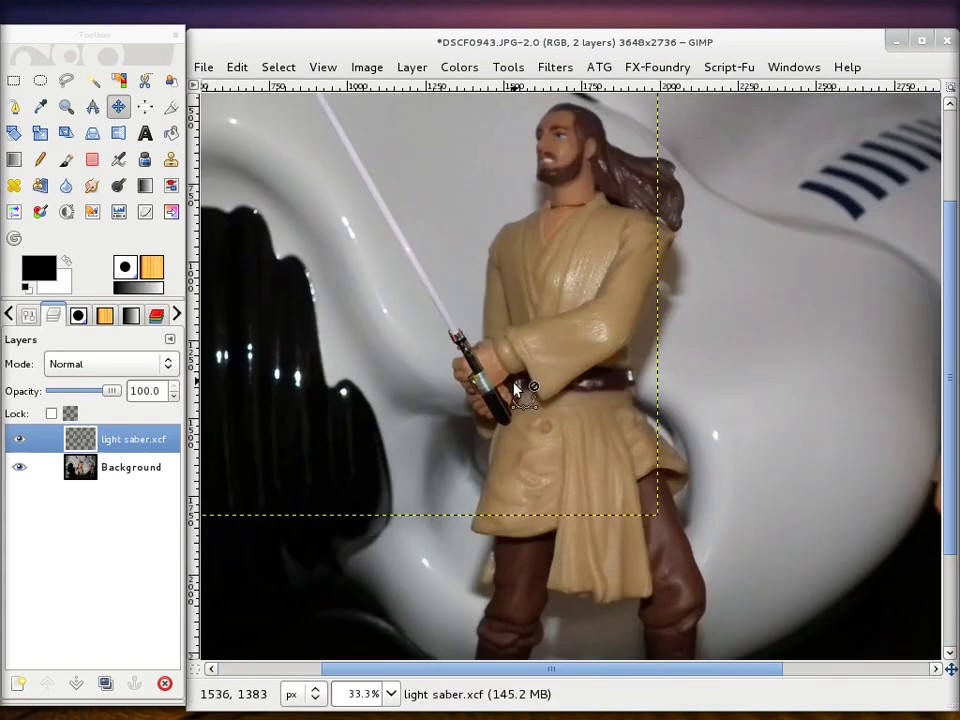
pyautogui.scroll(2, 514, 392)
pyautogui.scroll(1, 506, 420)
pyautogui.moveTo(495, 471); pyautogui.dragTo(489, 484)
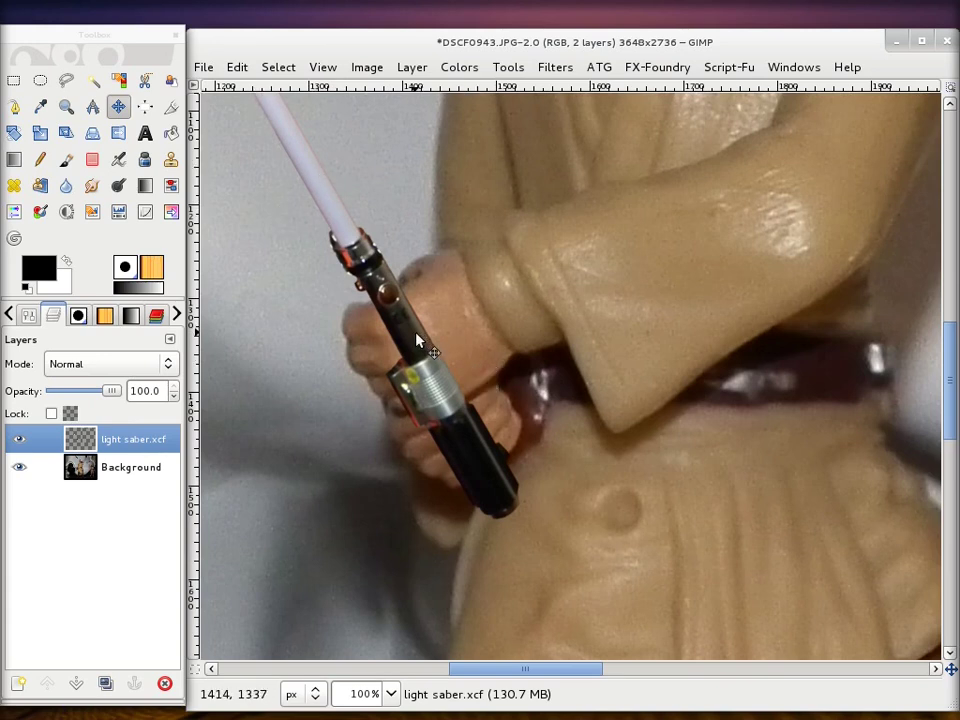
pyautogui.keyDown('ctrl'); pyautogui.scroll(-1, 420, 340); pyautogui.keyUp('ctrl')
pyautogui.keyDown('ctrl'); pyautogui.scroll(-2, 420, 340); pyautogui.keyUp('ctrl')
pyautogui.keyDown('ctrl'); pyautogui.scroll(-3, 420, 345); pyautogui.keyUp('ctrl')
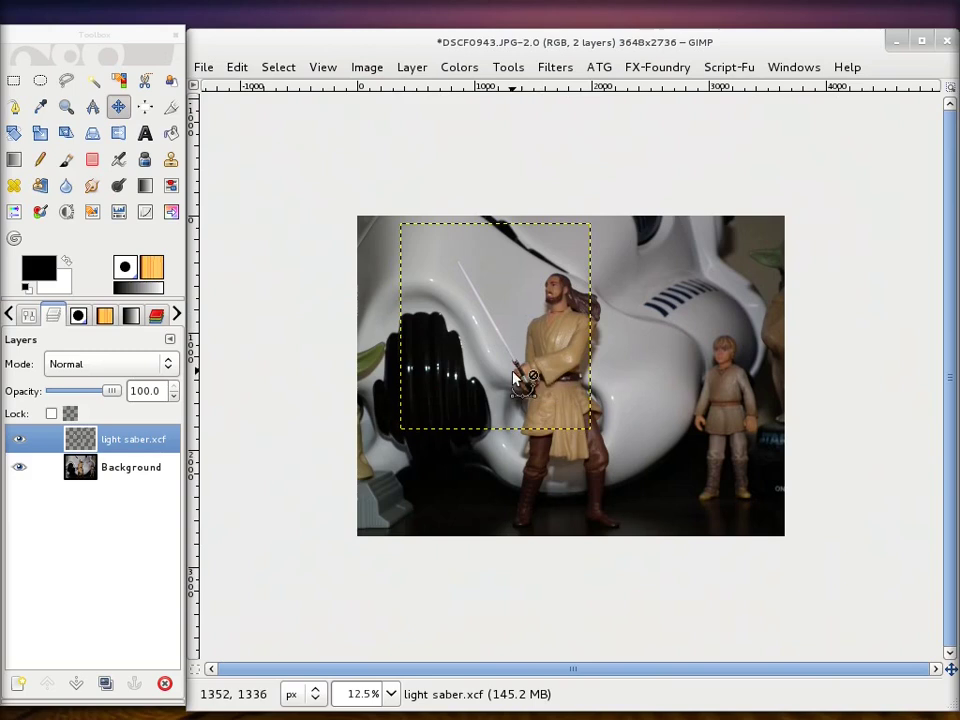
# Step: Nudge the saber up and left into the grip, zoom out, and select the Background layer
pyautogui.keyDown('ctrl'); pyautogui.scroll(3, 533, 380); pyautogui.keyUp('ctrl')
pyautogui.keyDown('ctrl'); pyautogui.scroll(4, 530, 380); pyautogui.keyUp('ctrl')
pyautogui.moveTo(477, 553)
pyautogui.mouseDown()
pyautogui.moveTo(455, 521)
pyautogui.moveTo(476, 540)
pyautogui.mouseUp()
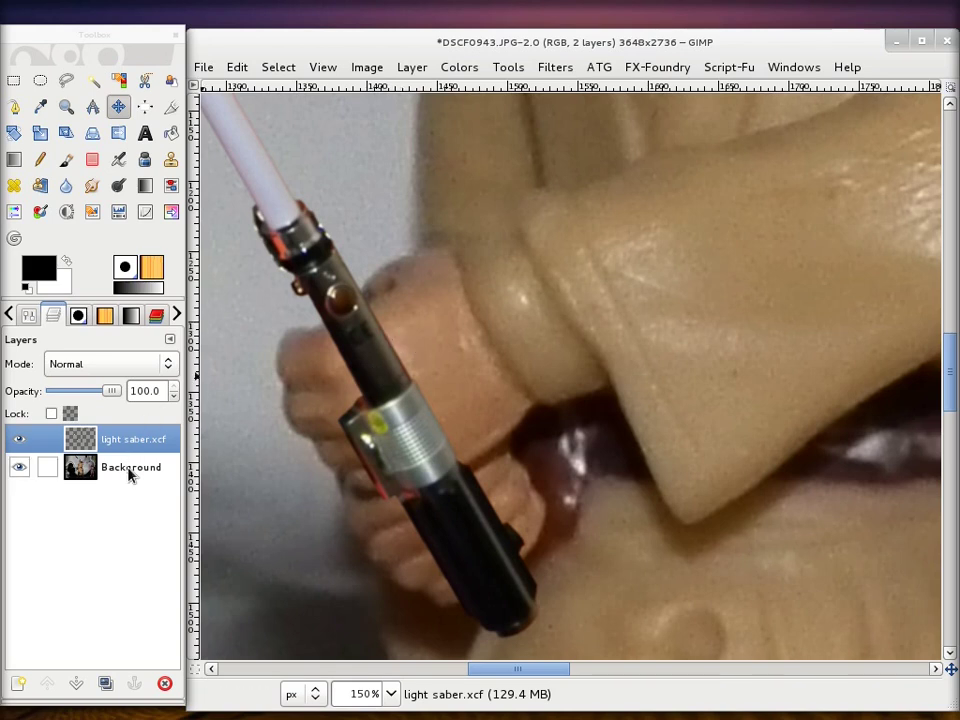
pyautogui.keyDown('ctrl'); pyautogui.scroll(-1, 462, 383); pyautogui.keyUp('ctrl')
pyautogui.keyDown('ctrl'); pyautogui.scroll(-2, 467, 381); pyautogui.keyUp('ctrl')
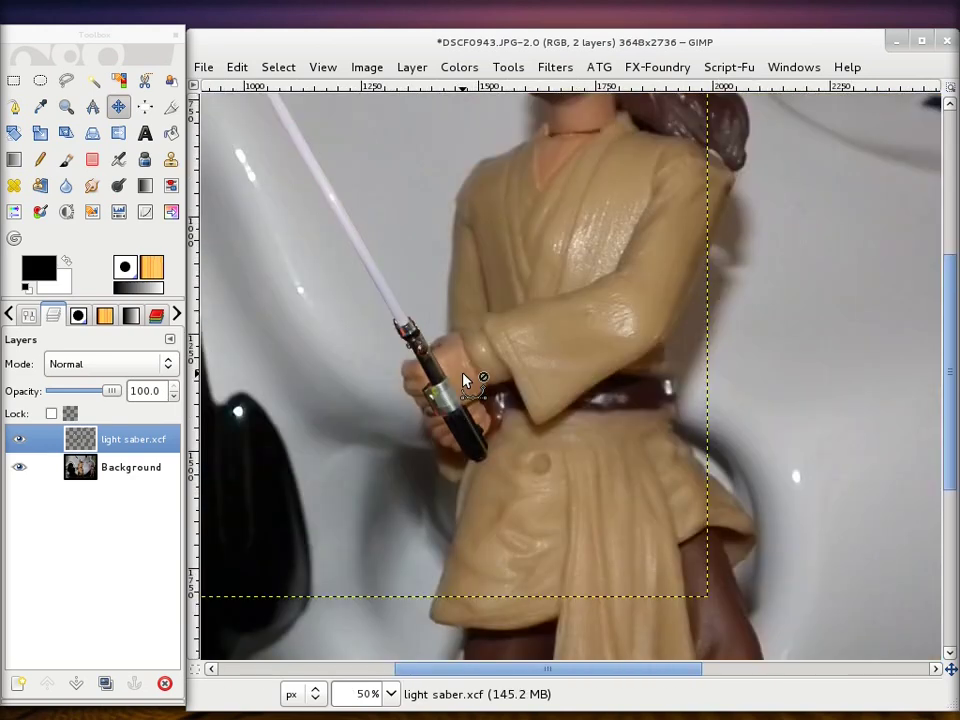
pyautogui.keyDown('ctrl'); pyautogui.scroll(-1, 467, 381); pyautogui.keyUp('ctrl')
pyautogui.click(110, 469)
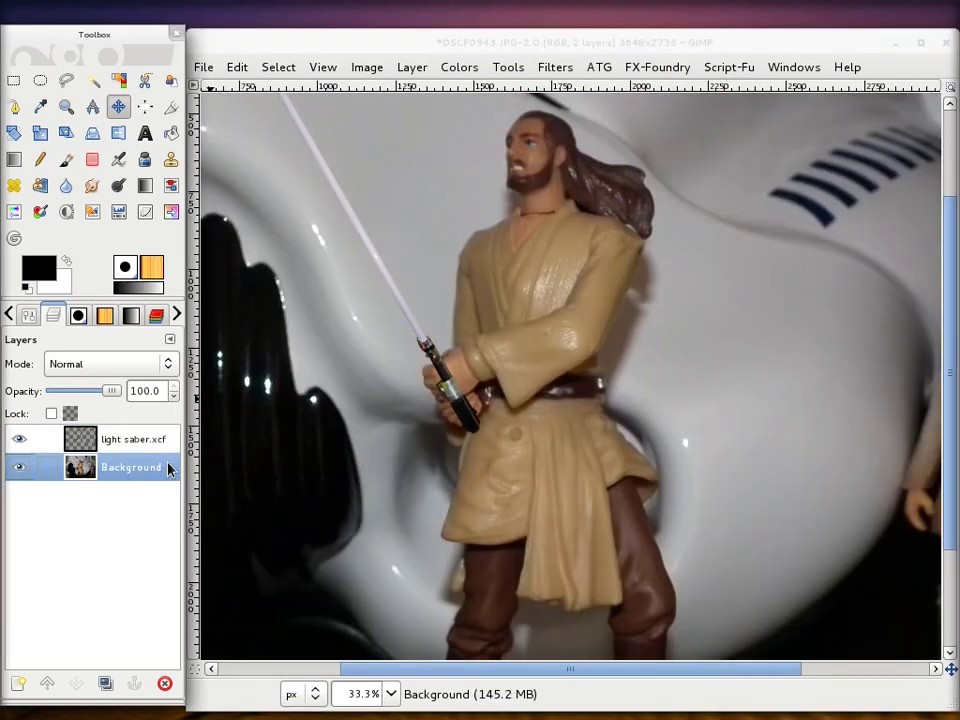
# Step: Duplicate the Background layer, raise the copy above the saber layer, and rename it 'sake'
pyautogui.click(108, 689)
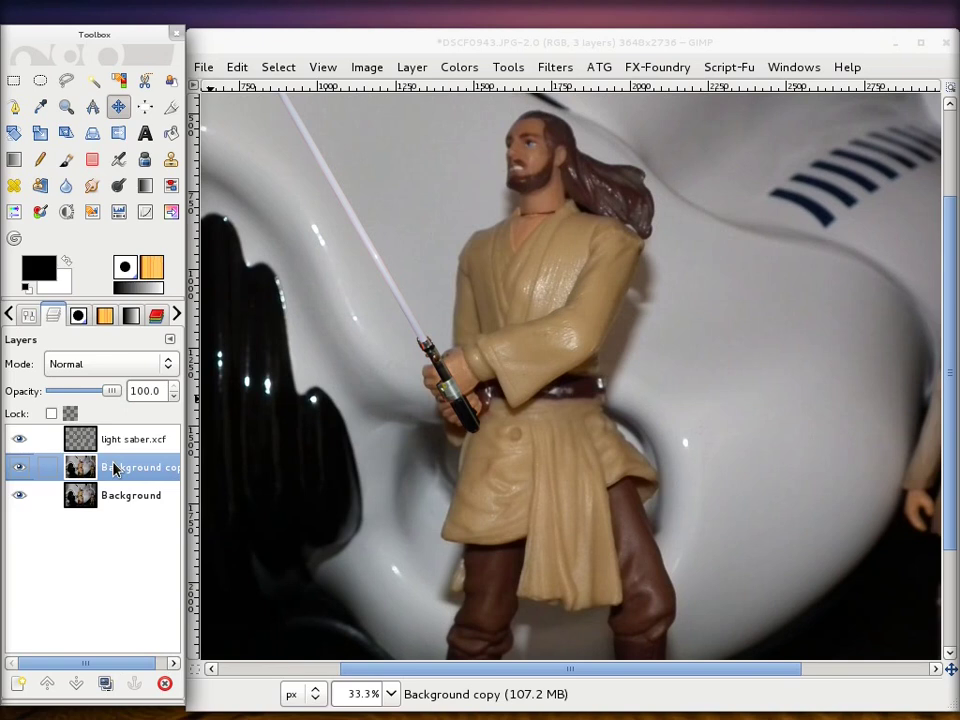
pyautogui.click(54, 683)
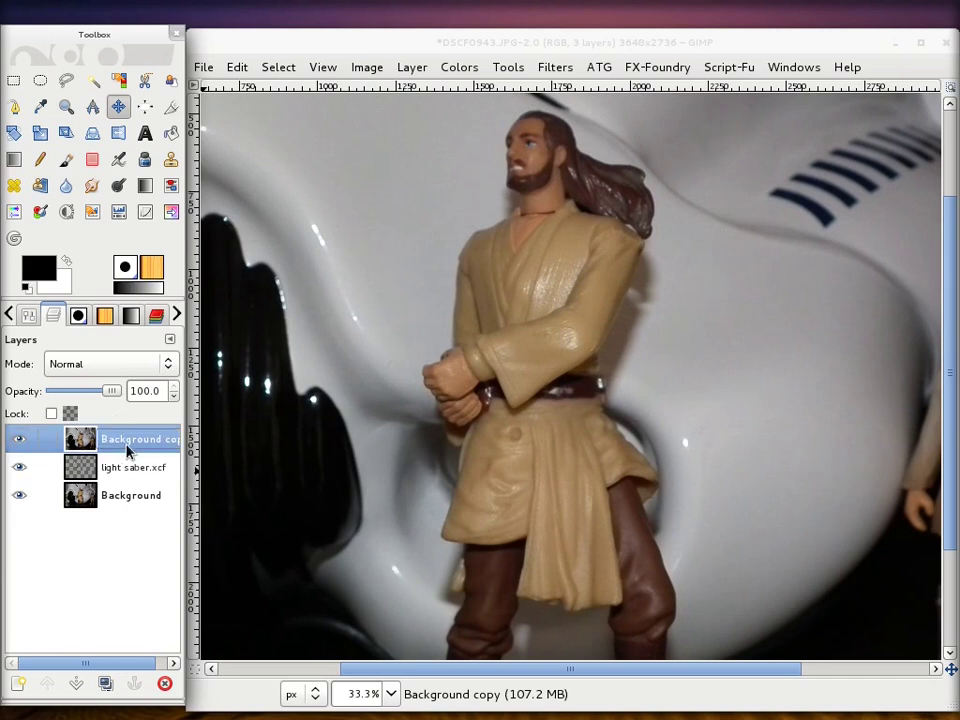
pyautogui.doubleClick(165, 443)
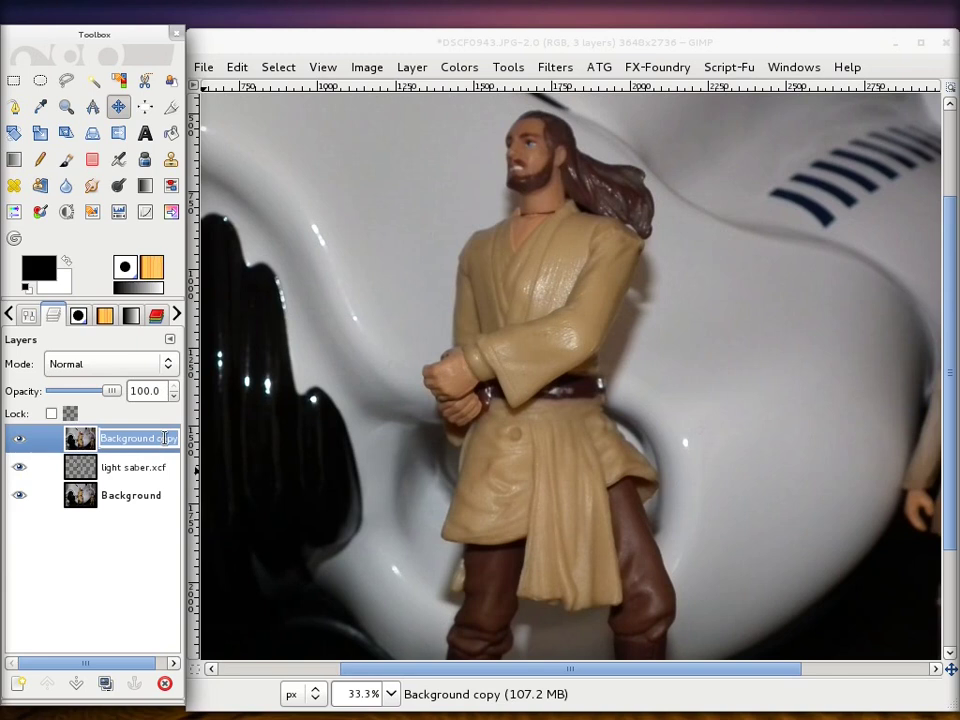
pyautogui.write('sake')
pyautogui.press('Return')
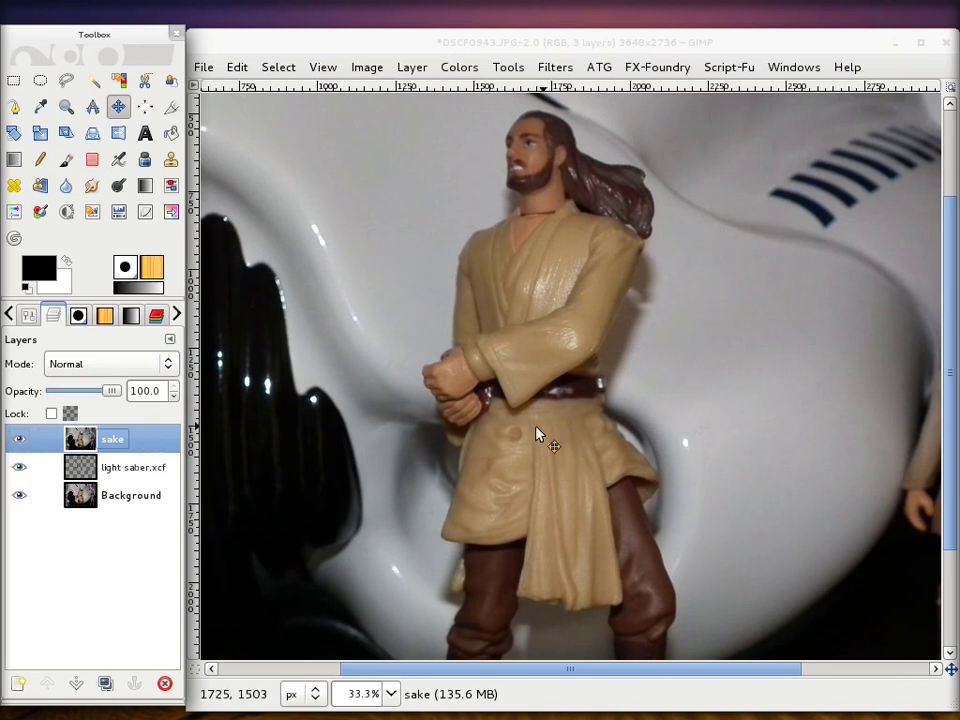
# Step: Add a black, fully transparent layer mask to the sake layer
pyautogui.rightClick(146, 441)
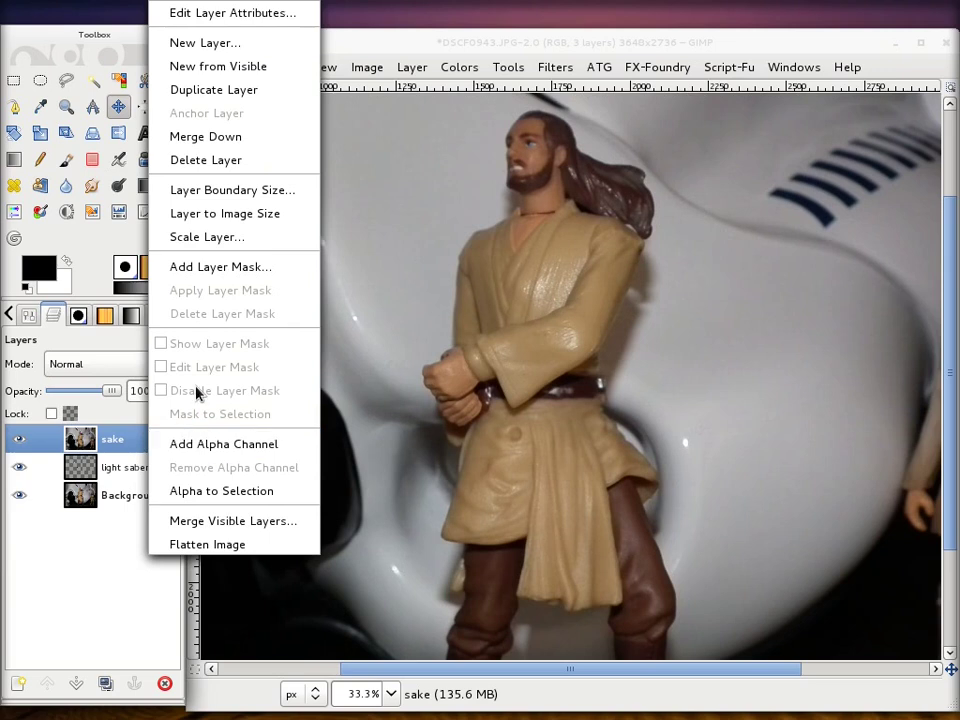
pyautogui.rightClick(111, 443)
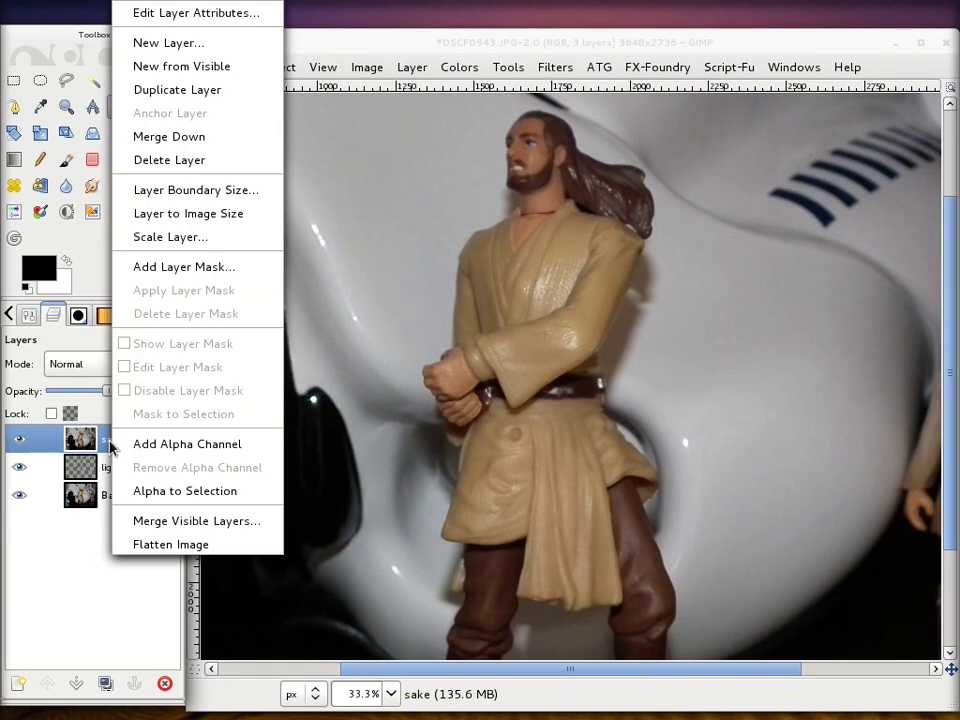
pyautogui.click(169, 272)
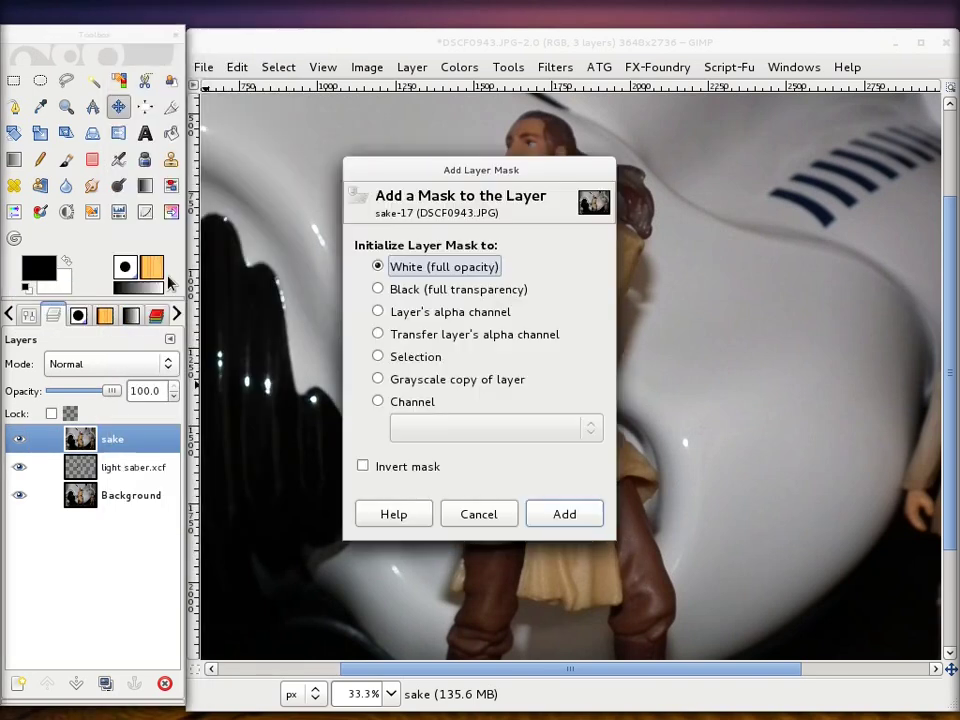
pyautogui.click(379, 289)
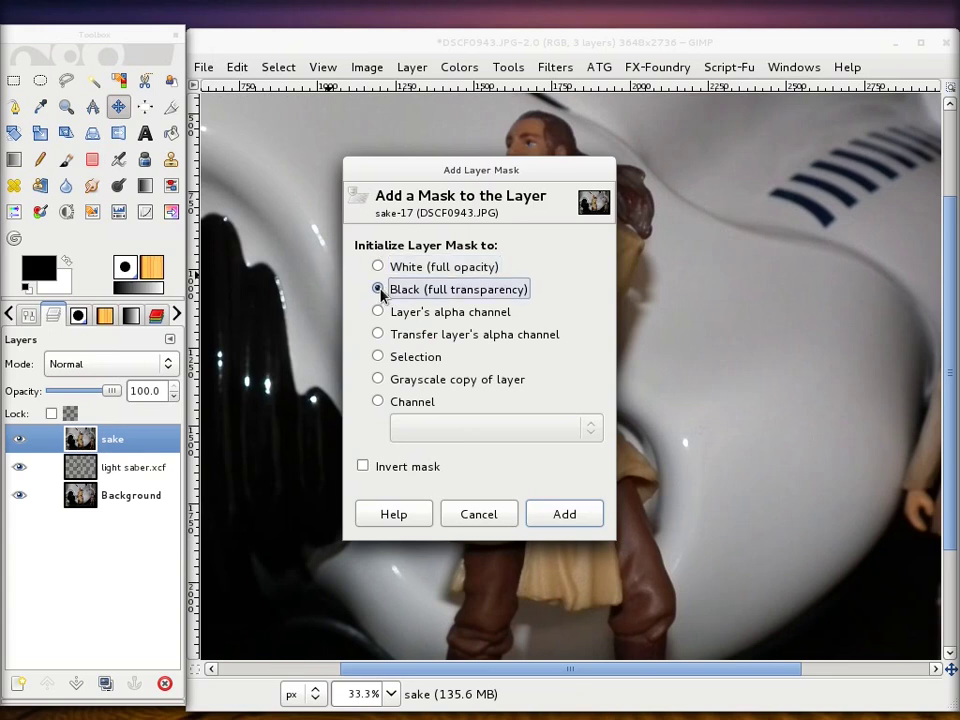
pyautogui.click(566, 517)
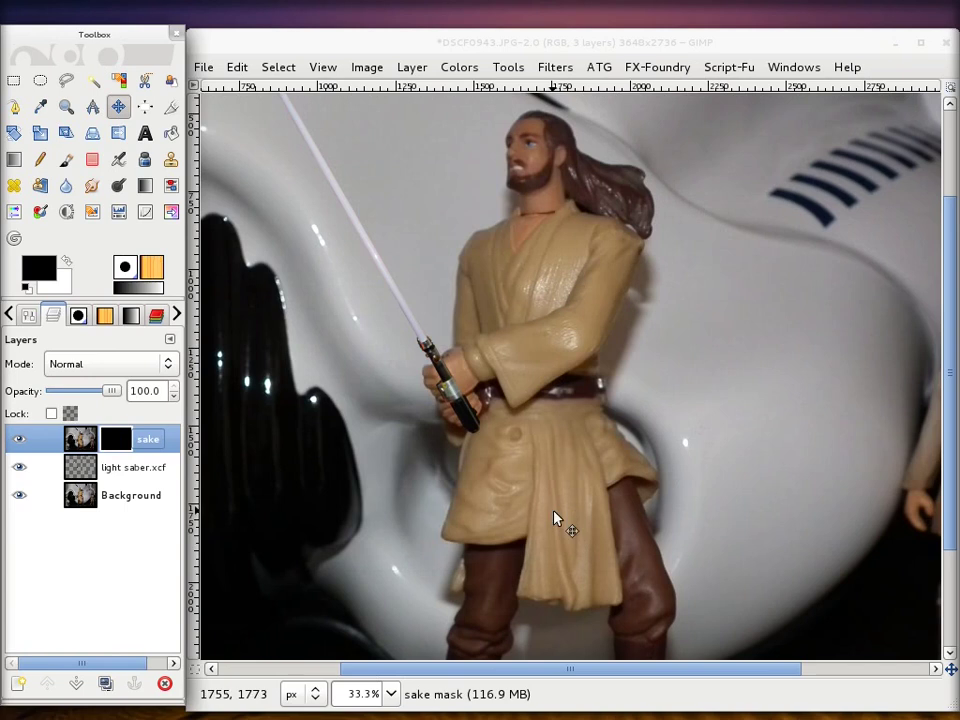
# Step: Confirm the sake layer name and make its layer mask the active painting target
pyautogui.doubleClick(148, 437)
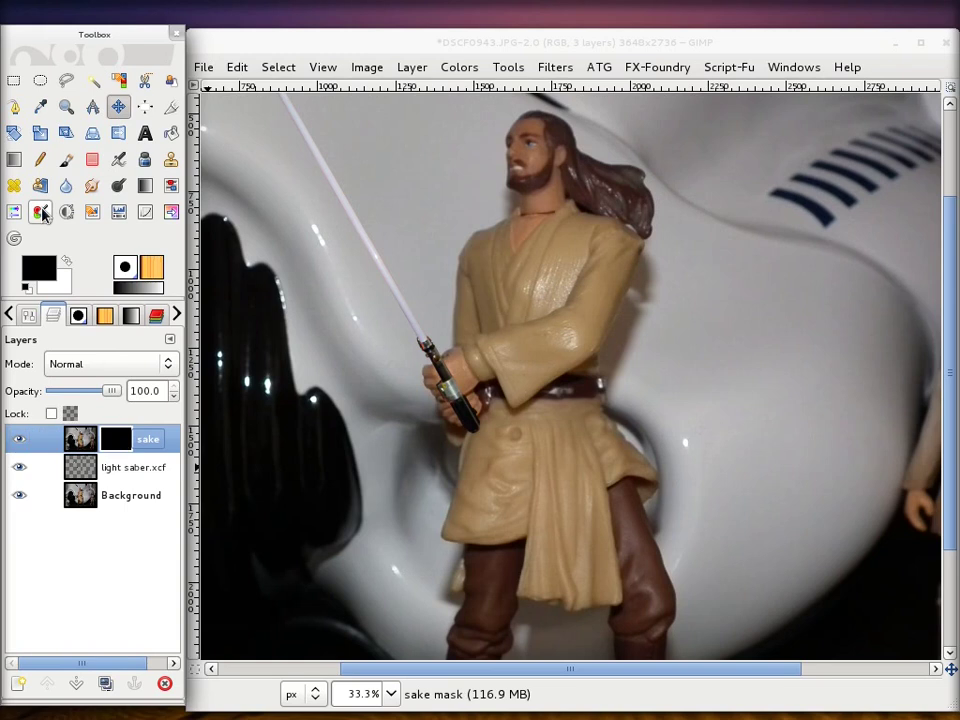
pyautogui.moveTo(133, 467)
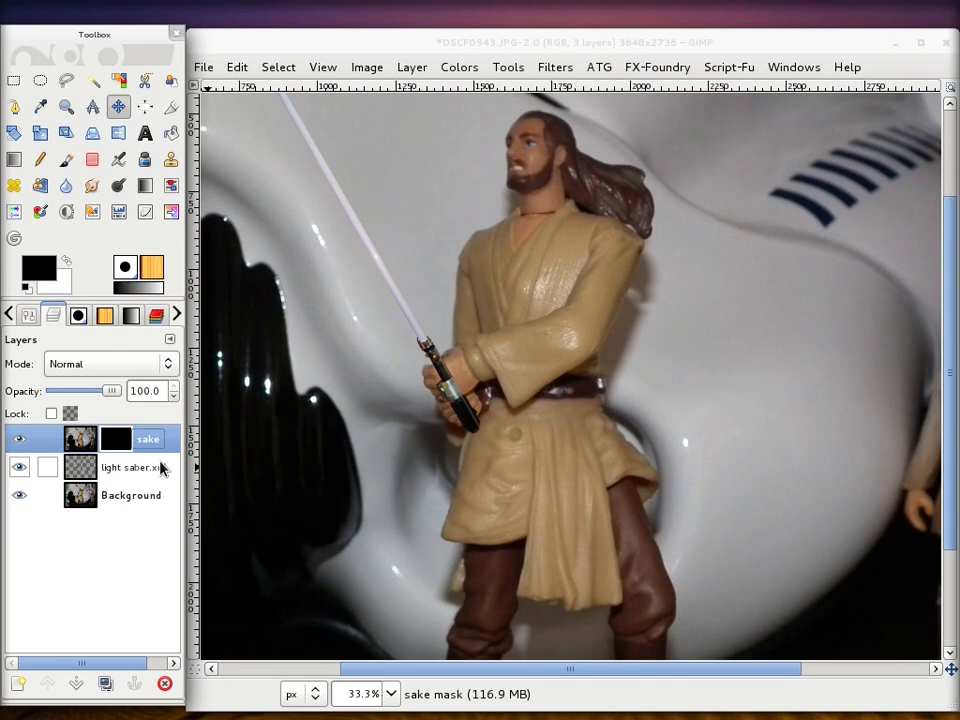
pyautogui.doubleClick(157, 432)
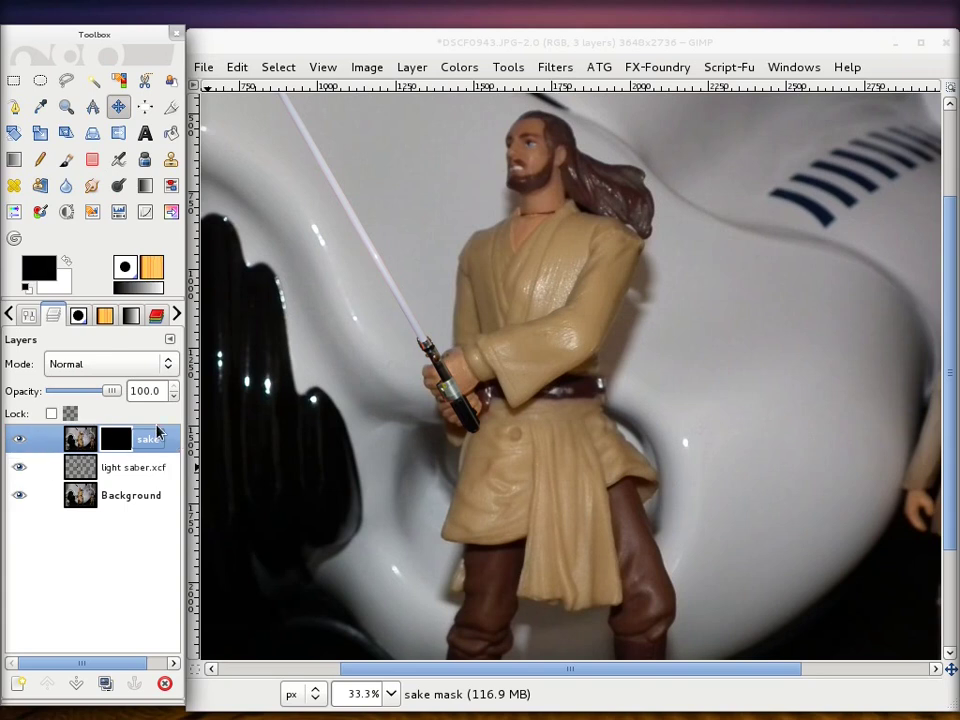
pyautogui.click(114, 442)
pyautogui.click(85, 440)
# Step: Zoom in to about 150% on the saber hilt and hand
pyautogui.scroll(3, 587, 441)
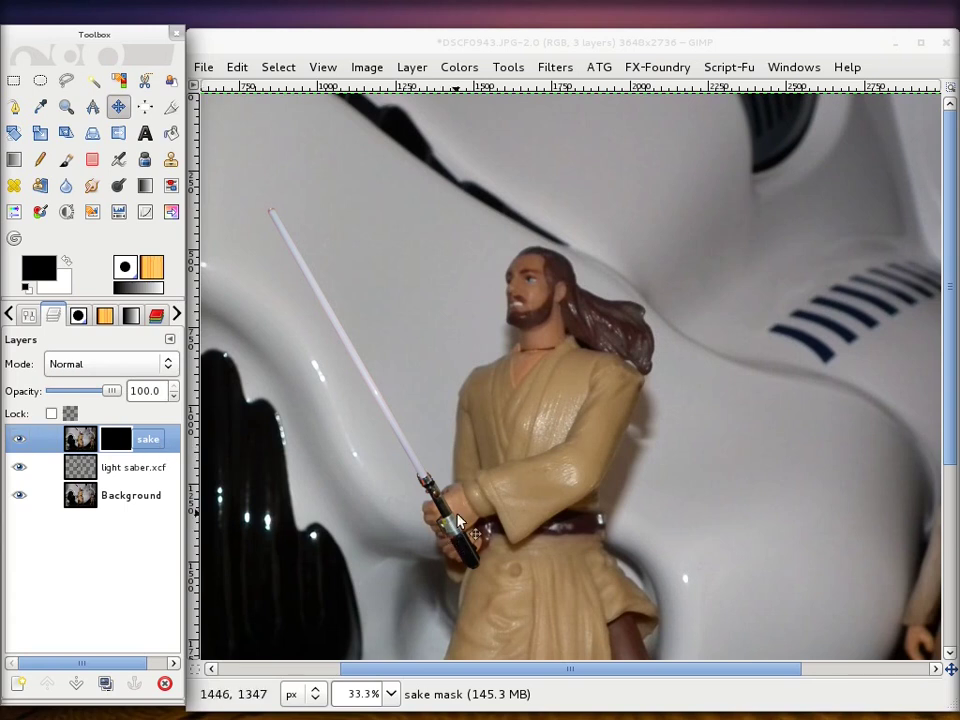
pyautogui.scroll(2, 458, 522)
pyautogui.scroll(1, 460, 530)
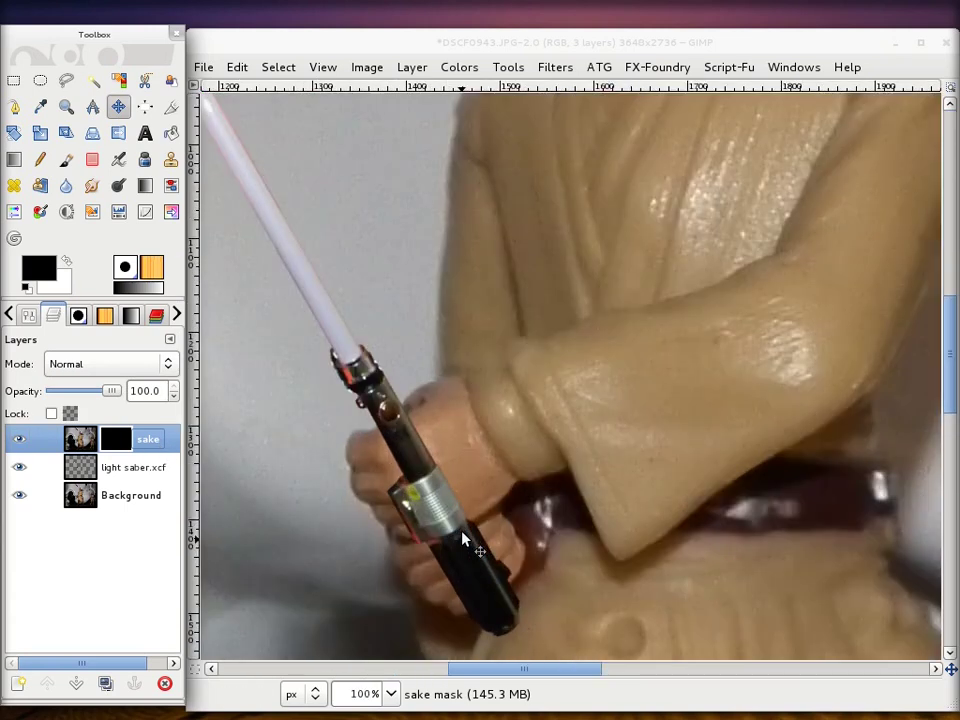
pyautogui.scroll(1, 463, 540)
pyautogui.scroll(-3, 462, 500)
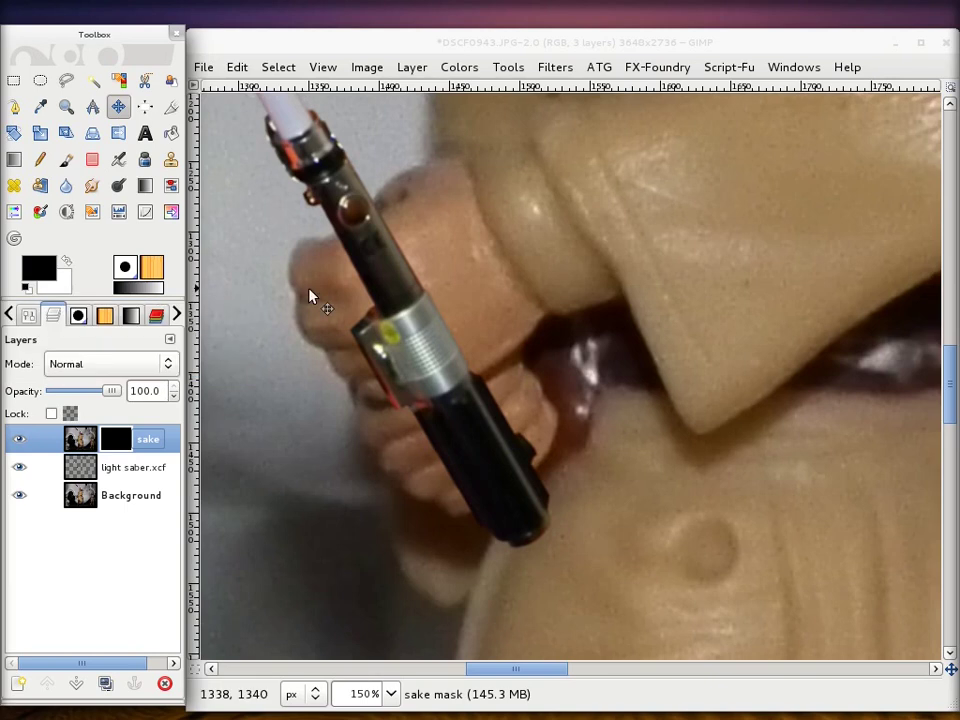
pyautogui.click(27, 291)
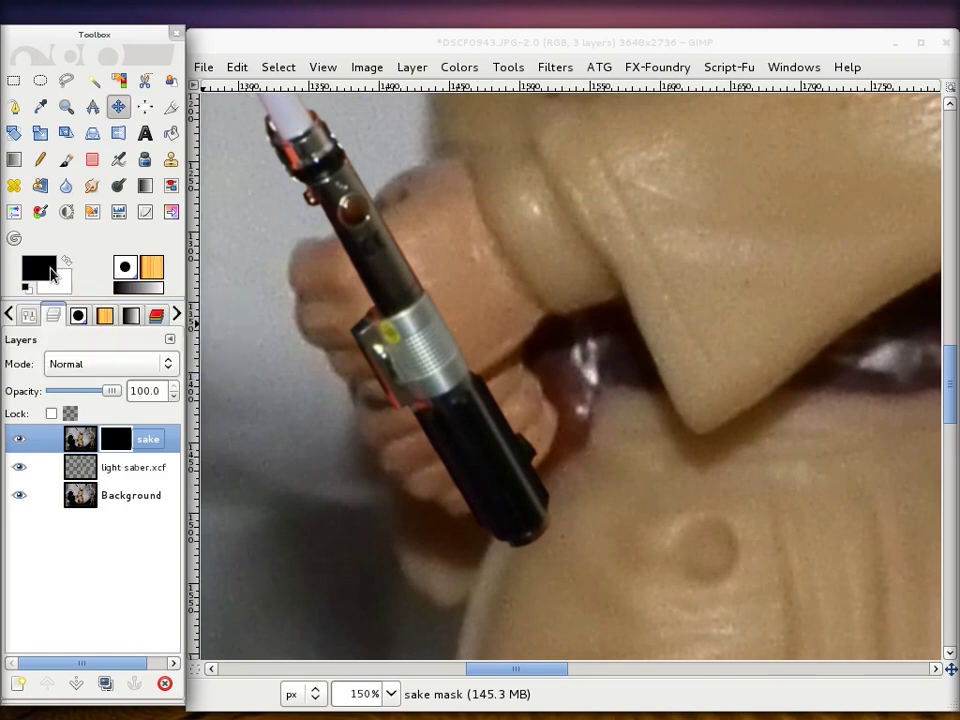
# Step: Reset colours to default black and white, make white the foreground, and select the Paintbrush
pyautogui.click(50, 269)
pyautogui.moveTo(116, 225)
pyautogui.mouseDown()
pyautogui.moveTo(107, 251)
pyautogui.moveTo(118, 258)
pyautogui.mouseUp()
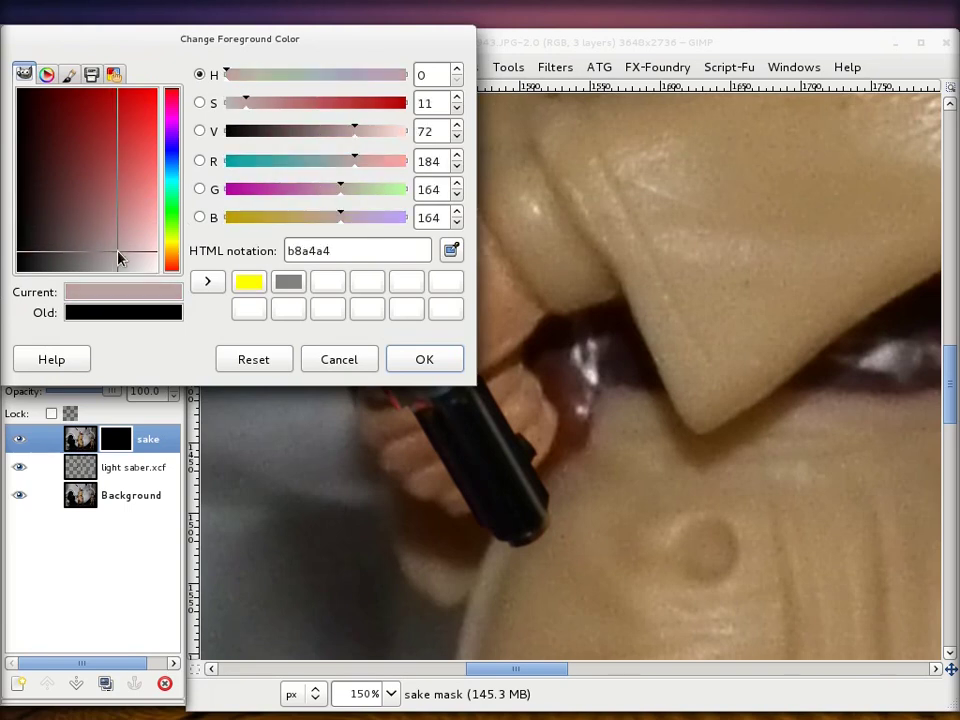
pyautogui.click(424, 359)
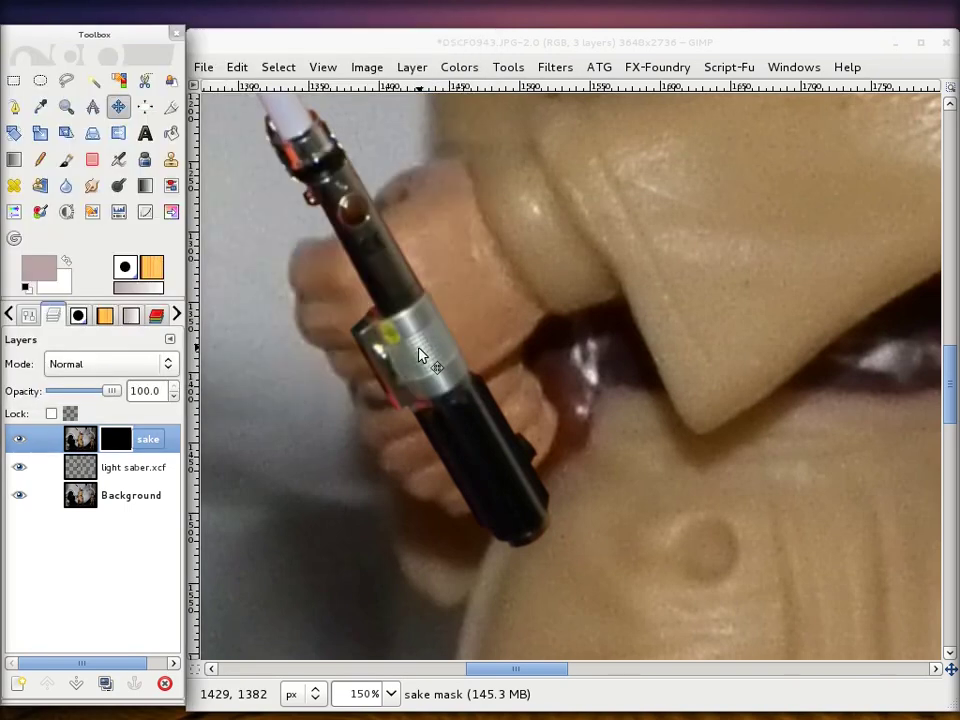
pyautogui.click(25, 289)
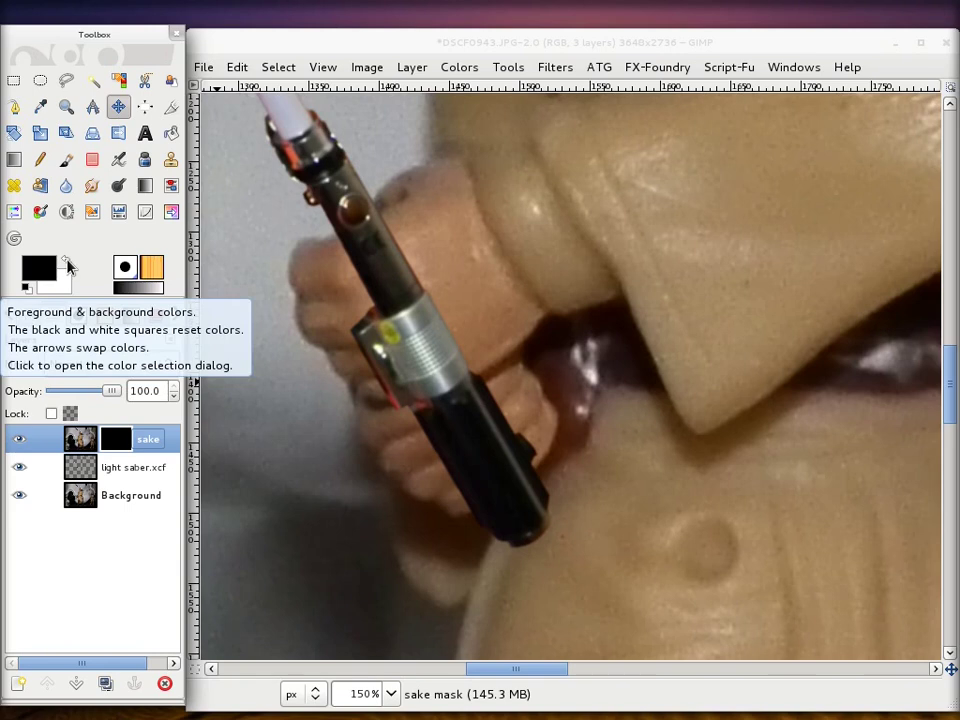
pyautogui.click(67, 262)
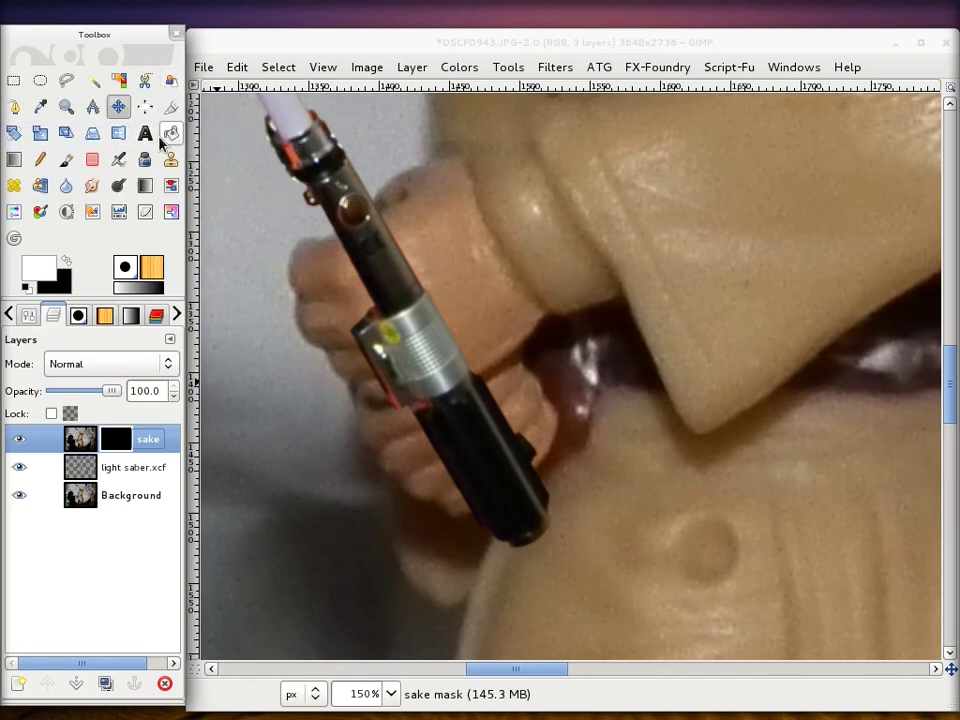
pyautogui.click(66, 159)
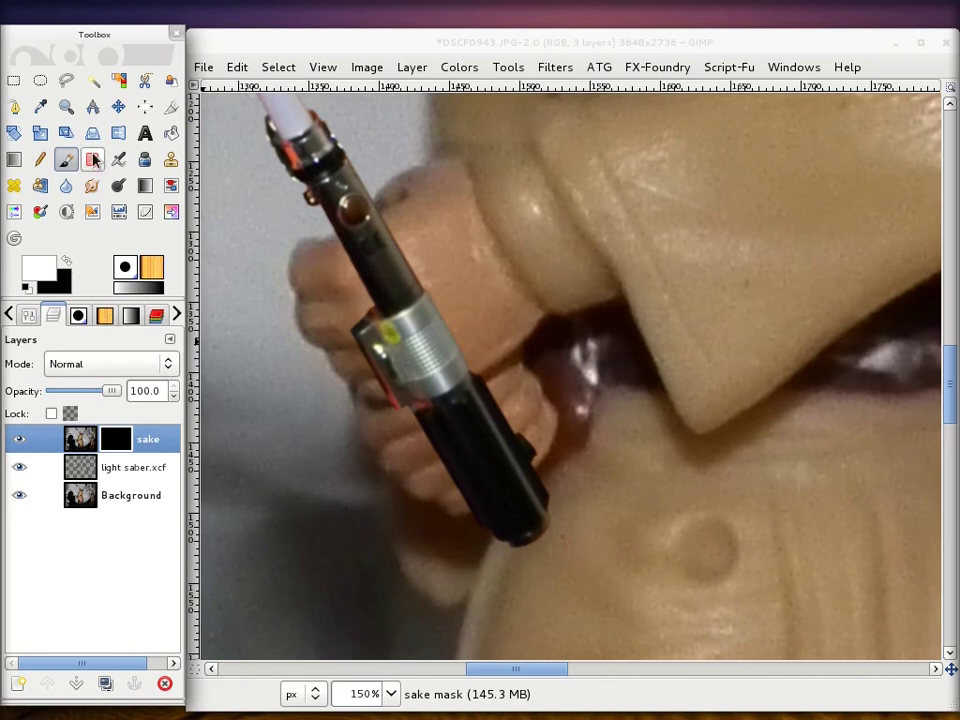
pyautogui.doubleClick(67, 160)
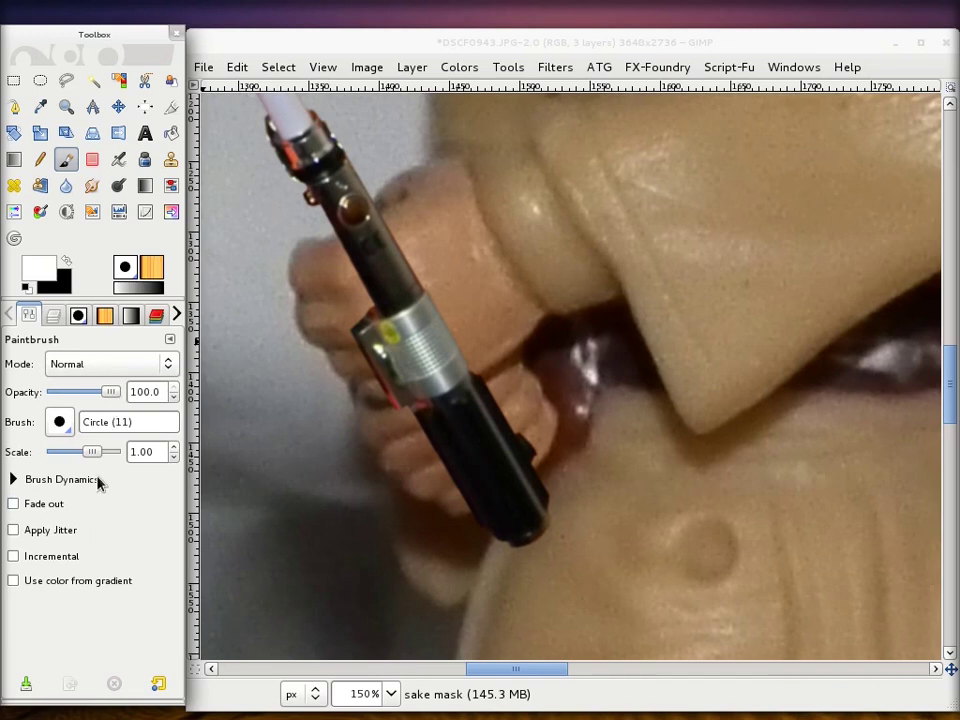
# Step: Paint white with a slightly enlarged Circle Fuzzy (19) brush to reveal fingers over the hilt
pyautogui.click(64, 422)
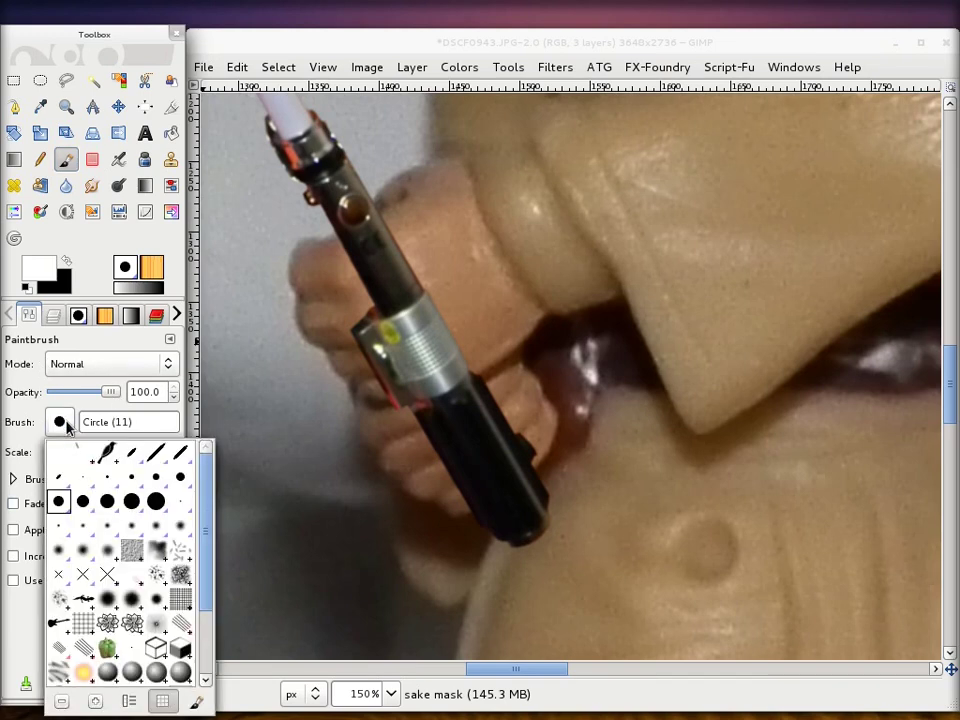
pyautogui.doubleClick(85, 553)
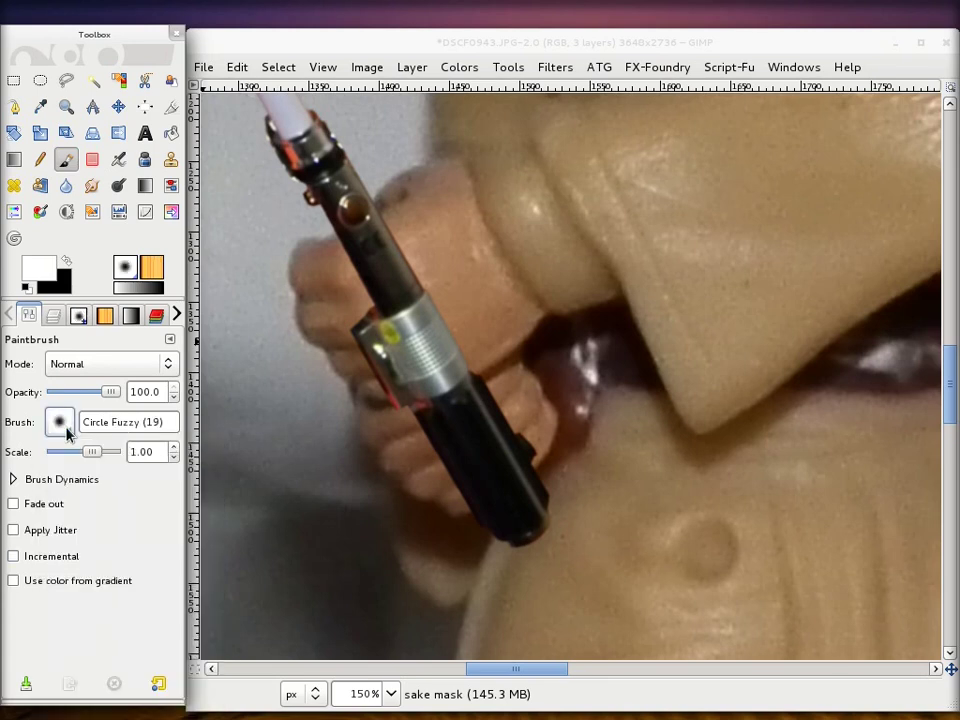
pyautogui.moveTo(90, 453); pyautogui.dragTo(101, 454)
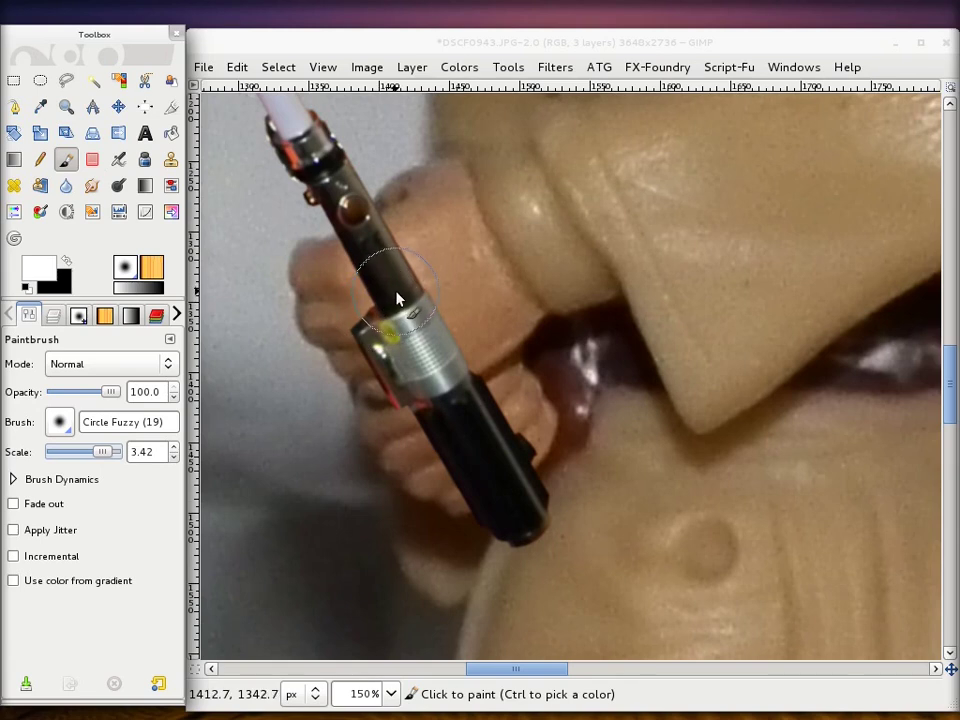
pyautogui.click(53, 315)
pyautogui.moveTo(445, 376)
pyautogui.mouseDown()
pyautogui.moveTo(399, 332)
pyautogui.moveTo(439, 300)
pyautogui.mouseUp()
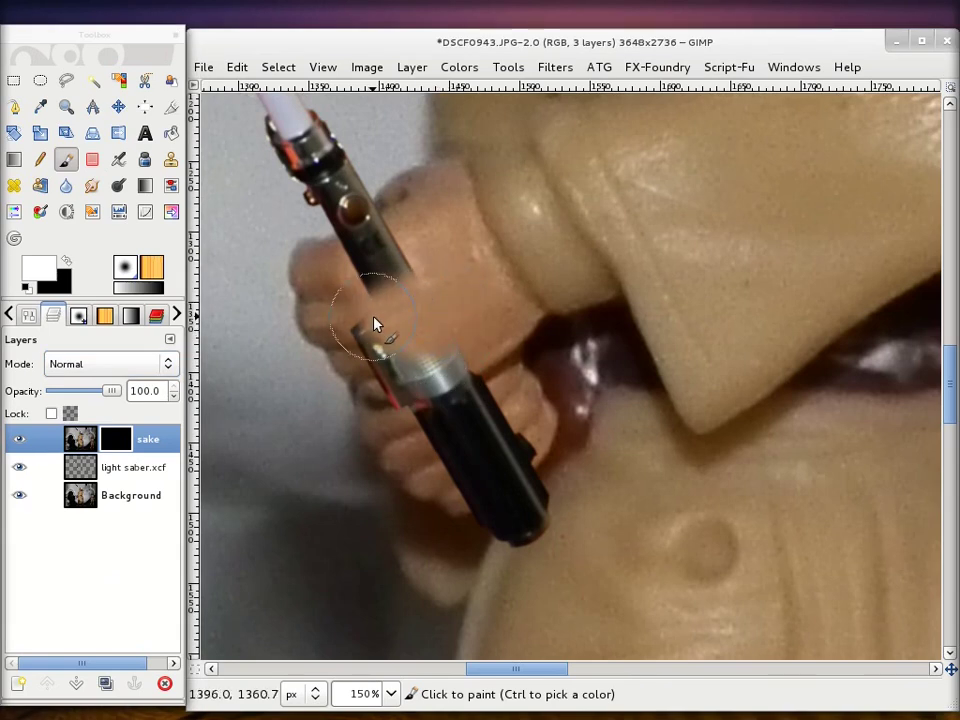
pyautogui.moveTo(365, 312)
pyautogui.mouseDown()
pyautogui.moveTo(354, 332)
pyautogui.moveTo(414, 339)
pyautogui.moveTo(403, 381)
pyautogui.moveTo(371, 347)
pyautogui.moveTo(399, 392)
pyautogui.moveTo(387, 405)
pyautogui.moveTo(444, 366)
pyautogui.moveTo(501, 360)
pyautogui.moveTo(478, 377)
pyautogui.moveTo(527, 372)
pyautogui.moveTo(420, 409)
pyautogui.moveTo(403, 437)
pyautogui.moveTo(540, 414)
pyautogui.moveTo(506, 448)
pyautogui.moveTo(452, 450)
pyautogui.mouseUp()
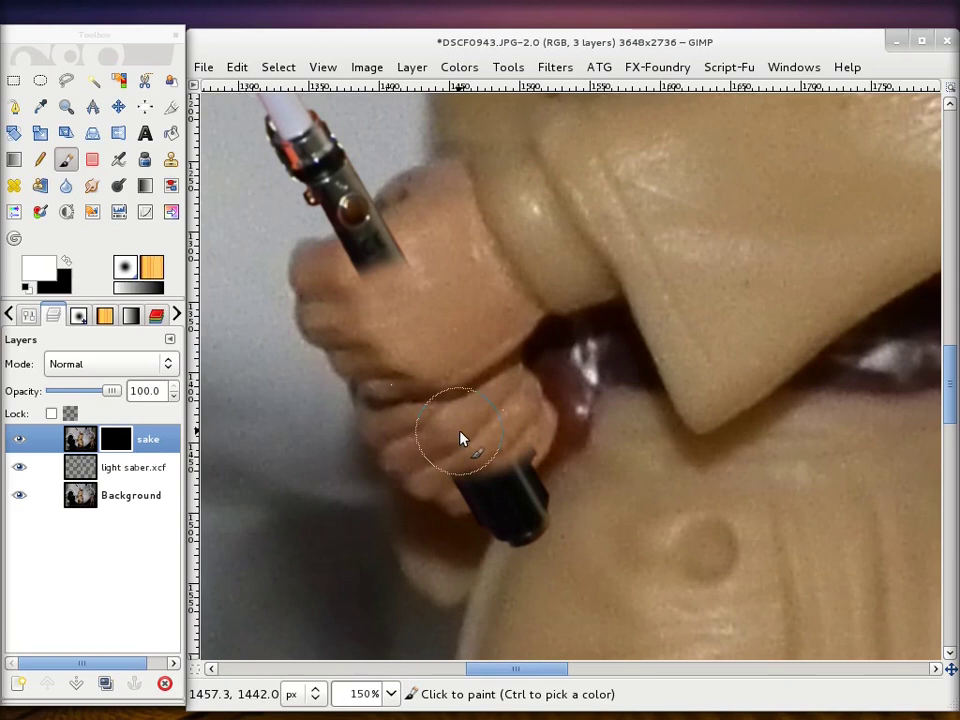
pyautogui.rightClick(95, 443)
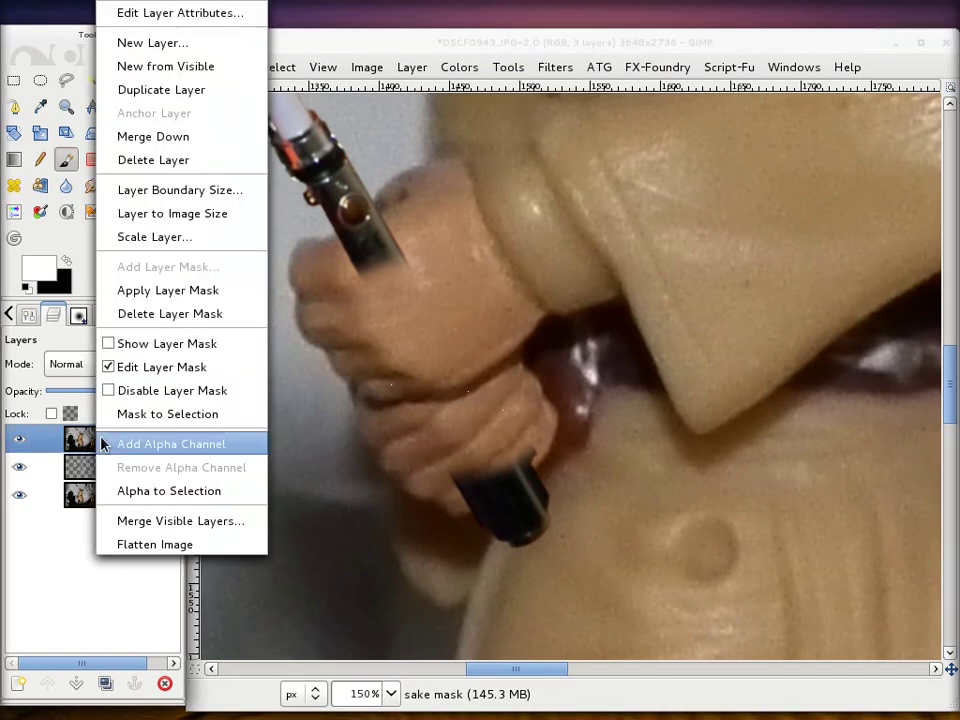
pyautogui.click(110, 343)
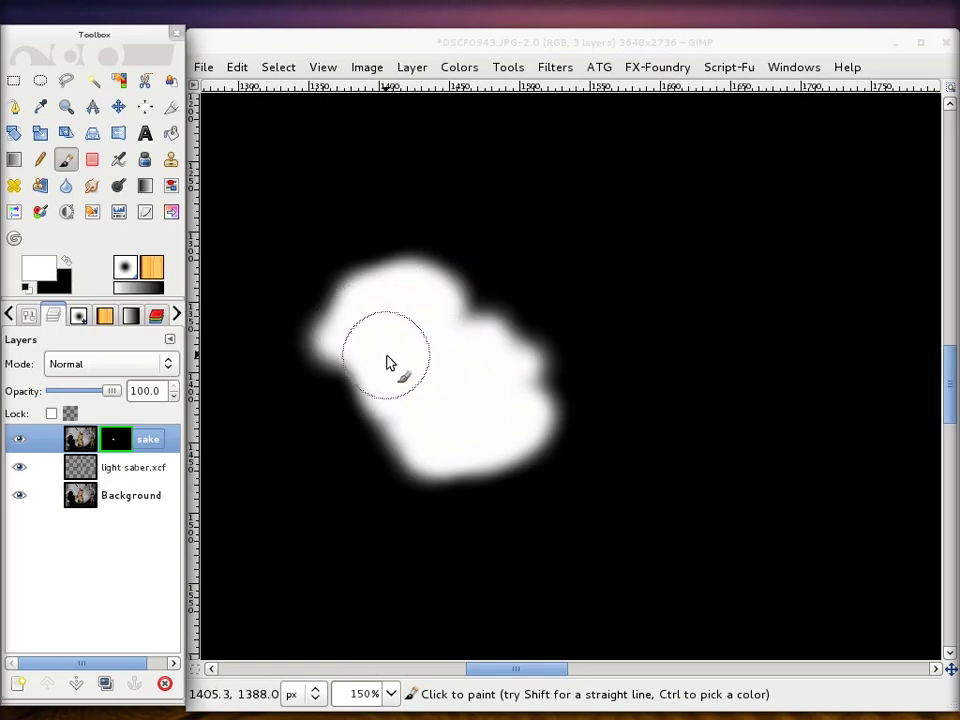
pyautogui.rightClick(99, 451)
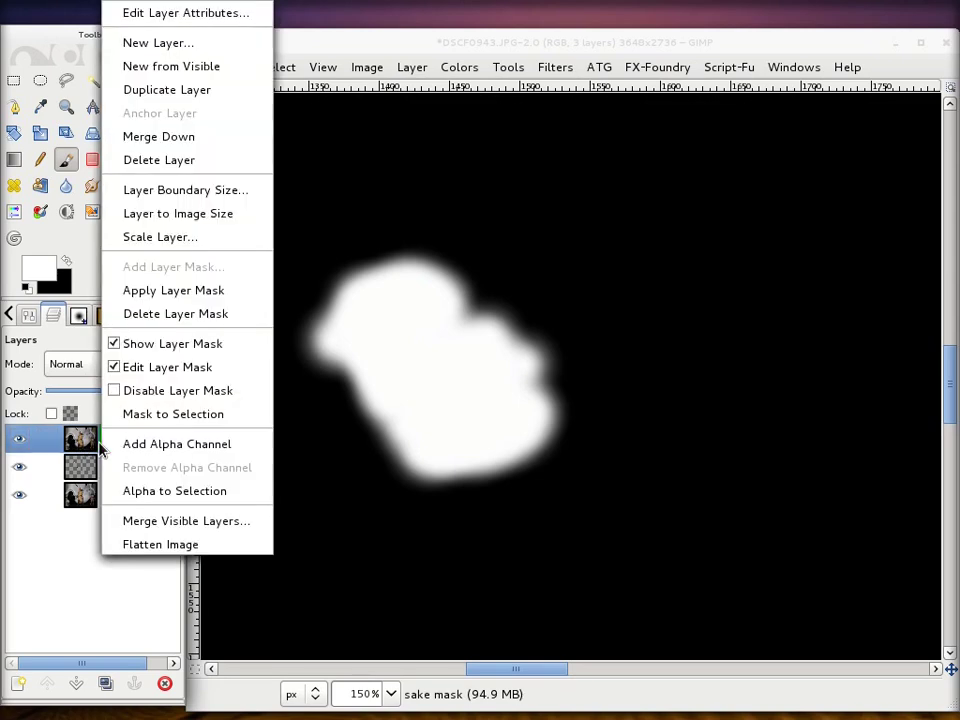
pyautogui.click(130, 343)
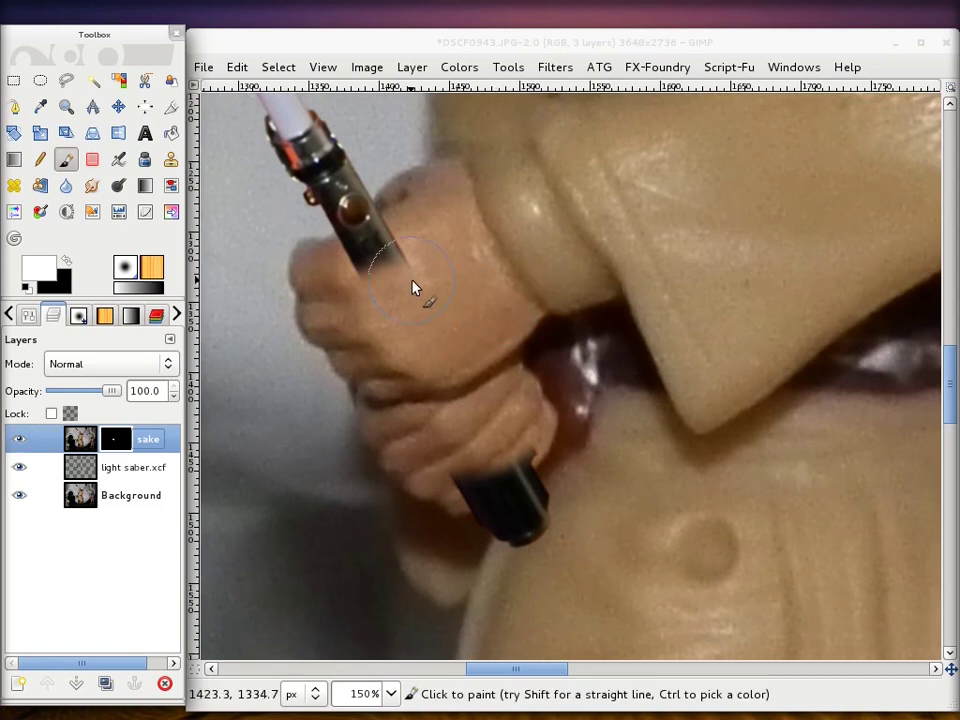
# Step: Paint white on the mask to bring the hand over the upper and lower hilt
pyautogui.moveTo(413, 285); pyautogui.dragTo(368, 296)
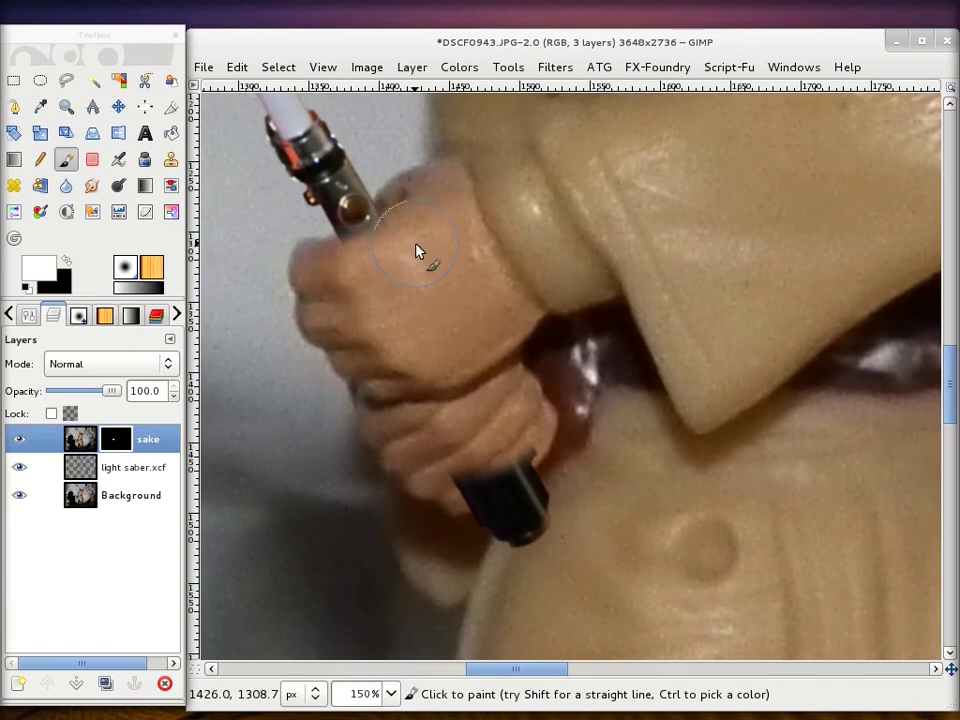
pyautogui.moveTo(370, 268); pyautogui.dragTo(364, 272)
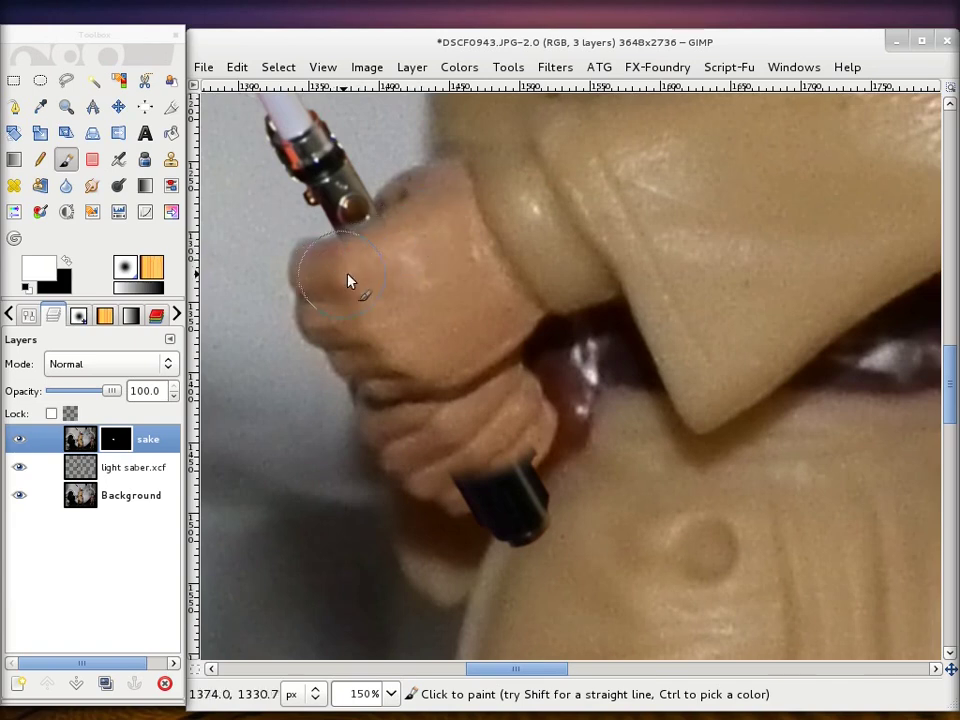
pyautogui.moveTo(495, 413)
pyautogui.mouseDown()
pyautogui.moveTo(549, 463)
pyautogui.moveTo(510, 514)
pyautogui.mouseUp()
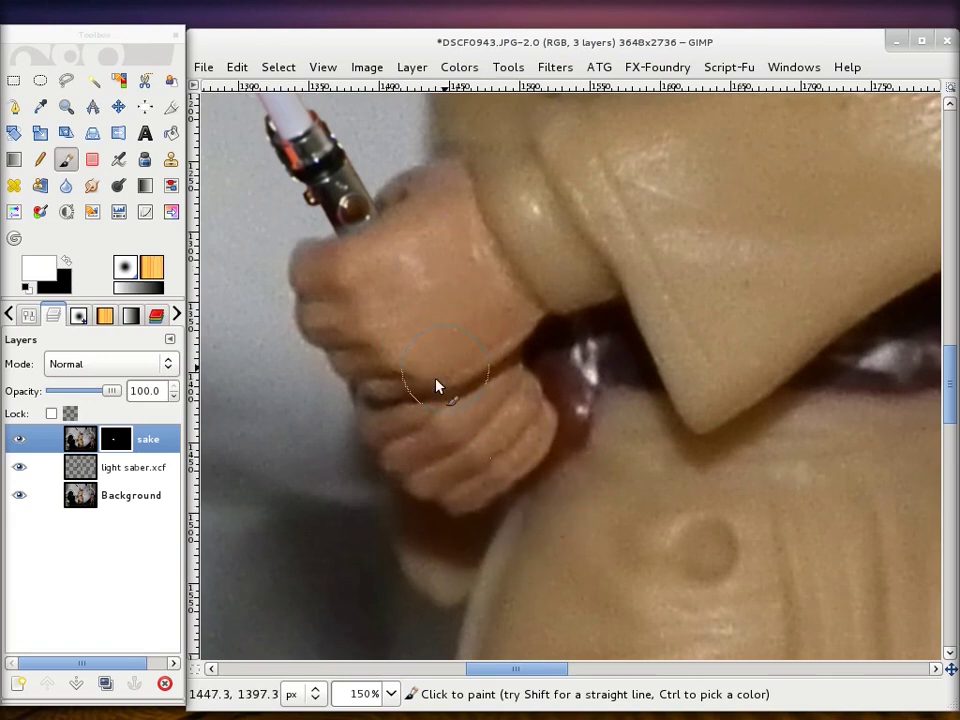
# Step: Paint black to restore hilt parts around the hand, then white over the lower fingers
pyautogui.click(67, 263)
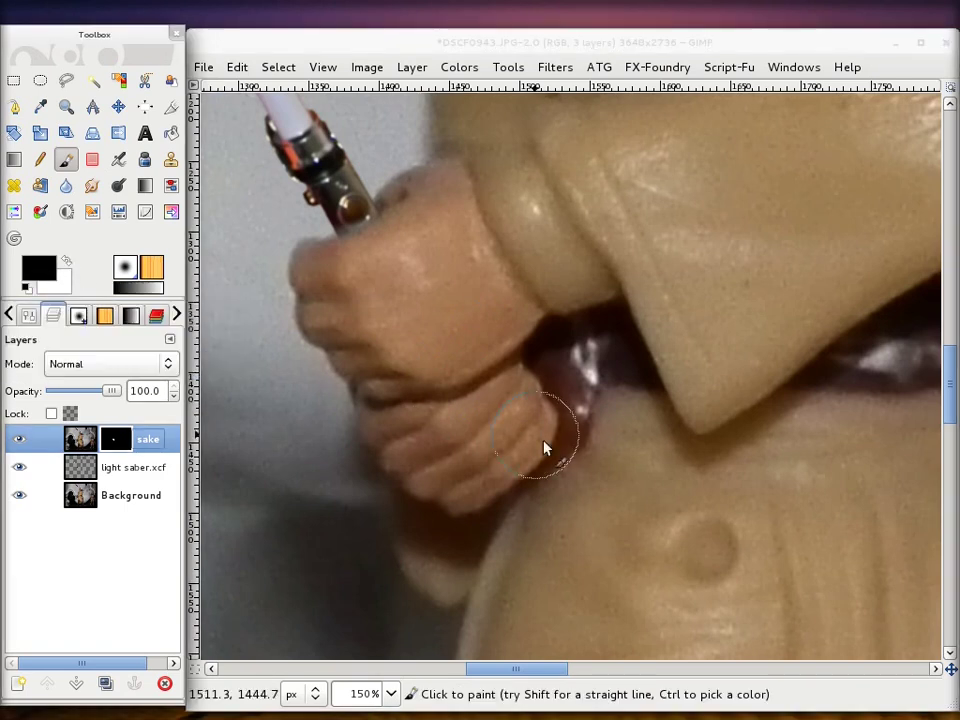
pyautogui.moveTo(576, 506); pyautogui.dragTo(542, 527)
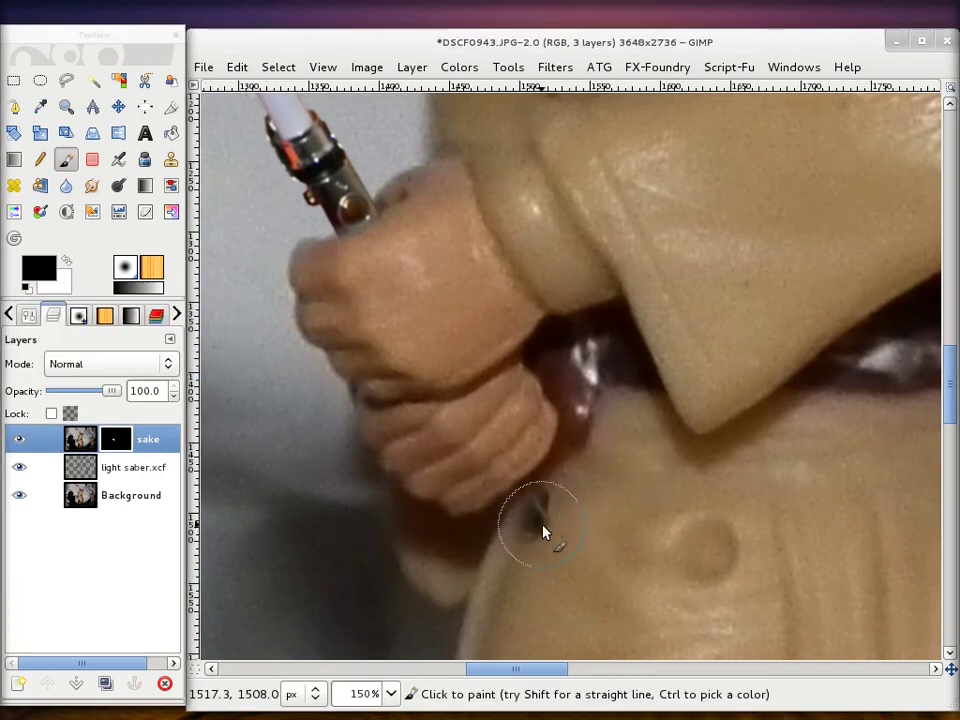
pyautogui.moveTo(600, 514)
pyautogui.mouseDown()
pyautogui.moveTo(510, 561)
pyautogui.moveTo(589, 508)
pyautogui.moveTo(490, 558)
pyautogui.moveTo(564, 521)
pyautogui.moveTo(510, 546)
pyautogui.moveTo(546, 516)
pyautogui.moveTo(595, 512)
pyautogui.moveTo(570, 491)
pyautogui.moveTo(504, 506)
pyautogui.moveTo(525, 499)
pyautogui.moveTo(491, 523)
pyautogui.moveTo(480, 557)
pyautogui.moveTo(567, 507)
pyautogui.moveTo(542, 508)
pyautogui.moveTo(489, 542)
pyautogui.mouseUp()
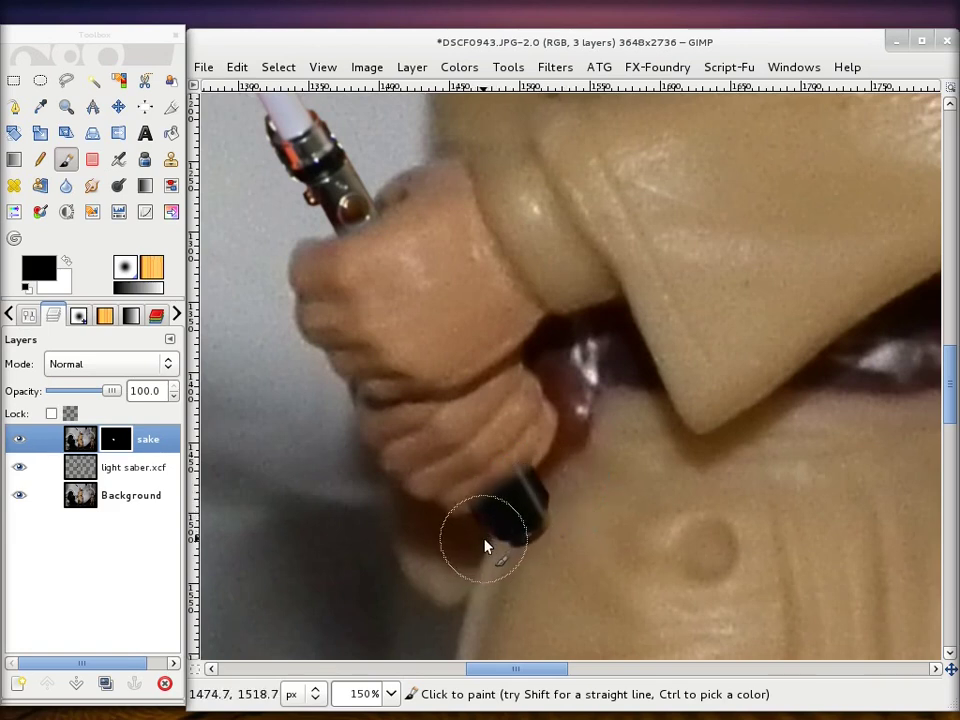
pyautogui.moveTo(365, 193)
pyautogui.mouseDown()
pyautogui.moveTo(392, 242)
pyautogui.moveTo(343, 252)
pyautogui.moveTo(349, 261)
pyautogui.moveTo(318, 296)
pyautogui.moveTo(414, 221)
pyautogui.moveTo(356, 261)
pyautogui.mouseUp()
pyautogui.click(64, 262)
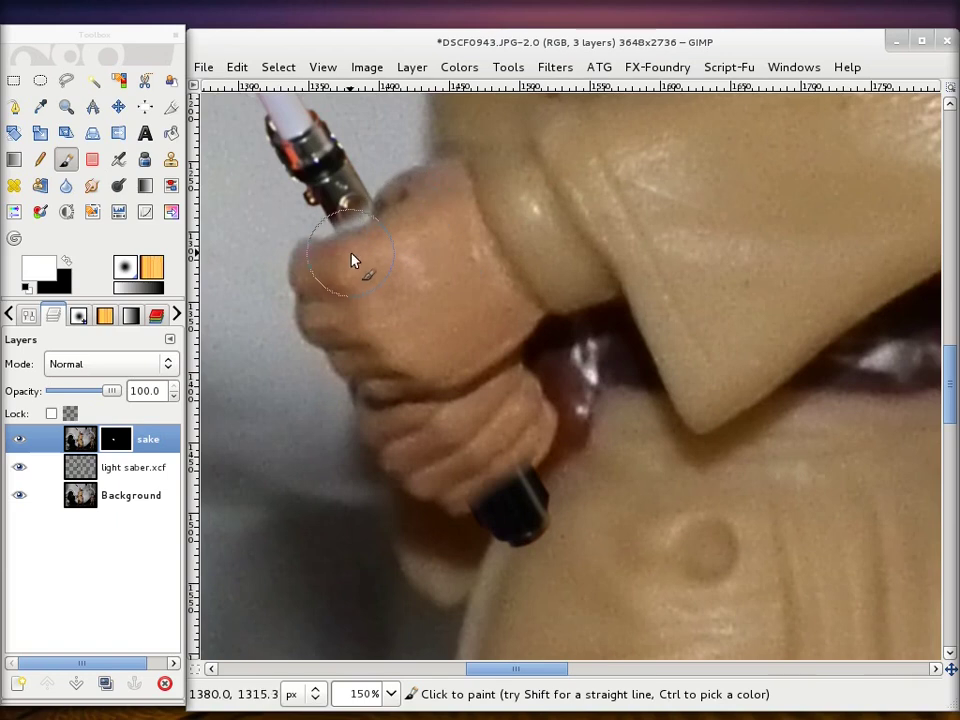
pyautogui.moveTo(510, 432)
pyautogui.mouseDown()
pyautogui.moveTo(459, 467)
pyautogui.moveTo(534, 444)
pyautogui.moveTo(486, 480)
pyautogui.moveTo(525, 462)
pyautogui.moveTo(493, 480)
pyautogui.moveTo(506, 491)
pyautogui.moveTo(531, 469)
pyautogui.moveTo(466, 508)
pyautogui.mouseUp()
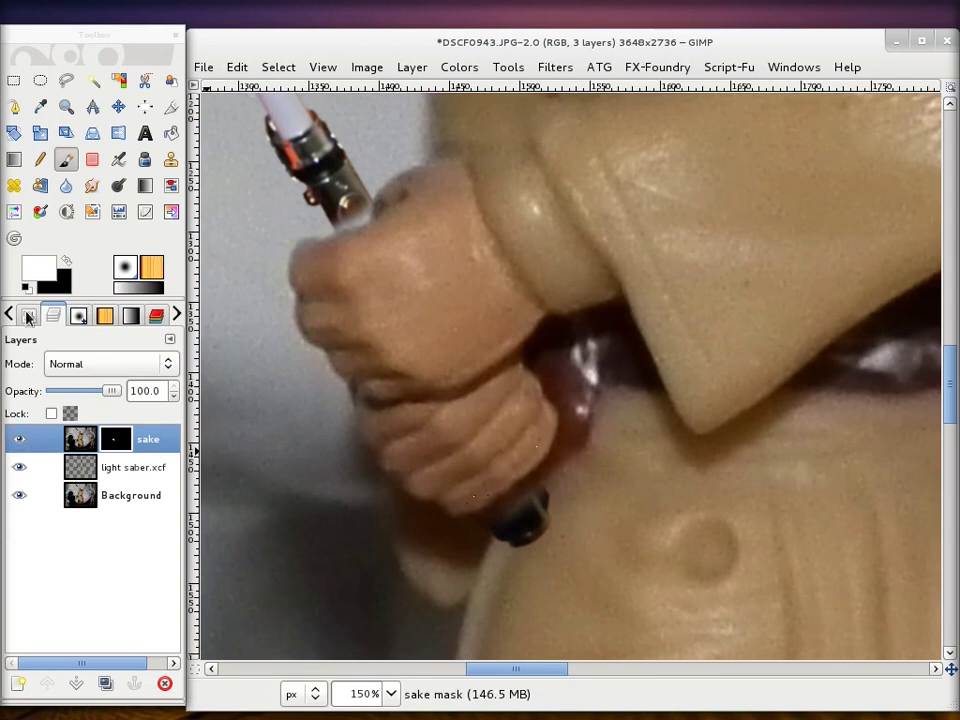
# Step: Shrink the paintbrush back to a small size and zoom in on the hilt
pyautogui.click(27, 316)
pyautogui.moveTo(101, 452); pyautogui.dragTo(94, 452)
pyautogui.keyDown('ctrl'); pyautogui.scroll(2, 354, 242); pyautogui.keyUp('ctrl')
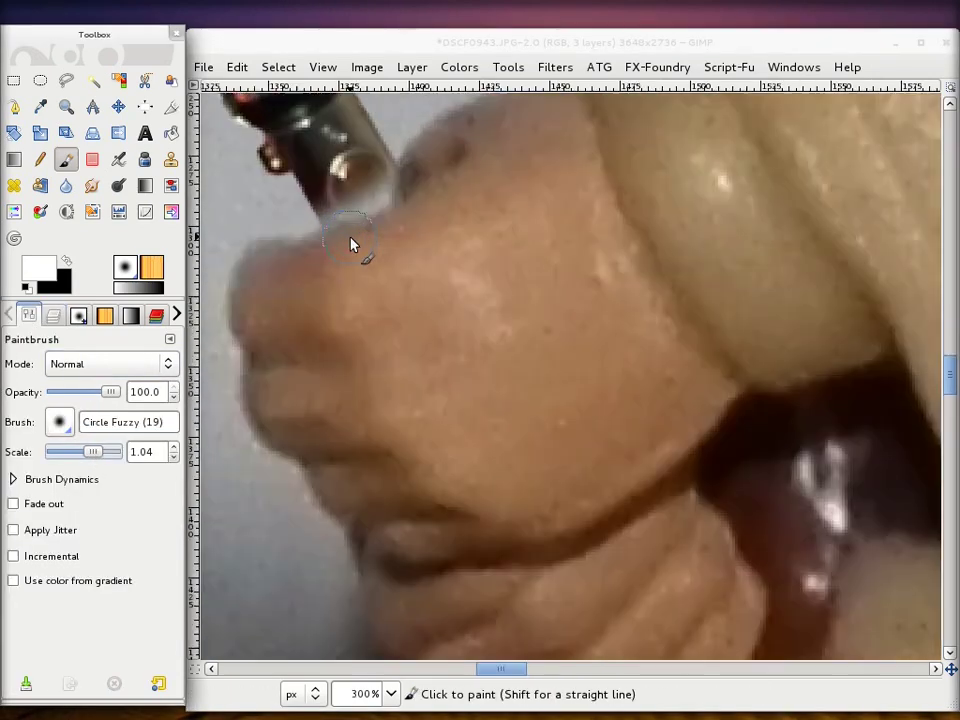
pyautogui.keyDown('ctrl'); pyautogui.scroll(1, 366, 229); pyautogui.keyUp('ctrl')
pyautogui.scroll(2, 366, 240)
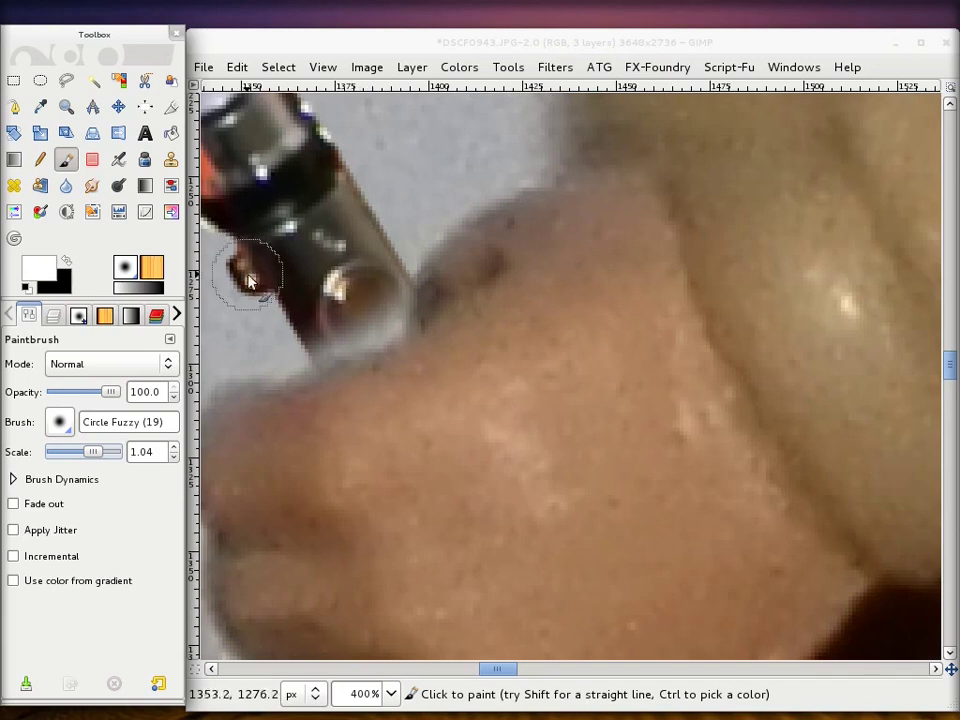
# Step: Paint black along the hilt edge beside the fingers, undoing the last stroke
pyautogui.click(26, 287)
pyautogui.moveTo(416, 284)
pyautogui.mouseDown()
pyautogui.moveTo(357, 289)
pyautogui.moveTo(391, 309)
pyautogui.mouseUp()
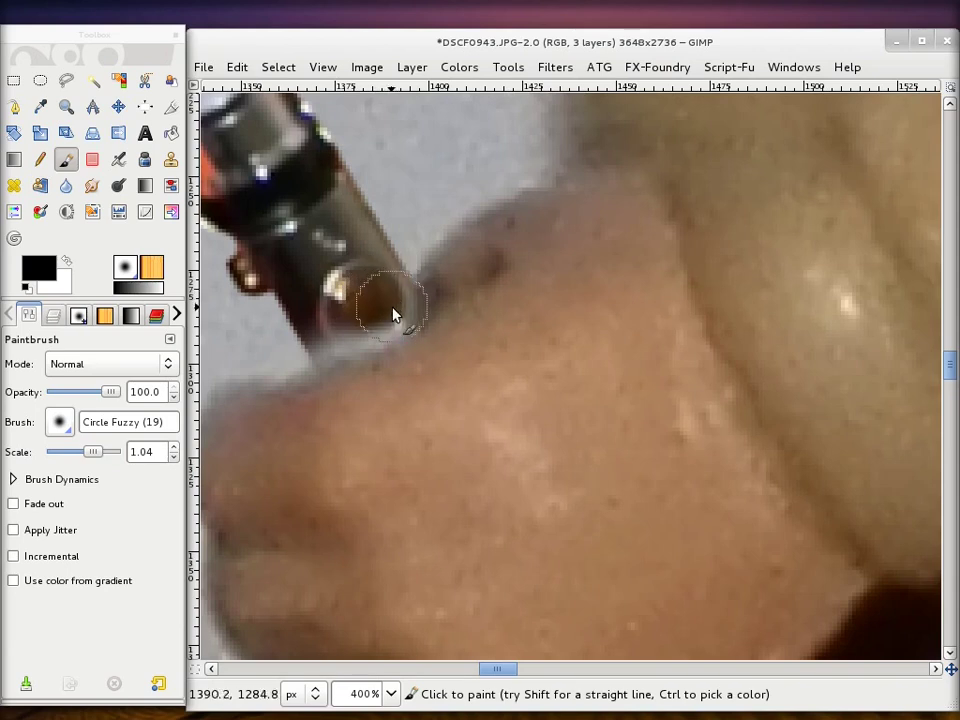
pyautogui.moveTo(392, 317)
pyautogui.mouseDown()
pyautogui.moveTo(333, 345)
pyautogui.moveTo(386, 268)
pyautogui.moveTo(296, 342)
pyautogui.mouseUp()
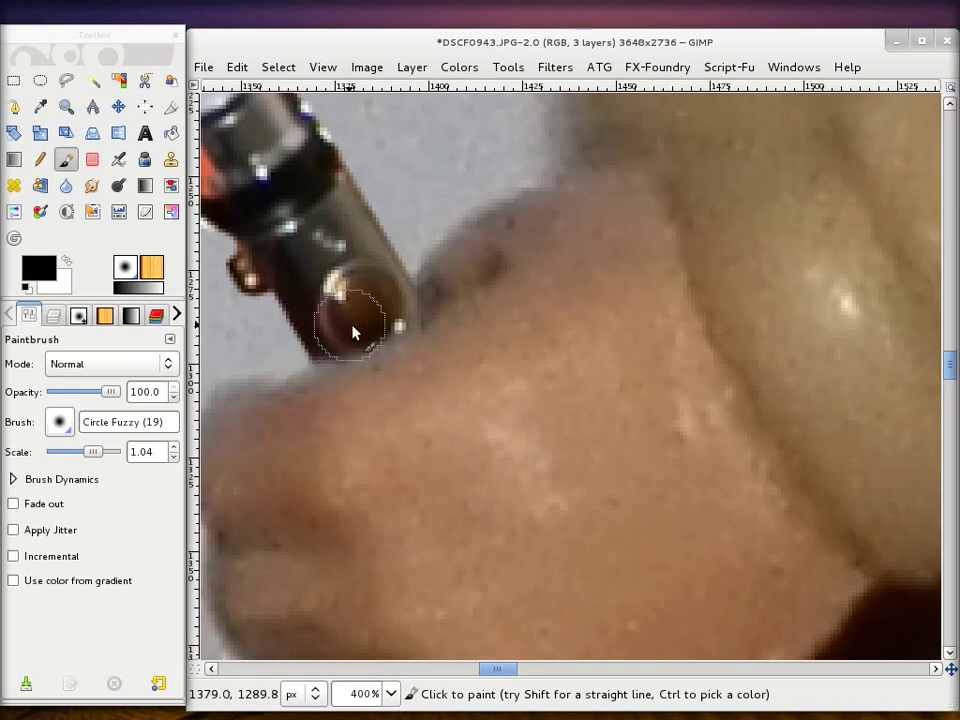
pyautogui.scroll(-5, 700, 350)
pyautogui.moveTo(857, 561)
pyautogui.mouseDown()
pyautogui.moveTo(761, 585)
pyautogui.moveTo(868, 510)
pyautogui.moveTo(811, 540)
pyautogui.moveTo(852, 493)
pyautogui.moveTo(775, 542)
pyautogui.moveTo(855, 480)
pyautogui.moveTo(840, 486)
pyautogui.moveTo(872, 480)
pyautogui.moveTo(809, 510)
pyautogui.mouseUp()
pyautogui.hotkey('ctrl', 'z')
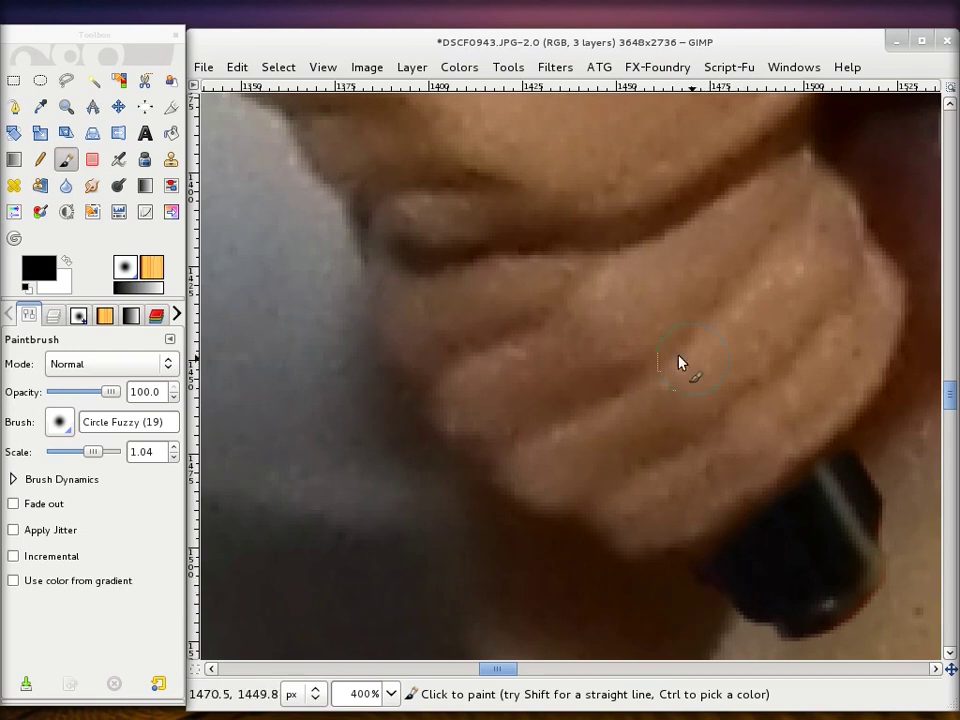
pyautogui.scroll(-2, 679, 360)
# Step: Display the sake layer's mask on its own with Show Layer Mask
pyautogui.scroll(-2, 636, 315)
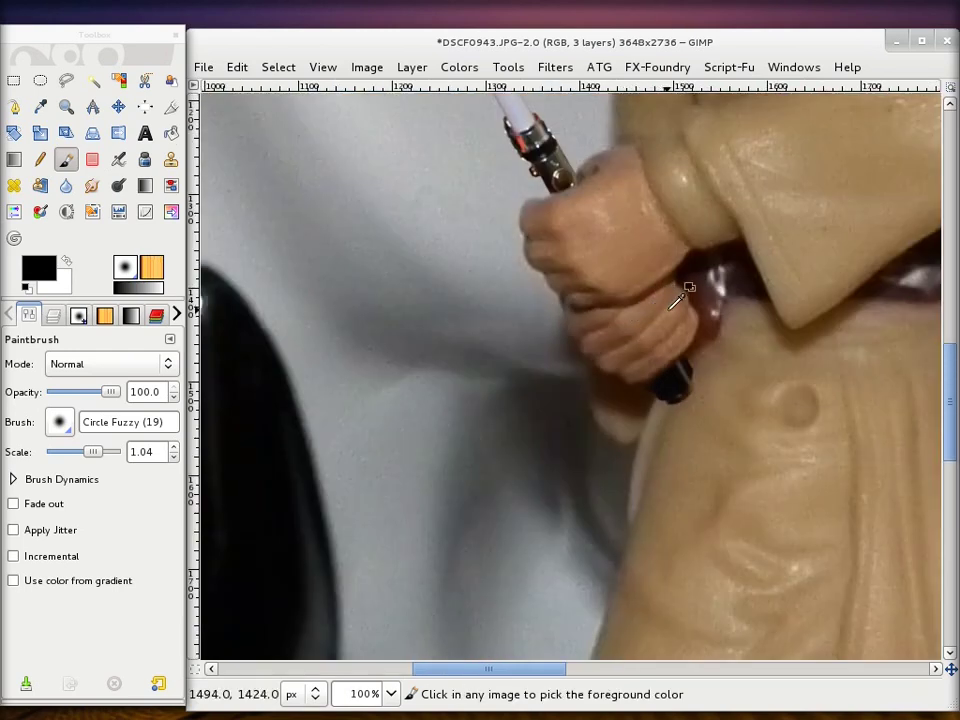
pyautogui.scroll(-1, 700, 295)
pyautogui.scroll(5, 735, 296)
pyautogui.scroll(-5, 728, 305)
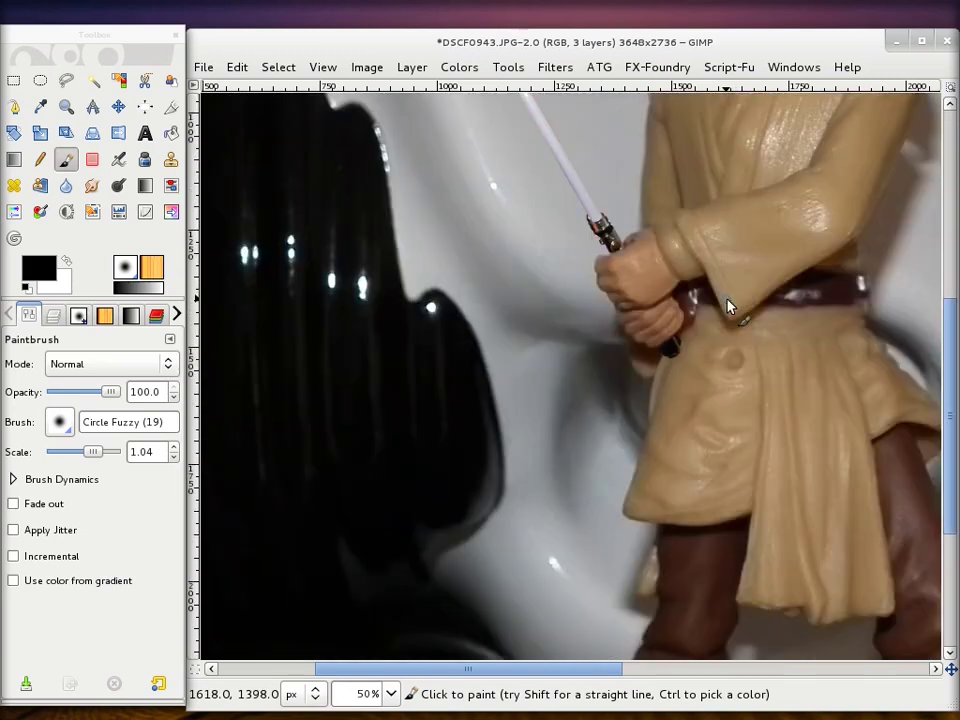
pyautogui.scroll(-1, 710, 300)
pyautogui.scroll(2, 697, 293)
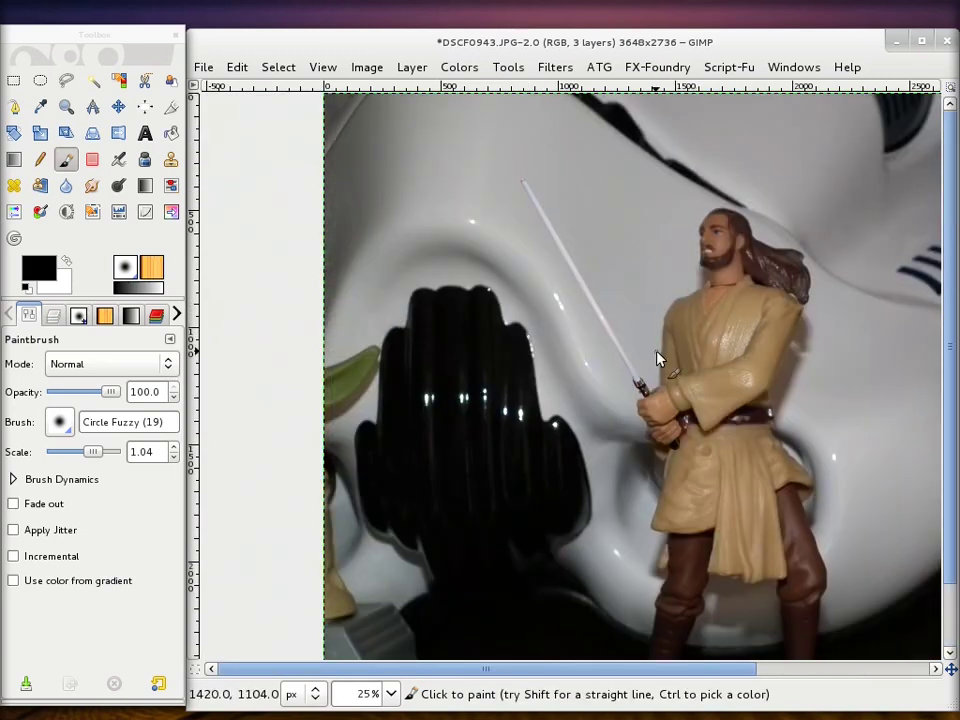
pyautogui.click(53, 315)
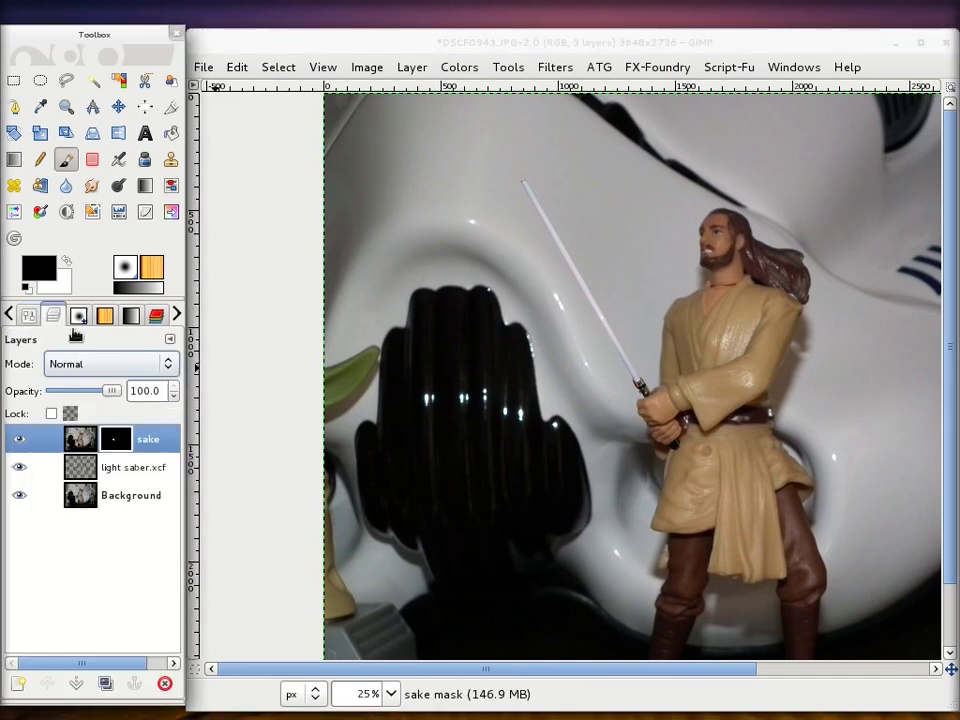
pyautogui.rightClick(93, 448)
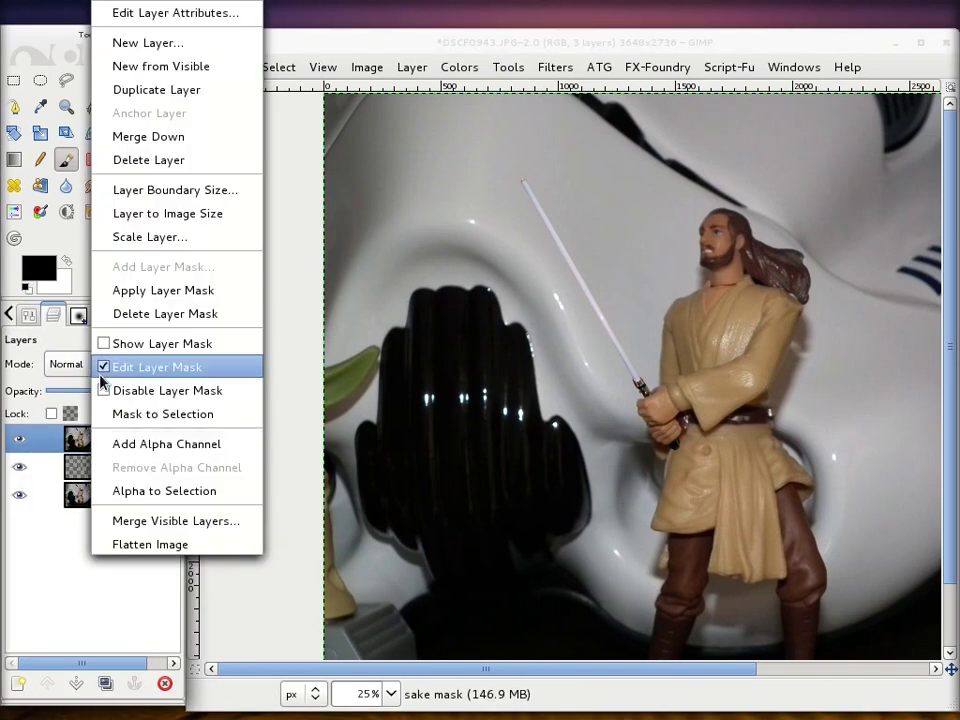
pyautogui.click(108, 344)
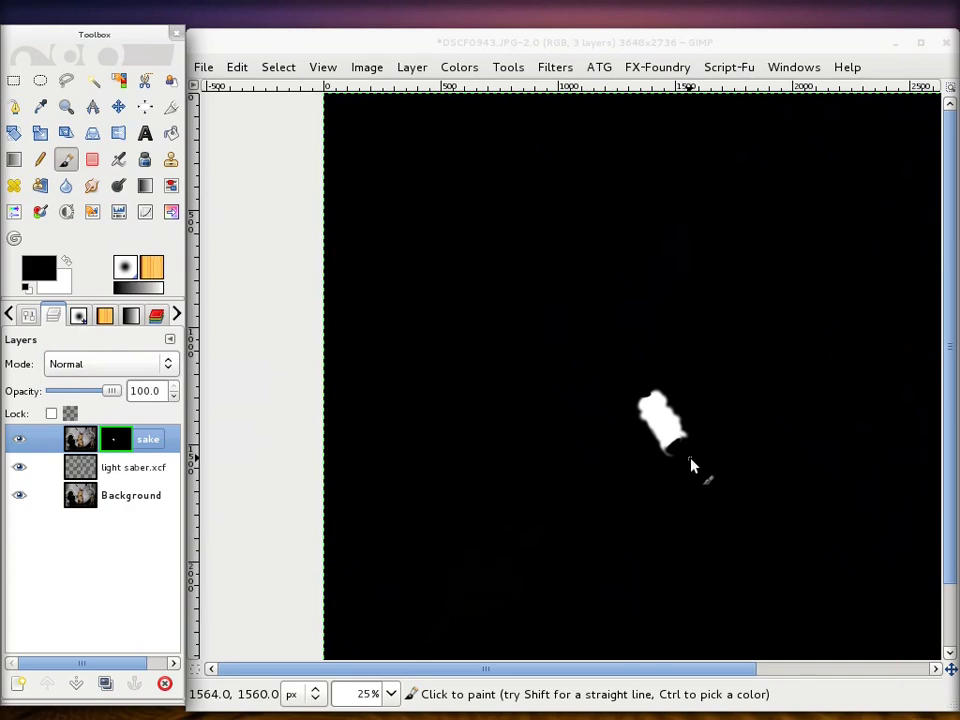
# Step: Zoom in to inspect the mask, then turn Show Layer Mask off again
pyautogui.scroll(1, 683, 470)
pyautogui.scroll(1, 681, 467)
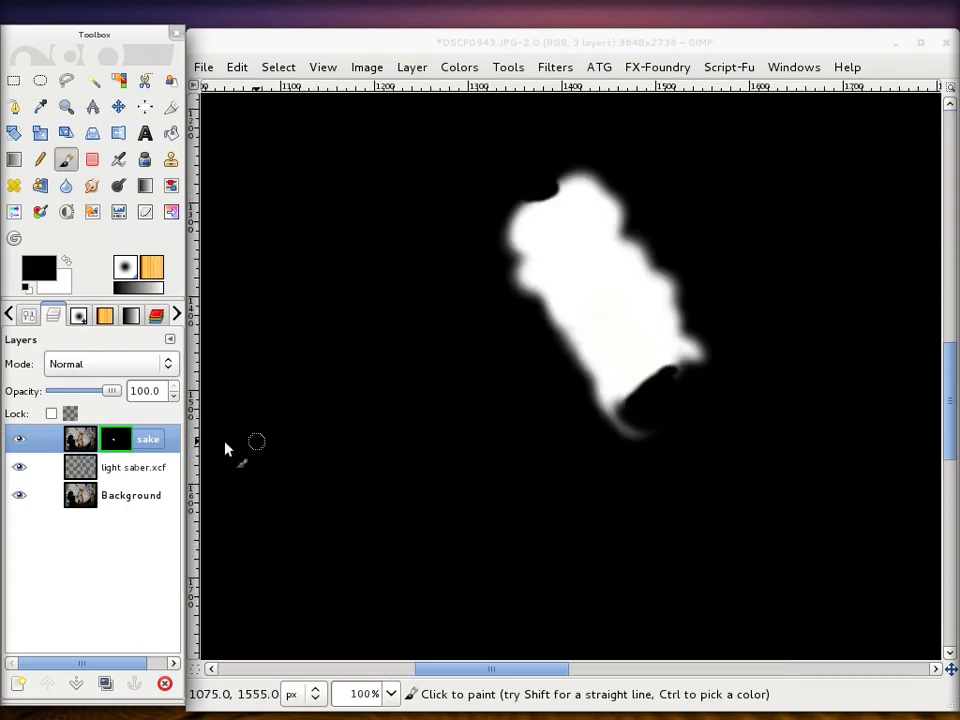
pyautogui.rightClick(133, 437)
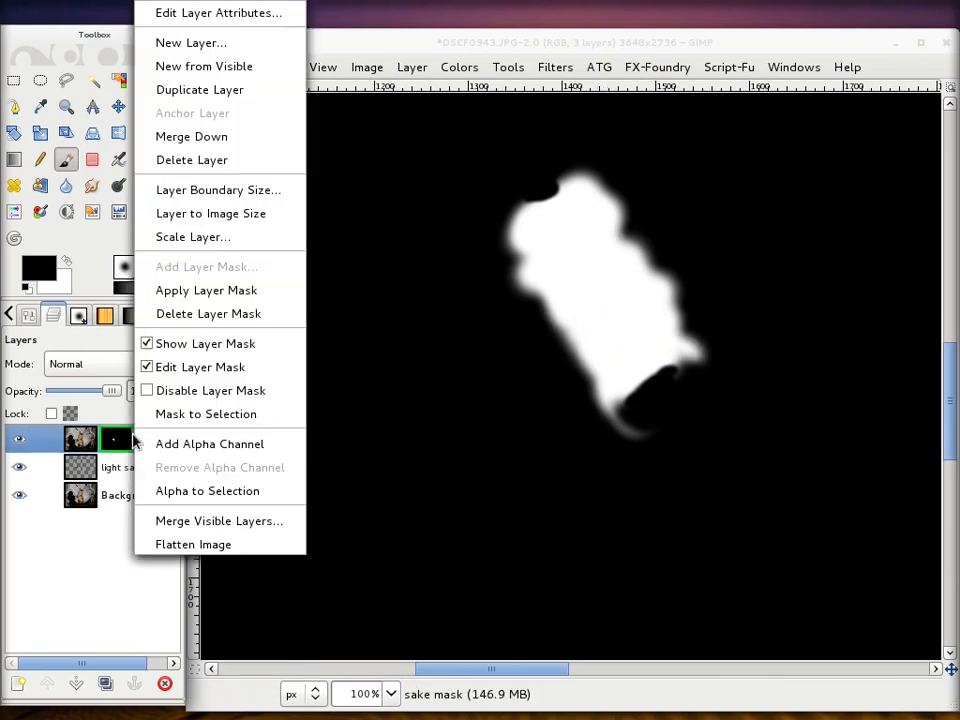
pyautogui.click(148, 345)
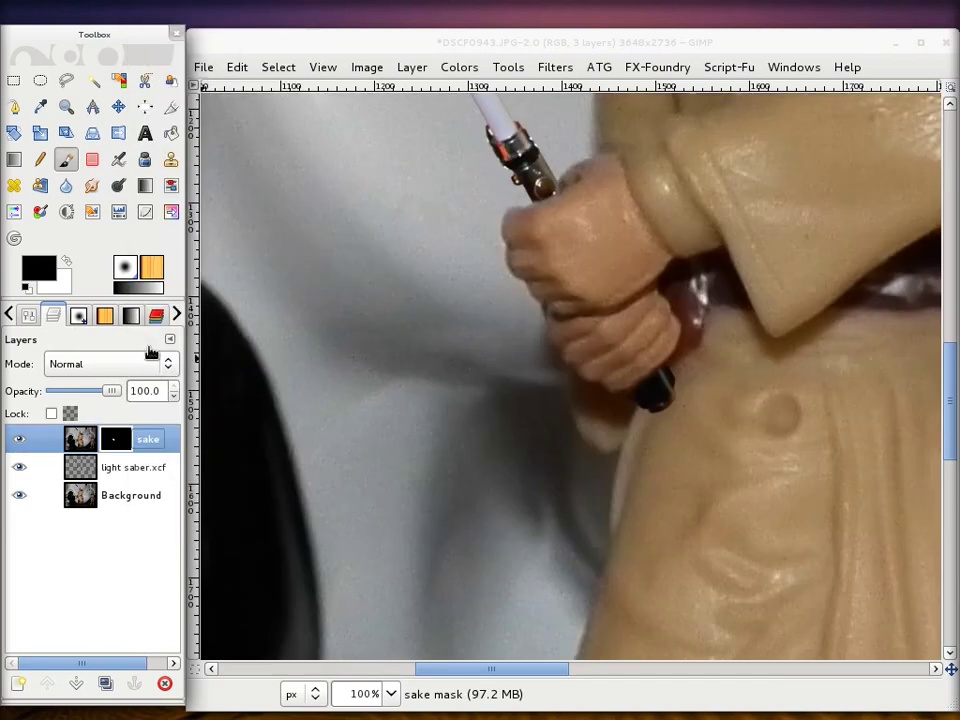
pyautogui.click(83, 446)
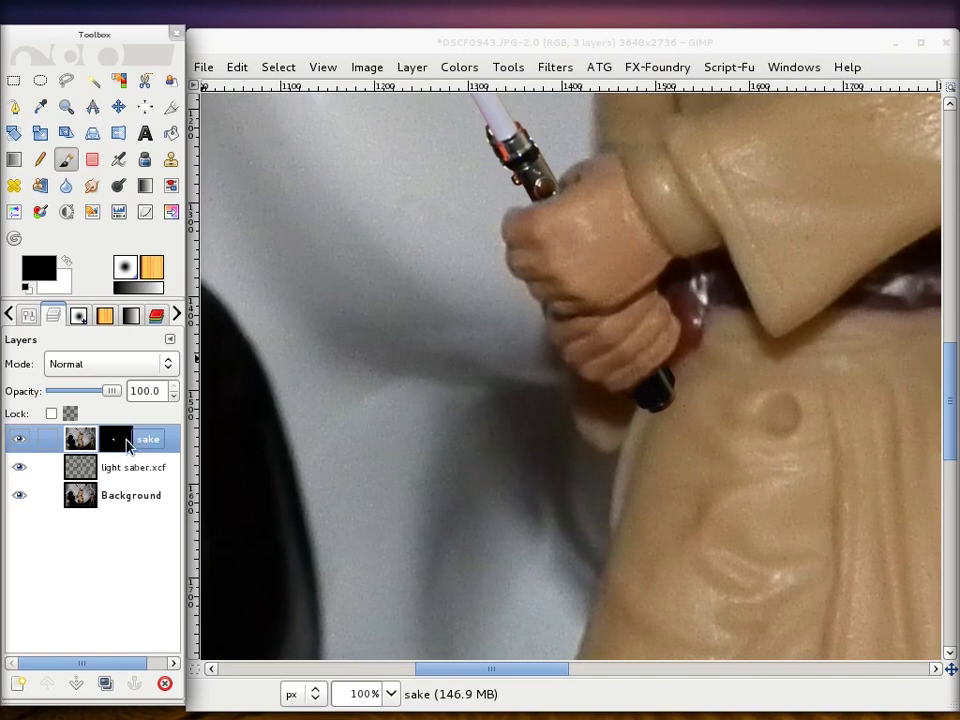
pyautogui.scroll(5, 579, 304)
pyautogui.scroll(5, 579, 304)
pyautogui.scroll(-5, 579, 304)
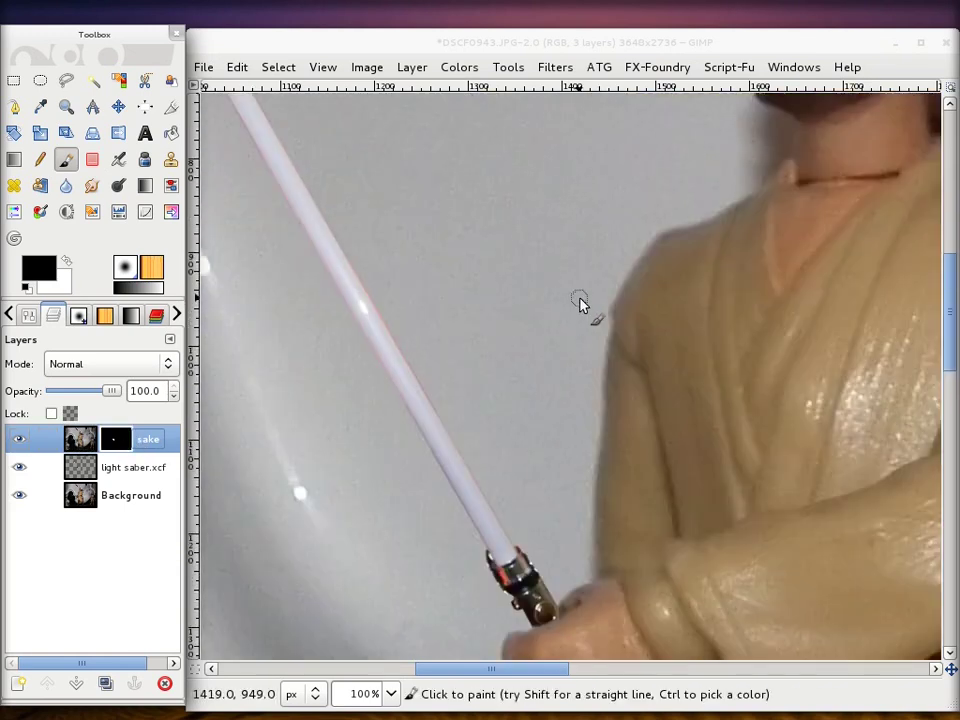
pyautogui.scroll(-5, 579, 304)
pyautogui.scroll(-2, 580, 306)
pyautogui.keyDown('ctrl'); pyautogui.scroll(-2, 580, 306); pyautogui.keyUp('ctrl')
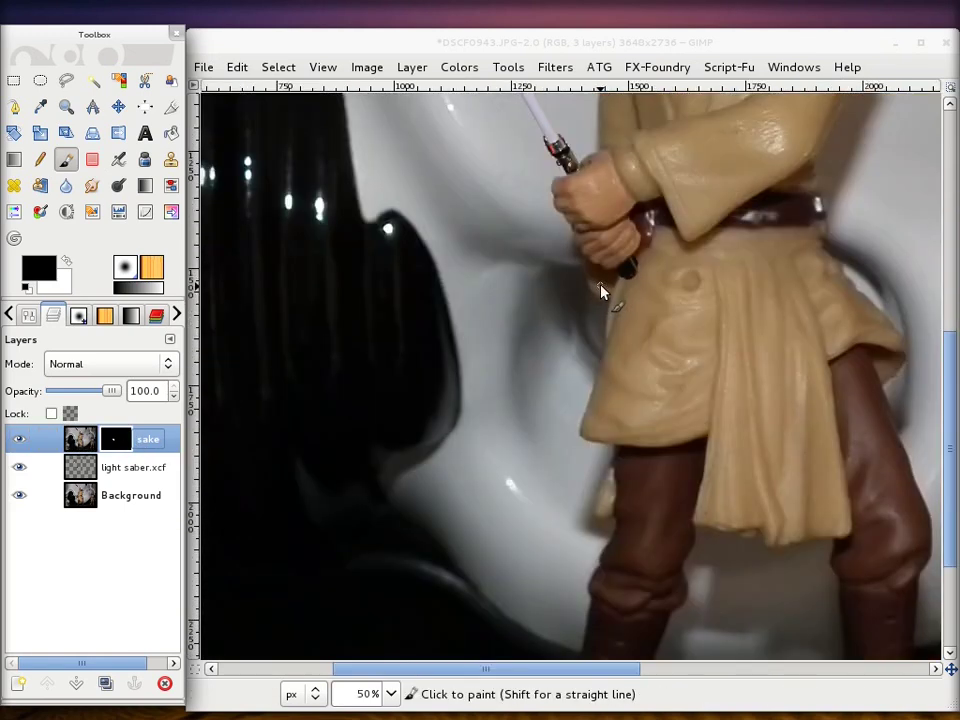
pyautogui.keyDown('ctrl'); pyautogui.scroll(-4, 601, 291); pyautogui.keyUp('ctrl')
pyautogui.keyDown('ctrl'); pyautogui.scroll(3, 602, 298); pyautogui.keyUp('ctrl')
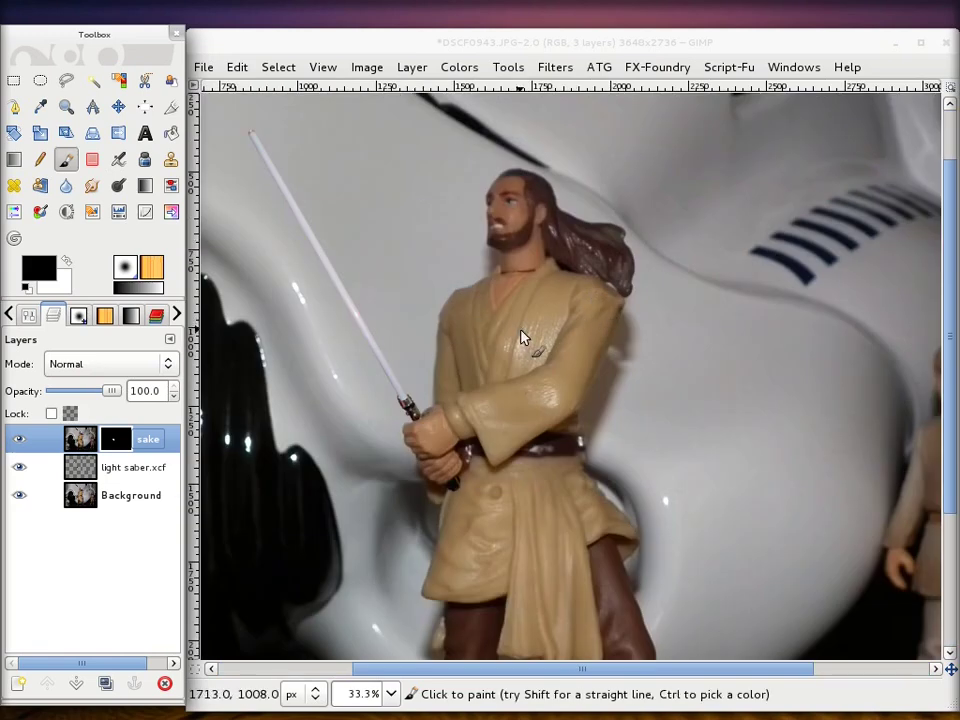
pyautogui.hscroll(-5, 520, 336)
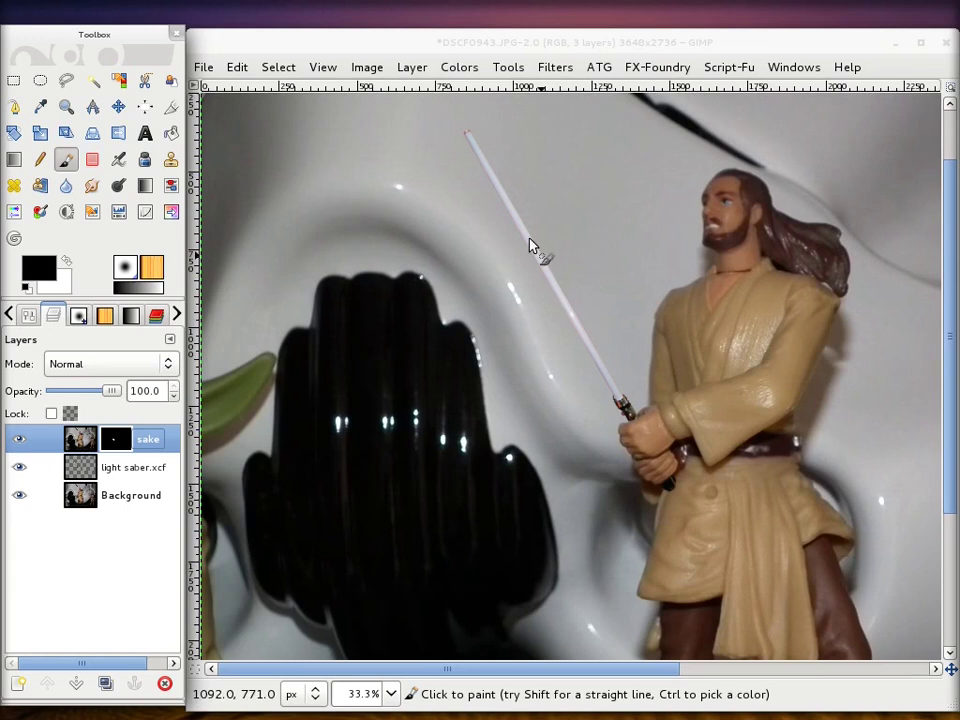
pyautogui.scroll(2, 664, 287)
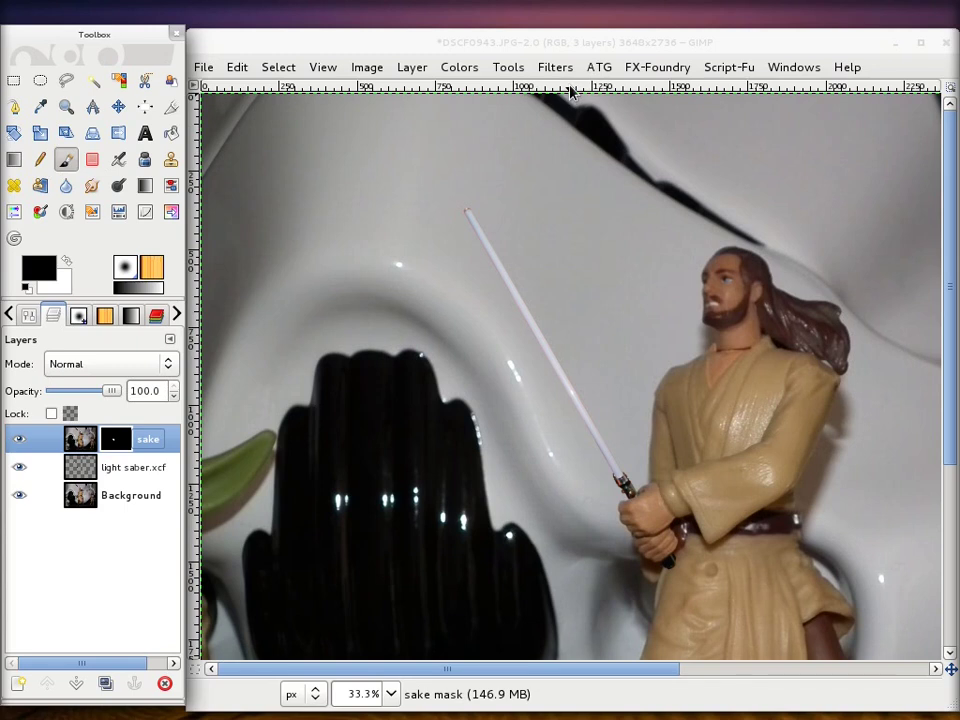
# Step: Browse the Script-Fu menu, then pick the Free Select (lasso) tool
pyautogui.click(718, 72)
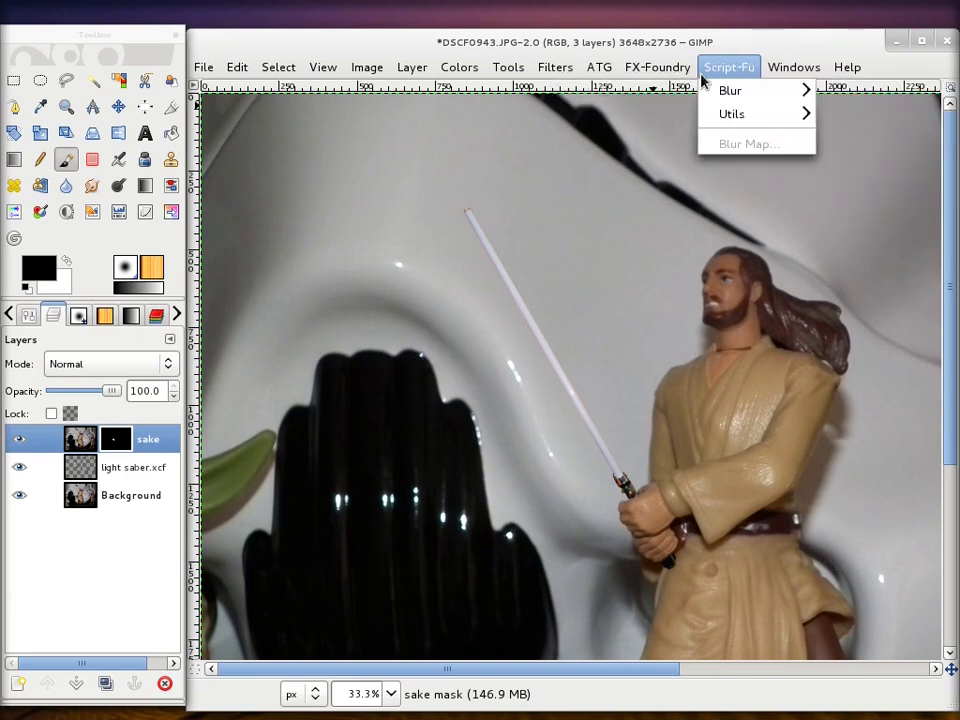
pyautogui.click(746, 45)
pyautogui.click(66, 80)
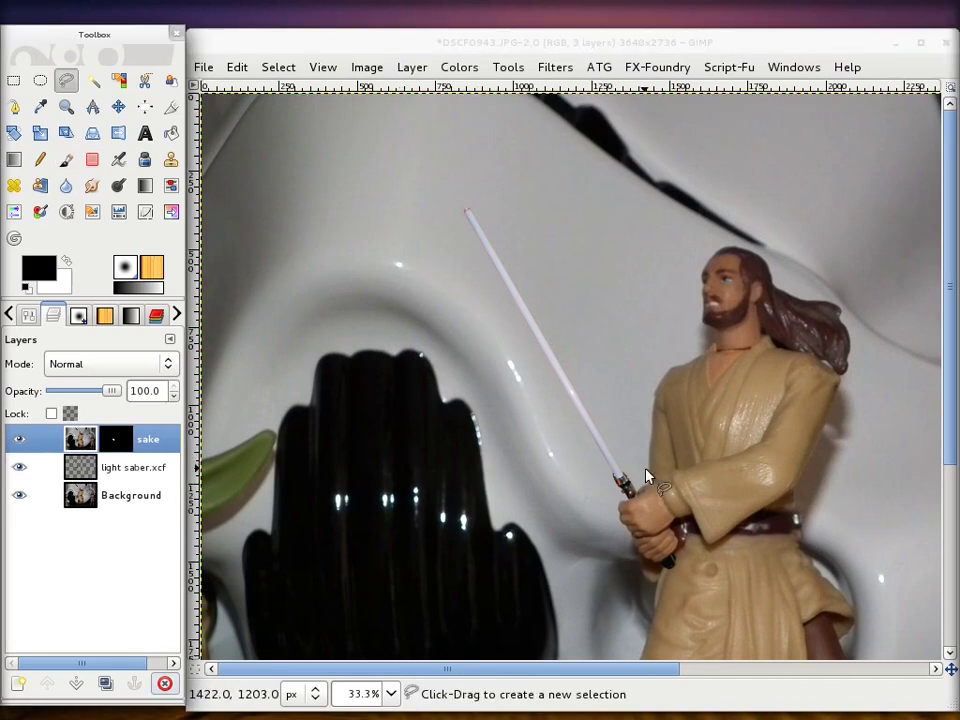
pyautogui.scroll(1, 676, 527)
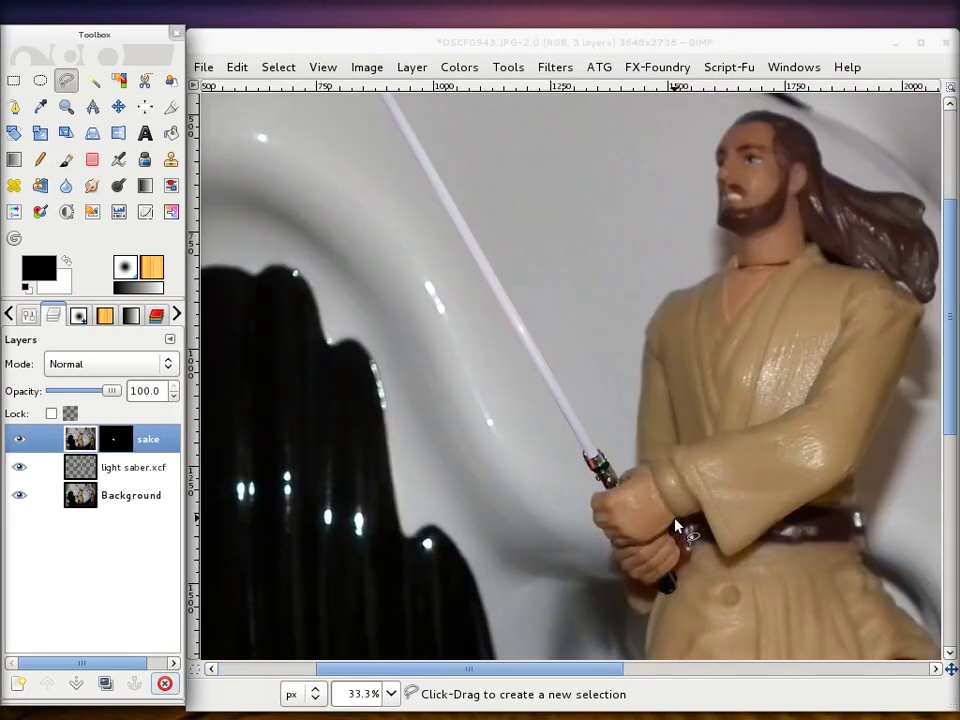
pyautogui.scroll(5, 675, 525)
pyautogui.scroll(-5, 675, 525)
pyautogui.scroll(-2, 470, 312)
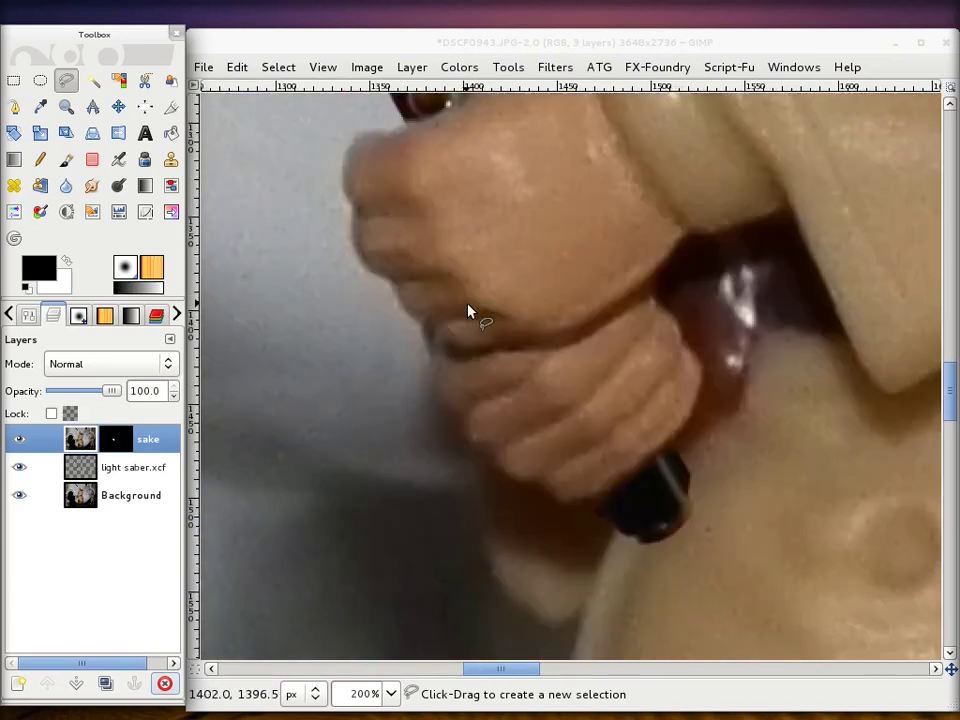
pyautogui.scroll(-1, 470, 312)
pyautogui.scroll(3, 388, 315)
pyautogui.scroll(3, 401, 383)
pyautogui.scroll(-3, 401, 383)
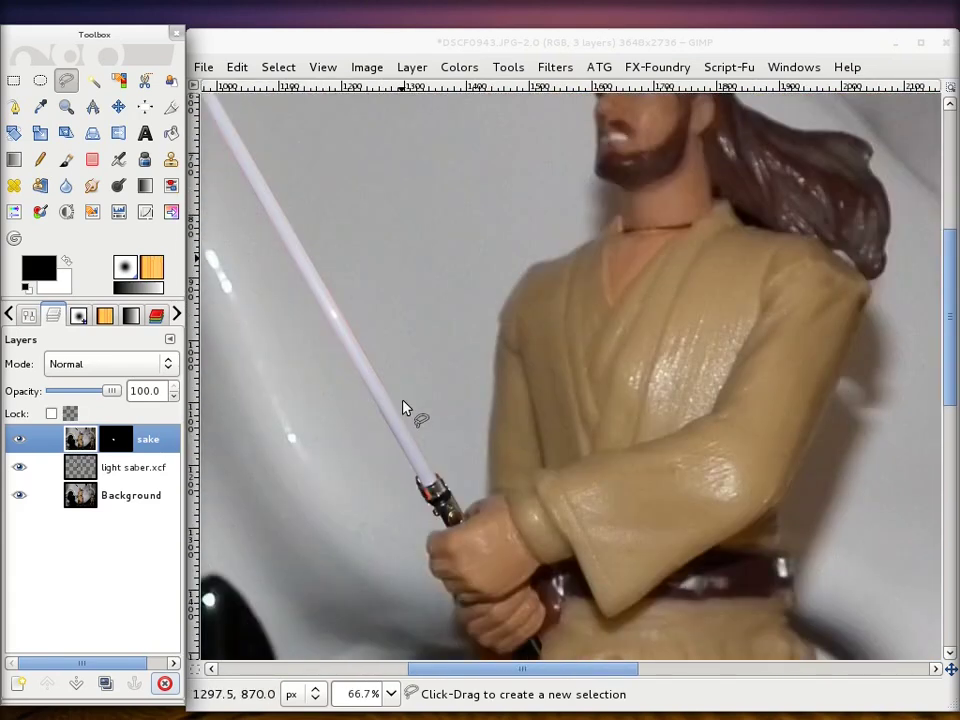
# Step: Start the freehand outline where the blade meets the hilt, placing points along the hilt edge
pyautogui.click(65, 84)
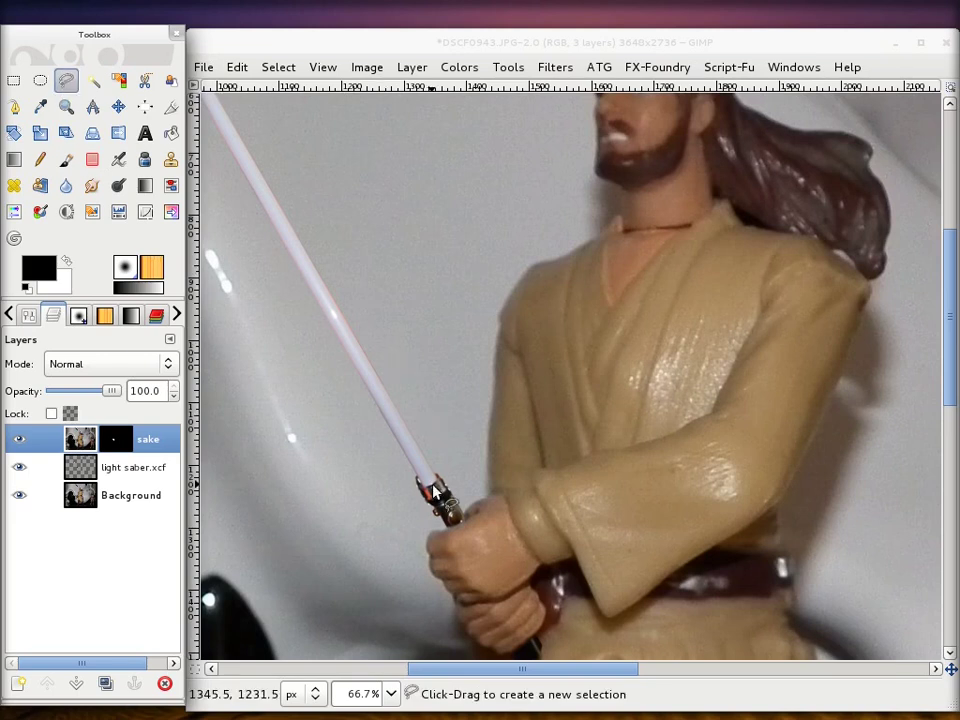
pyautogui.scroll(2, 436, 494)
pyautogui.scroll(1, 434, 491)
pyautogui.scroll(2, 450, 456)
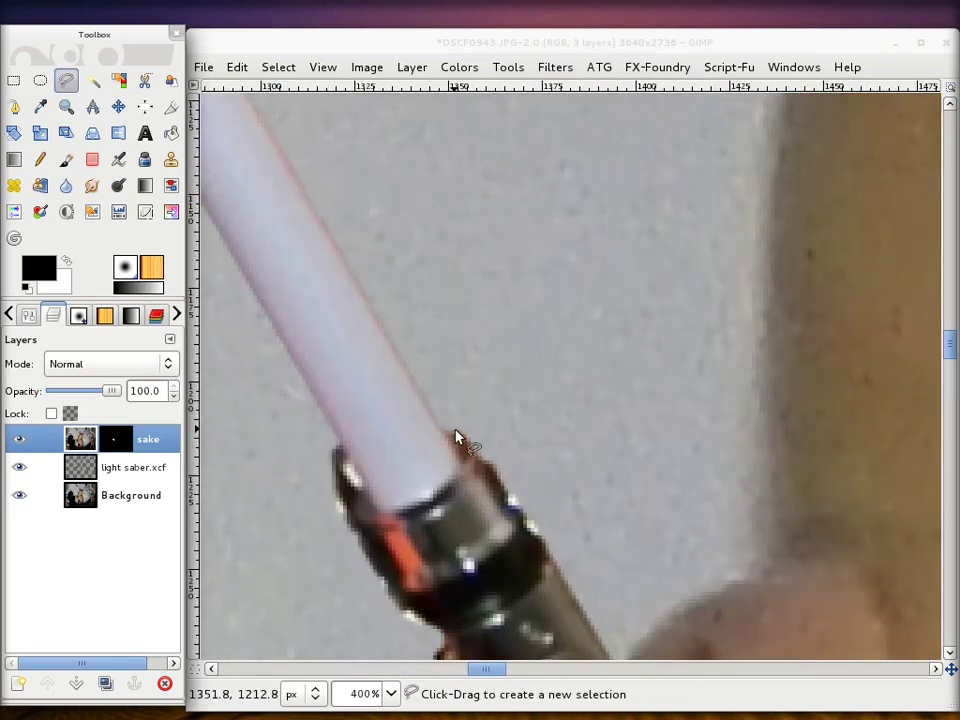
pyautogui.click(447, 438)
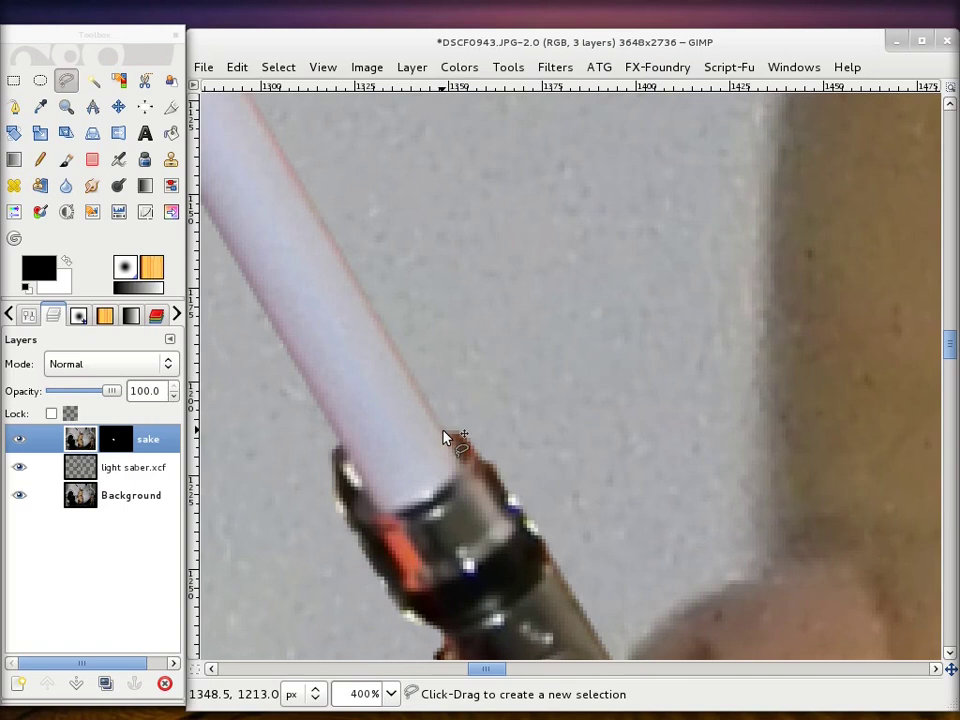
pyautogui.click(442, 430)
pyautogui.click(456, 453)
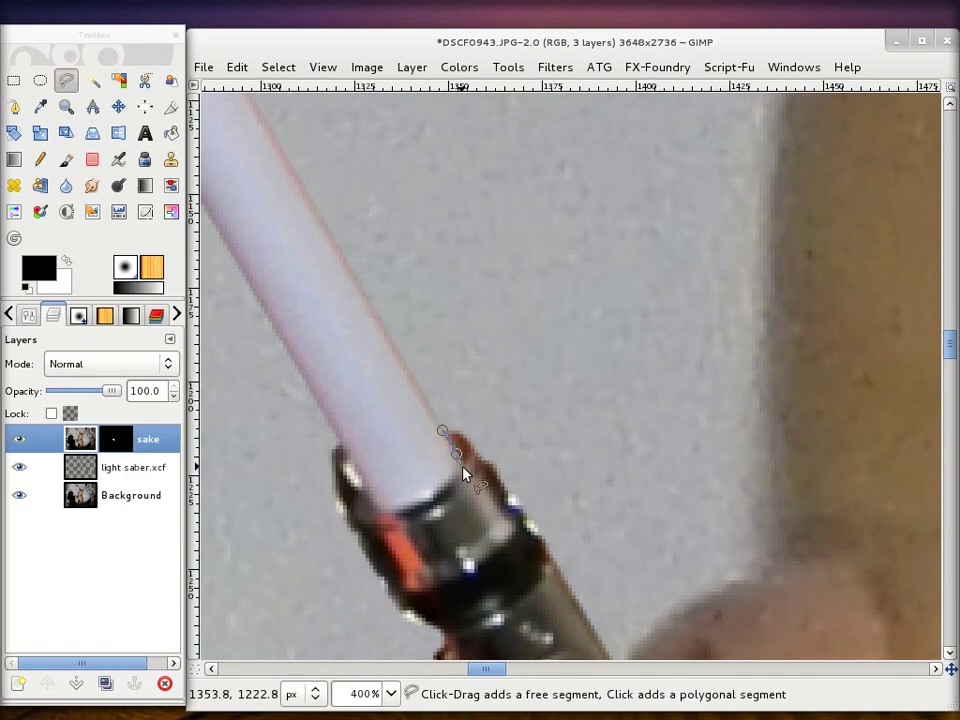
pyautogui.click(422, 499)
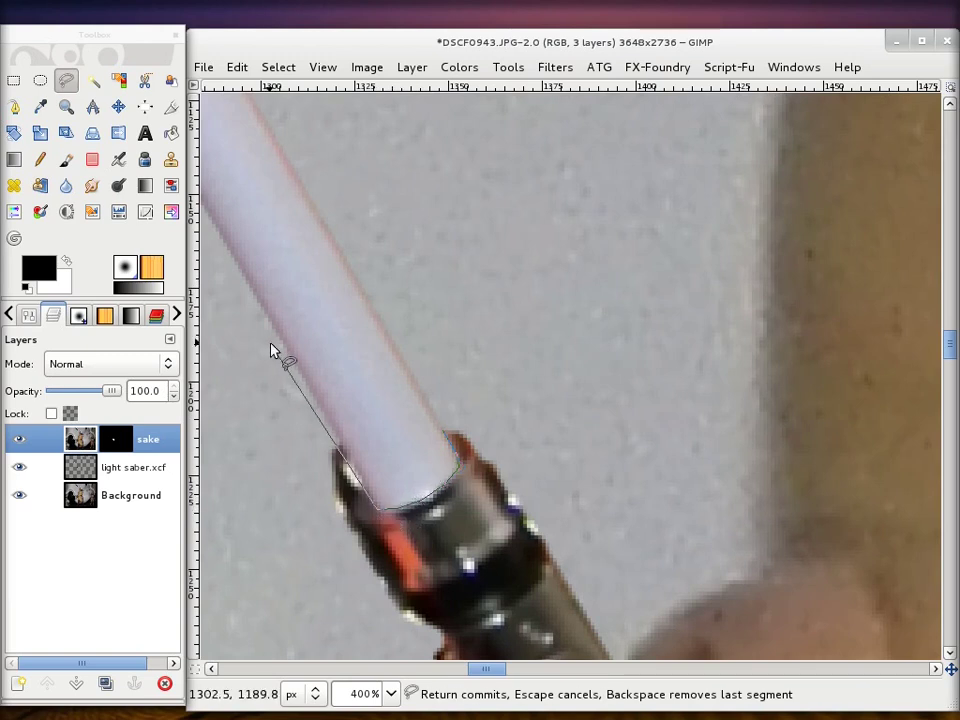
pyautogui.scroll(-1, 286, 350)
pyautogui.scroll(-1, 286, 350)
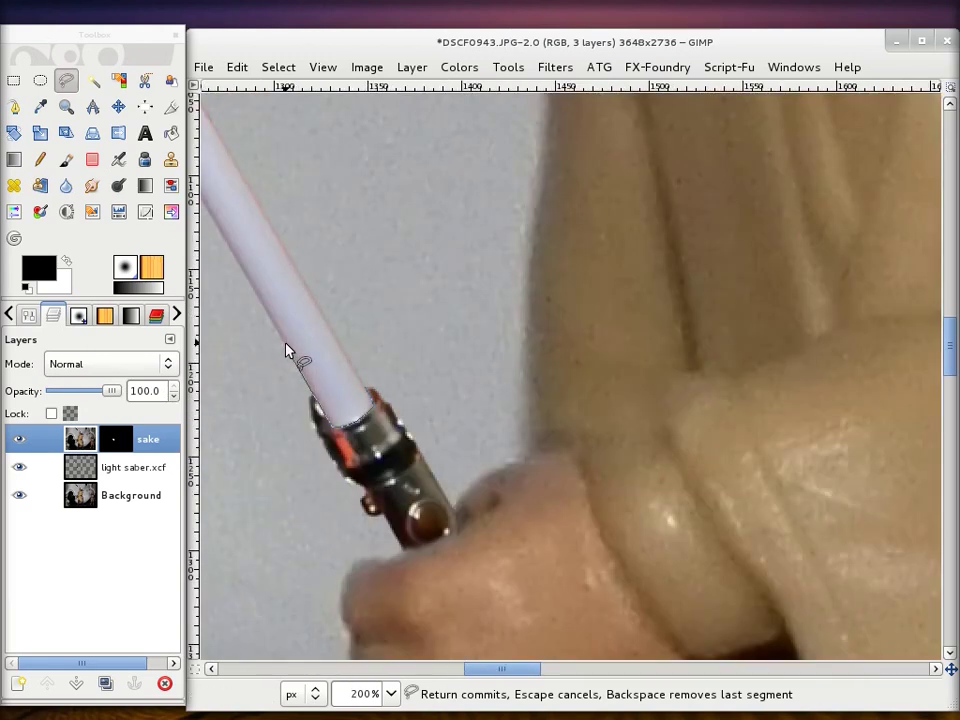
pyautogui.hscroll(-2, 287, 349)
pyautogui.hscroll(-2, 287, 349)
pyautogui.scroll(5, 466, 348)
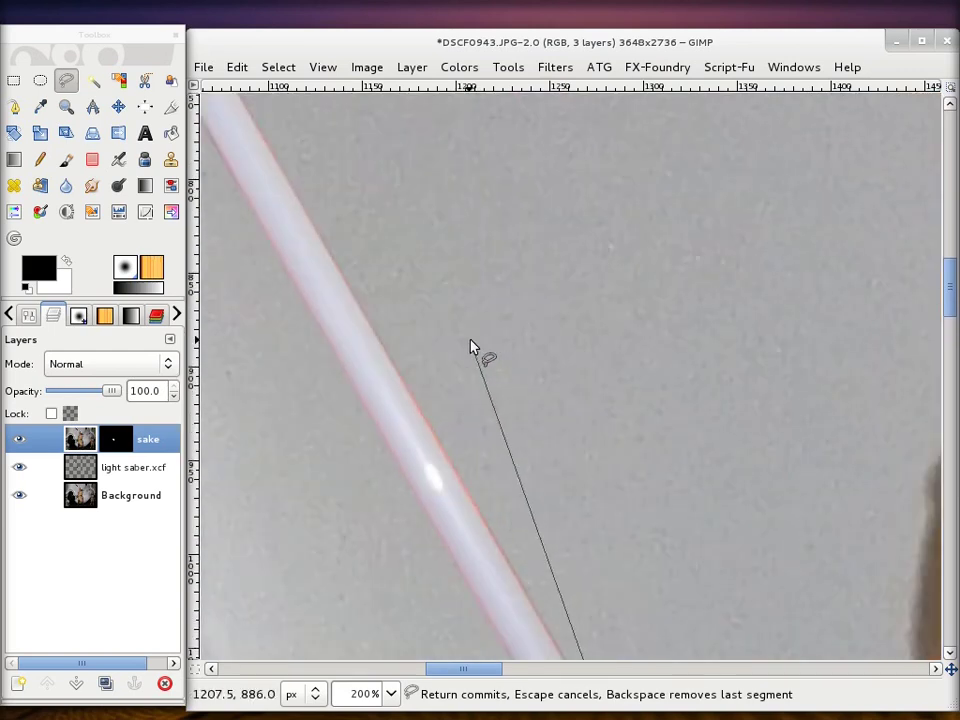
pyautogui.scroll(4, 471, 343)
pyautogui.hscroll(-4, 378, 369)
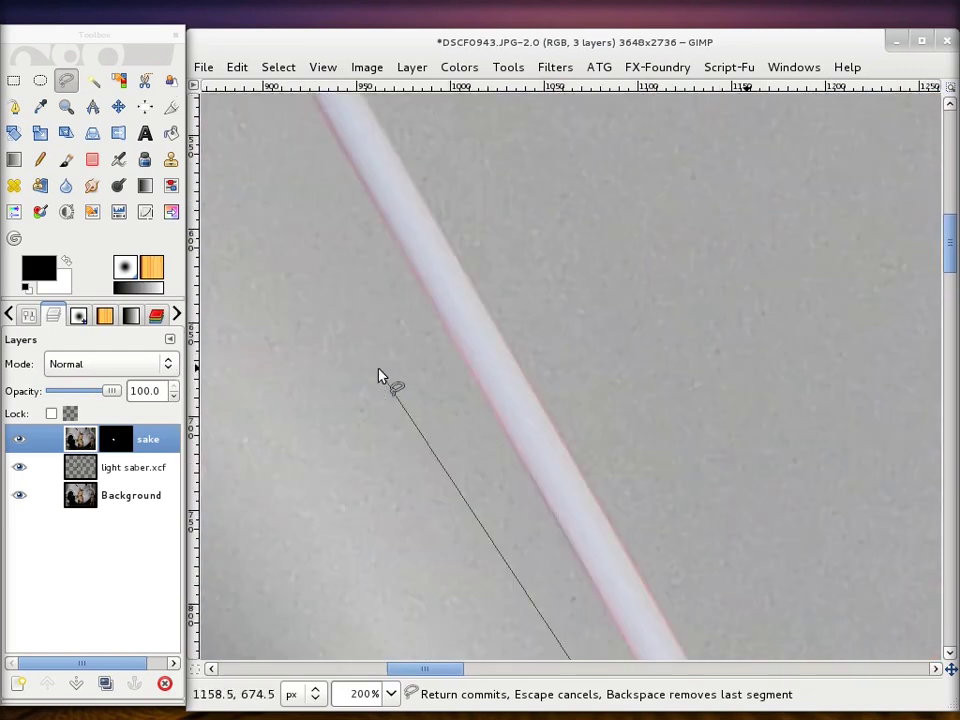
pyautogui.hscroll(-5, 385, 370)
pyautogui.scroll(4, 480, 340)
pyautogui.scroll(6, 507, 325)
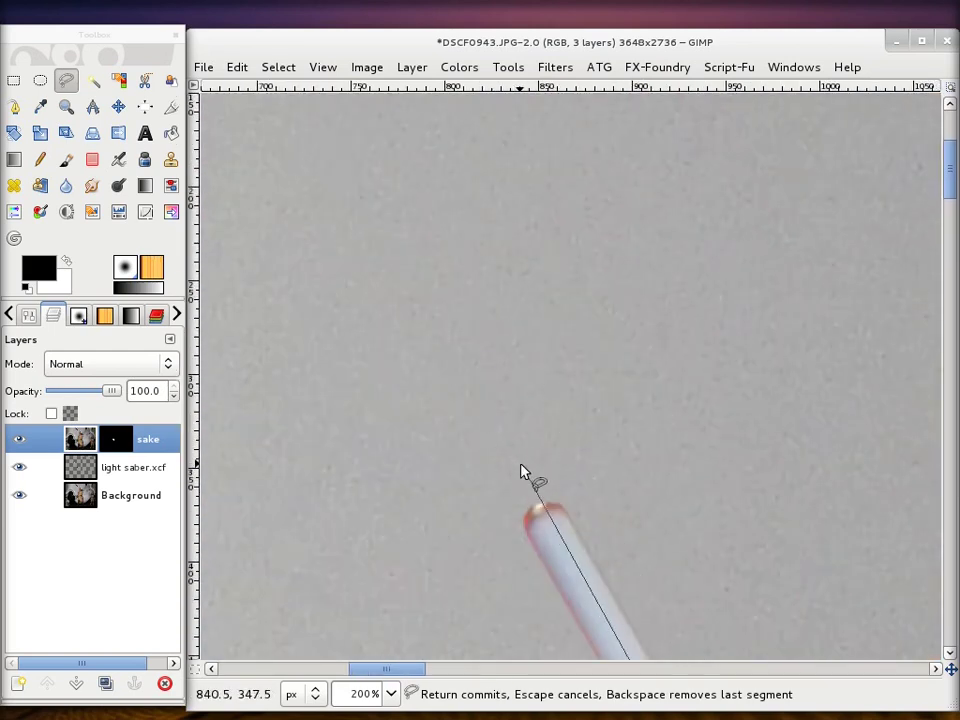
pyautogui.scroll(-5, 530, 420)
pyautogui.scroll(2, 536, 321)
pyautogui.scroll(2, 533, 268)
pyautogui.scroll(5, 535, 275)
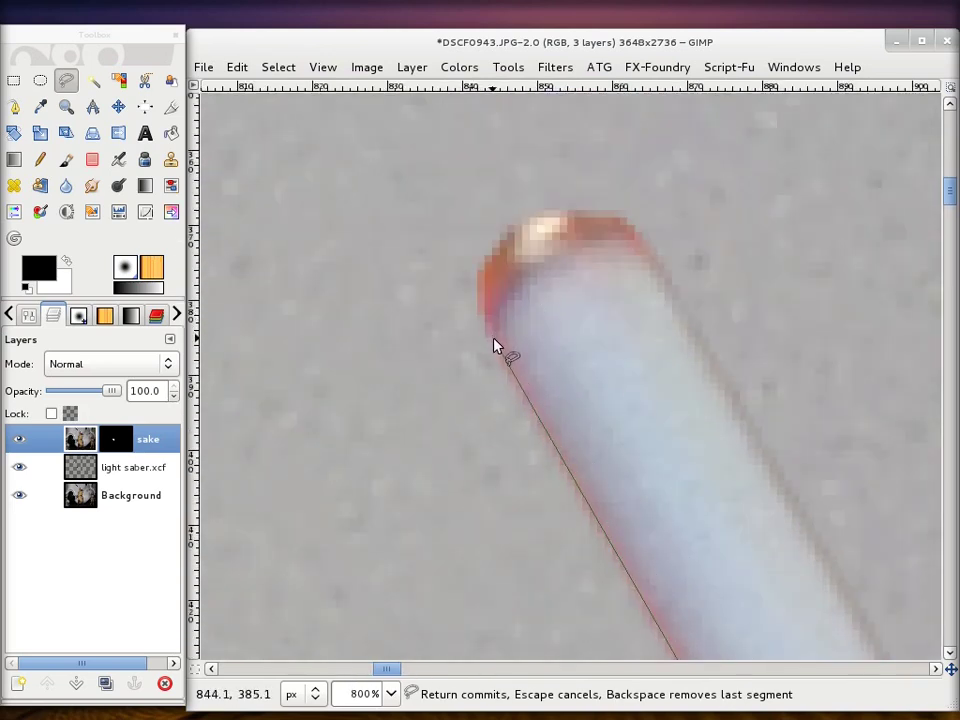
# Step: Trace around the rounded blade tip and down its far edge, then close the selection
pyautogui.click(485, 256)
pyautogui.click(512, 225)
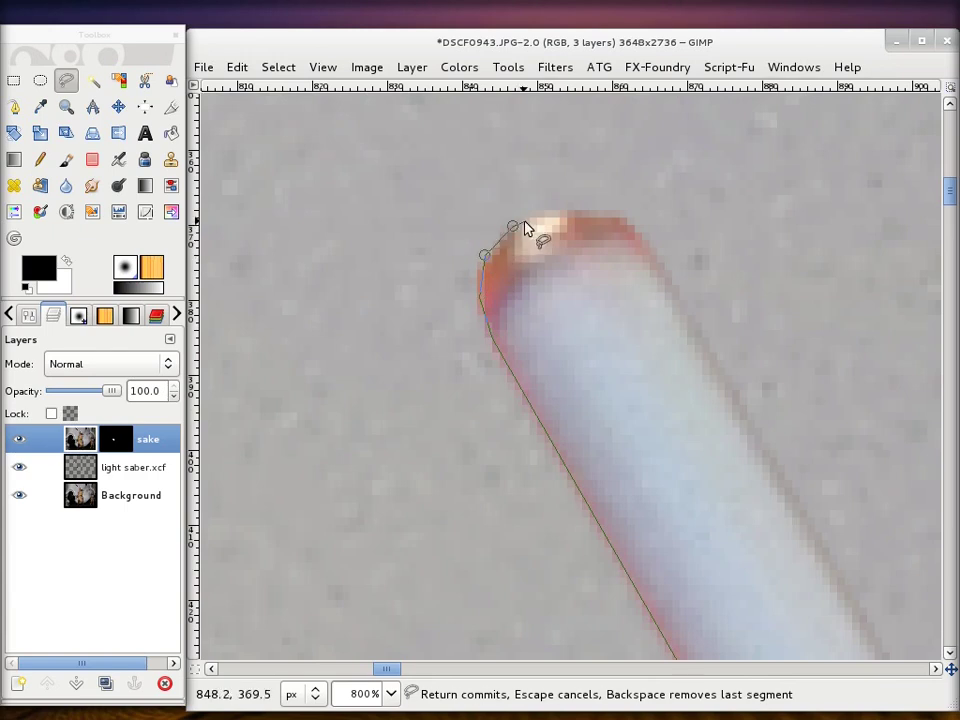
pyautogui.click(542, 212)
pyautogui.click(582, 211)
pyautogui.click(624, 216)
pyautogui.click(648, 249)
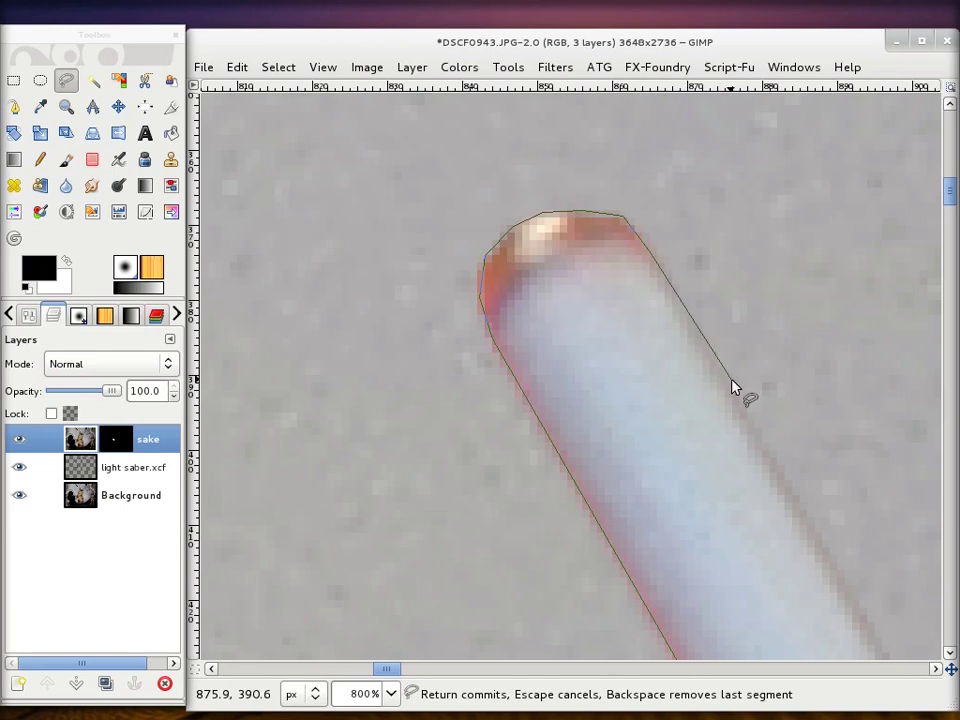
pyautogui.scroll(-5, 735, 390)
pyautogui.hscroll(5, 737, 392)
pyautogui.hscroll(5, 710, 398)
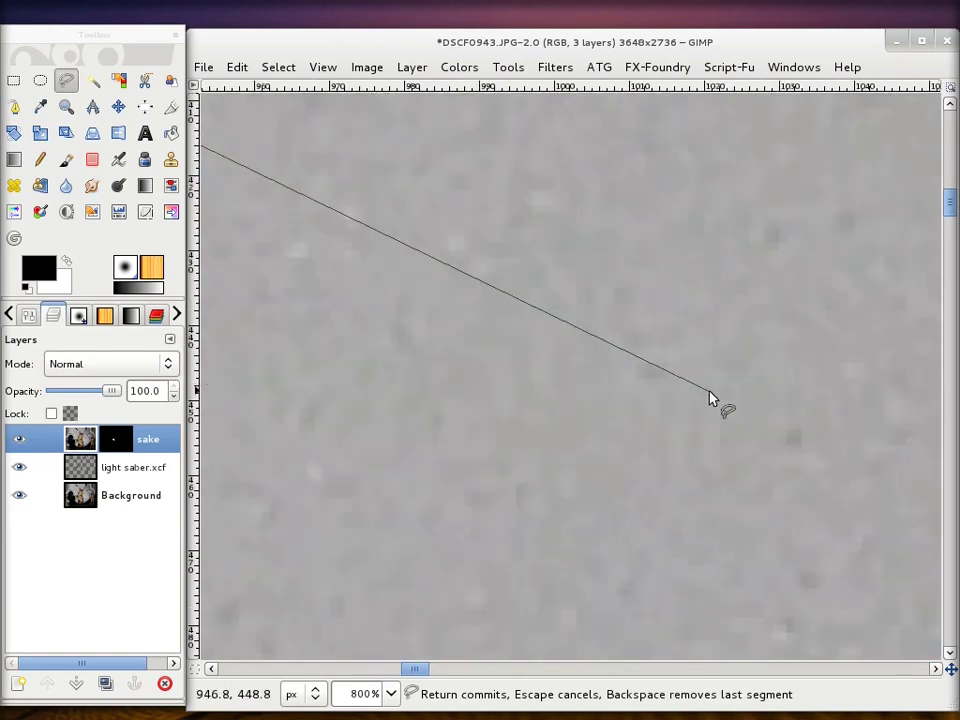
pyautogui.scroll(-5, 486, 493)
pyautogui.scroll(-3, 484, 494)
pyautogui.scroll(-4, 484, 494)
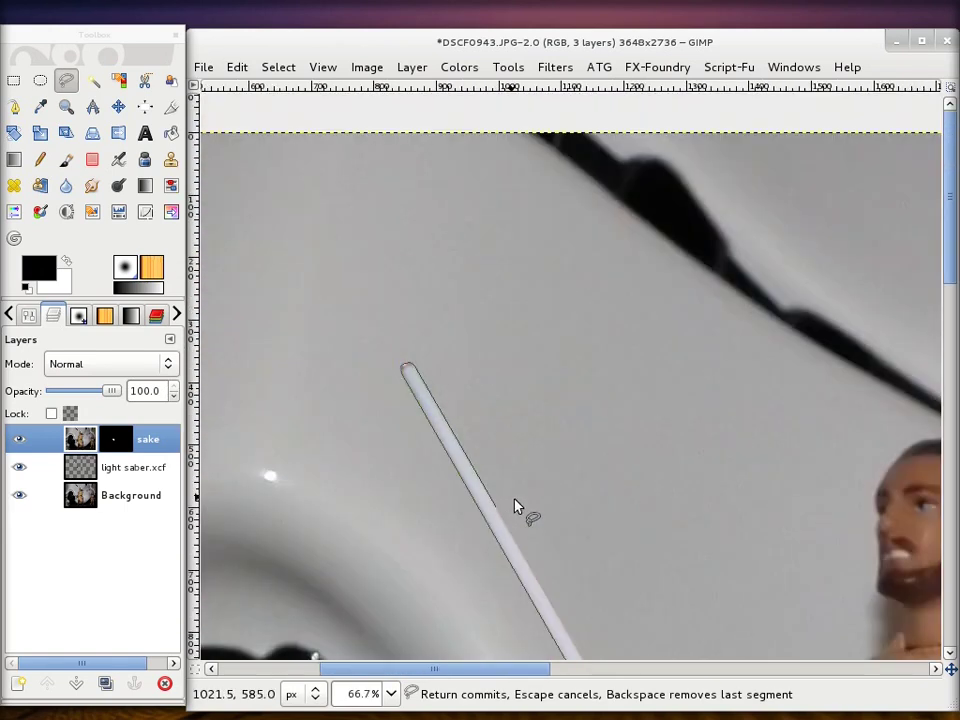
pyautogui.scroll(-5, 514, 508)
pyautogui.hscroll(-5, 748, 480)
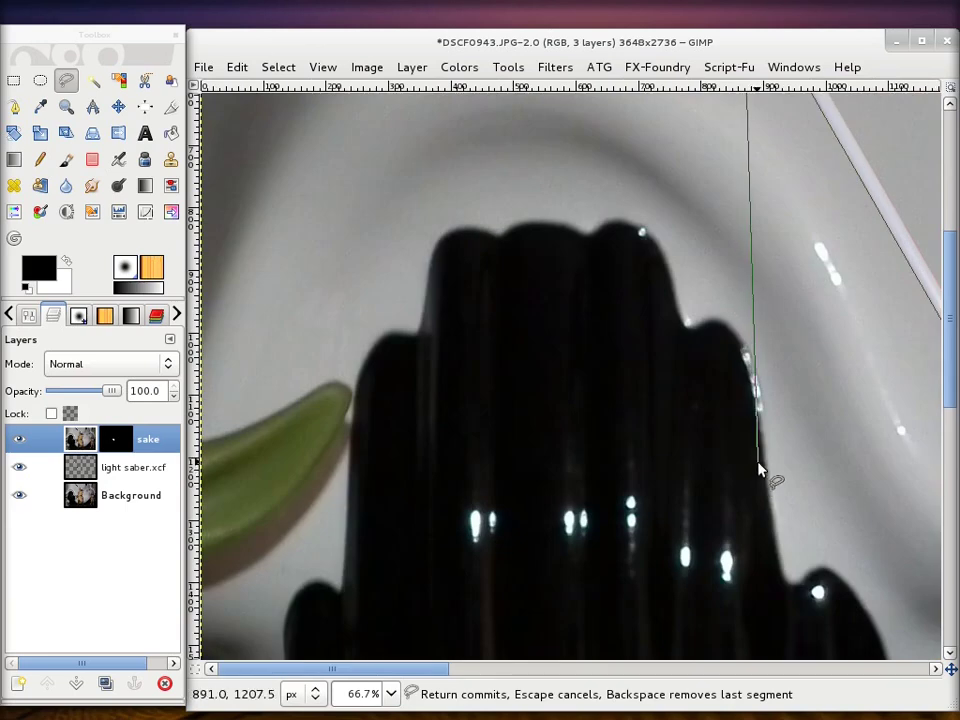
pyautogui.hscroll(5, 761, 464)
pyautogui.hscroll(2, 561, 497)
pyautogui.scroll(2, 512, 482)
pyautogui.scroll(3, 512, 482)
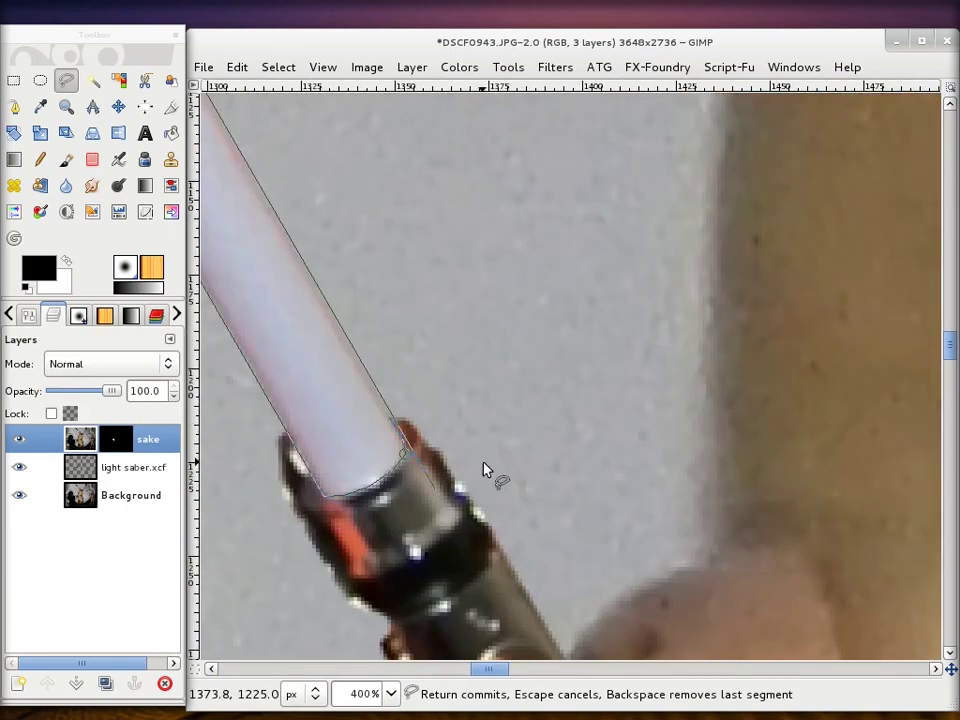
pyautogui.scroll(1, 484, 467)
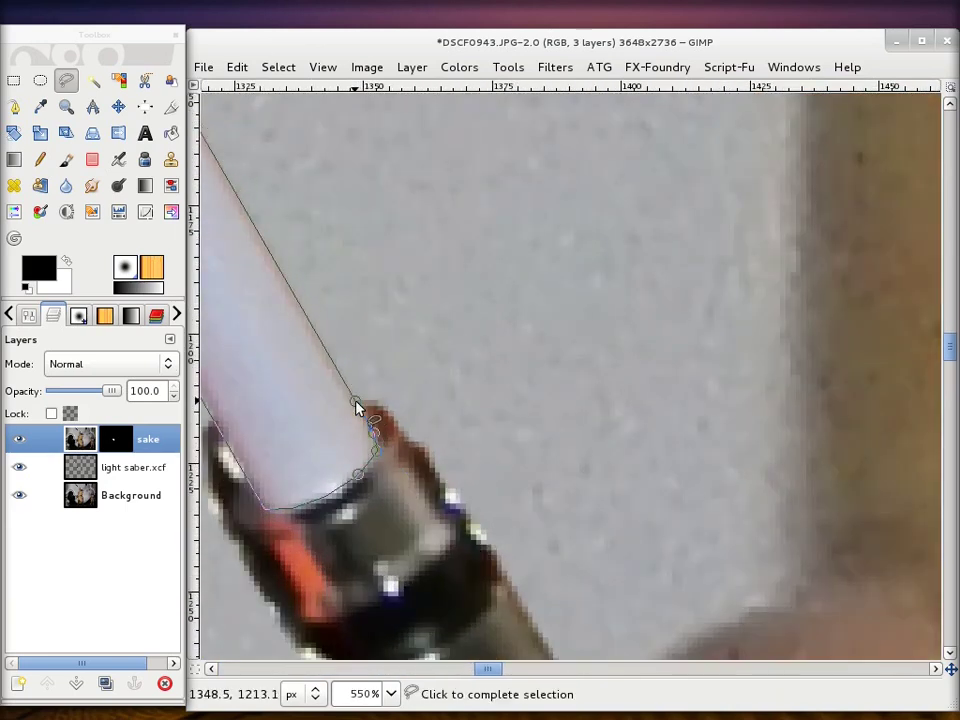
pyautogui.click(357, 405)
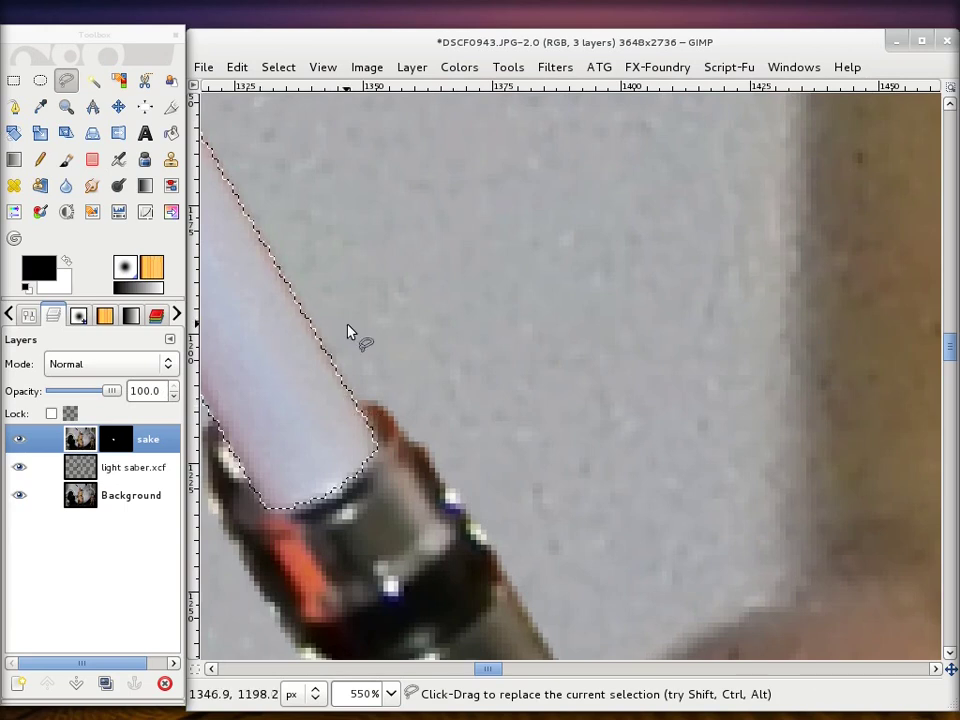
pyautogui.scroll(3, 357, 370)
pyautogui.scroll(-1, 357, 370)
pyautogui.hscroll(3, 357, 370)
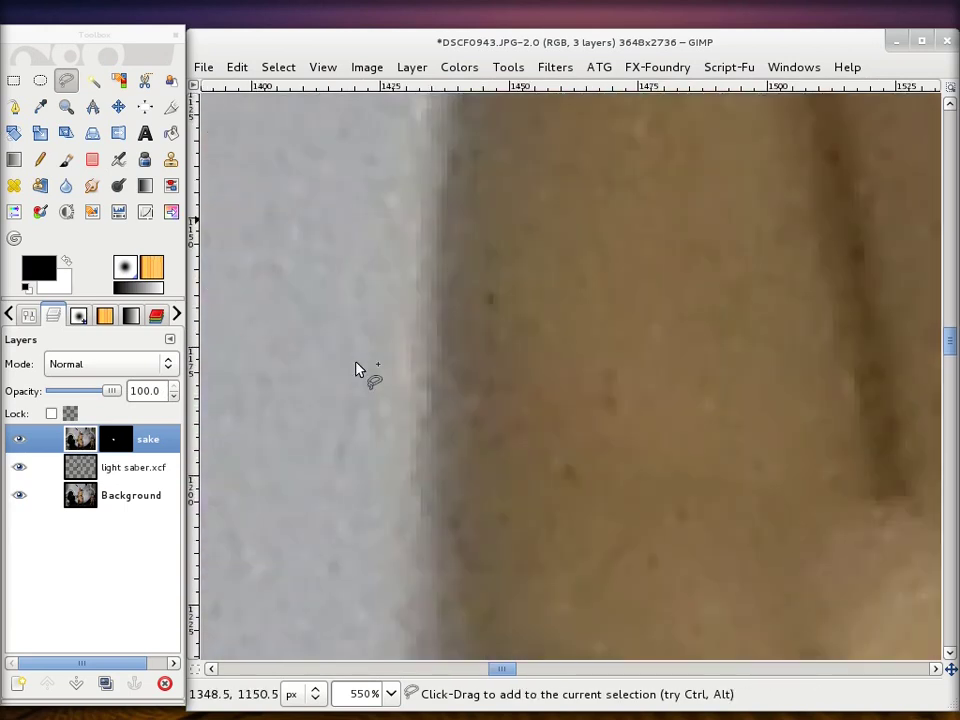
pyautogui.hscroll(-5, 357, 370)
pyautogui.keyDown('ctrl'); pyautogui.scroll(-1, 358, 369); pyautogui.keyUp('ctrl')
pyautogui.keyDown('ctrl'); pyautogui.scroll(-2, 358, 369); pyautogui.keyUp('ctrl')
pyautogui.keyDown('ctrl'); pyautogui.scroll(-2, 358, 369); pyautogui.keyUp('ctrl')
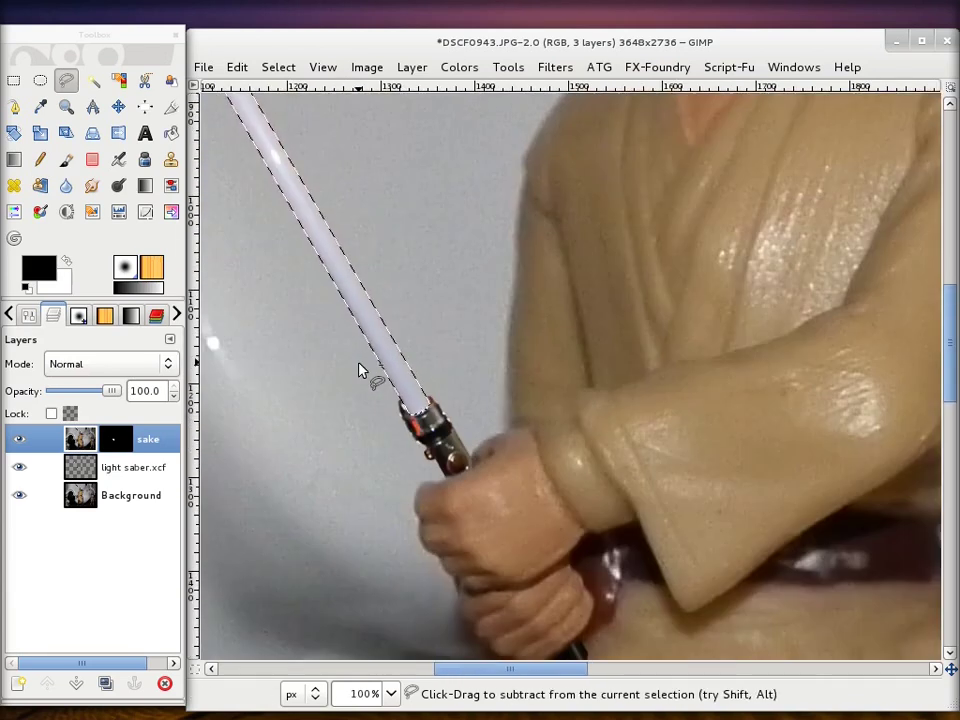
pyautogui.hscroll(-3, 360, 370)
pyautogui.scroll(3, 553, 392)
pyautogui.scroll(-1, 558, 394)
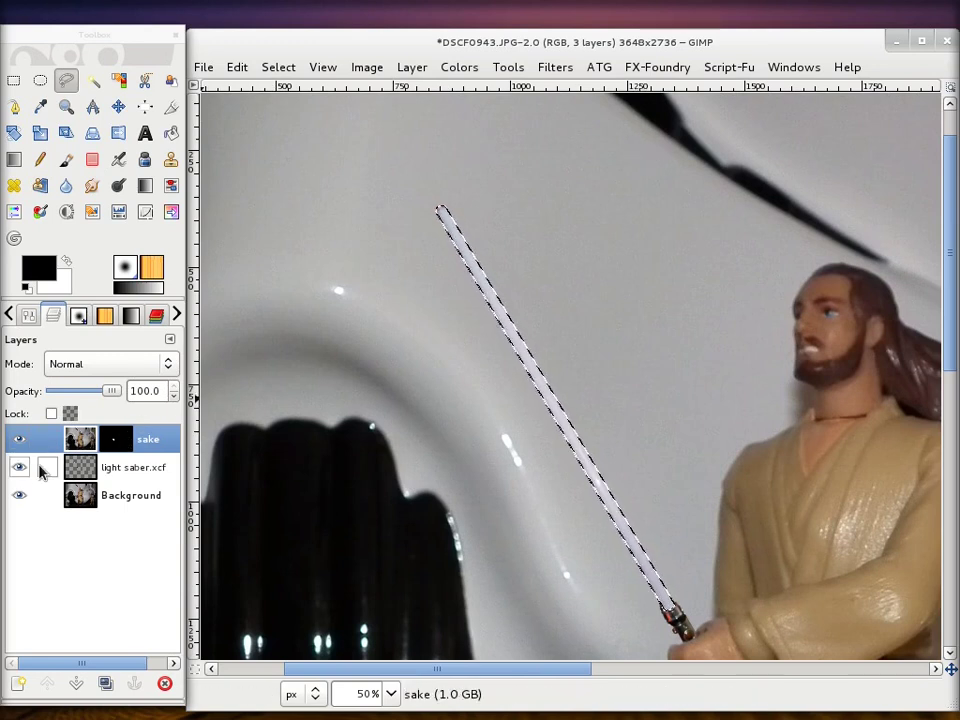
pyautogui.click(122, 447)
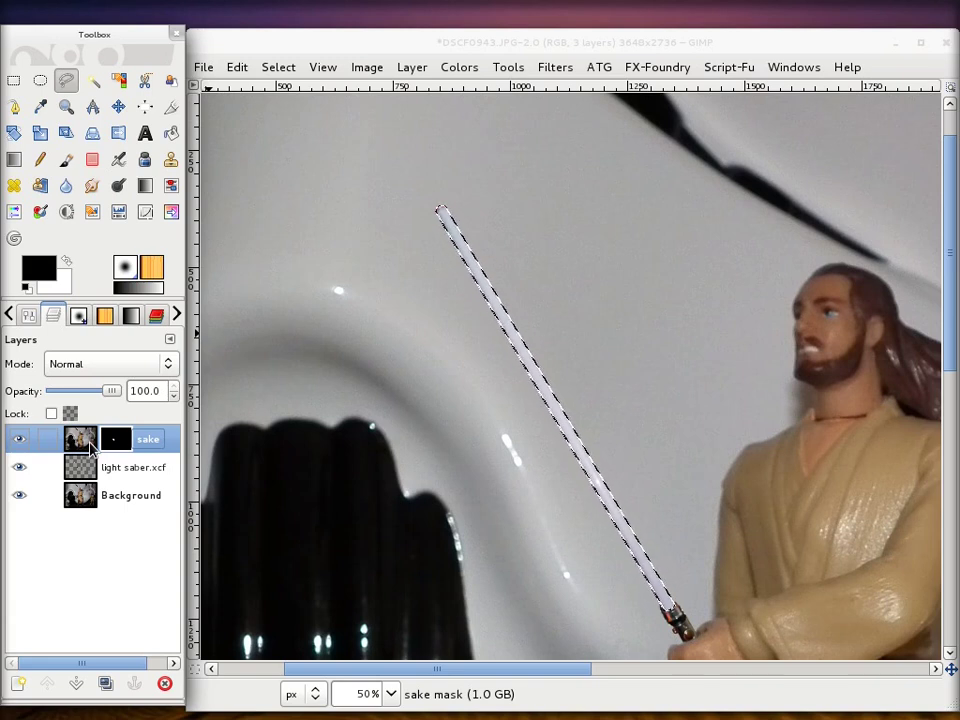
pyautogui.click(89, 447)
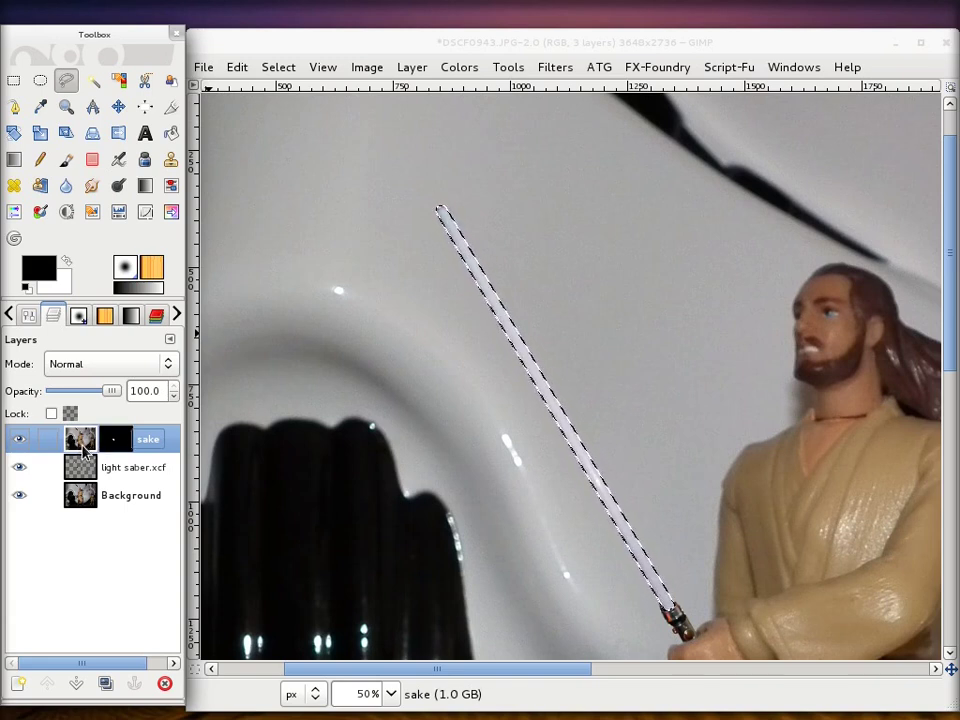
pyautogui.click(84, 507)
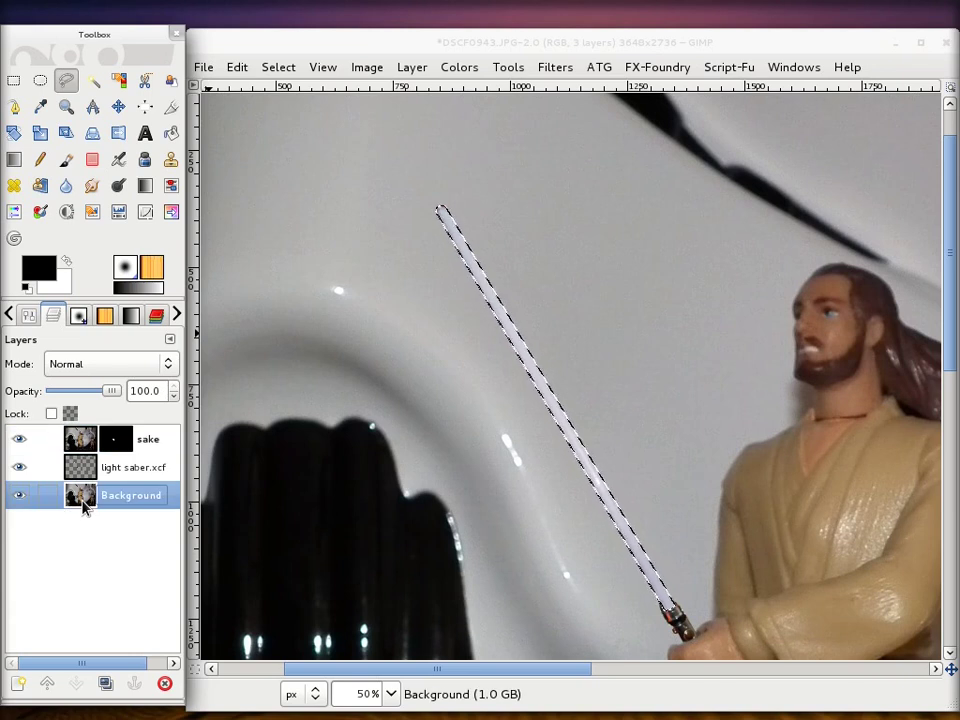
pyautogui.click(123, 441)
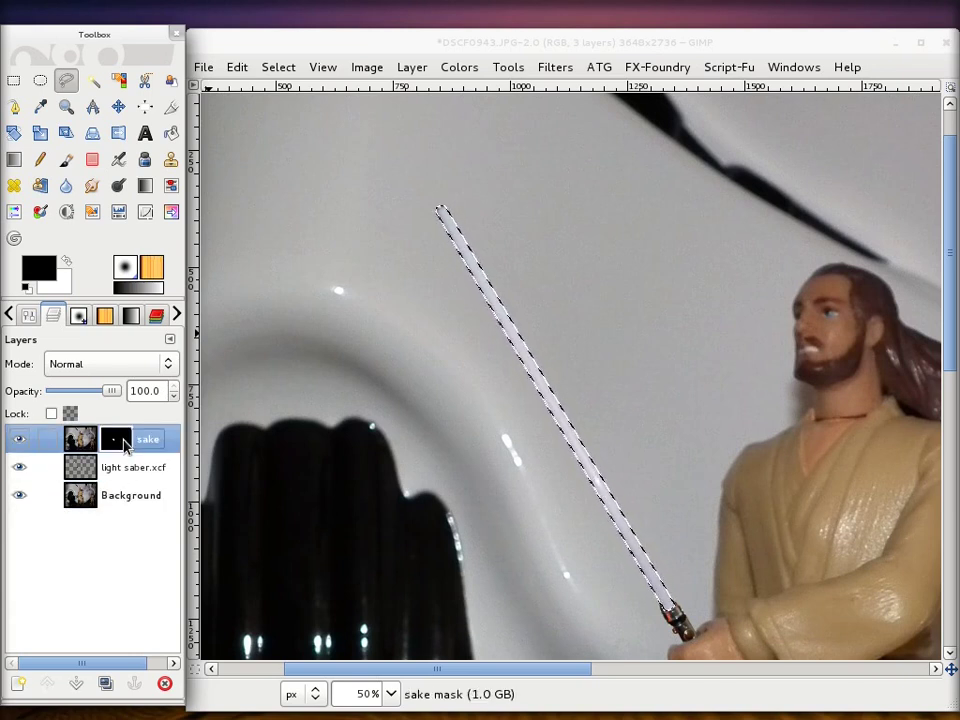
pyautogui.click(96, 503)
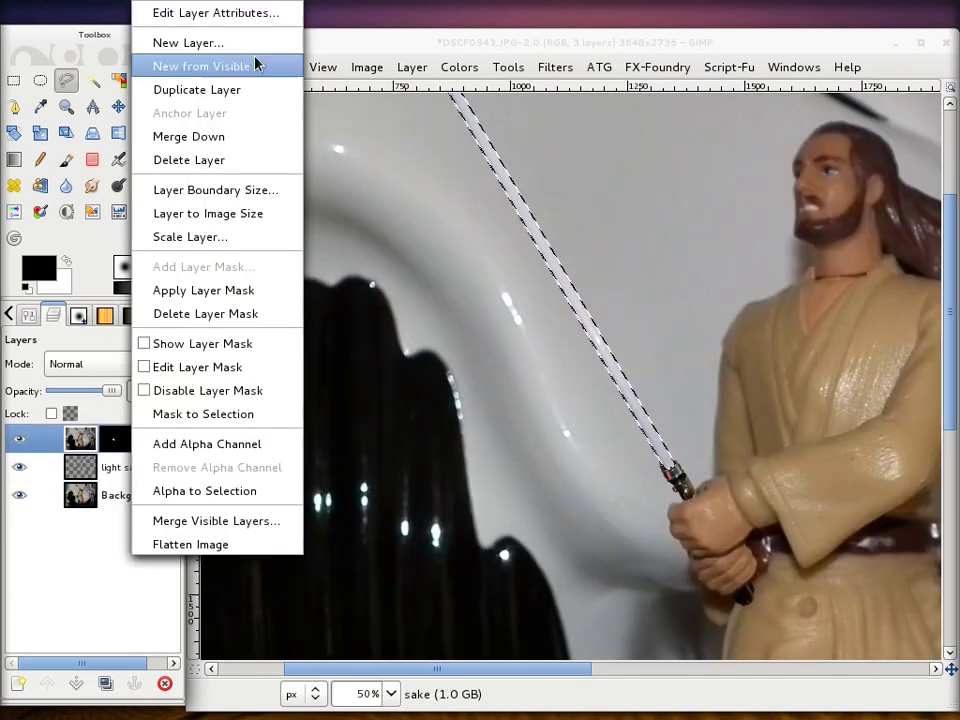
pyautogui.click(390, 40)
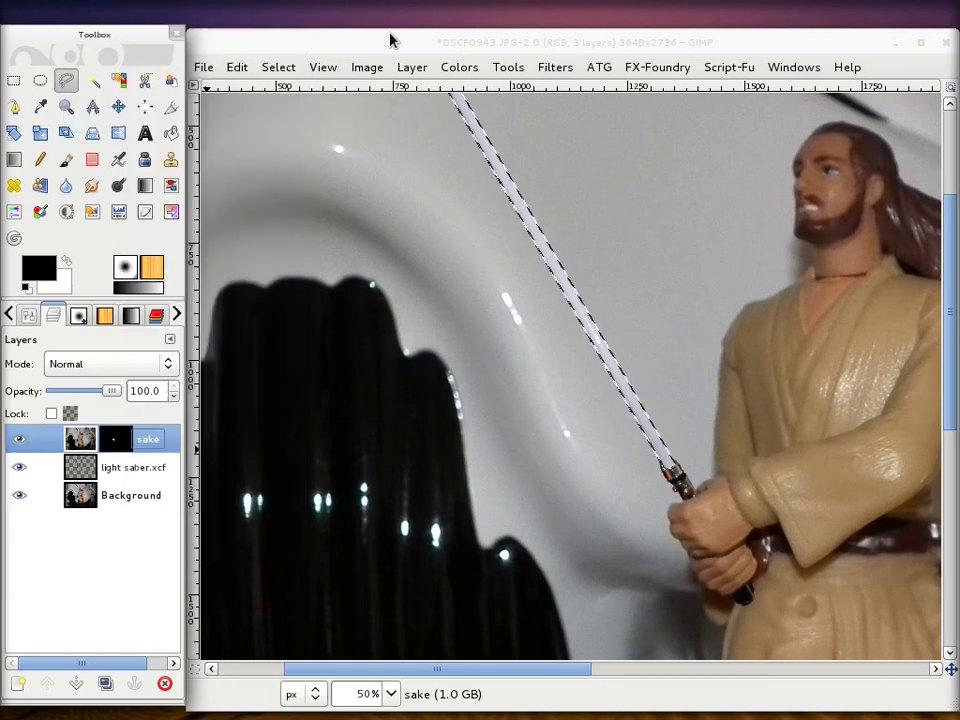
pyautogui.scroll(5, 720, 390)
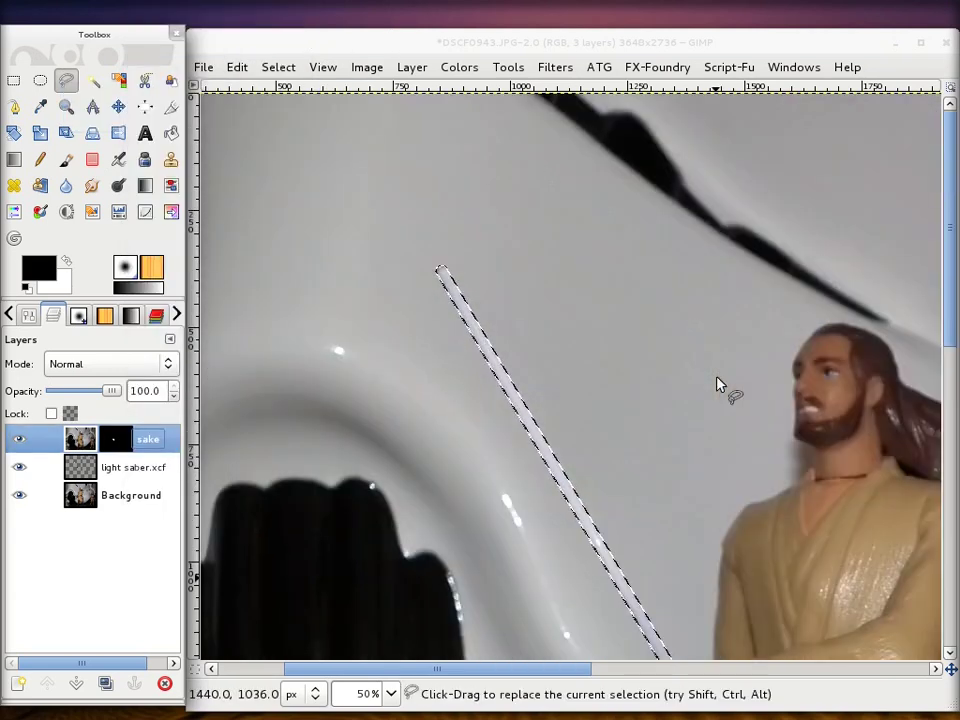
pyautogui.scroll(-6, 718, 385)
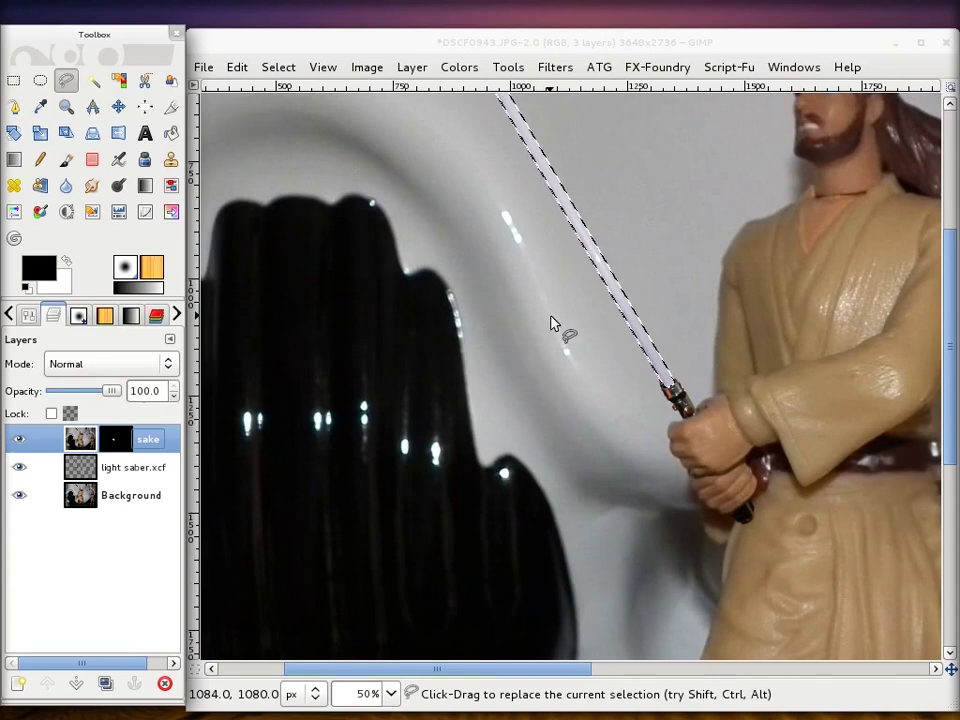
pyautogui.scroll(6, 555, 325)
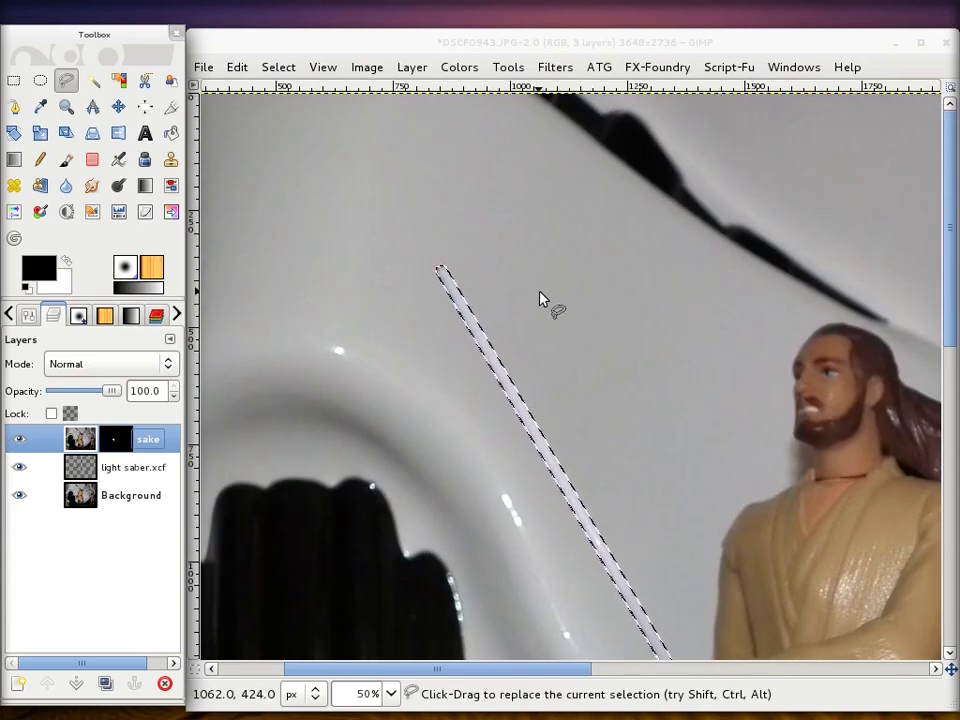
pyautogui.scroll(-3, 540, 298)
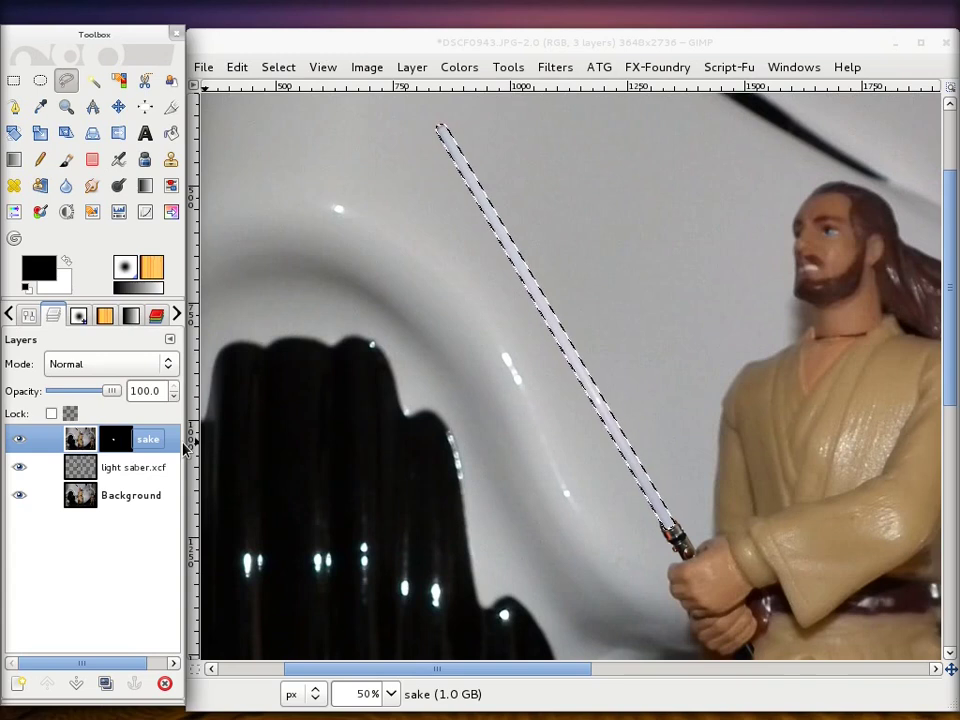
pyautogui.click(156, 447)
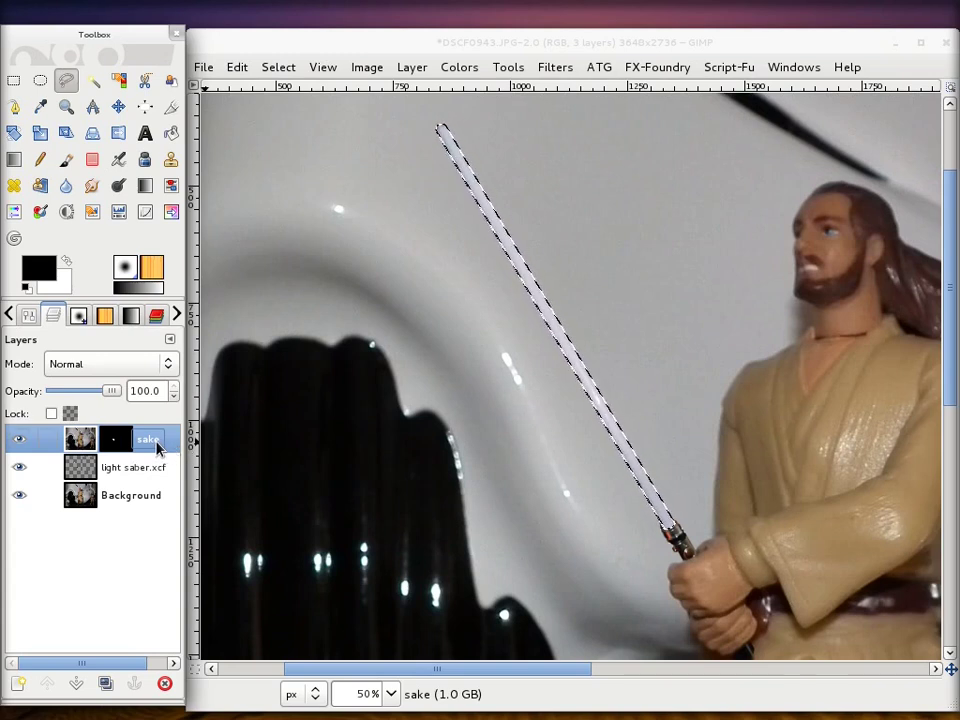
# Step: Create a new 'Visible' layer from the composite, briefly hiding and reshowing sake and Background
pyautogui.rightClick(56, 446)
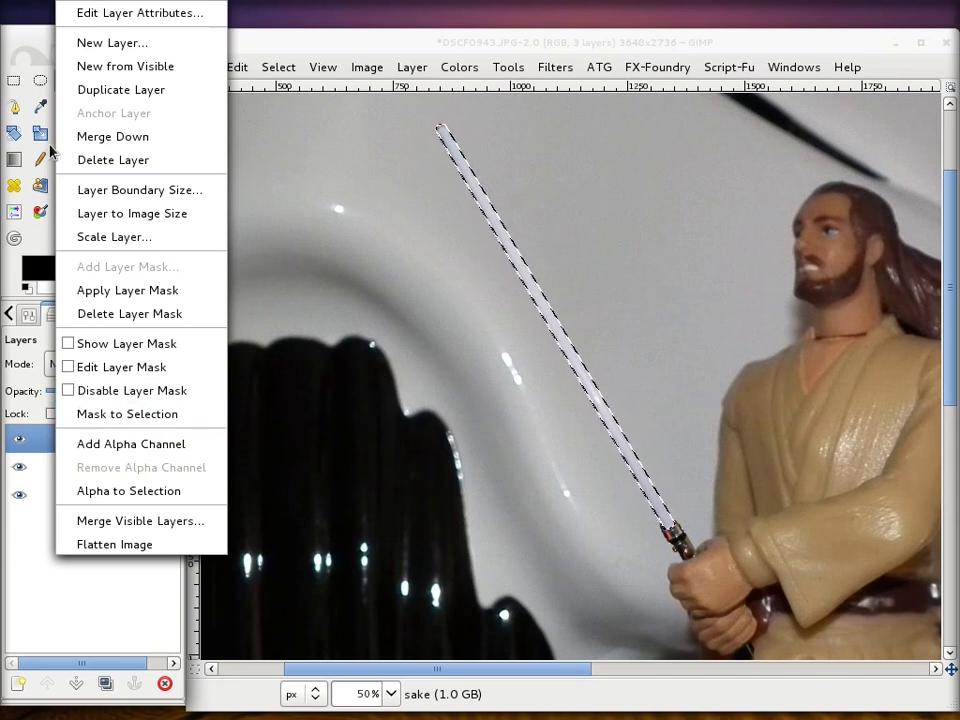
pyautogui.click(100, 77)
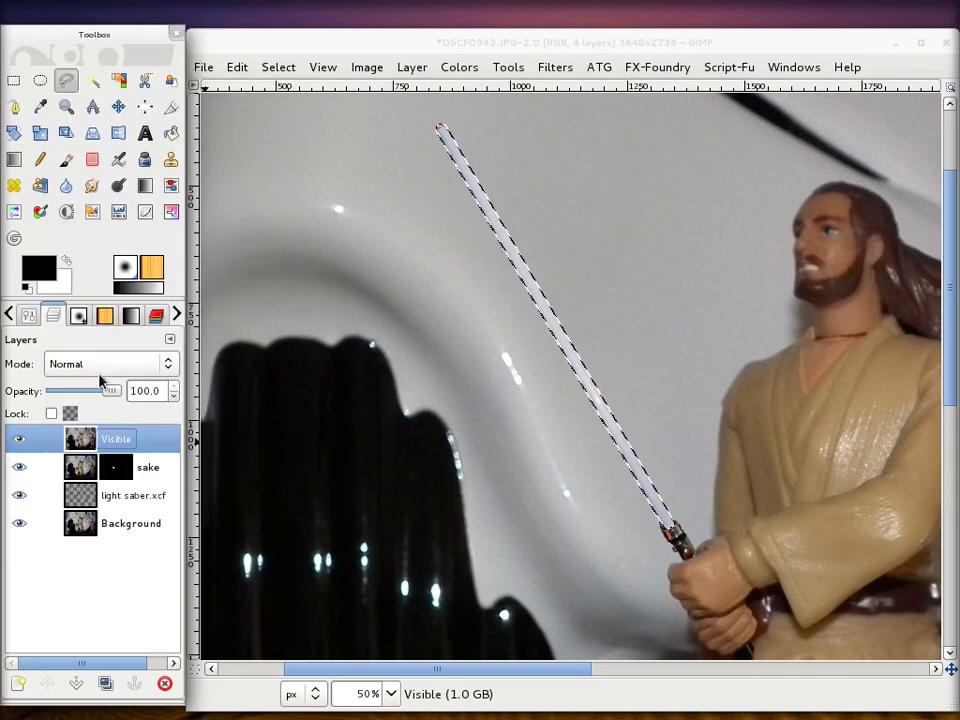
pyautogui.click(19, 467)
pyautogui.click(19, 523)
pyautogui.hotkey('ctrl', 'shift', 'a')
pyautogui.click(19, 467)
pyautogui.click(19, 523)
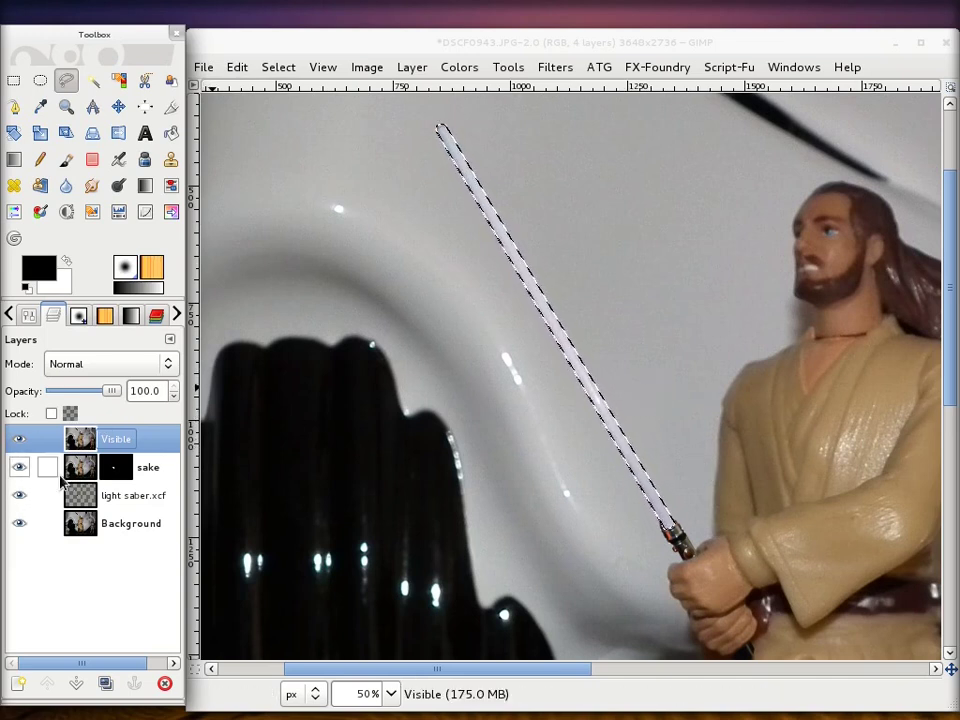
# Step: Toggle the Visible and sake layers to compare, leaving both shown
pyautogui.click(19, 439)
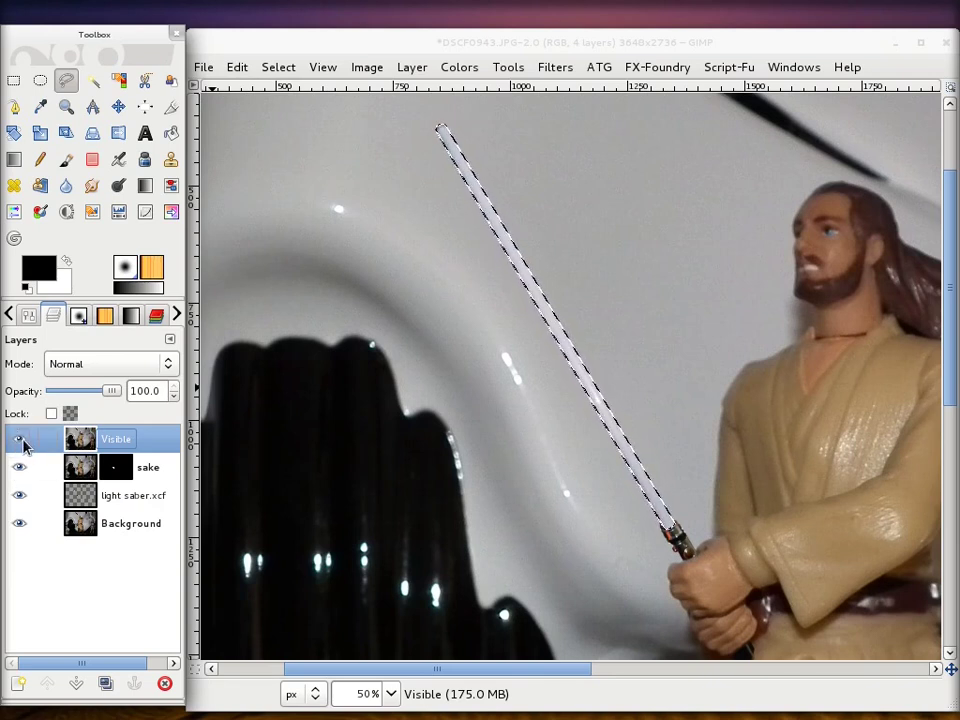
pyautogui.click(19, 439)
pyautogui.click(19, 440)
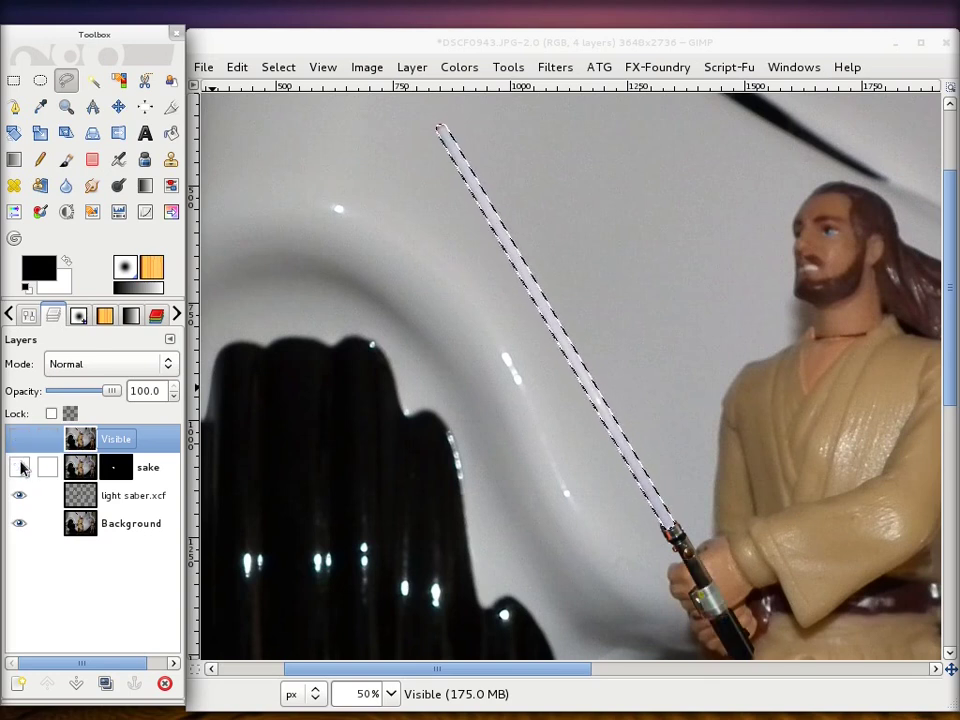
pyautogui.click(20, 467)
pyautogui.click(20, 467)
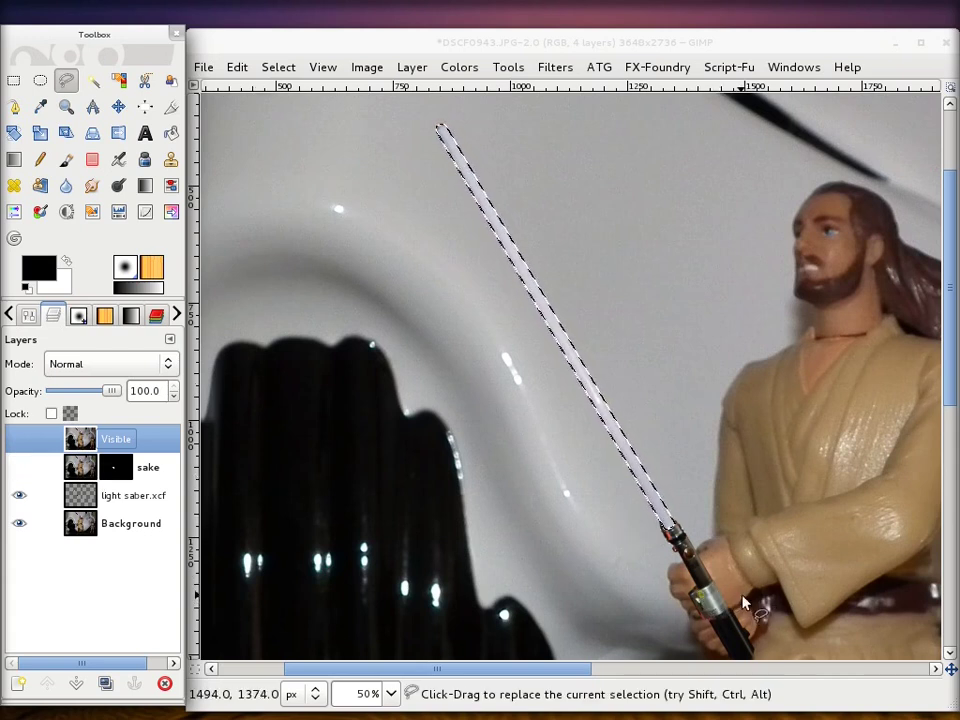
pyautogui.click(19, 467)
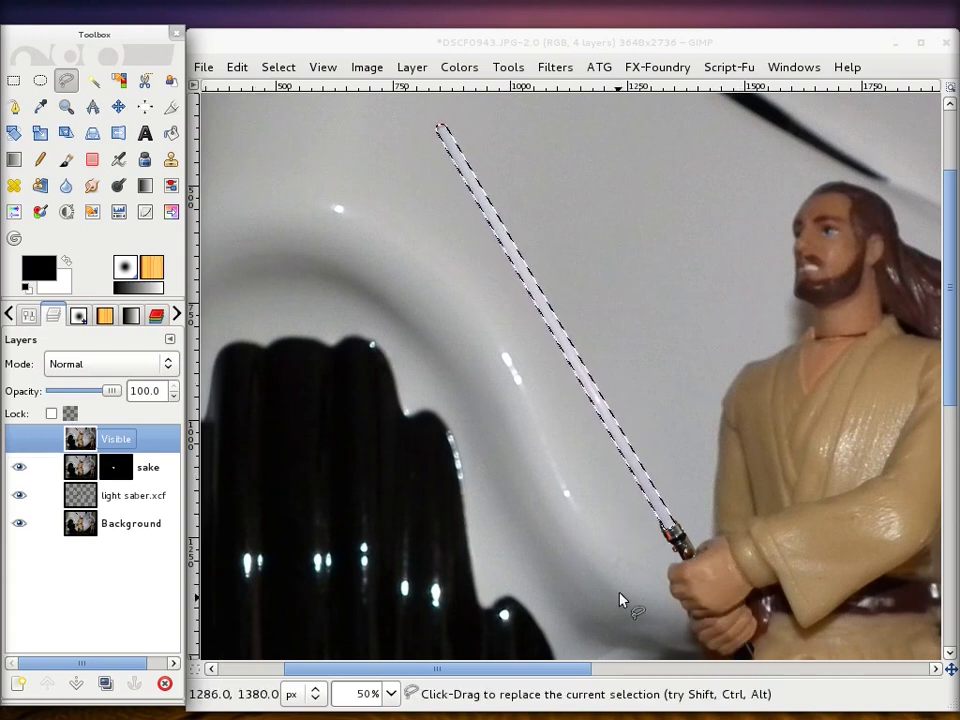
pyautogui.click(17, 440)
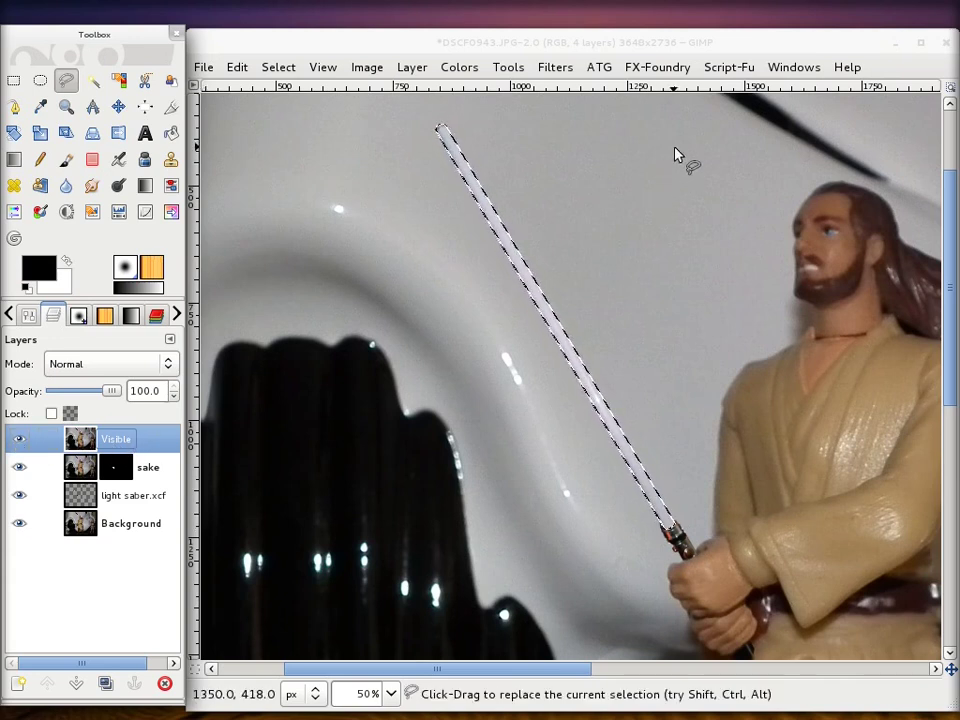
# Step: Run Script-Fu Lightsaber 1.3.0 with a deeper blue saber colour to create the LightSaber layer
pyautogui.click(729, 67)
pyautogui.moveTo(740, 91)
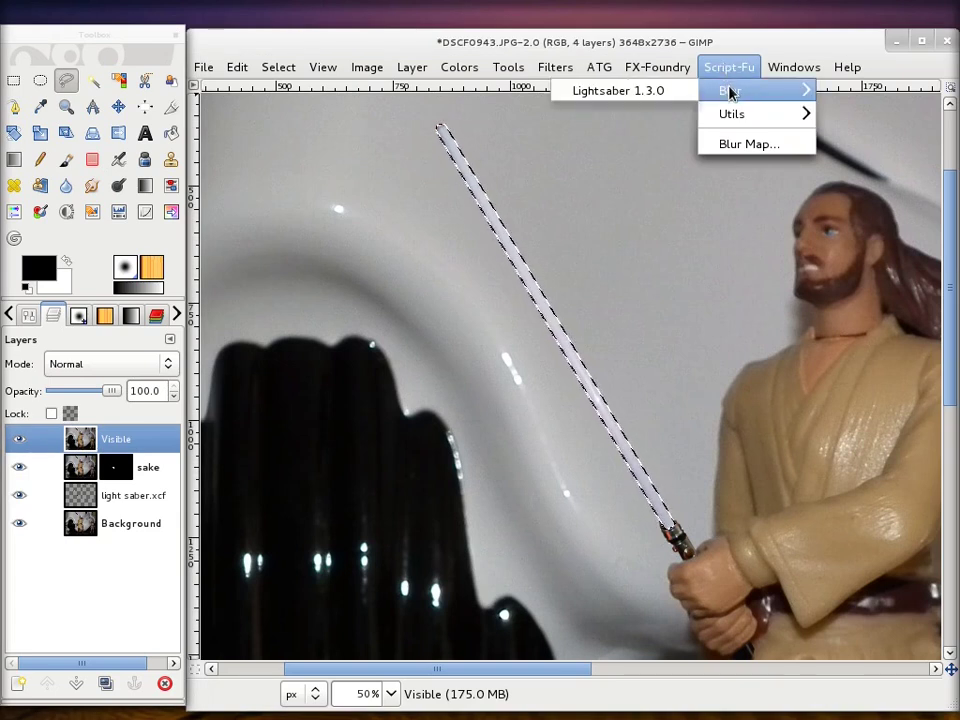
pyautogui.click(624, 97)
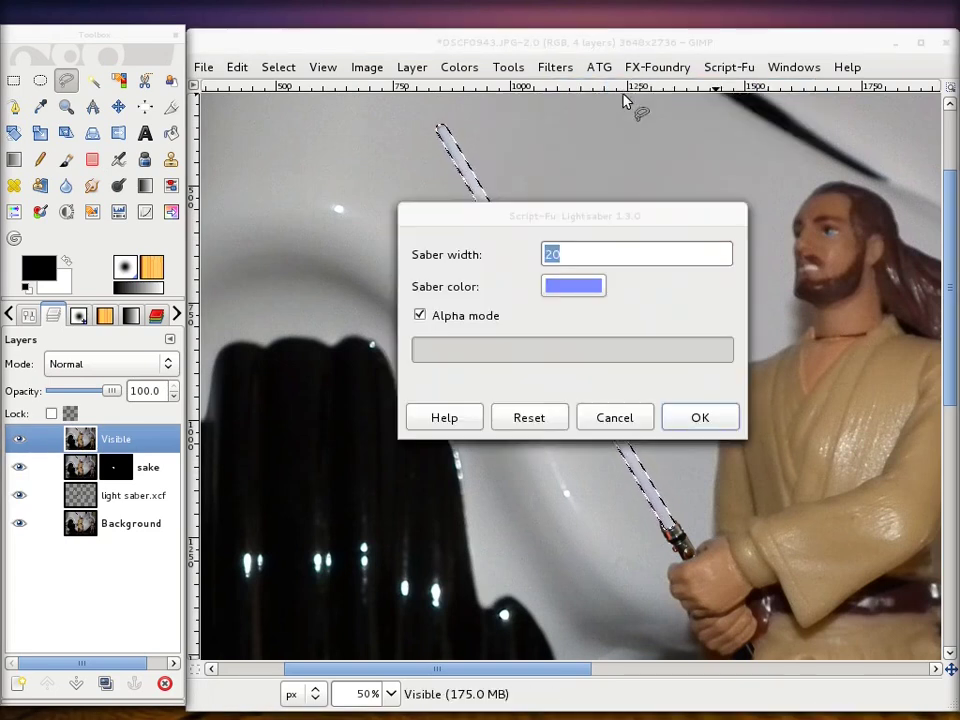
pyautogui.click(578, 288)
pyautogui.moveTo(470, 321)
pyautogui.mouseDown()
pyautogui.moveTo(488, 313)
pyautogui.moveTo(481, 328)
pyautogui.moveTo(492, 327)
pyautogui.mouseUp()
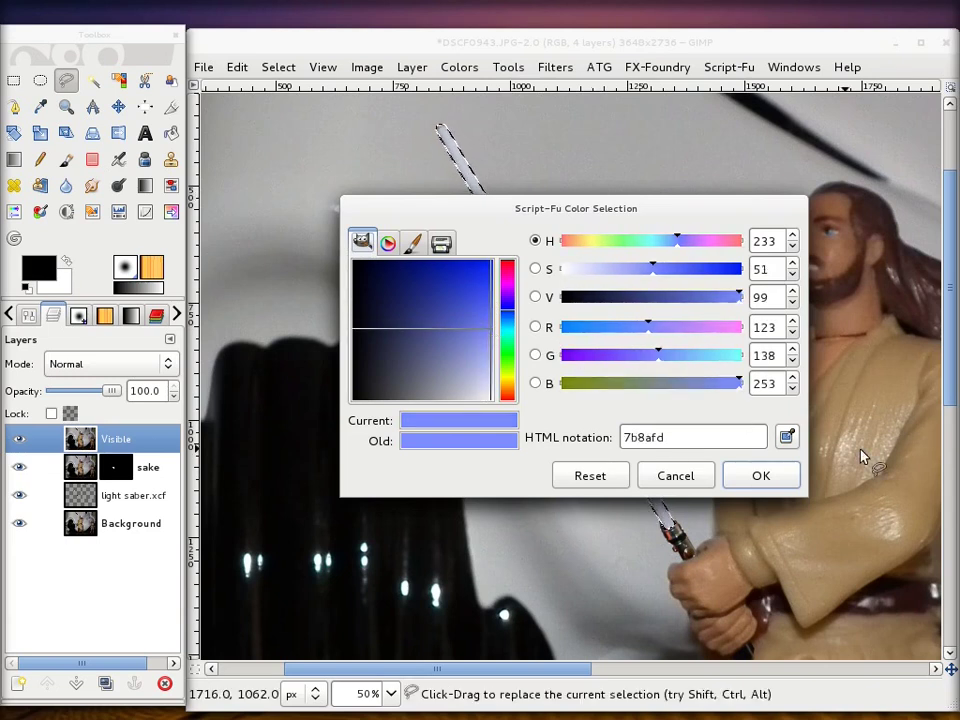
pyautogui.click(762, 476)
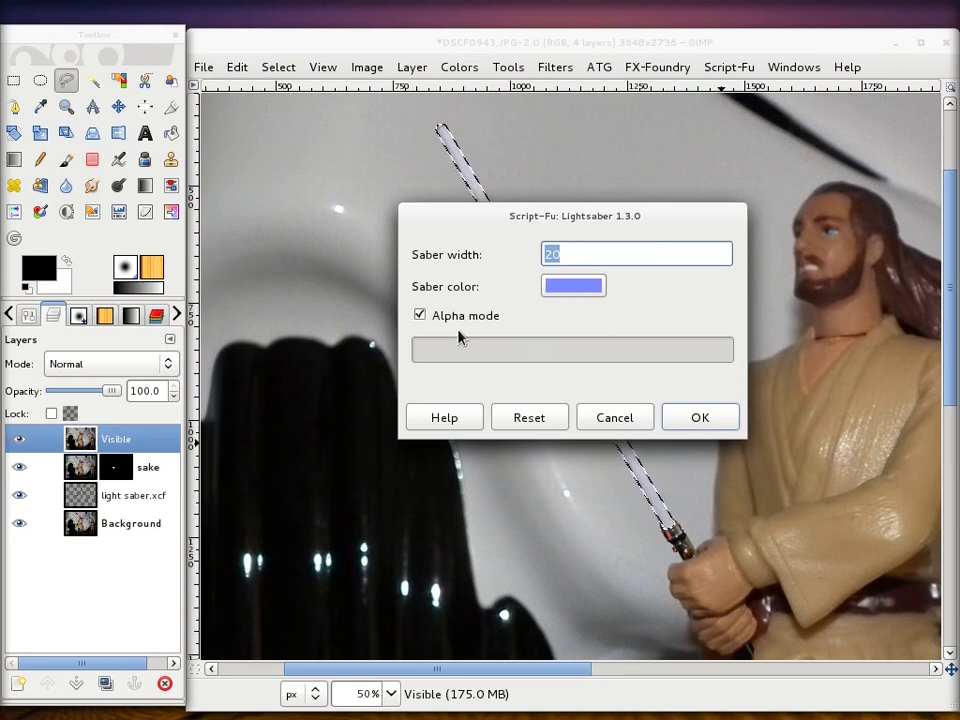
pyautogui.click(714, 419)
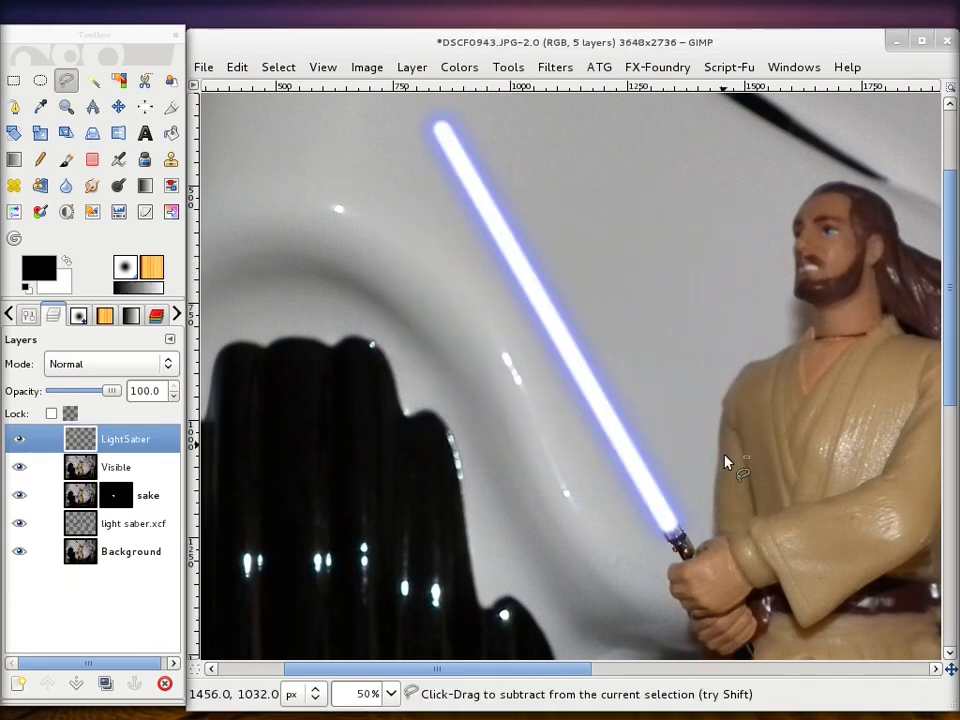
pyautogui.scroll(3, 716, 527)
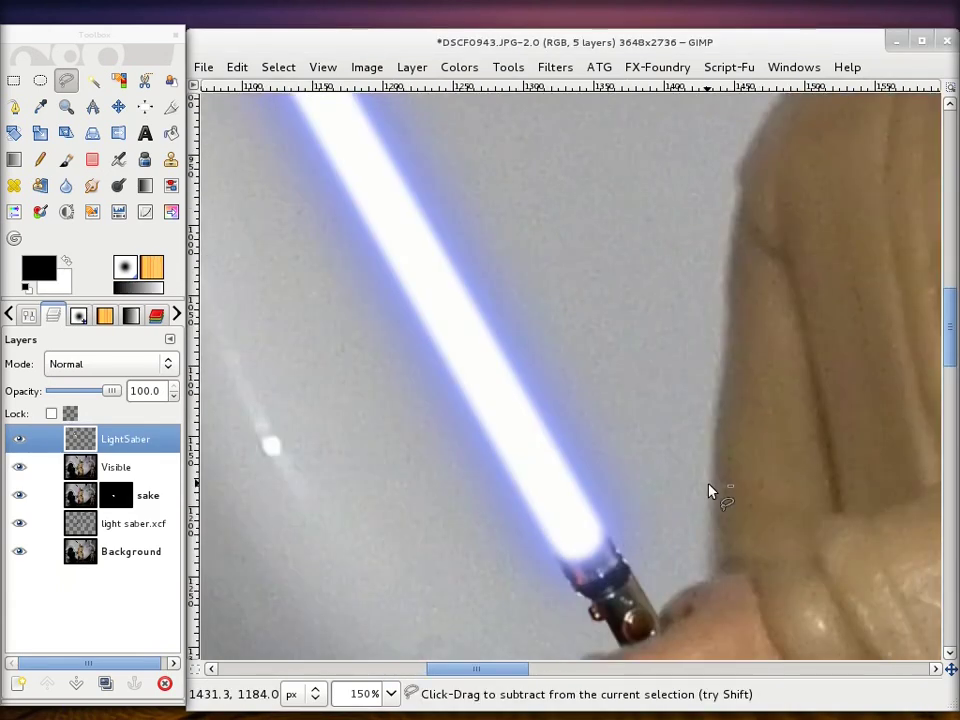
pyautogui.scroll(-4, 709, 491)
pyautogui.scroll(-2, 716, 458)
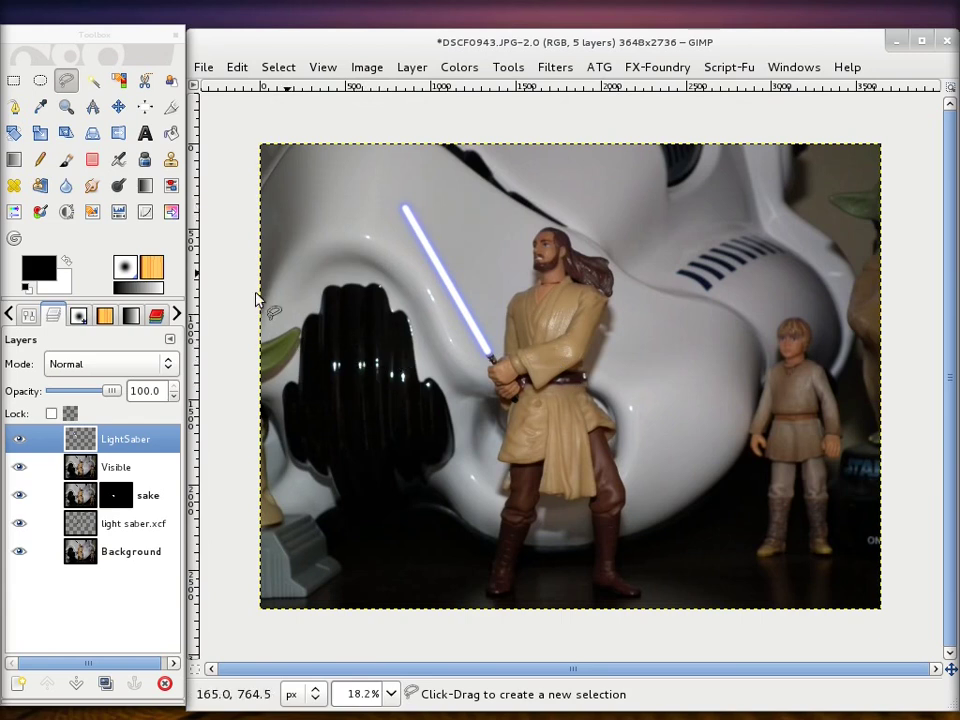
pyautogui.click(84, 441)
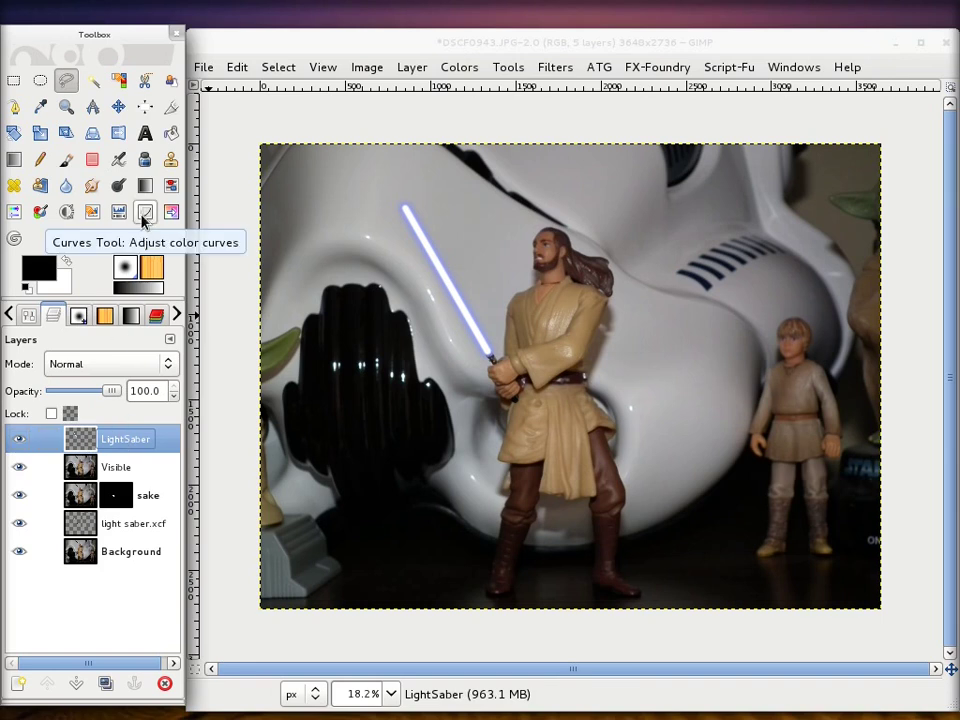
# Step: Open Hue-Saturation on the LightSaber layer and trial lightness and hue, resetting both to 0
pyautogui.click(13, 213)
pyautogui.click(484, 343)
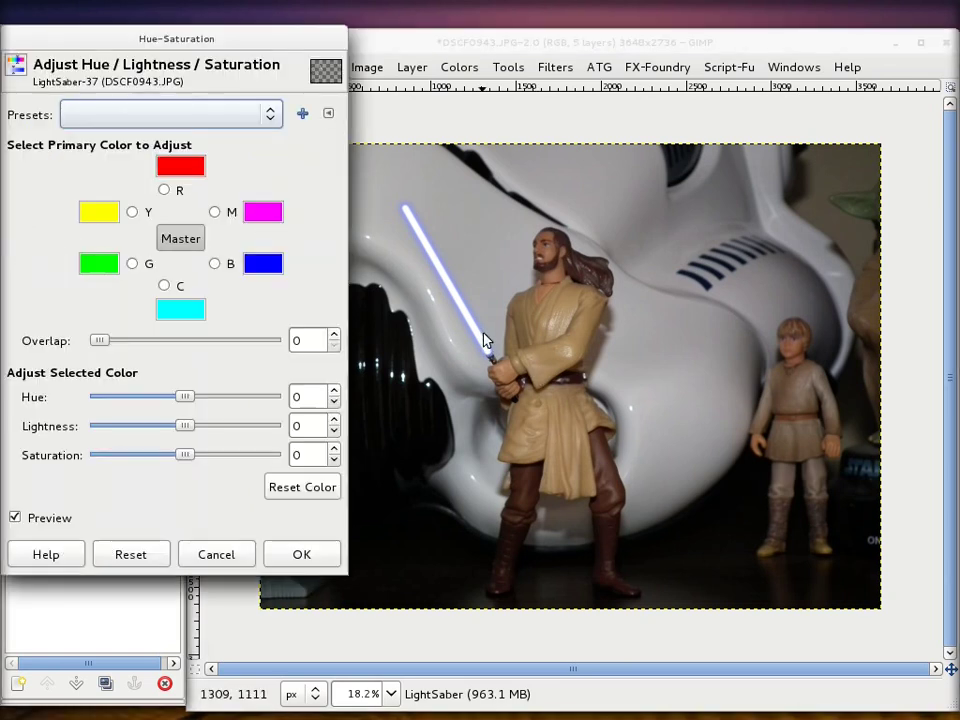
pyautogui.moveTo(193, 45); pyautogui.dragTo(761, 137)
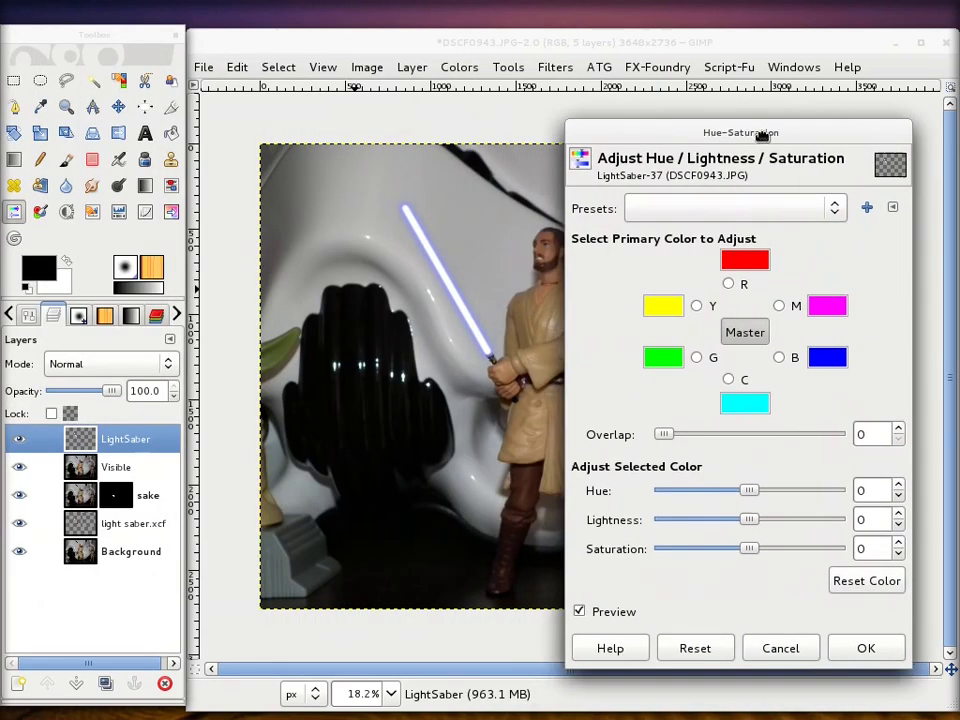
pyautogui.moveTo(768, 516)
pyautogui.mouseDown()
pyautogui.moveTo(780, 522)
pyautogui.moveTo(731, 521)
pyautogui.moveTo(740, 522)
pyautogui.mouseUp()
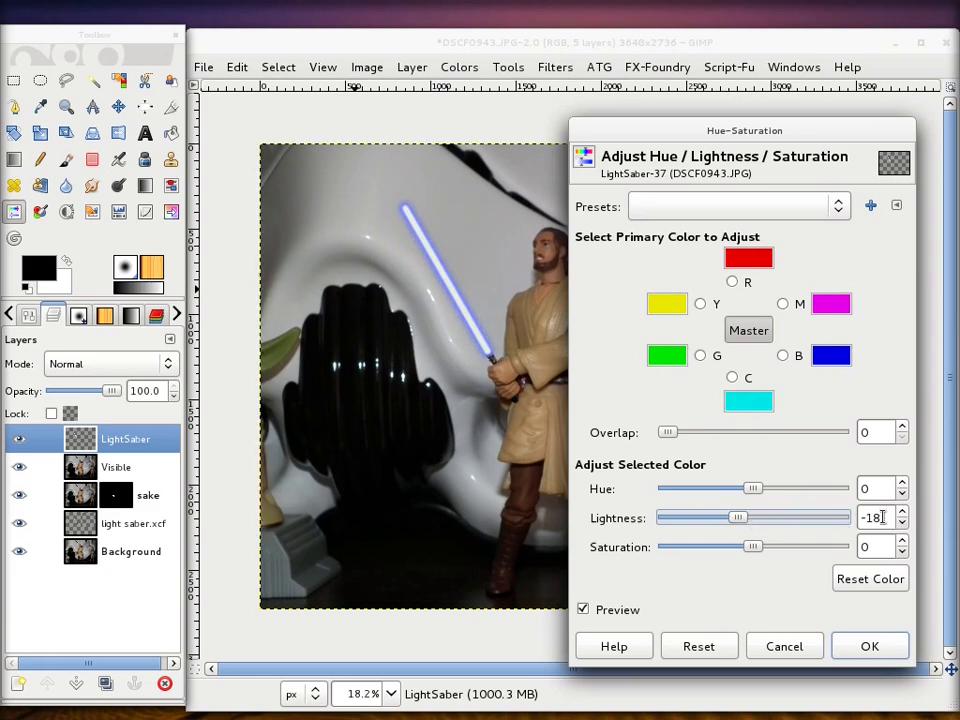
pyautogui.press('Return')
pyautogui.moveTo(752, 490)
pyautogui.mouseDown()
pyautogui.moveTo(778, 489)
pyautogui.moveTo(734, 490)
pyautogui.moveTo(757, 487)
pyautogui.mouseUp()
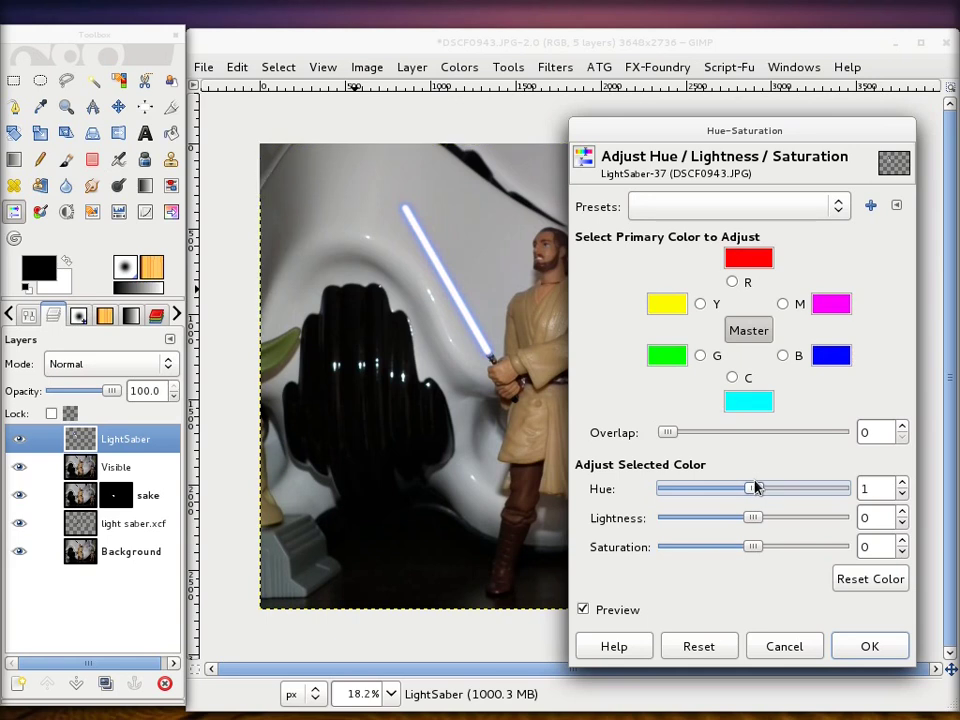
pyautogui.click(900, 494)
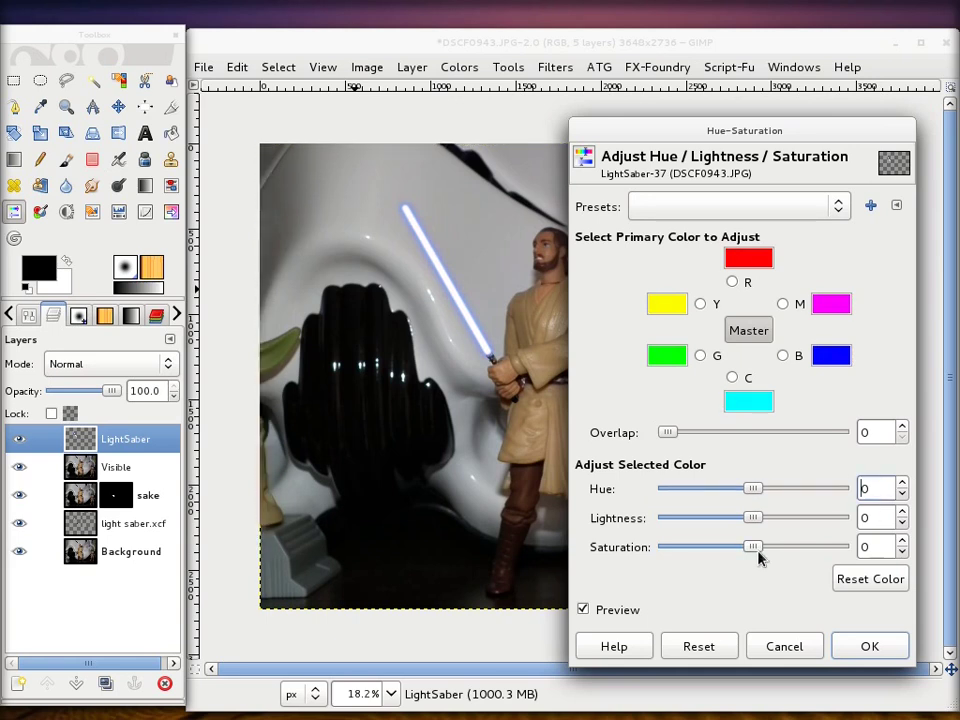
# Step: For the blue range, set saturation 100, hue 0 and lightness -29
pyautogui.moveTo(756, 555); pyautogui.dragTo(859, 551)
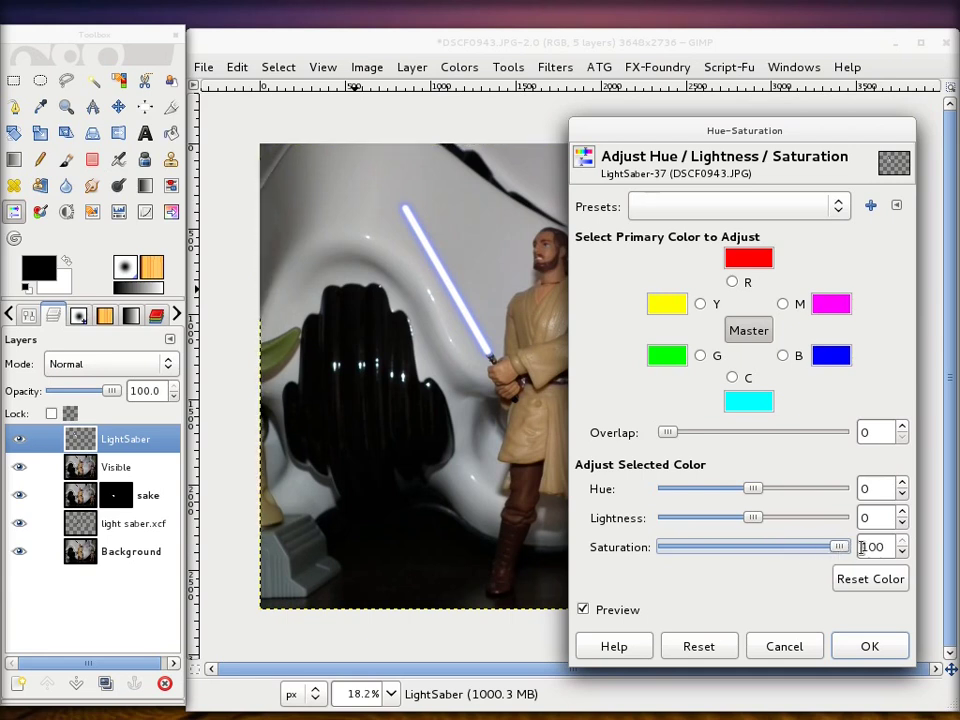
pyautogui.click(797, 357)
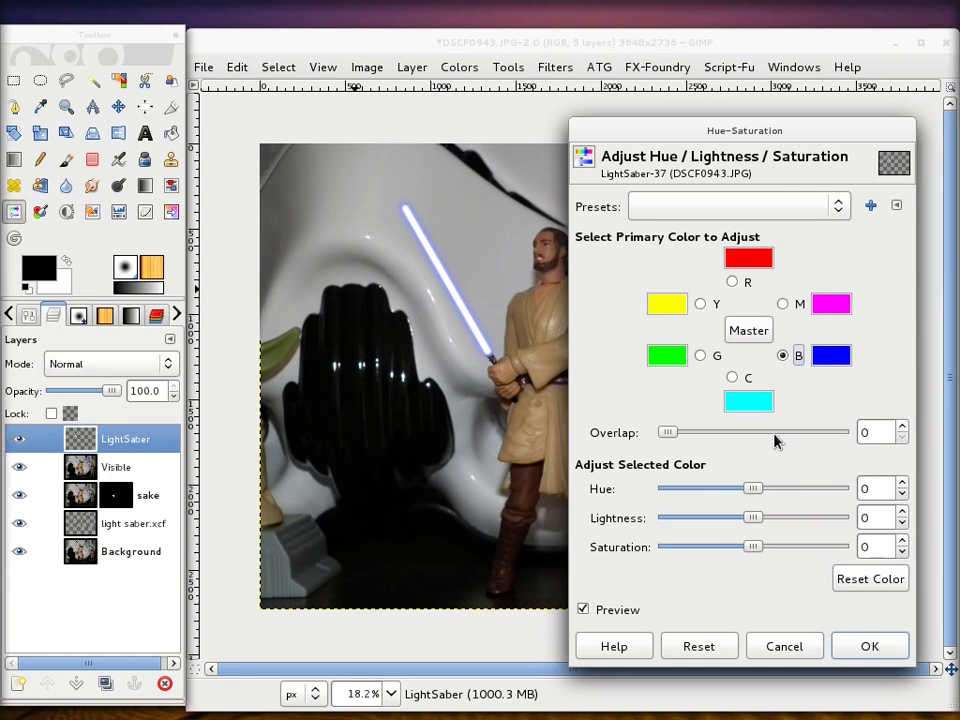
pyautogui.moveTo(814, 548); pyautogui.dragTo(845, 548)
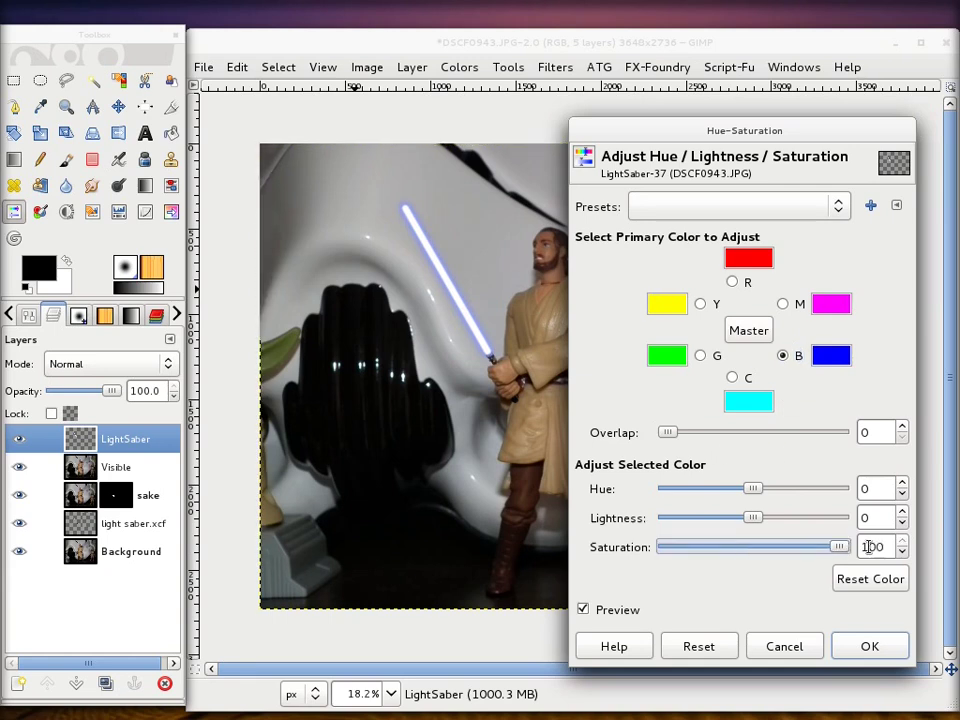
pyautogui.moveTo(668, 438); pyautogui.dragTo(688, 437)
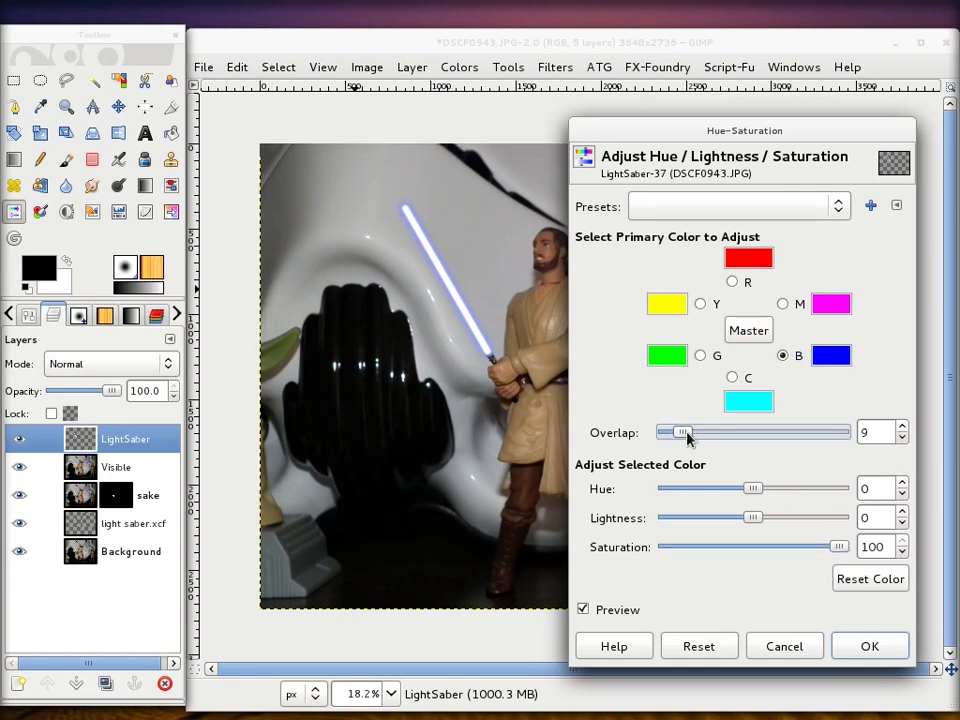
pyautogui.moveTo(754, 489)
pyautogui.mouseDown()
pyautogui.moveTo(781, 493)
pyautogui.moveTo(748, 495)
pyautogui.moveTo(763, 491)
pyautogui.moveTo(744, 521)
pyautogui.moveTo(731, 523)
pyautogui.mouseUp()
pyautogui.doubleClick(868, 488)
pyautogui.write('0')
pyautogui.press('Return')
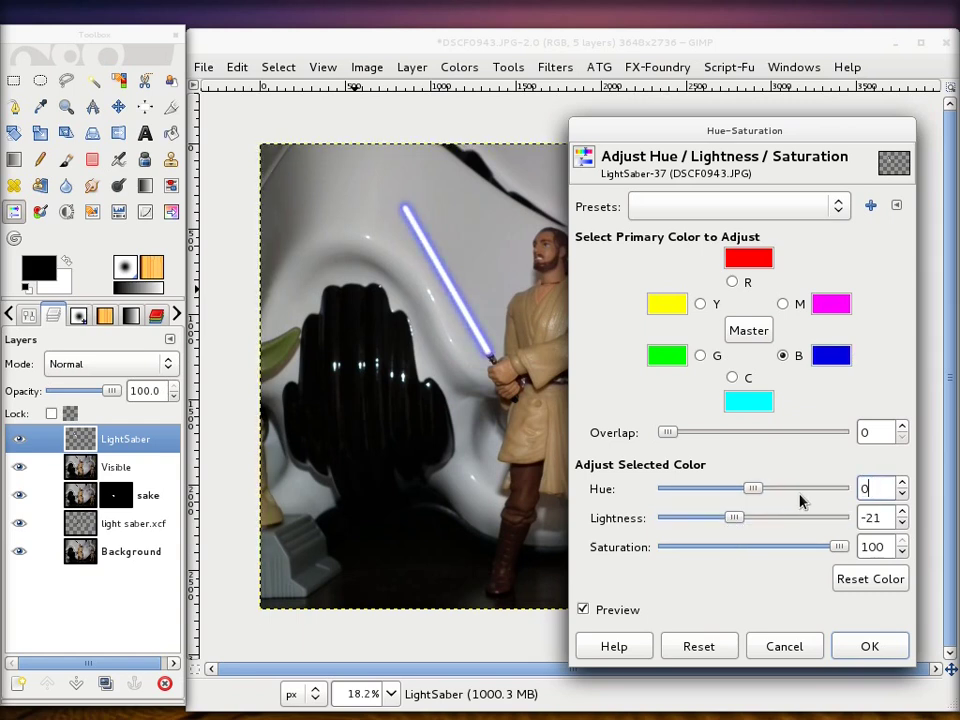
pyautogui.moveTo(737, 521)
pyautogui.mouseDown()
pyautogui.moveTo(726, 521)
pyautogui.moveTo(735, 521)
pyautogui.mouseUp()
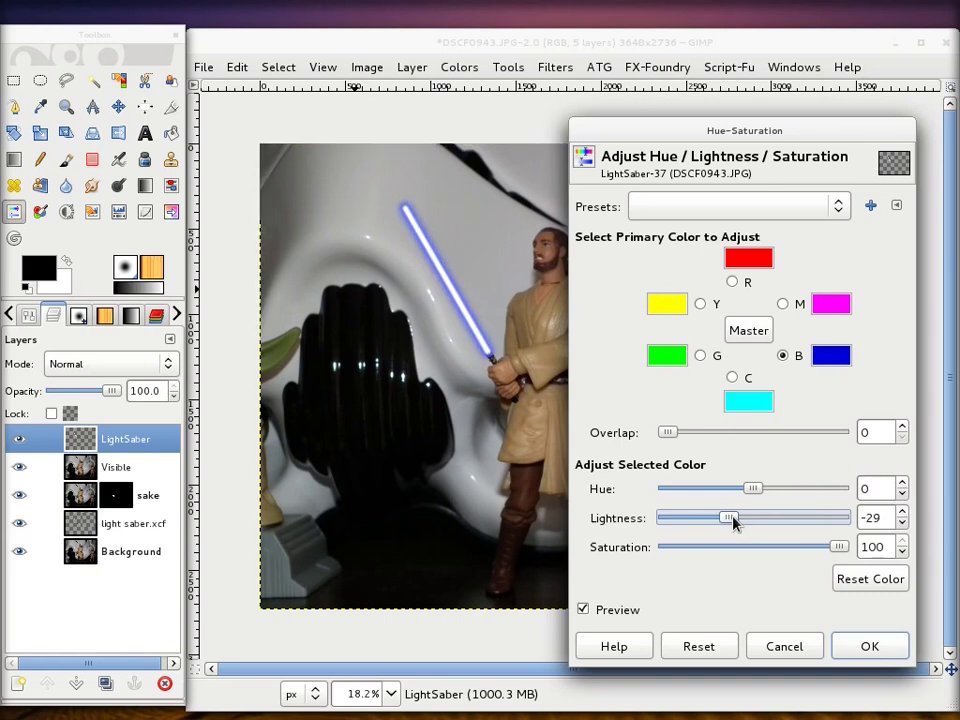
# Step: Apply the Hue-Saturation adjustment to the LightSaber layer
pyautogui.click(878, 648)
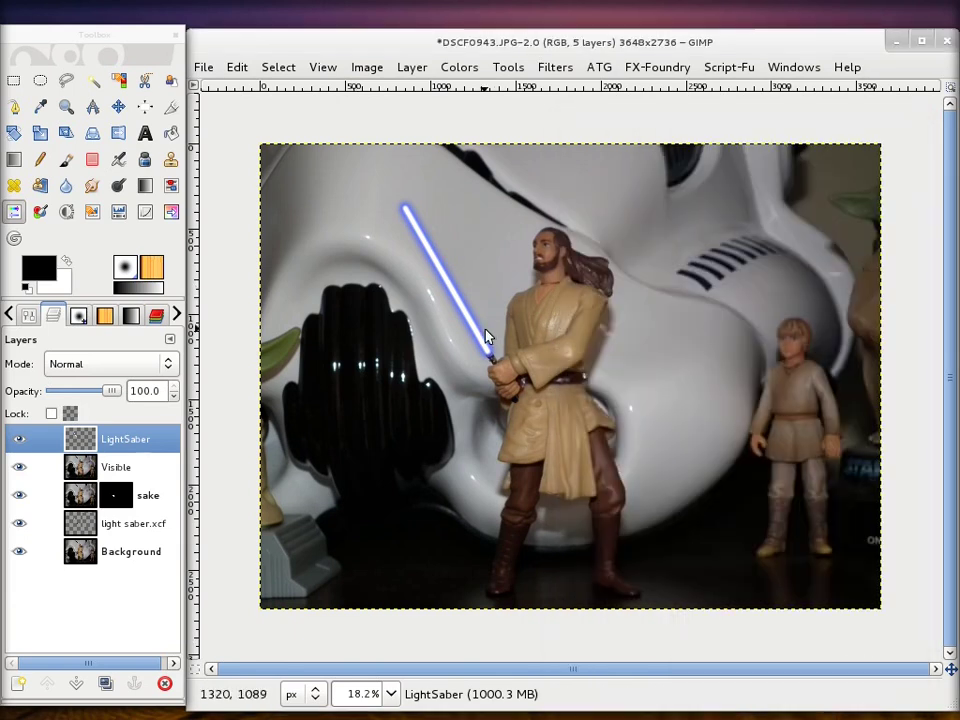
pyautogui.keyDown('ctrl'); pyautogui.scroll(2, 487, 336); pyautogui.keyUp('ctrl')
pyautogui.keyDown('ctrl'); pyautogui.scroll(1, 487, 336); pyautogui.keyUp('ctrl')
pyautogui.keyDown('ctrl'); pyautogui.scroll(3, 486, 340); pyautogui.keyUp('ctrl')
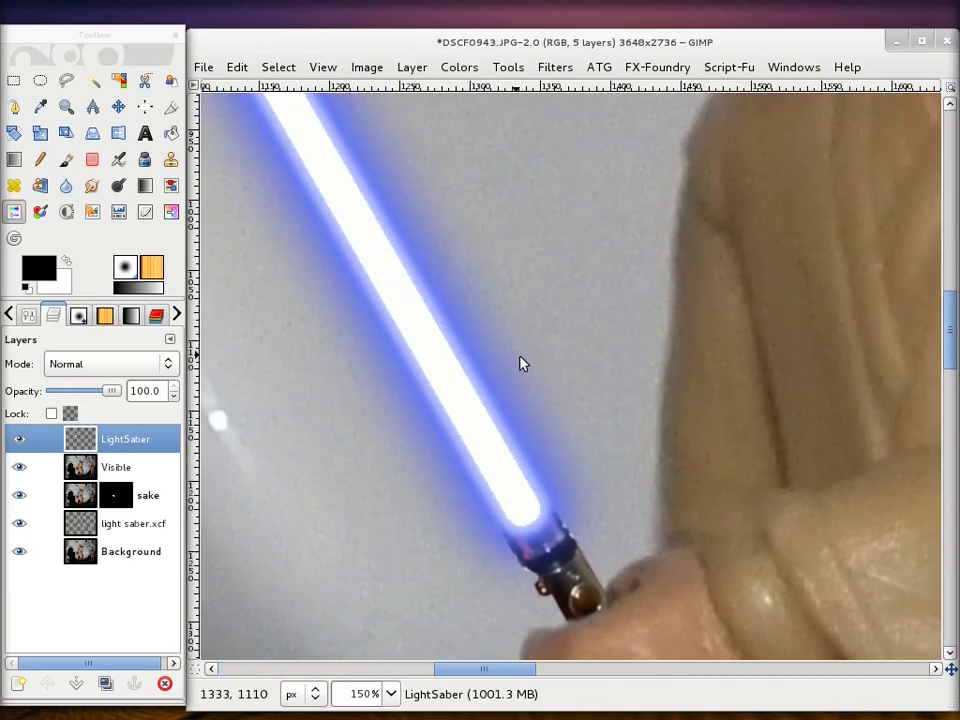
pyautogui.keyDown('ctrl'); pyautogui.scroll(1, 536, 390); pyautogui.keyUp('ctrl')
pyautogui.keyDown('ctrl'); pyautogui.scroll(2, 536, 390); pyautogui.keyUp('ctrl')
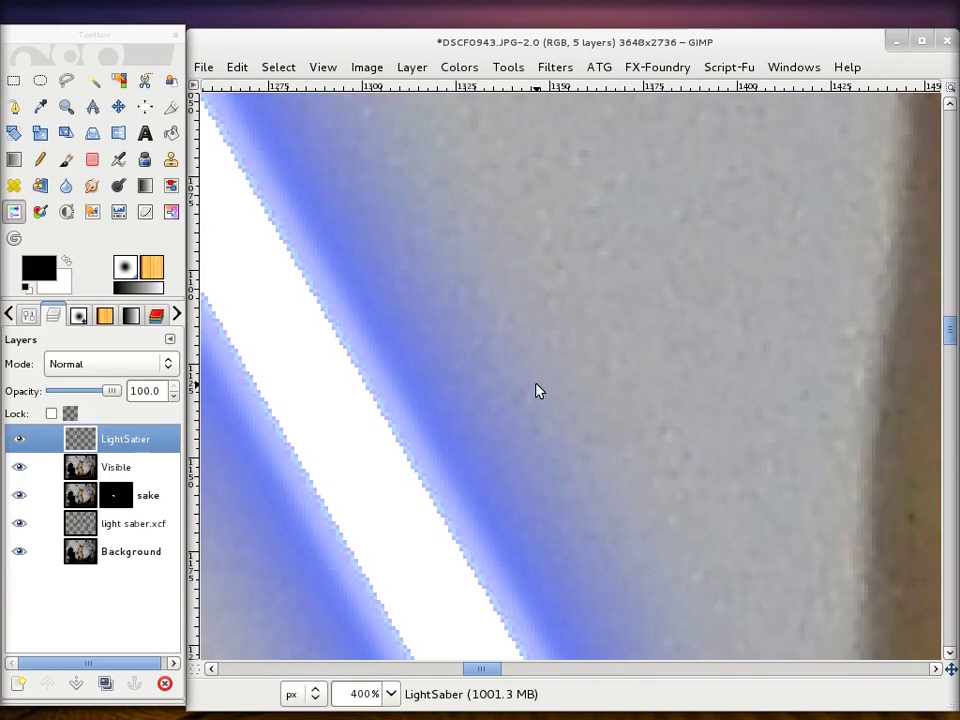
pyautogui.keyDown('ctrl'); pyautogui.scroll(-4, 536, 390); pyautogui.keyUp('ctrl')
pyautogui.keyDown('ctrl'); pyautogui.scroll(-4, 536, 390); pyautogui.keyUp('ctrl')
pyautogui.keyDown('ctrl'); pyautogui.scroll(-1, 536, 390); pyautogui.keyUp('ctrl')
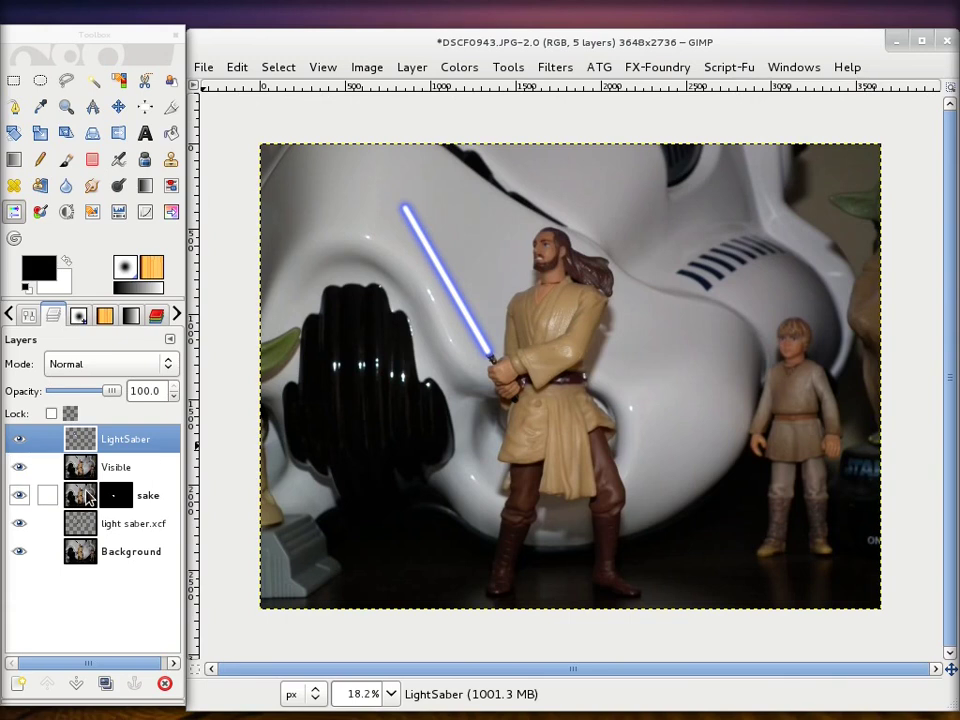
# Step: Try moving the LightSaber layer, undo the move, and make the Visible layer active
pyautogui.click(111, 468)
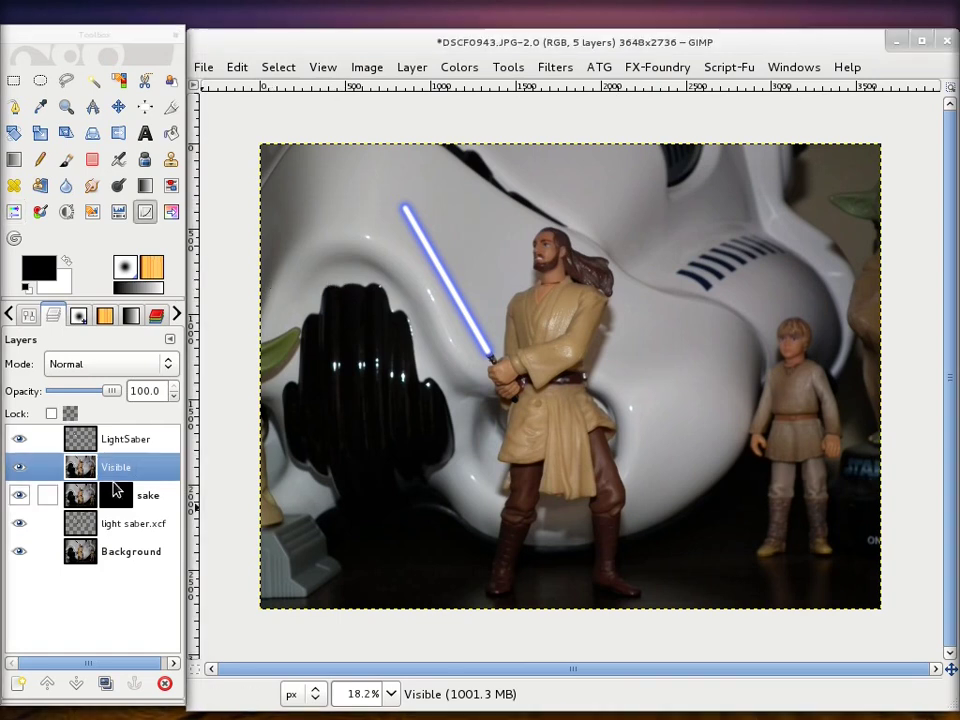
pyautogui.click(131, 437)
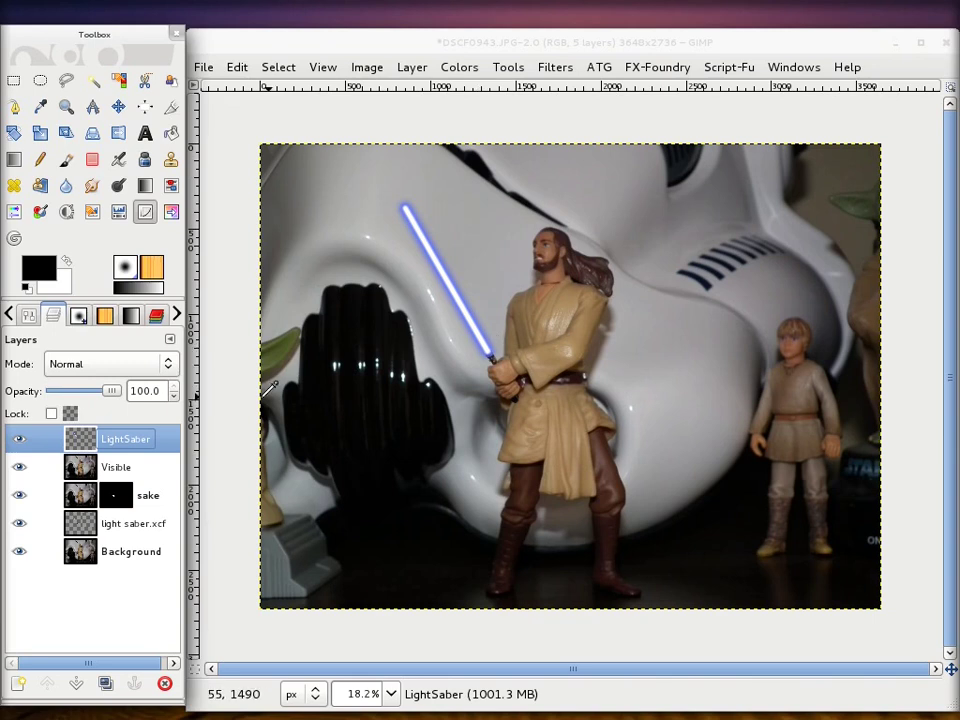
pyautogui.click(94, 473)
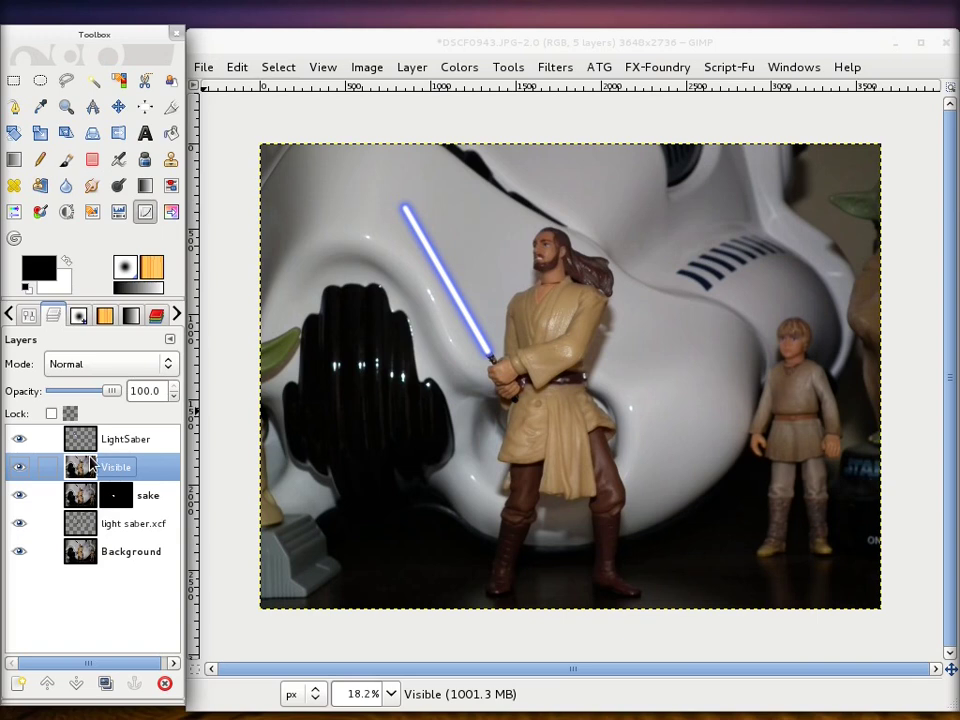
pyautogui.click(95, 446)
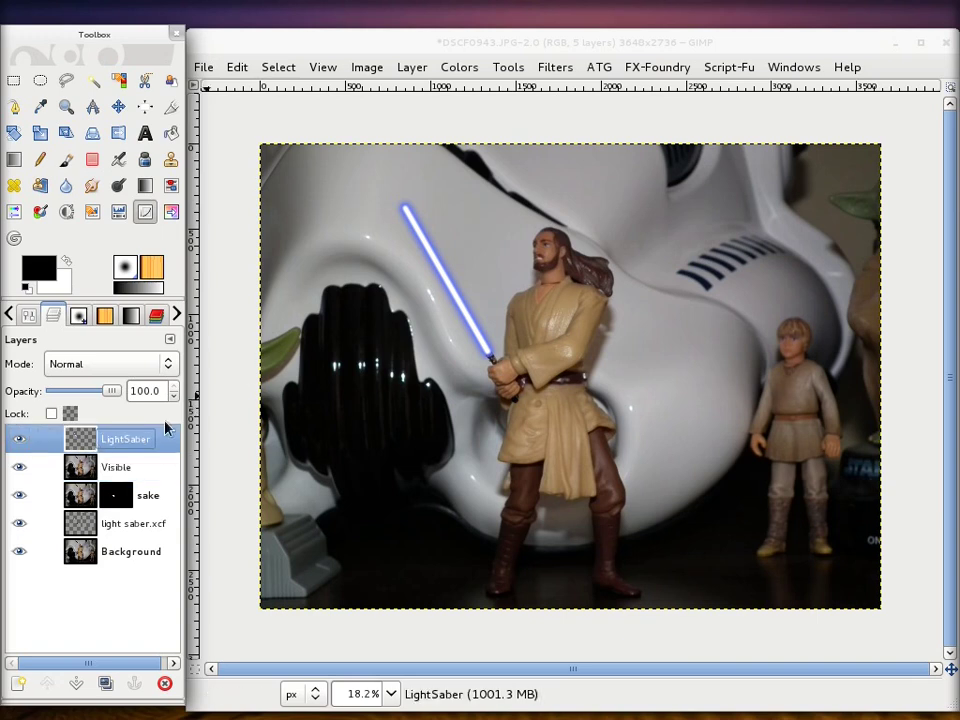
pyautogui.click(118, 106)
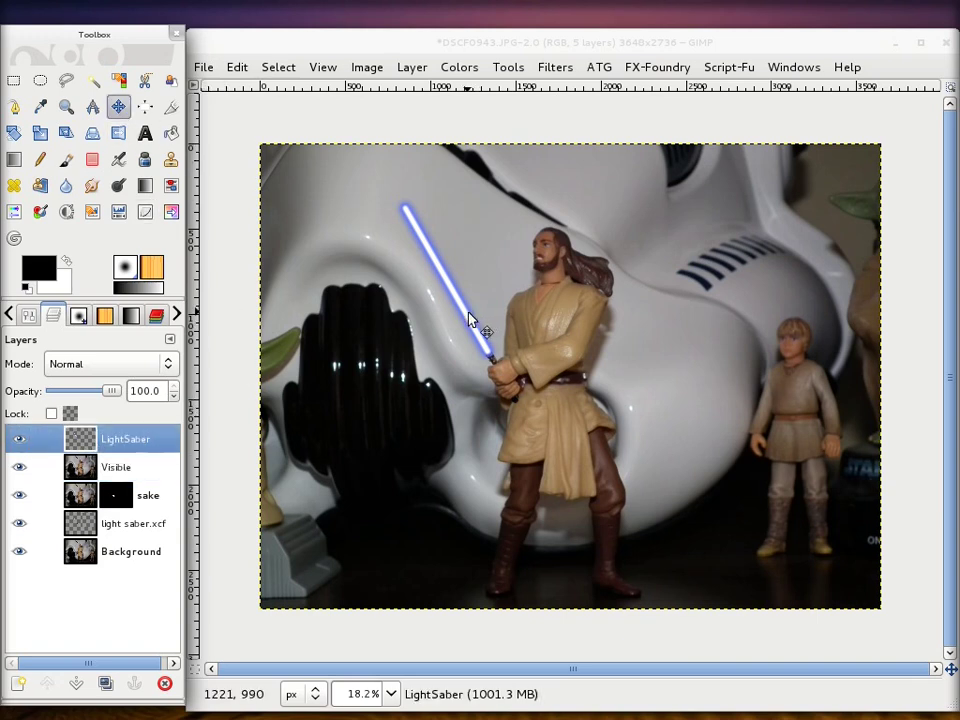
pyautogui.moveTo(470, 320); pyautogui.dragTo(418, 350)
pyautogui.hotkey('ctrl', 'z')
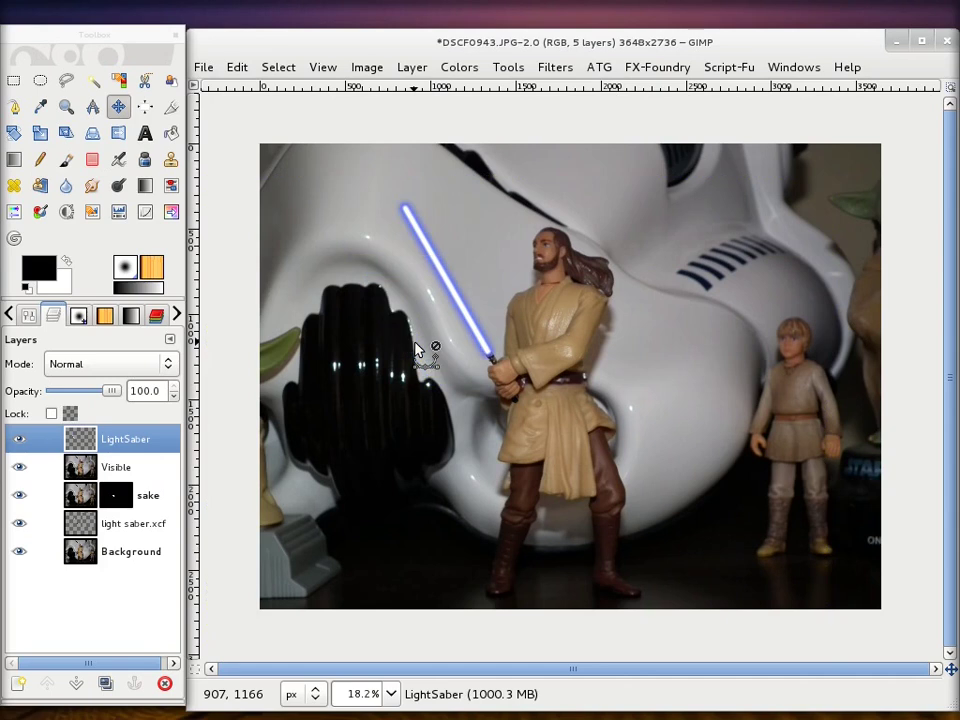
pyautogui.click(124, 478)
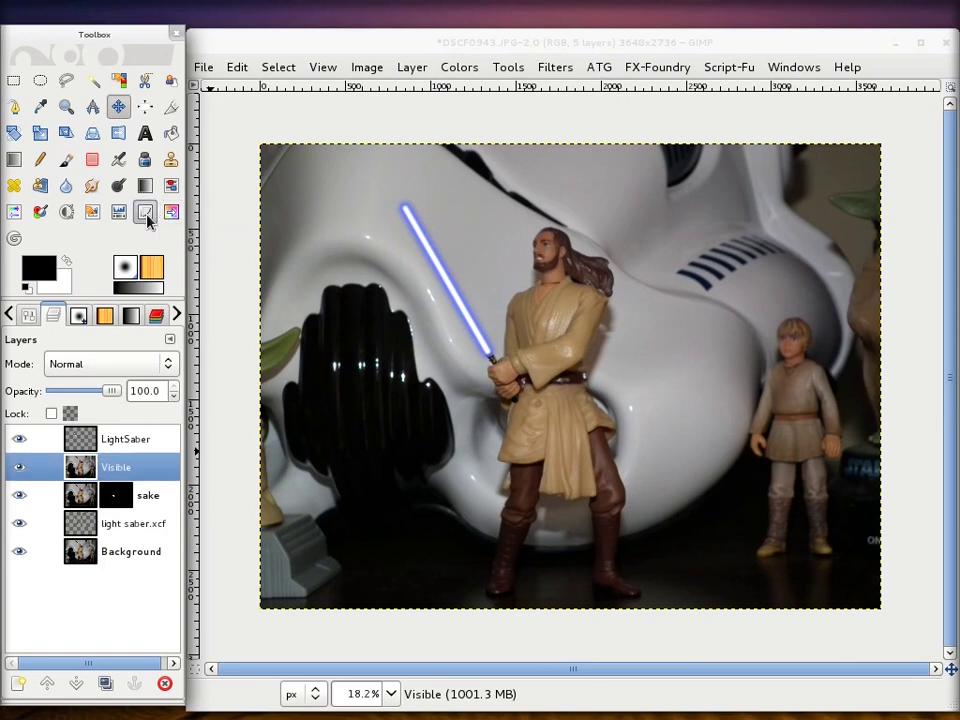
# Step: Apply an S-shaped Curves adjustment to the Visible layer, darkening shadows and lifting highlights
pyautogui.click(145, 211)
pyautogui.click(450, 336)
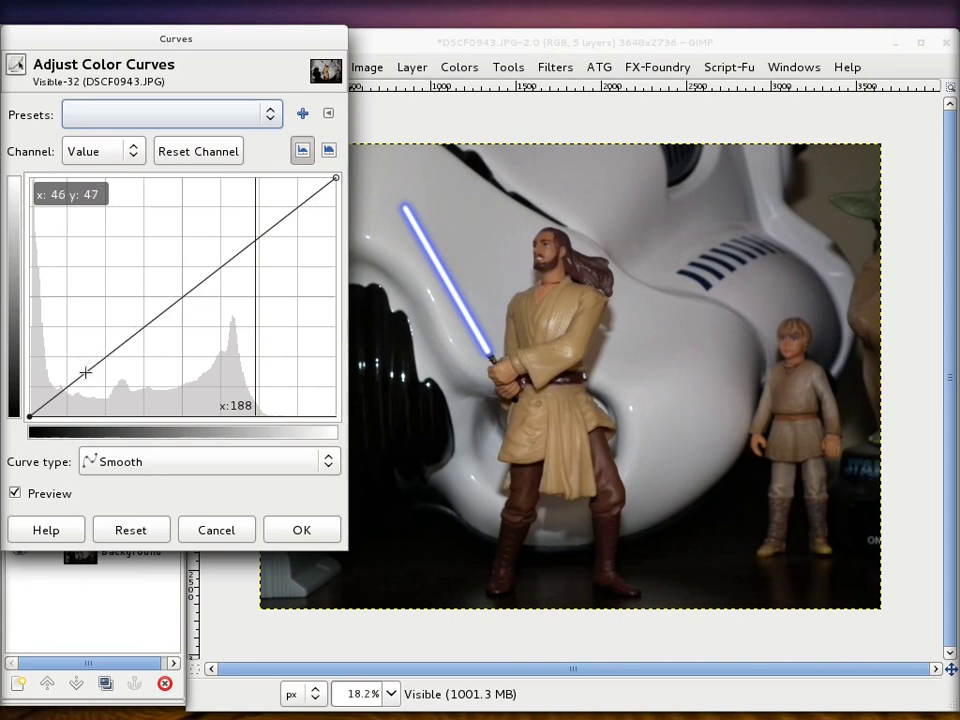
pyautogui.moveTo(86, 376); pyautogui.dragTo(93, 381)
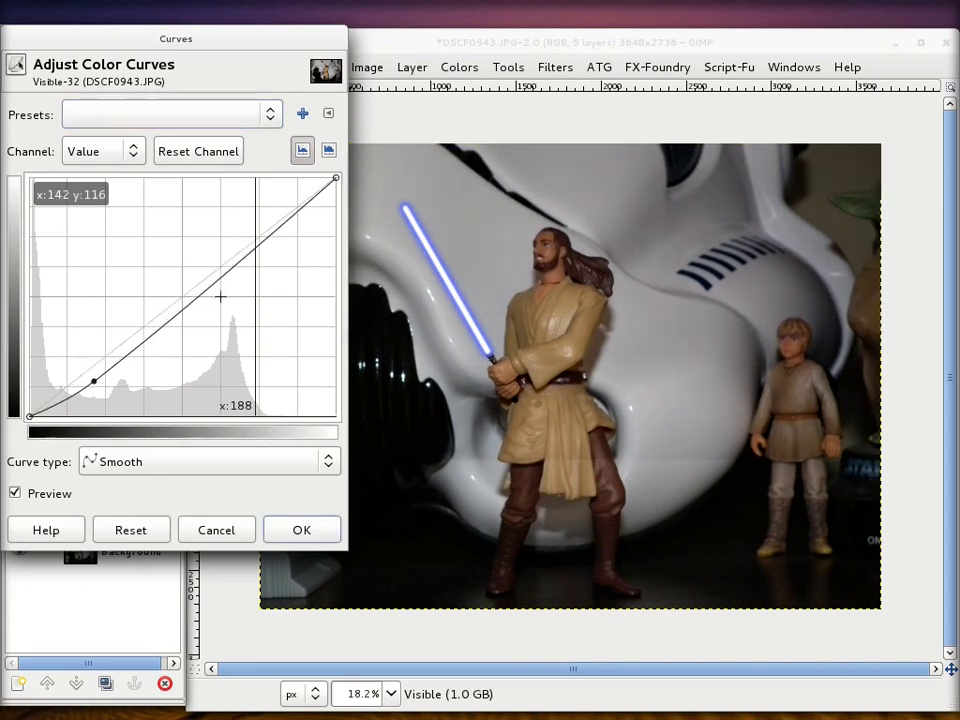
pyautogui.moveTo(249, 253)
pyautogui.mouseDown()
pyautogui.moveTo(213, 237)
pyautogui.moveTo(257, 201)
pyautogui.moveTo(237, 218)
pyautogui.mouseUp()
pyautogui.moveTo(93, 385)
pyautogui.mouseDown()
pyautogui.moveTo(86, 360)
pyautogui.moveTo(100, 371)
pyautogui.moveTo(92, 373)
pyautogui.mouseUp()
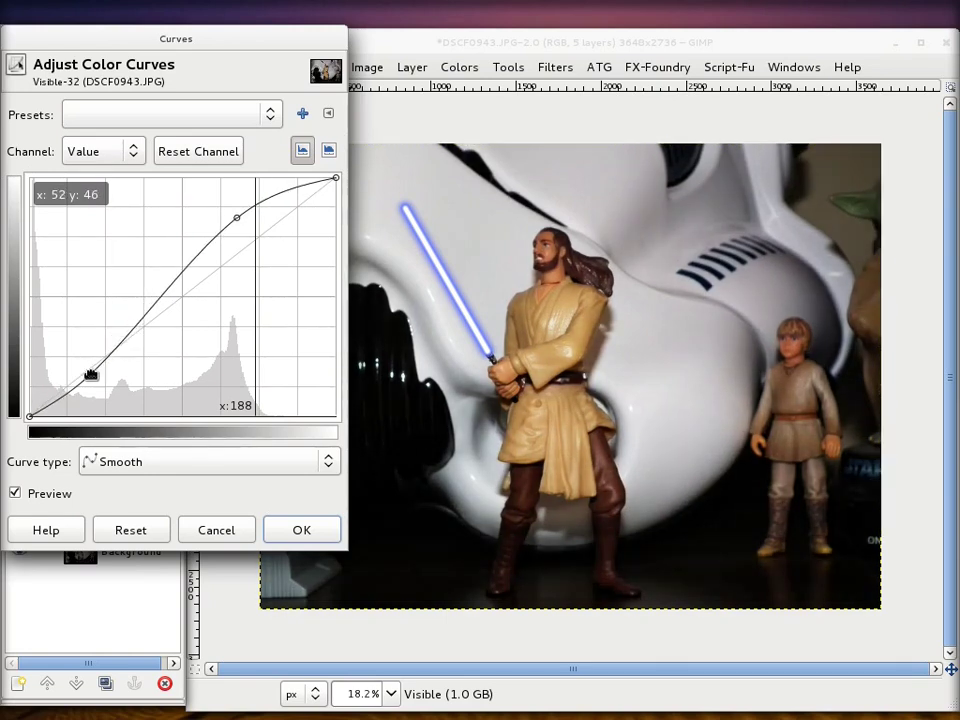
pyautogui.moveTo(233, 40); pyautogui.dragTo(480, 46)
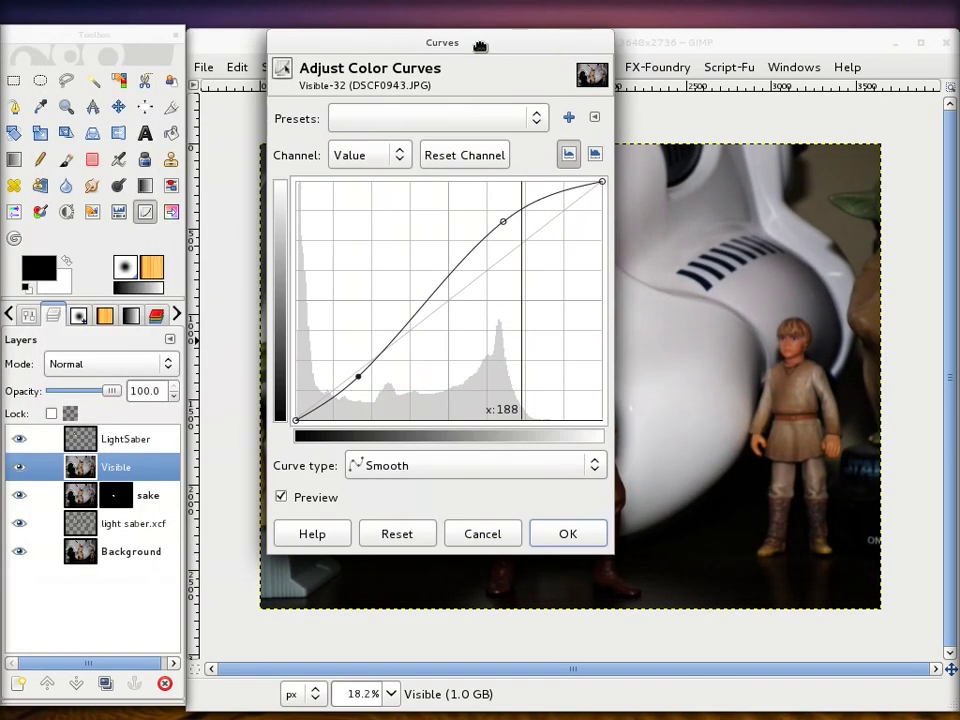
pyautogui.click(466, 540)
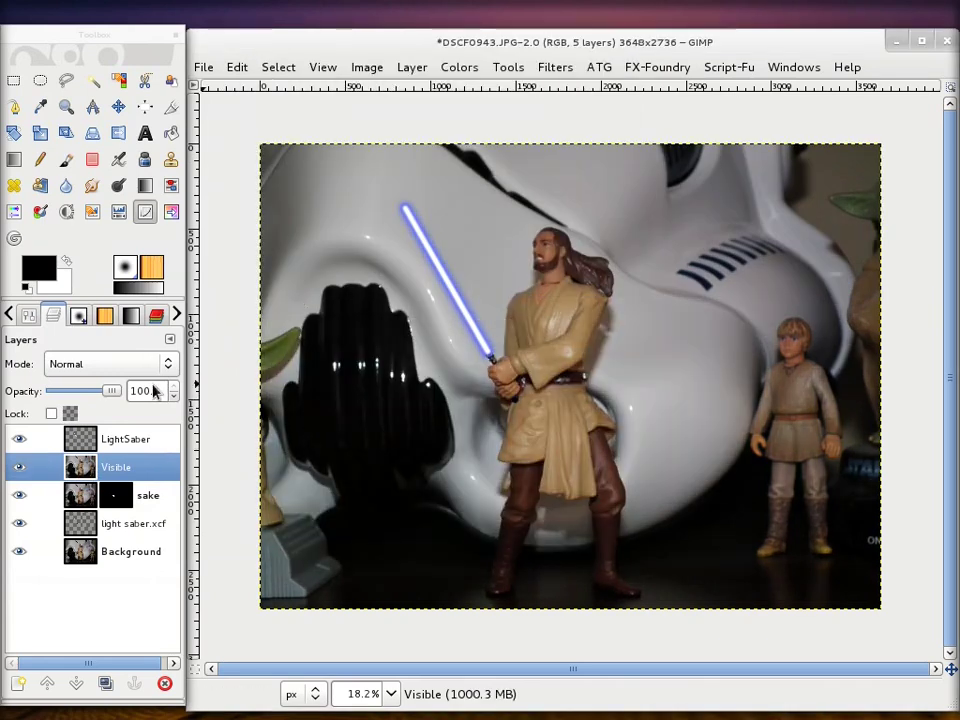
# Step: Duplicate the Visible layer and apply a stronger S-curve to the Visible copy
pyautogui.click(107, 684)
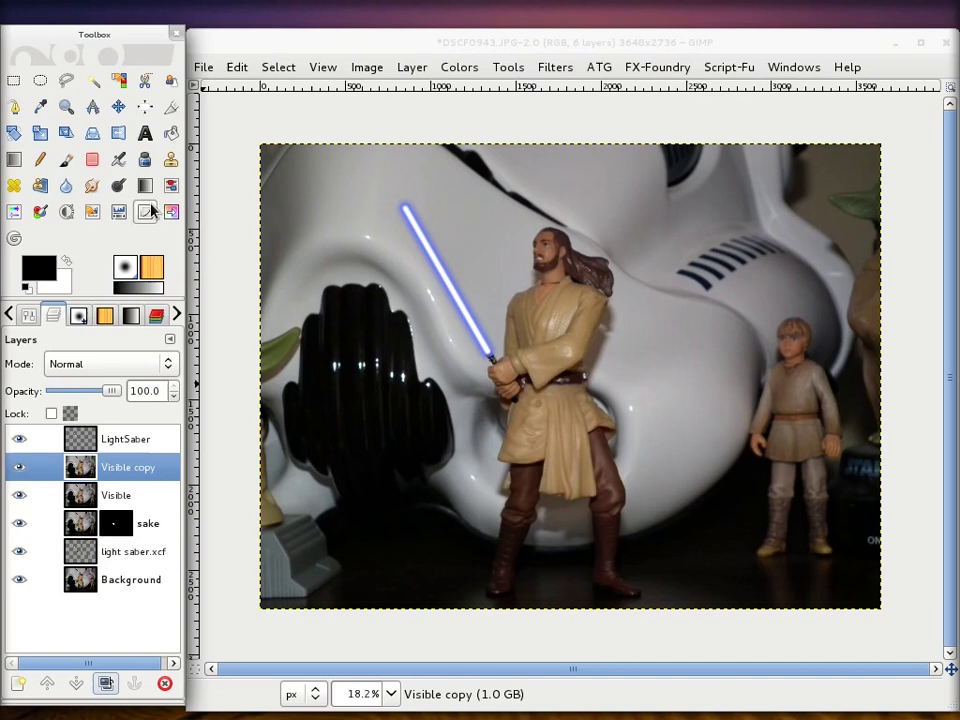
pyautogui.click(385, 334)
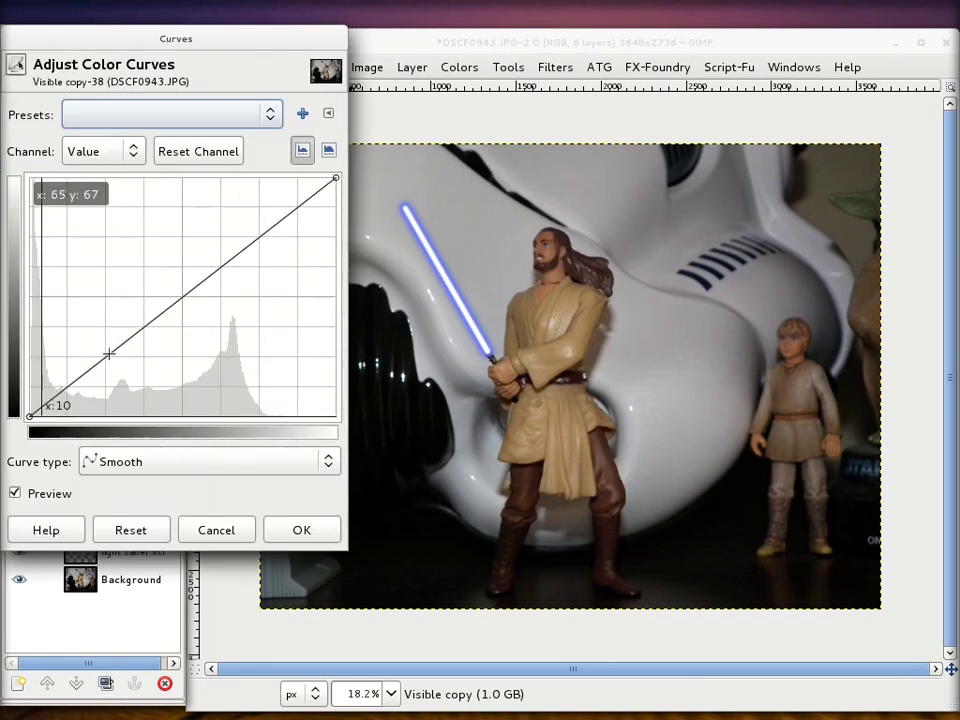
pyautogui.moveTo(96, 375); pyautogui.dragTo(98, 380)
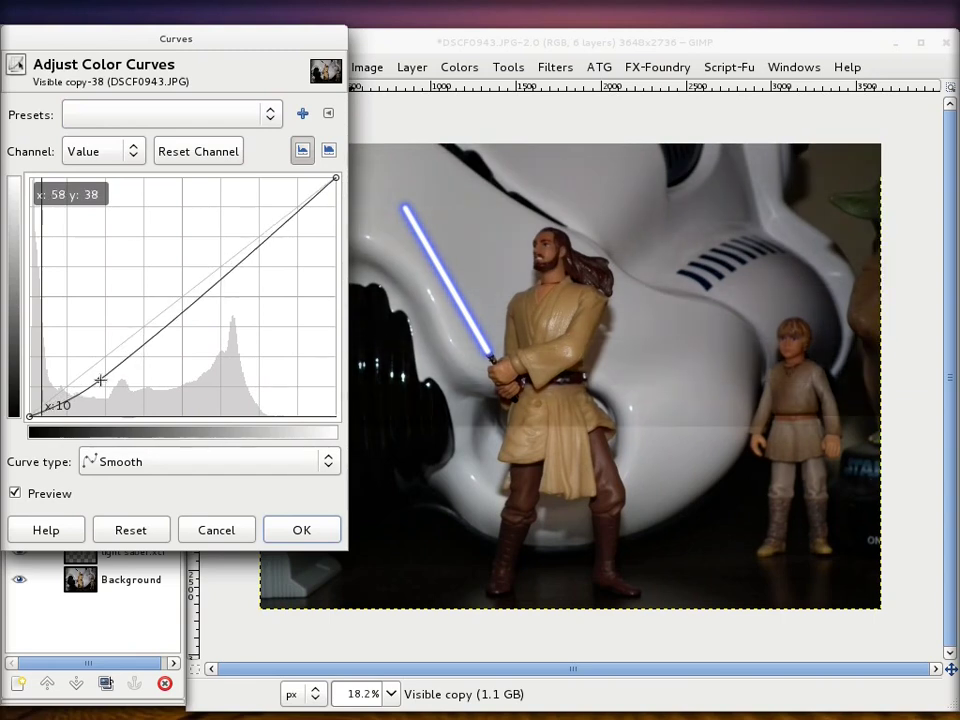
pyautogui.moveTo(262, 244)
pyautogui.mouseDown()
pyautogui.moveTo(246, 230)
pyautogui.moveTo(249, 214)
pyautogui.mouseUp()
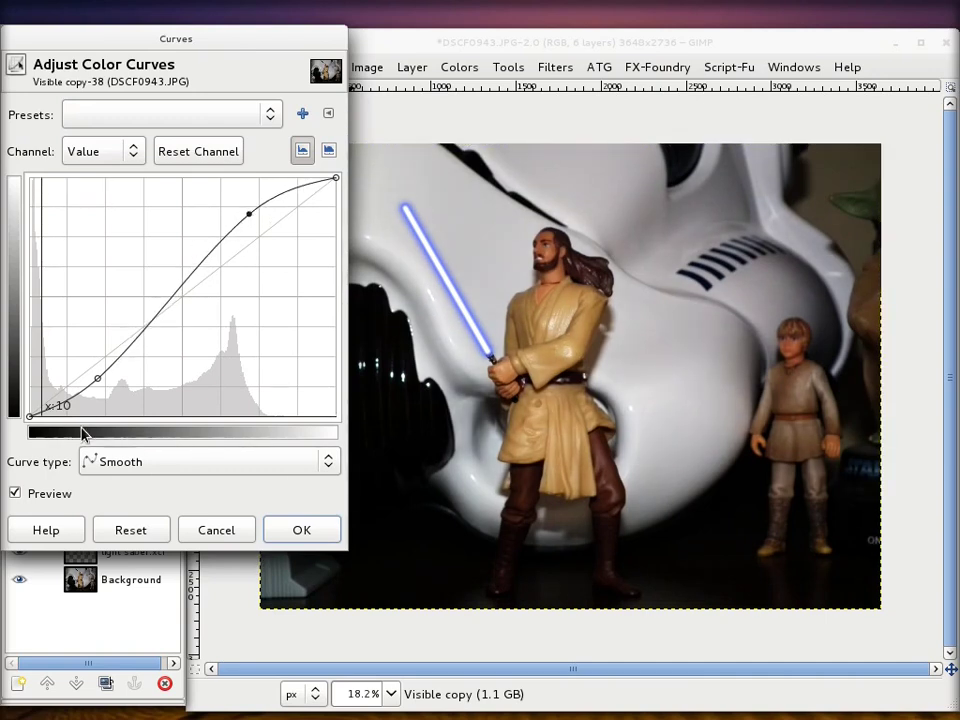
pyautogui.moveTo(94, 386); pyautogui.dragTo(97, 372)
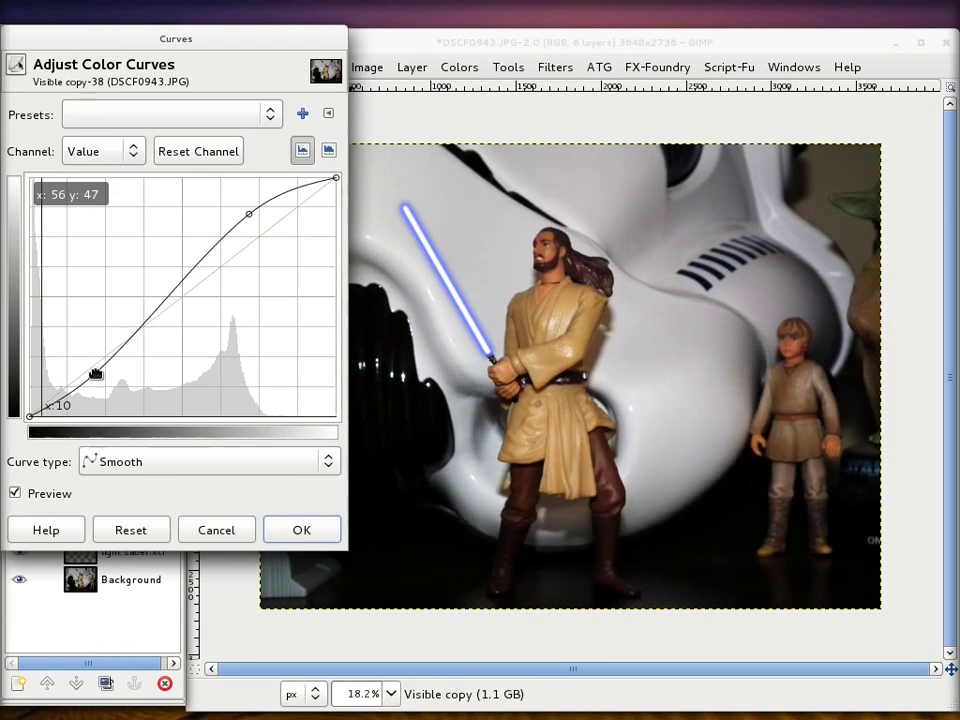
pyautogui.click(312, 532)
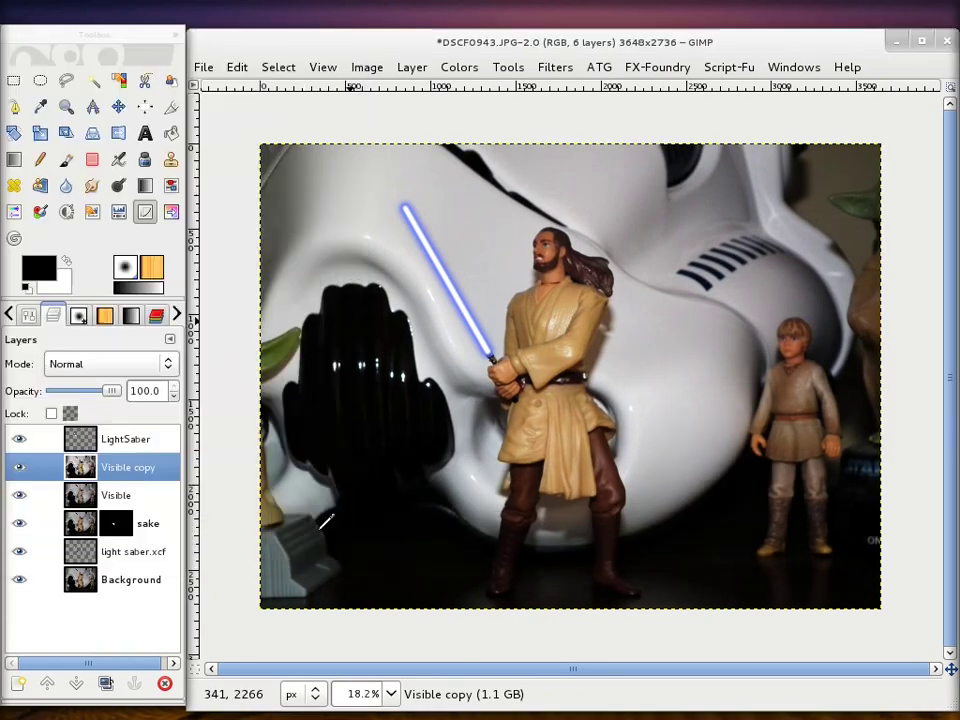
pyautogui.click(18, 467)
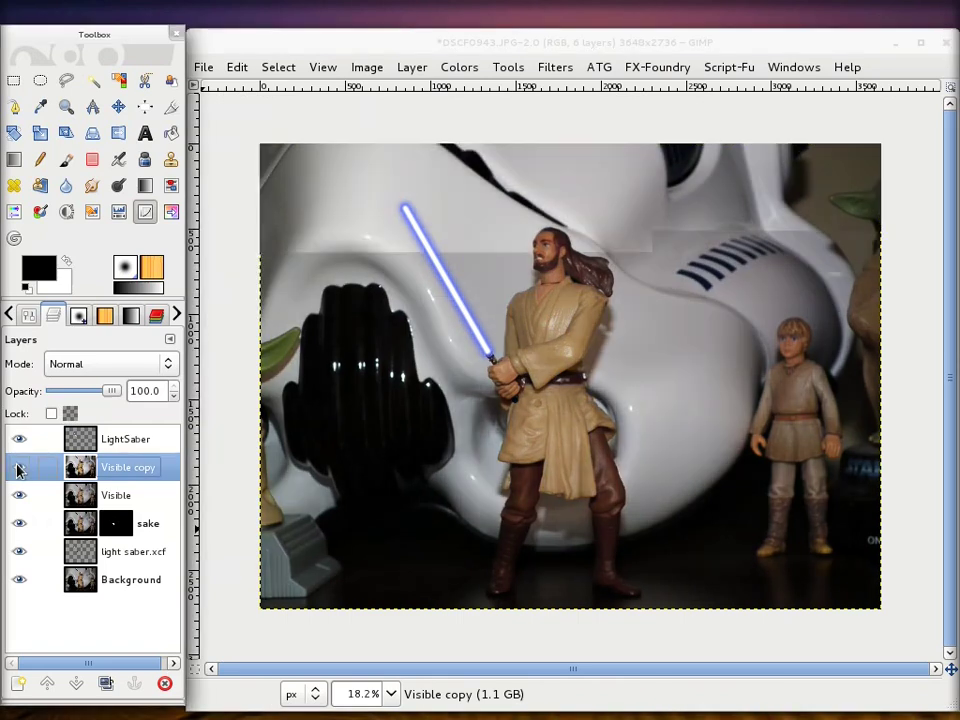
pyautogui.click(18, 467)
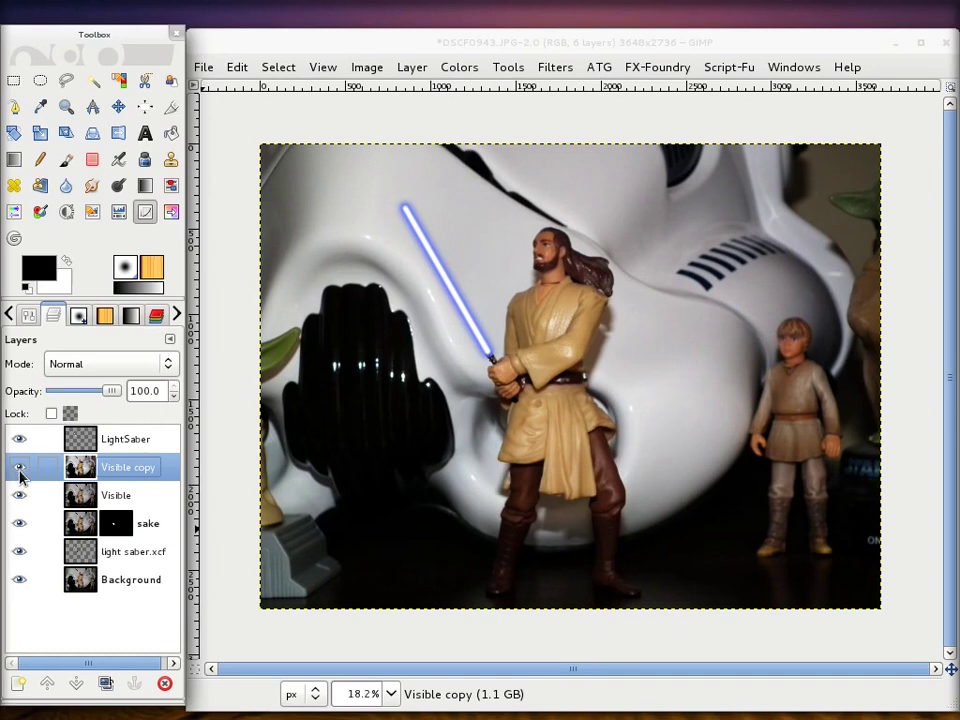
pyautogui.click(19, 470)
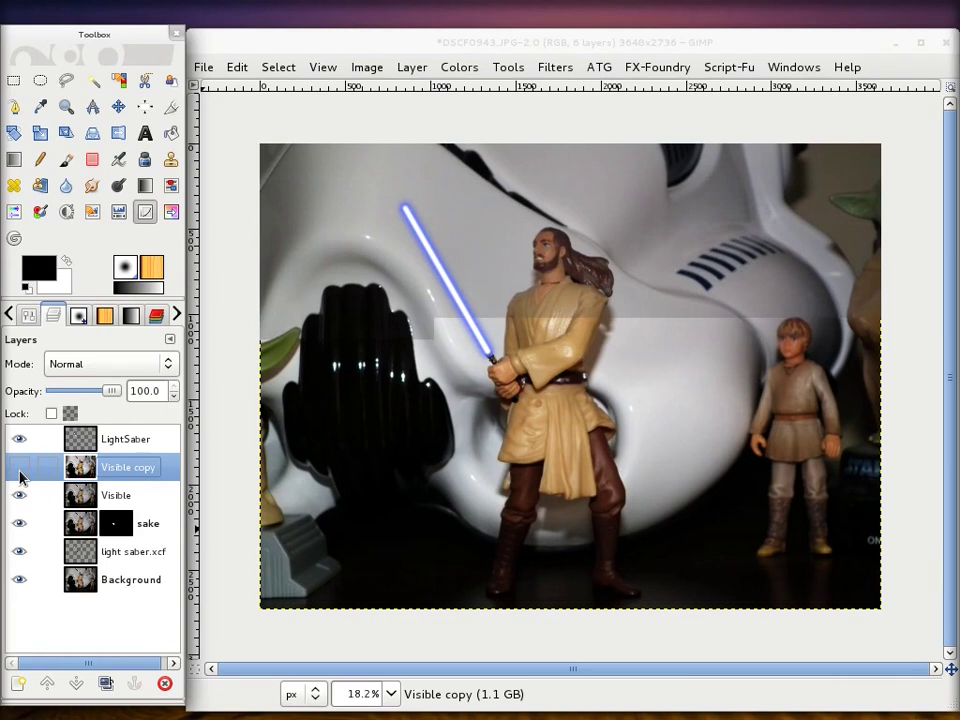
pyautogui.click(19, 469)
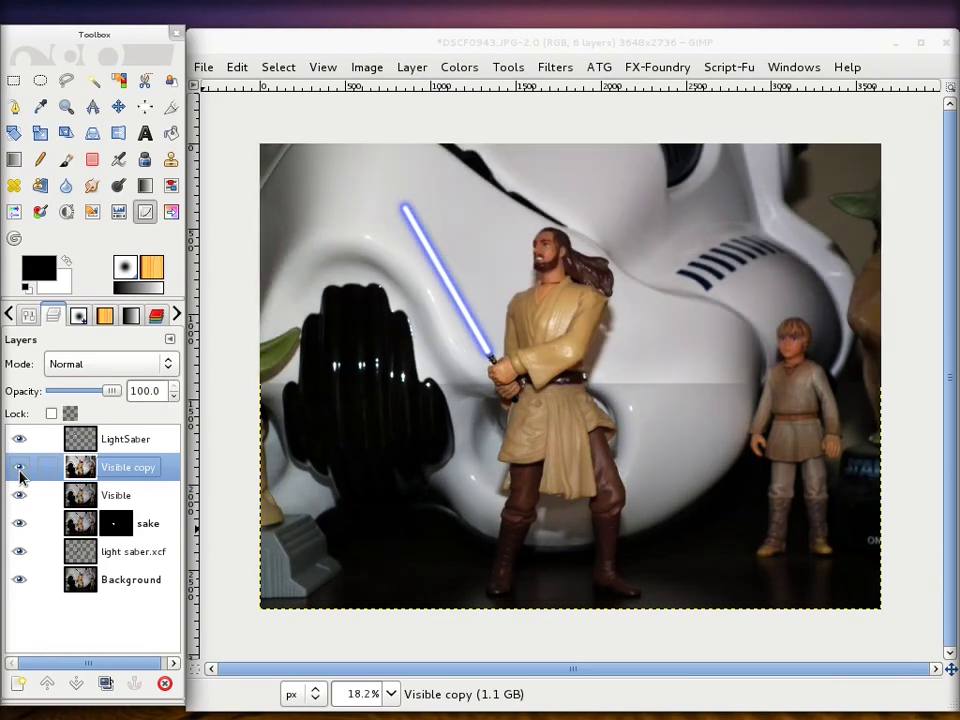
pyautogui.click(19, 470)
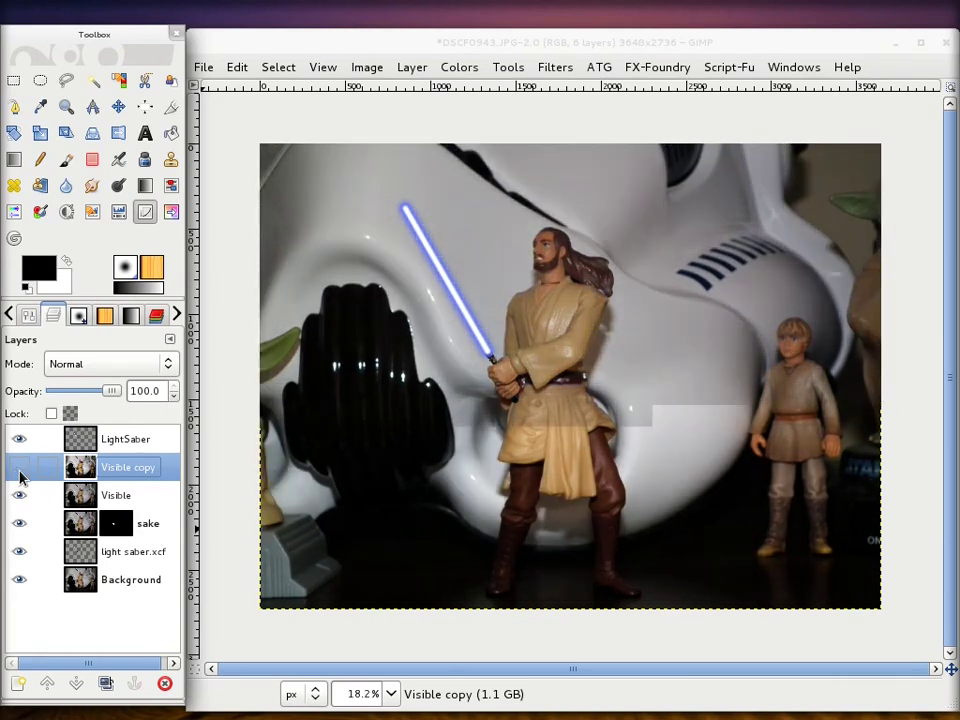
pyautogui.click(19, 470)
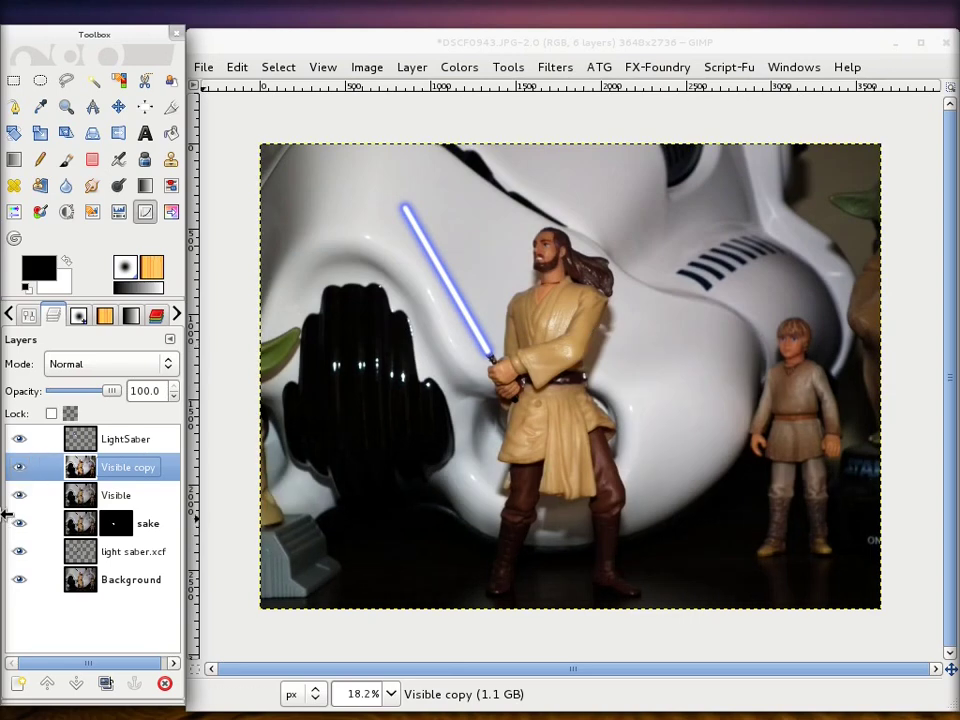
pyautogui.click(17, 476)
pyautogui.click(22, 476)
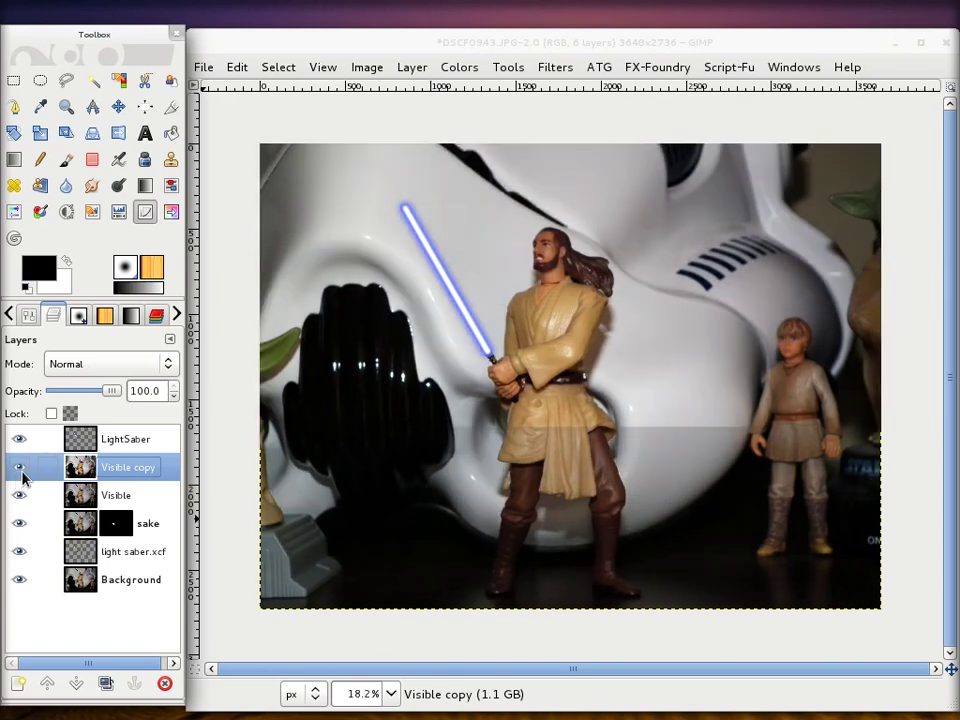
pyautogui.click(22, 476)
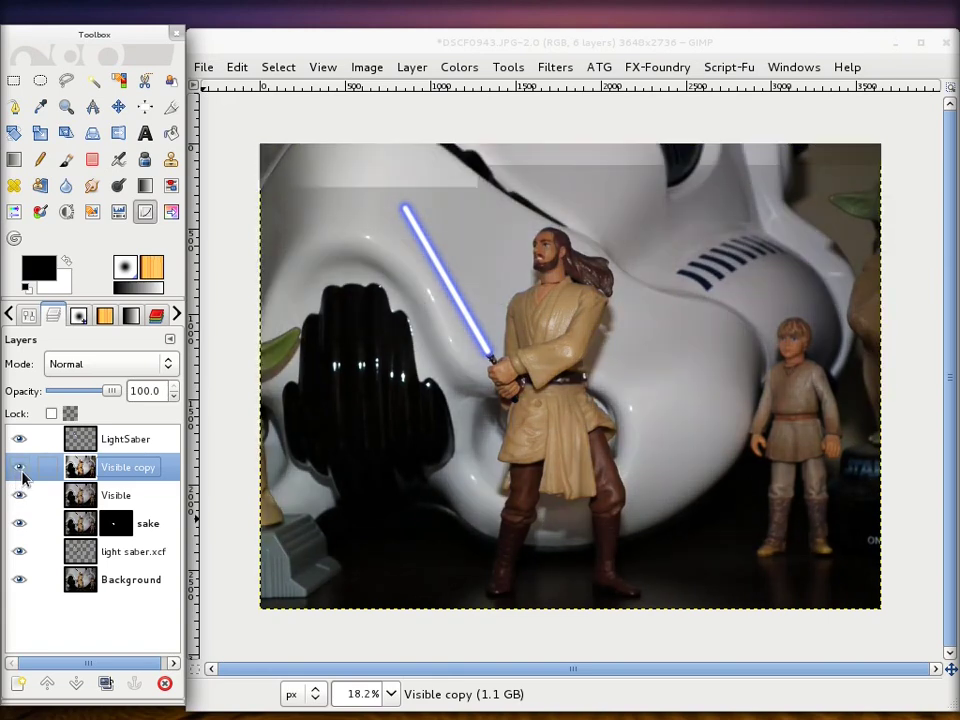
pyautogui.click(22, 476)
pyautogui.click(22, 476)
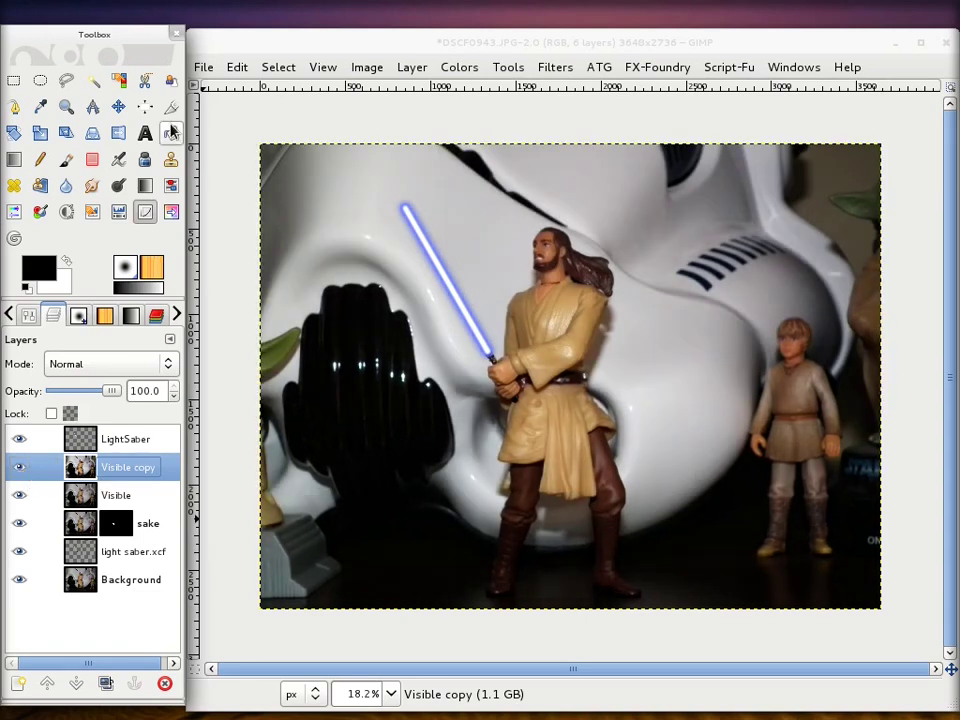
# Step: Save the image as Qui Gon.xcf in the 02 folder using Save As
pyautogui.click(204, 68)
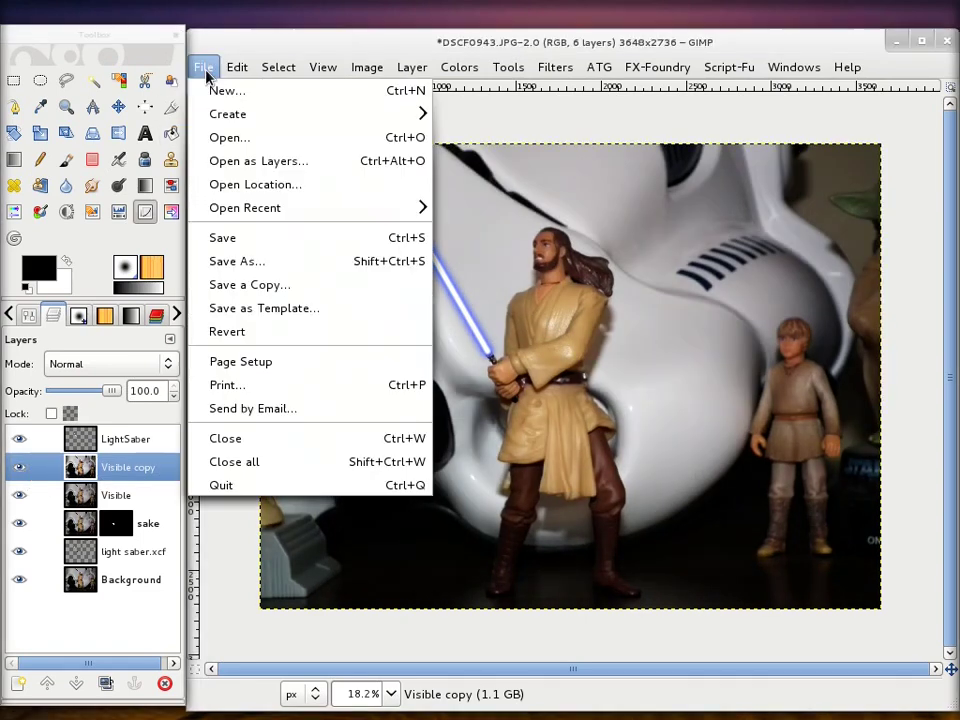
pyautogui.click(253, 272)
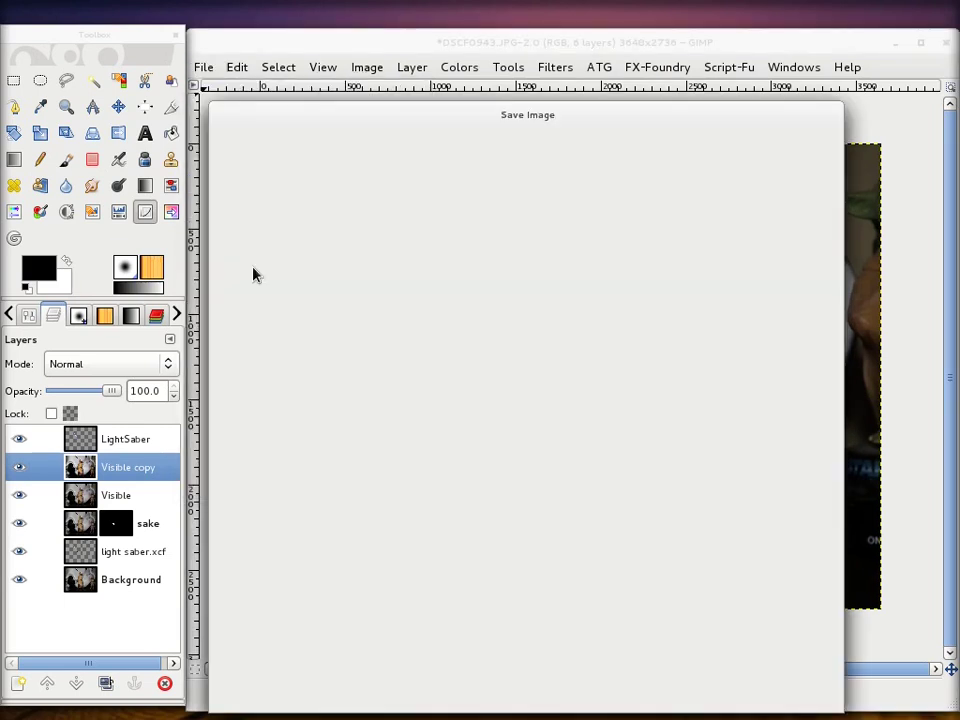
pyautogui.moveTo(400, 149); pyautogui.dragTo(224, 152)
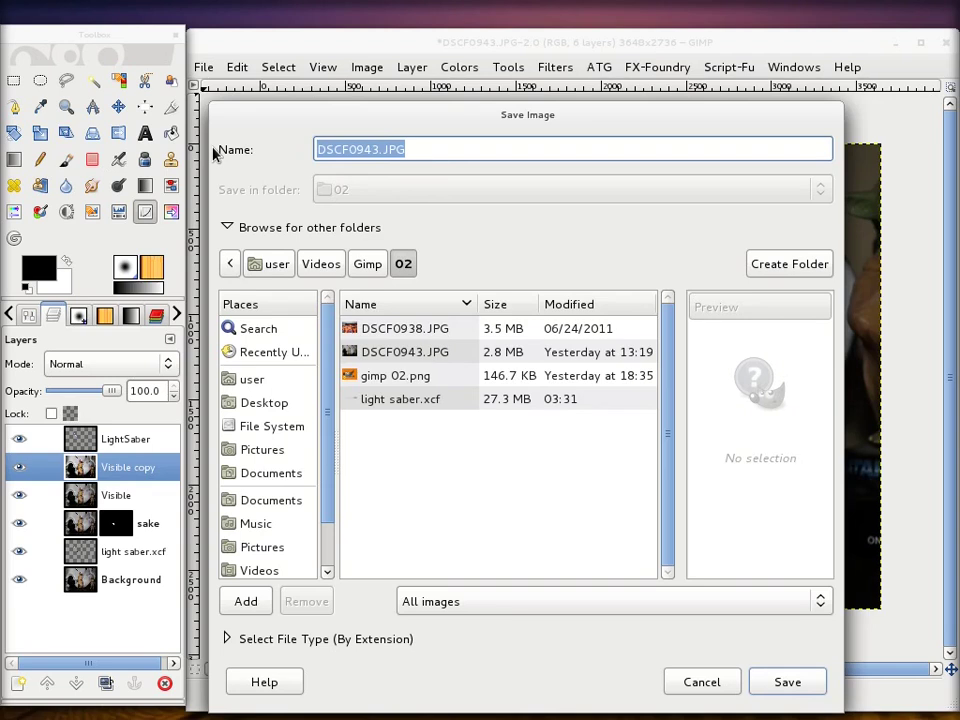
pyautogui.write('Qui Gon.x')
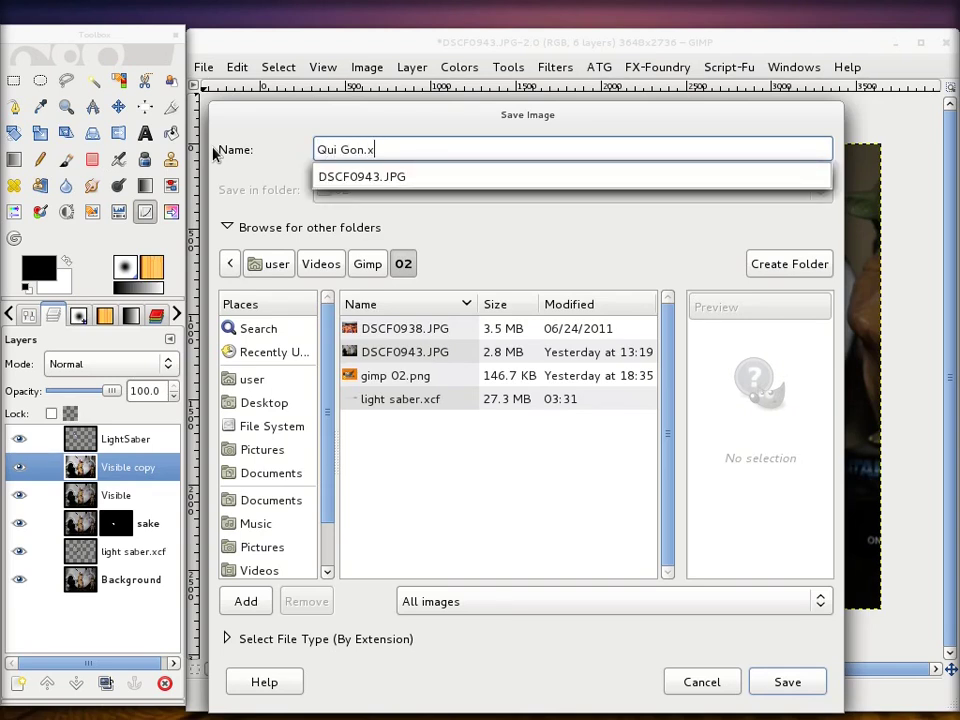
pyautogui.write('cf')
pyautogui.click(791, 692)
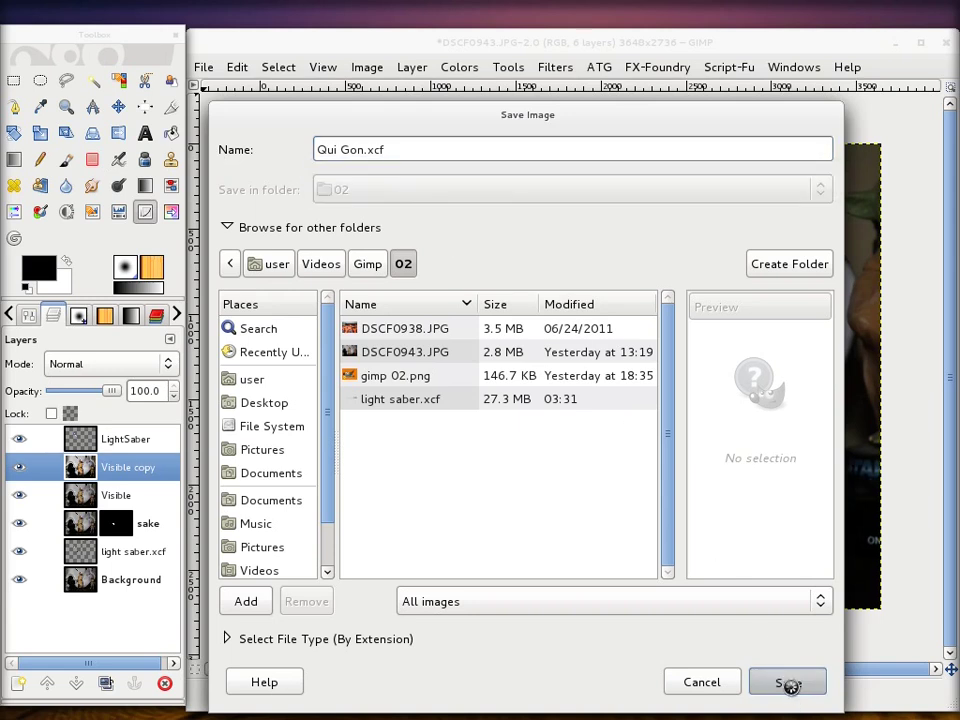
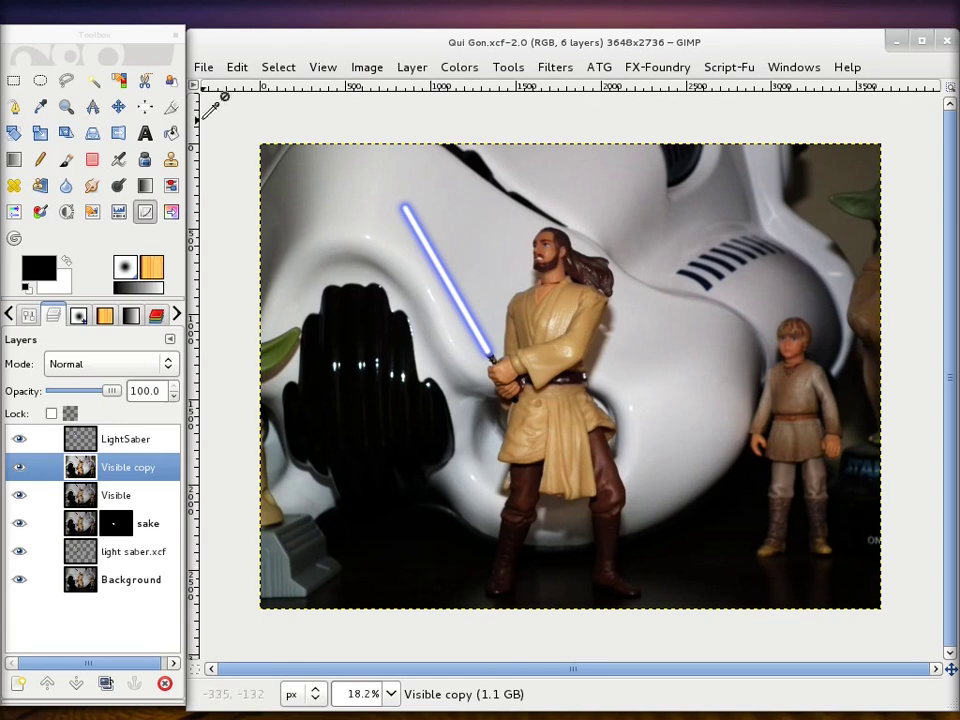
# Step: Draw and adjust a 1882 × 2656 crop rectangle at 726, 34 around the Qui-Gon figure
pyautogui.click(174, 109)
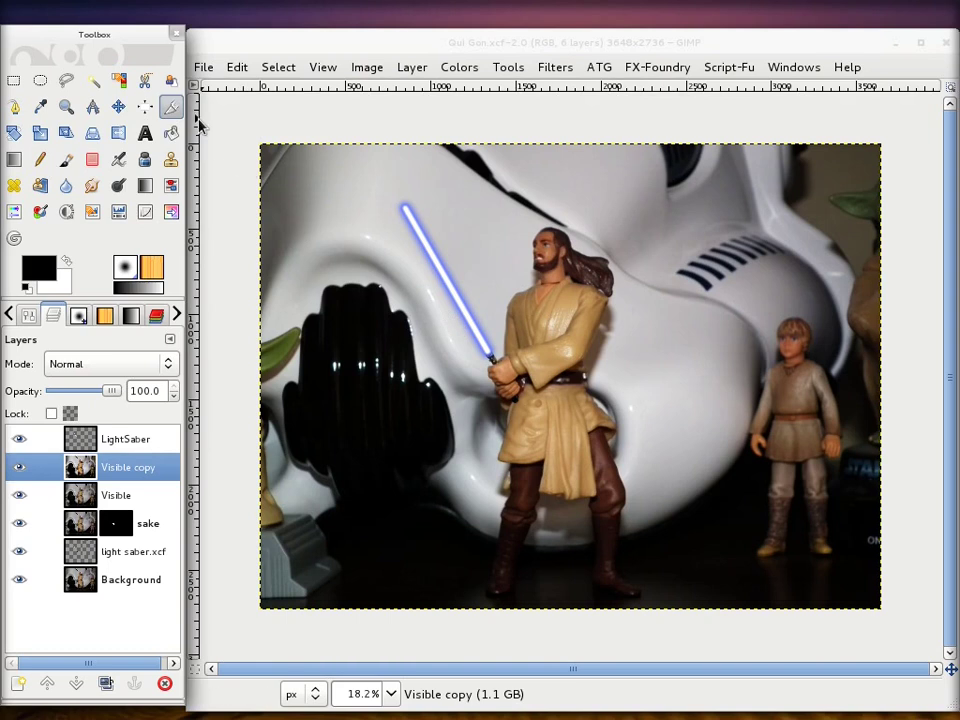
pyautogui.doubleClick(166, 110)
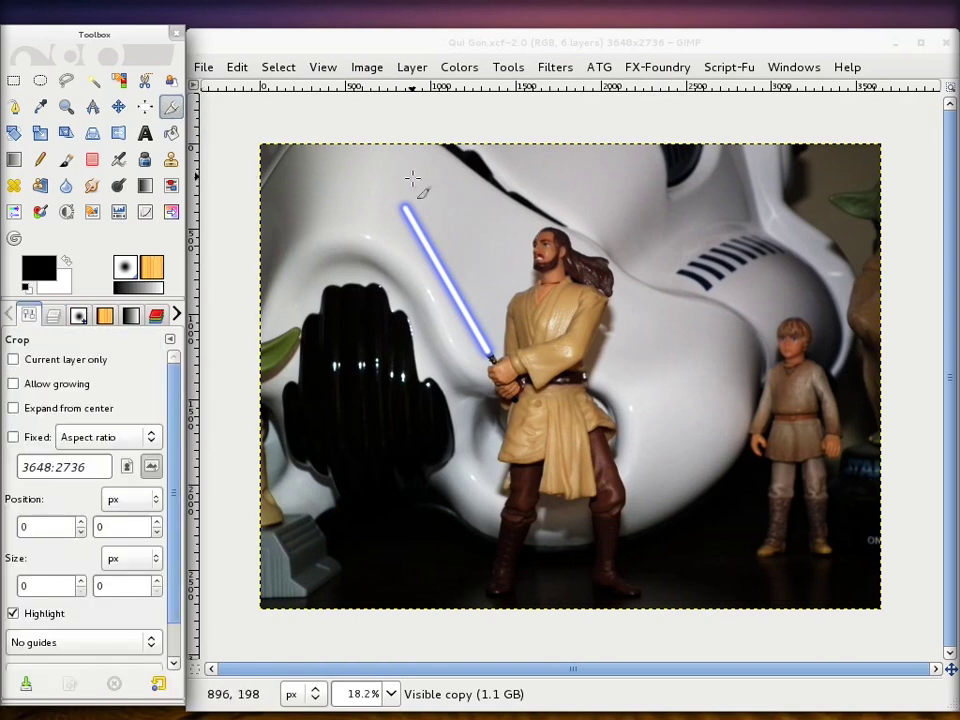
pyautogui.moveTo(369, 158); pyautogui.dragTo(711, 602)
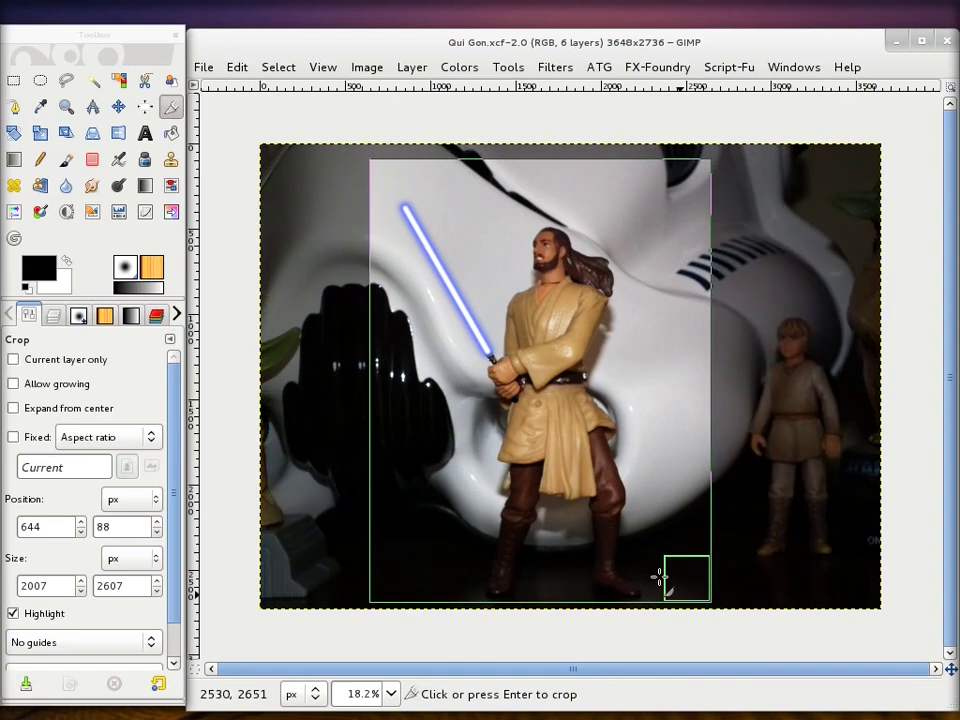
pyautogui.moveTo(383, 195)
pyautogui.mouseDown()
pyautogui.moveTo(369, 178)
pyautogui.moveTo(379, 177)
pyautogui.mouseUp()
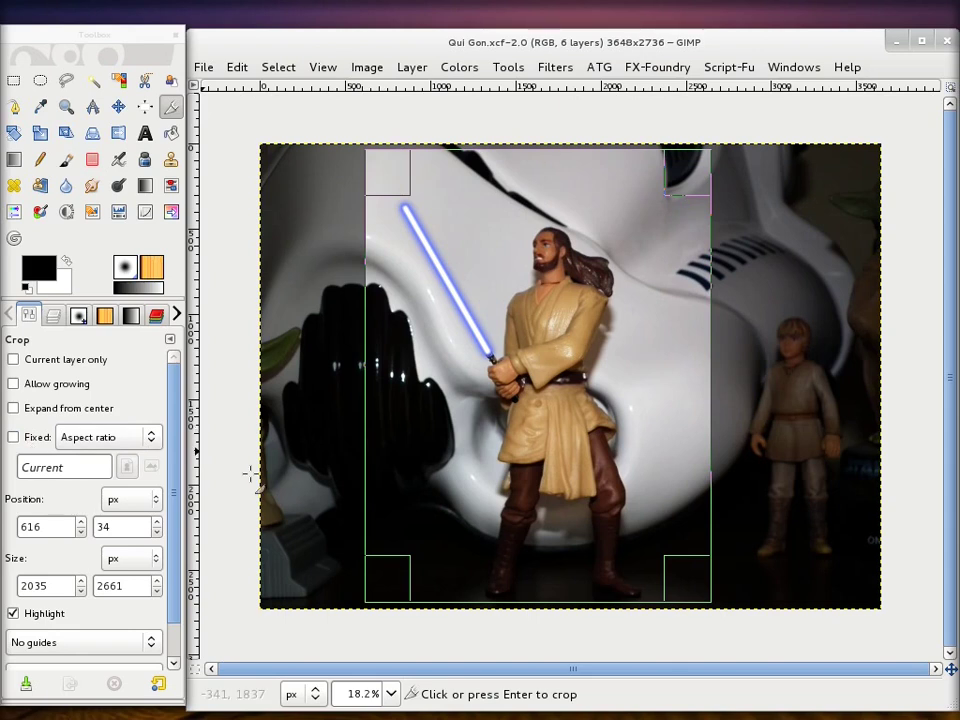
pyautogui.moveTo(388, 583)
pyautogui.mouseDown()
pyautogui.moveTo(344, 588)
pyautogui.moveTo(379, 574)
pyautogui.moveTo(408, 579)
pyautogui.mouseUp()
pyautogui.moveTo(699, 580); pyautogui.dragTo(681, 578)
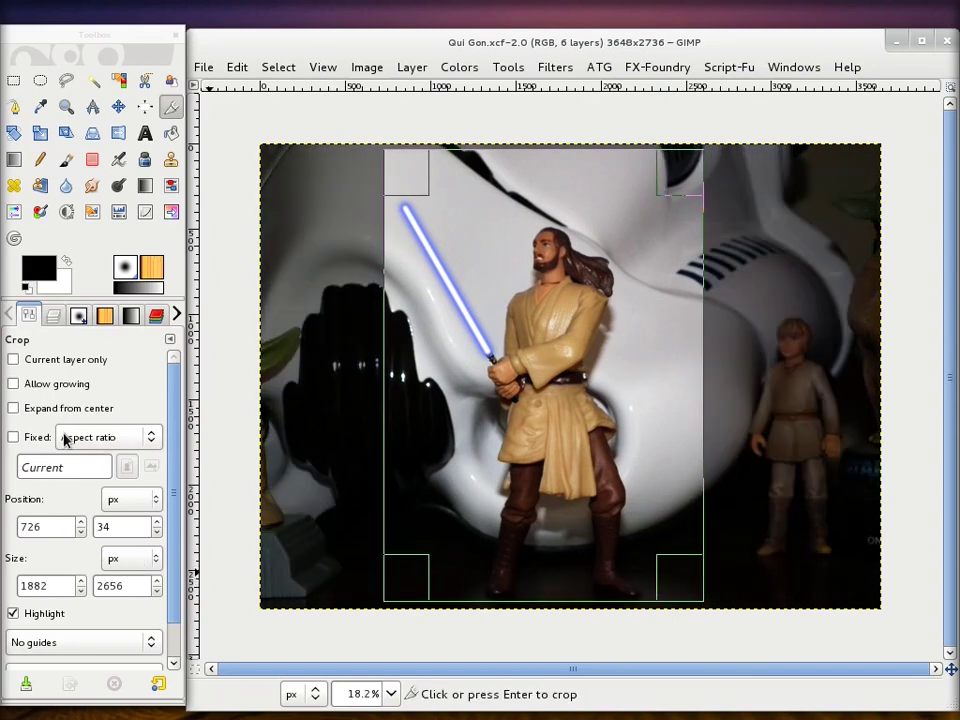
# Step: Enable Fixed Aspect ratio in the crop options, set to 3:4 in portrait orientation
pyautogui.click(14, 438)
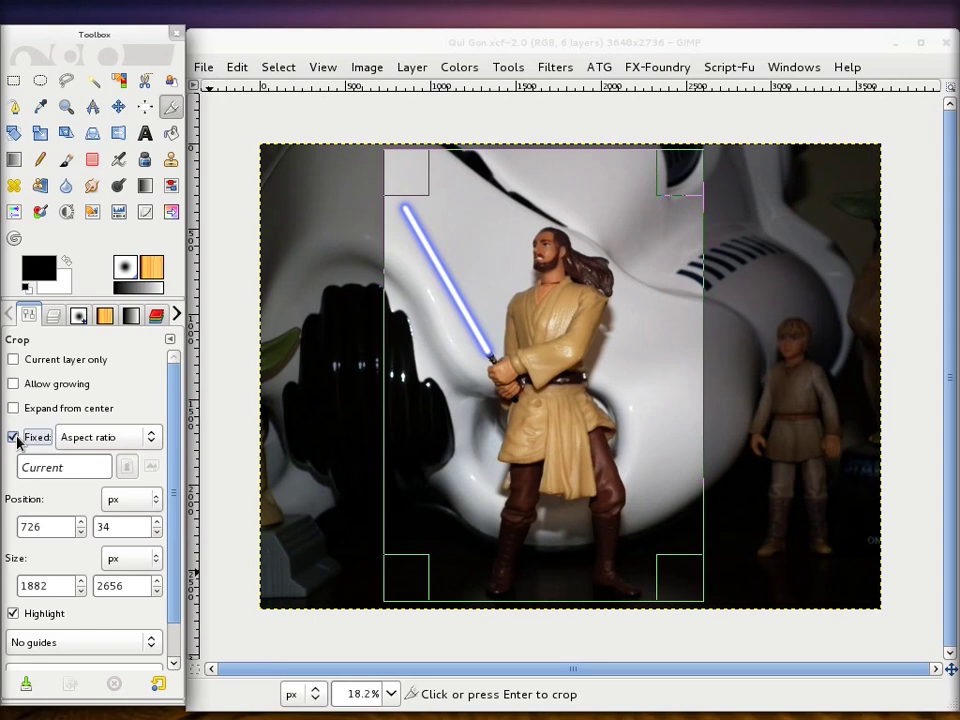
pyautogui.click(120, 440)
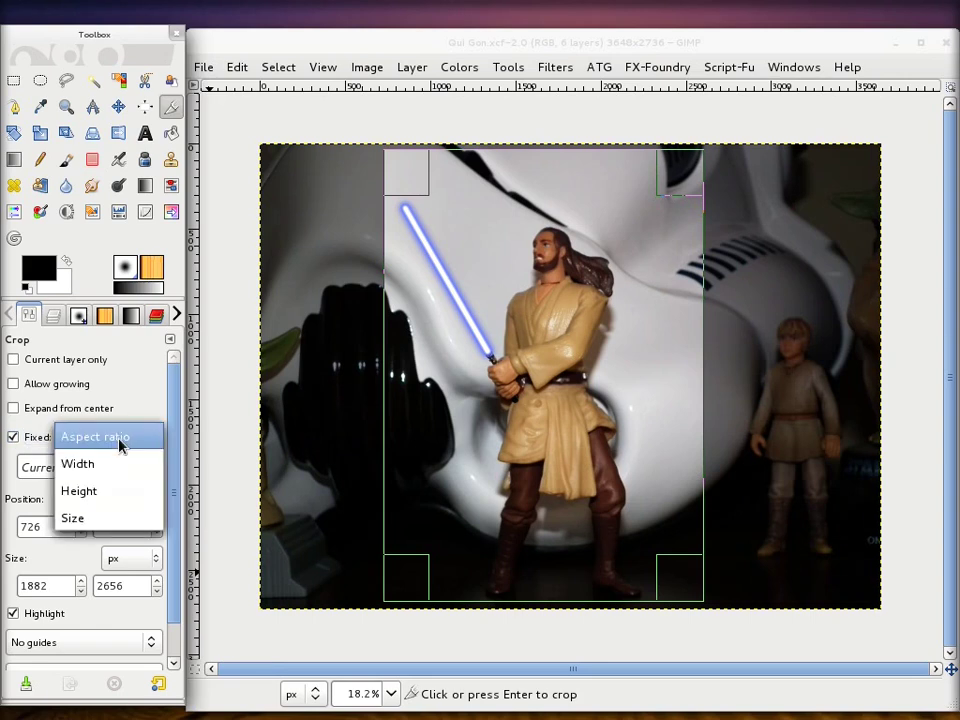
pyautogui.click(120, 440)
pyautogui.moveTo(110, 467); pyautogui.dragTo(12, 472)
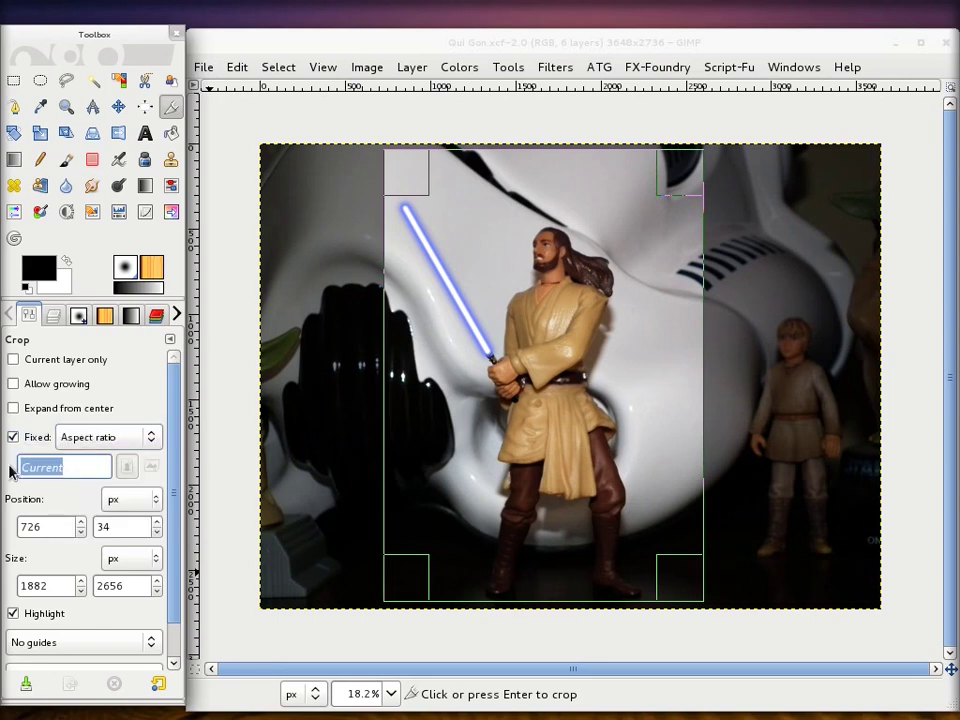
pyautogui.write('3:')
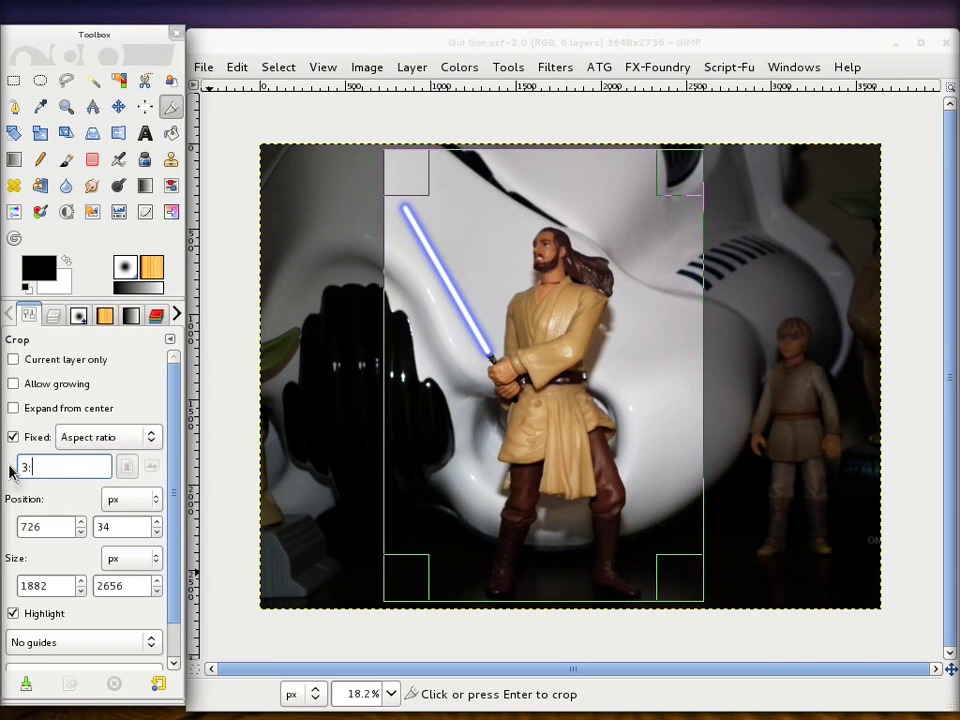
pyautogui.write('4')
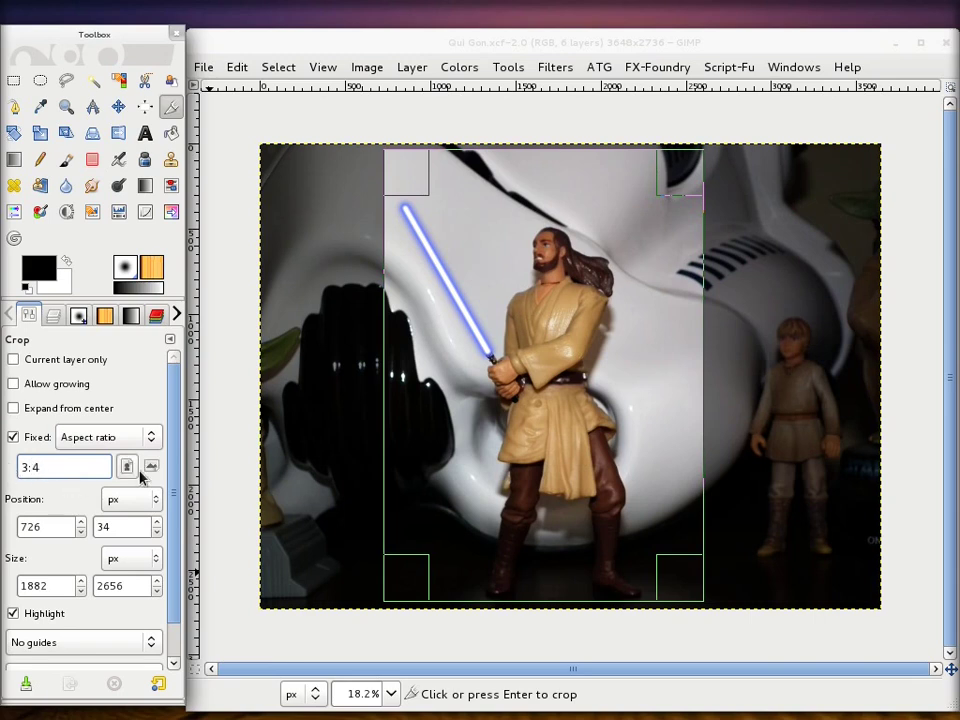
pyautogui.click(150, 467)
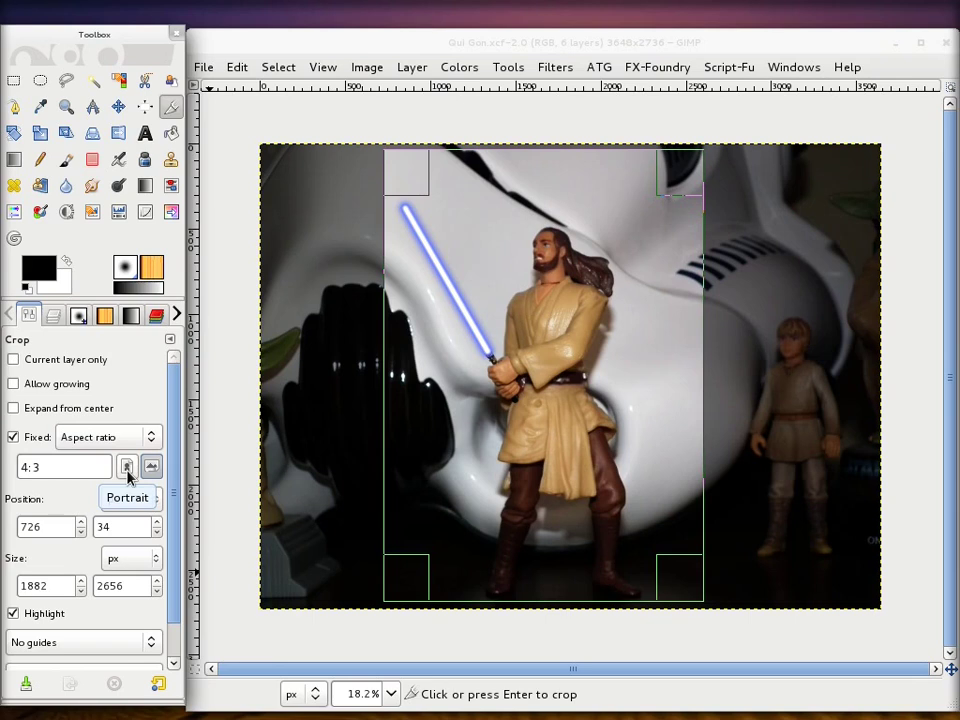
pyautogui.click(127, 467)
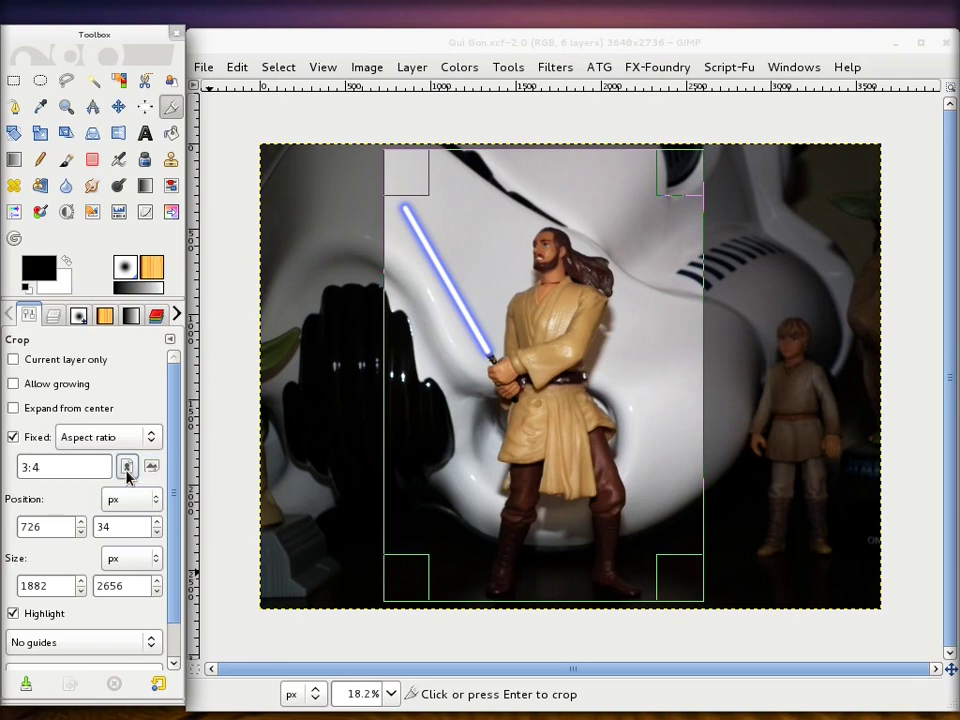
# Step: Resize the 3:4 crop frame to 1928×2570 around Qui-Gon and the lightsaber, then apply it
pyautogui.moveTo(695, 572); pyautogui.dragTo(455, 150)
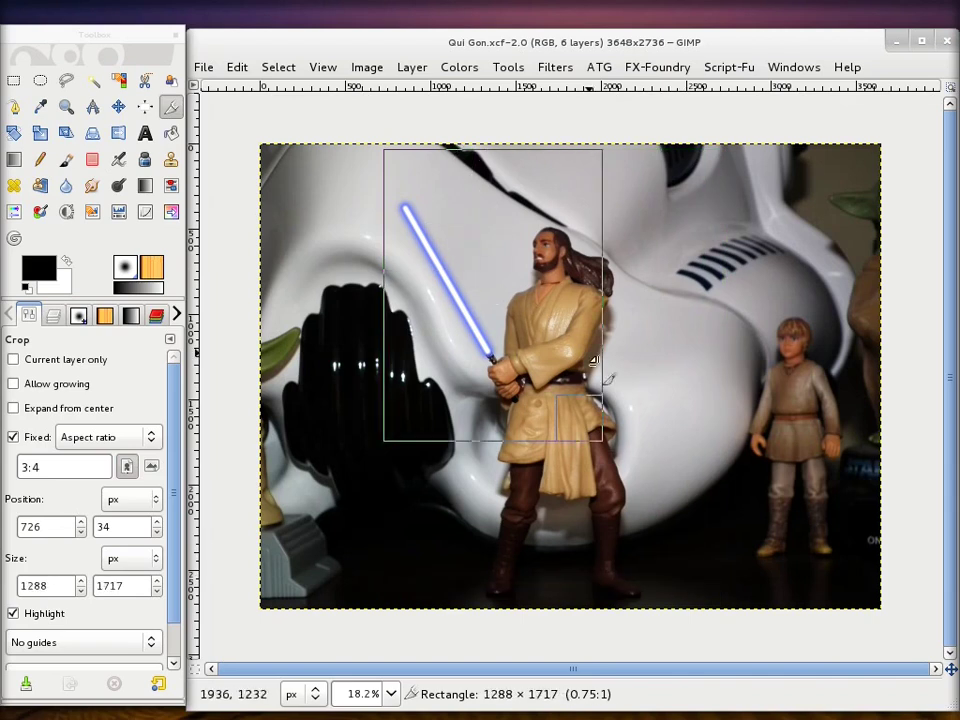
pyautogui.moveTo(455, 150); pyautogui.dragTo(700, 465)
pyautogui.moveTo(707, 578)
pyautogui.mouseDown()
pyautogui.moveTo(536, 288)
pyautogui.moveTo(711, 510)
pyautogui.moveTo(538, 349)
pyautogui.moveTo(718, 530)
pyautogui.moveTo(666, 491)
pyautogui.moveTo(707, 542)
pyautogui.moveTo(690, 561)
pyautogui.moveTo(533, 347)
pyautogui.moveTo(667, 451)
pyautogui.moveTo(703, 455)
pyautogui.moveTo(718, 477)
pyautogui.moveTo(633, 437)
pyautogui.moveTo(701, 486)
pyautogui.mouseUp()
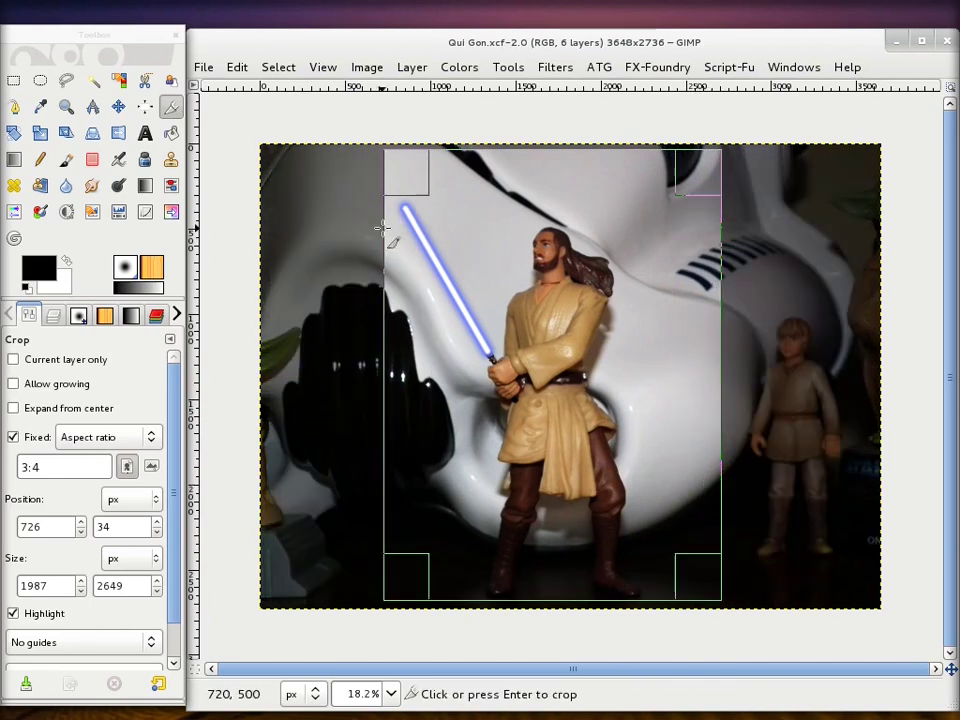
pyautogui.click(695, 175)
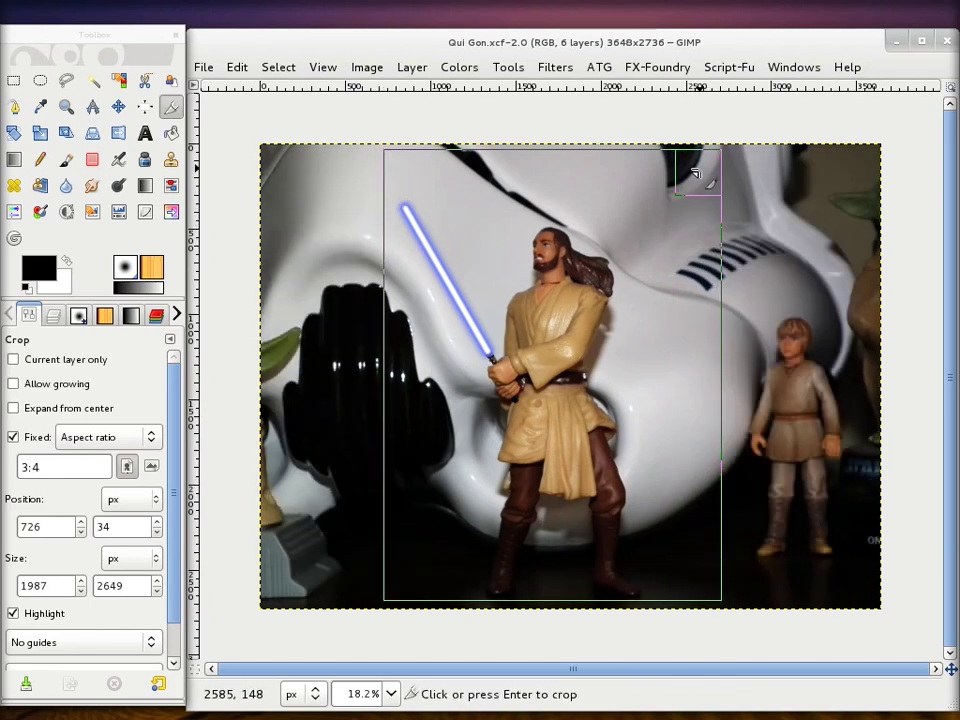
pyautogui.moveTo(695, 175)
pyautogui.mouseDown()
pyautogui.moveTo(679, 227)
pyautogui.moveTo(656, 238)
pyautogui.moveTo(662, 219)
pyautogui.moveTo(693, 200)
pyautogui.moveTo(683, 207)
pyautogui.mouseUp()
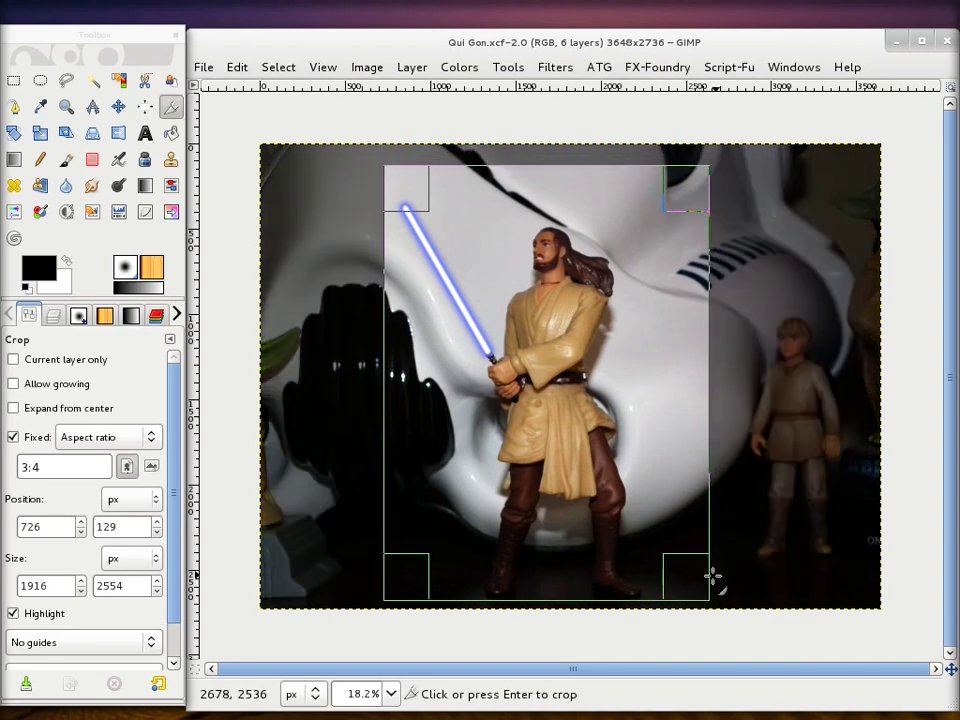
pyautogui.moveTo(681, 574); pyautogui.dragTo(698, 575)
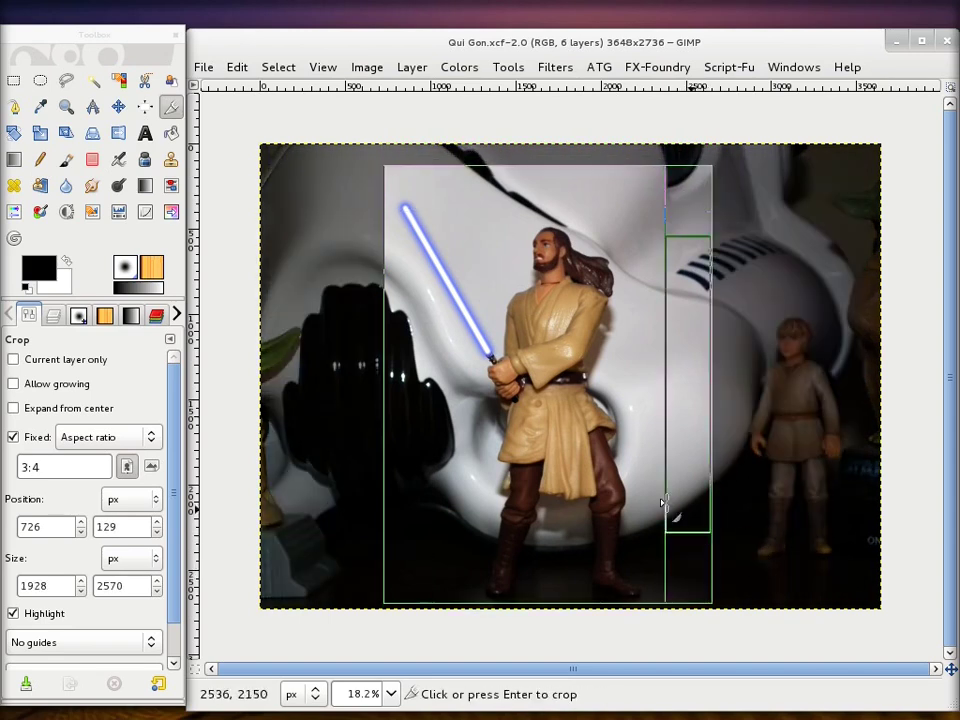
pyautogui.click(531, 342)
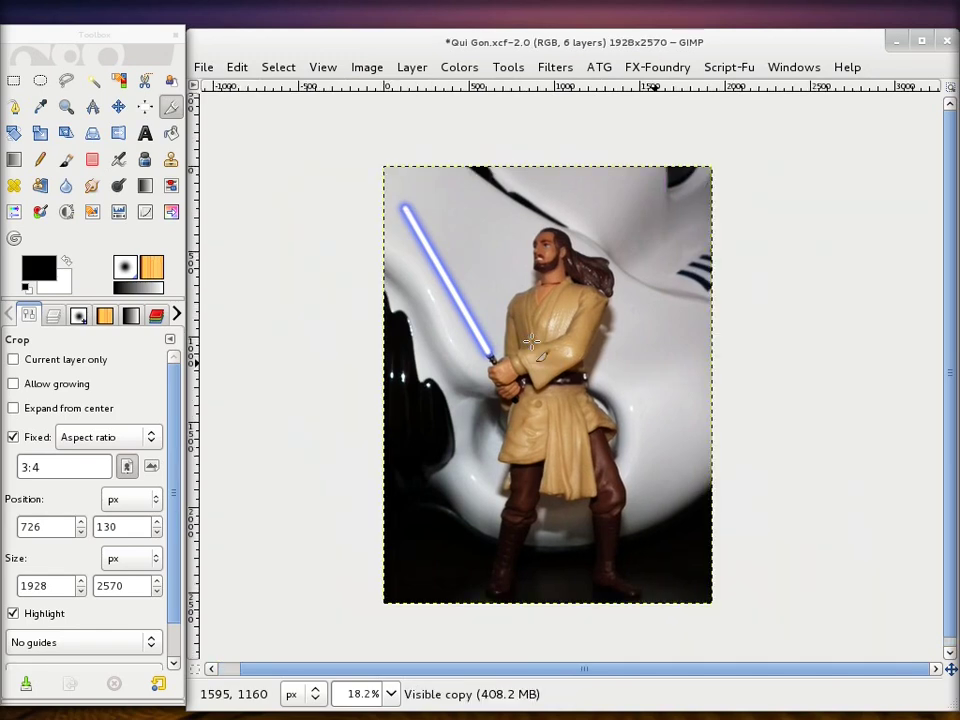
# Step: Select the LightSaber layer and save the project as Qui Gon.xcf
pyautogui.click(55, 317)
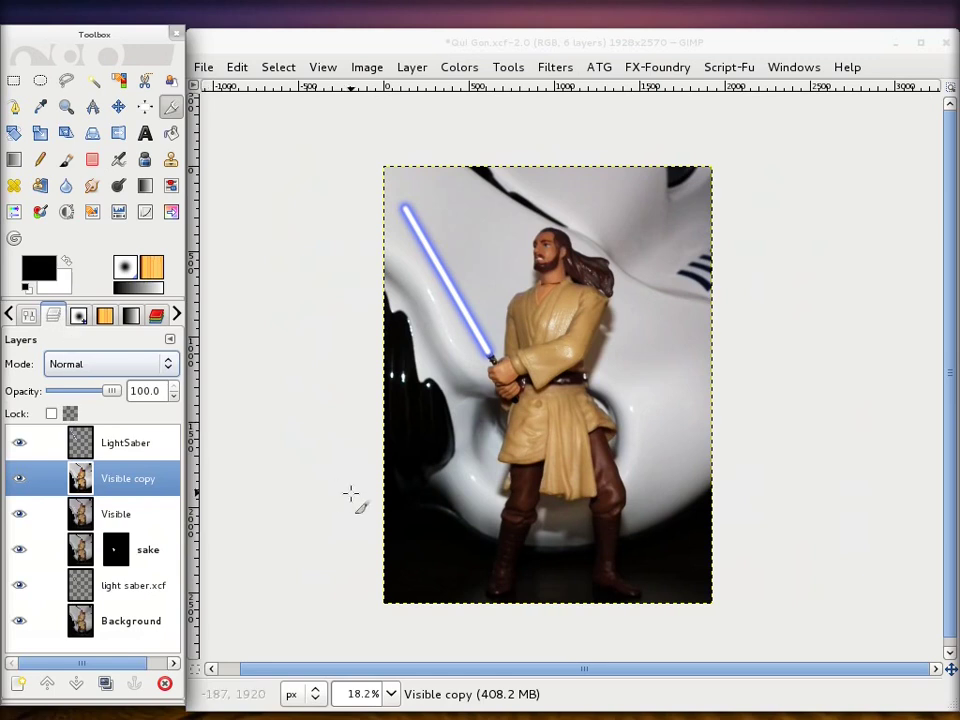
pyautogui.click(126, 447)
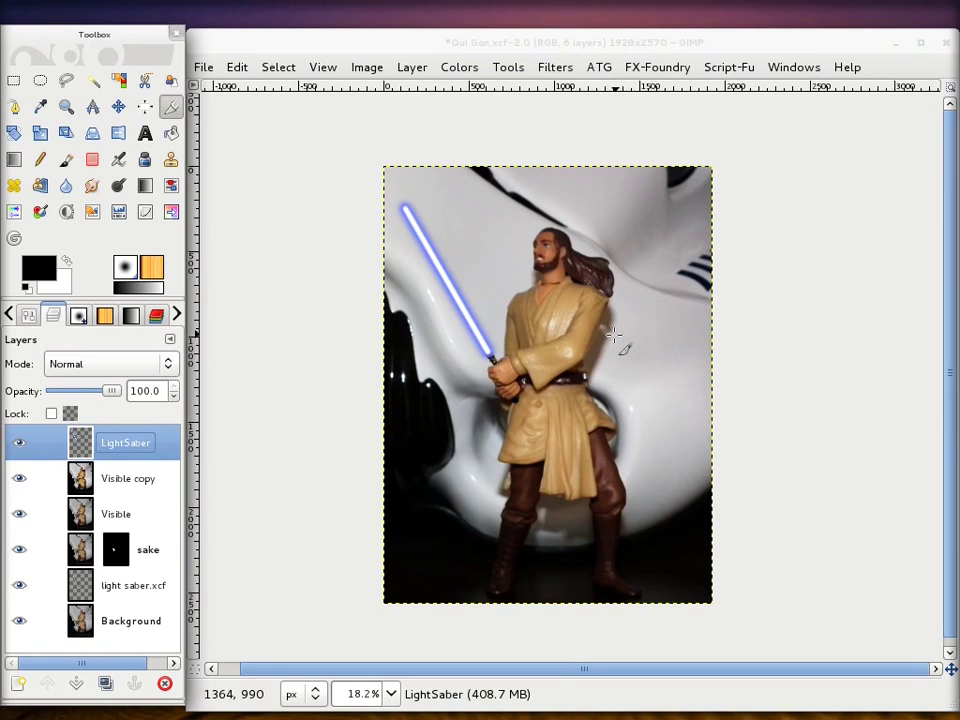
pyautogui.click(205, 68)
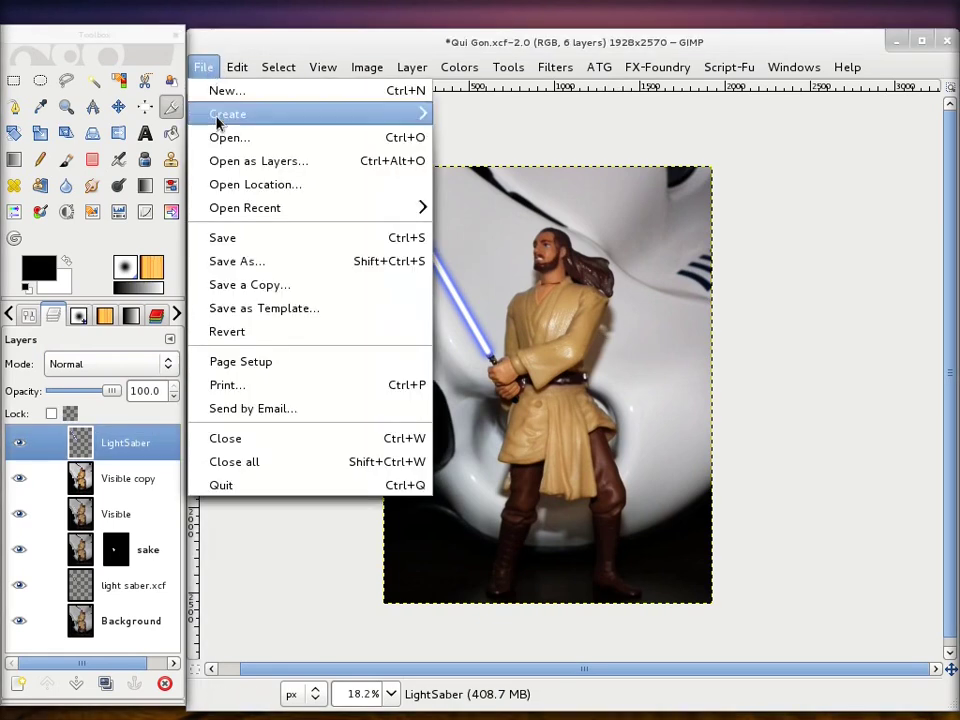
pyautogui.click(247, 237)
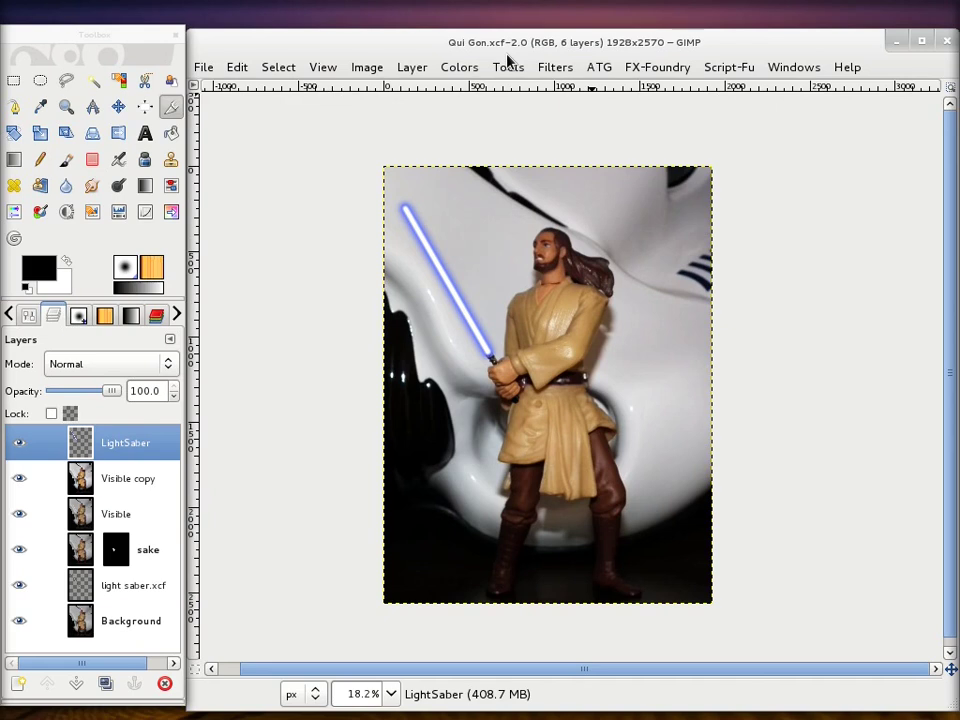
pyautogui.click(205, 70)
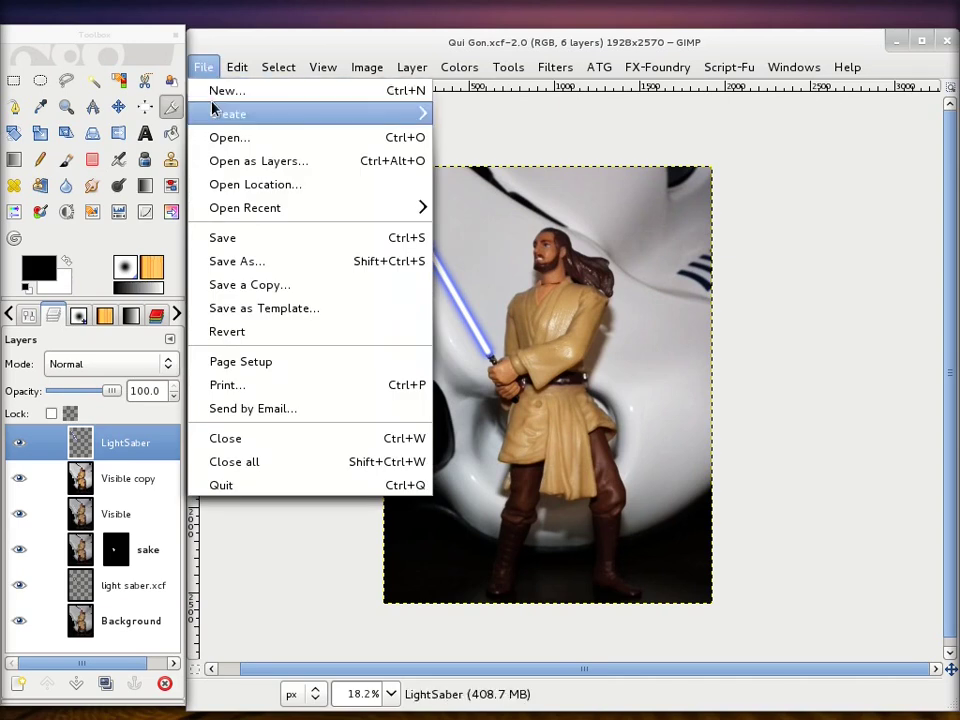
# Step: Save As Qui Gon.jpg by changing the file name's extension from xcf to jpg
pyautogui.click(240, 262)
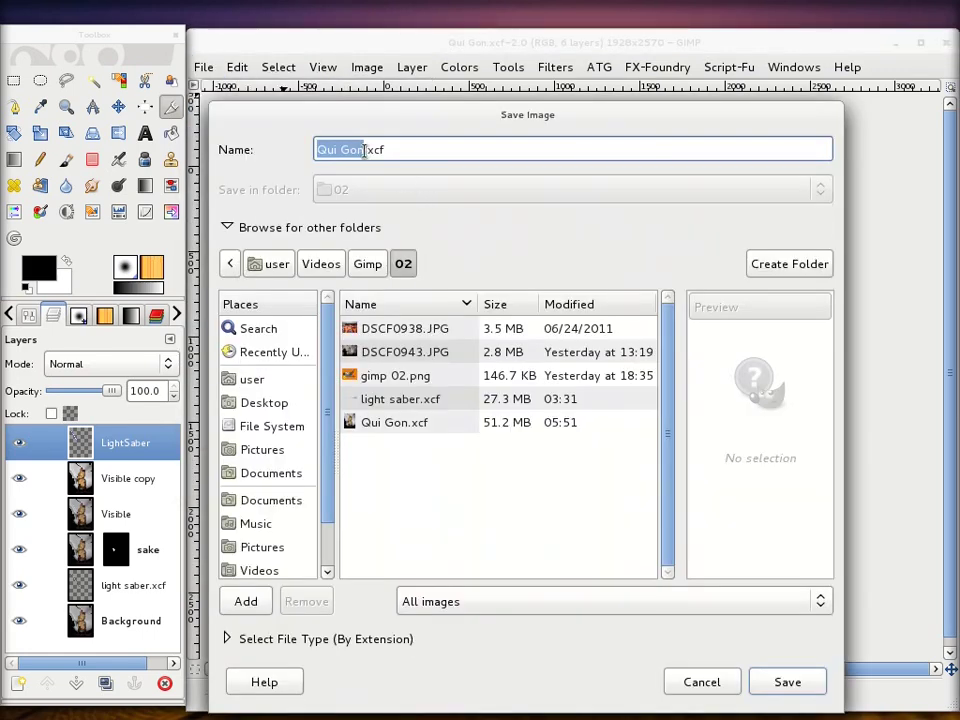
pyautogui.click(378, 149)
pyautogui.doubleClick(378, 149)
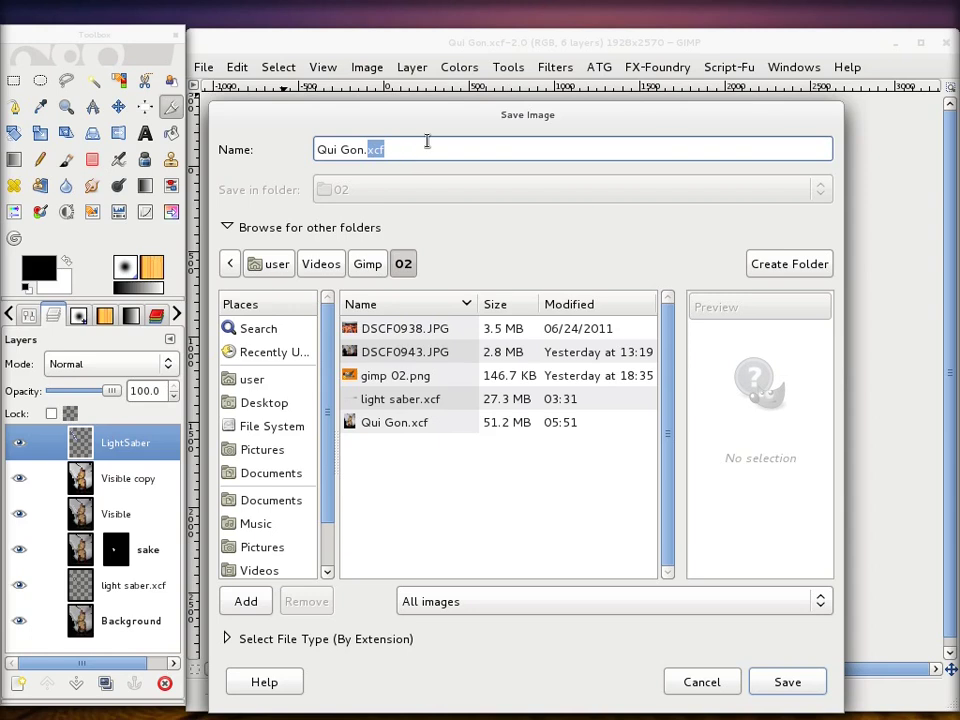
pyautogui.press('BackSpace')
pyautogui.write('jpg')
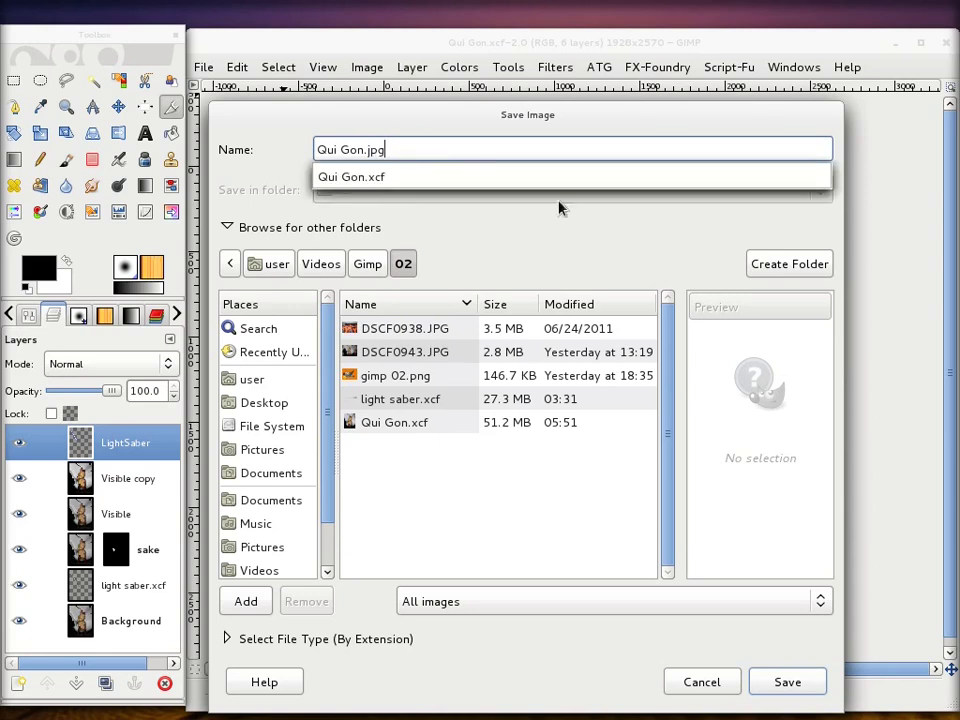
pyautogui.click(788, 682)
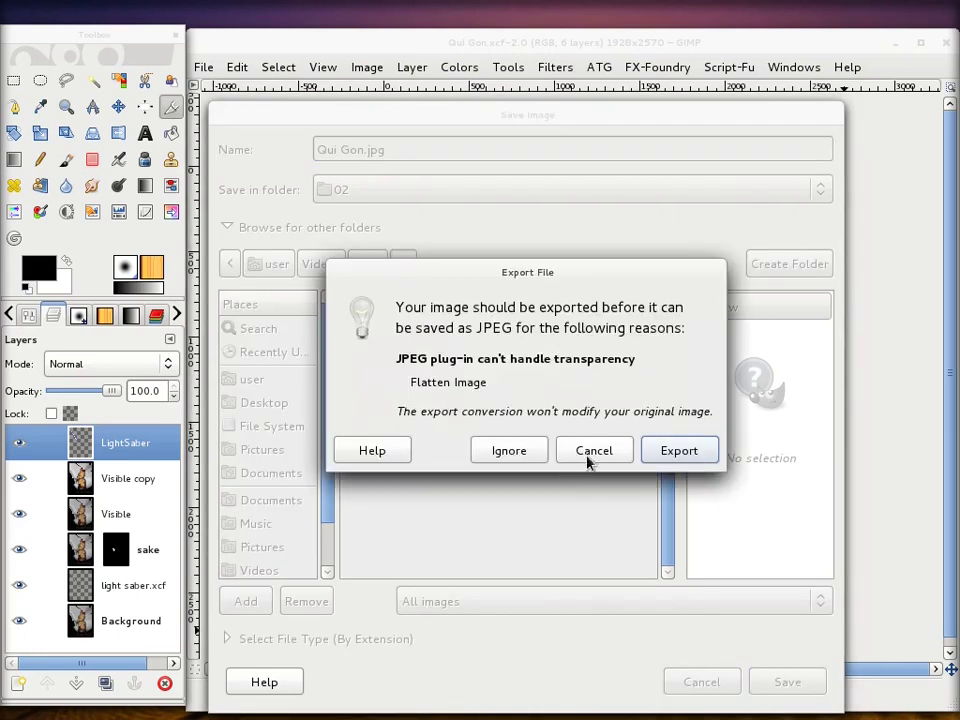
# Step: Accept flattening for export and set the JPEG quality to 99
pyautogui.click(688, 455)
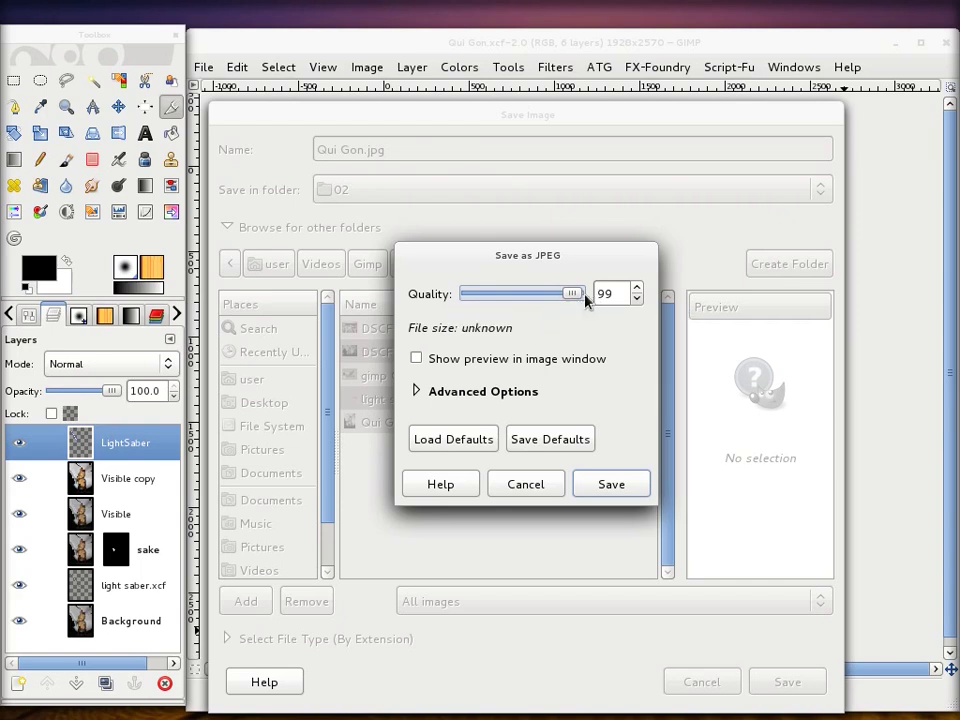
pyautogui.moveTo(581, 296)
pyautogui.mouseDown()
pyautogui.moveTo(485, 302)
pyautogui.moveTo(577, 300)
pyautogui.mouseUp()
# Step: Export the image to Qui Gon.jpg in folder 02
pyautogui.click(611, 484)
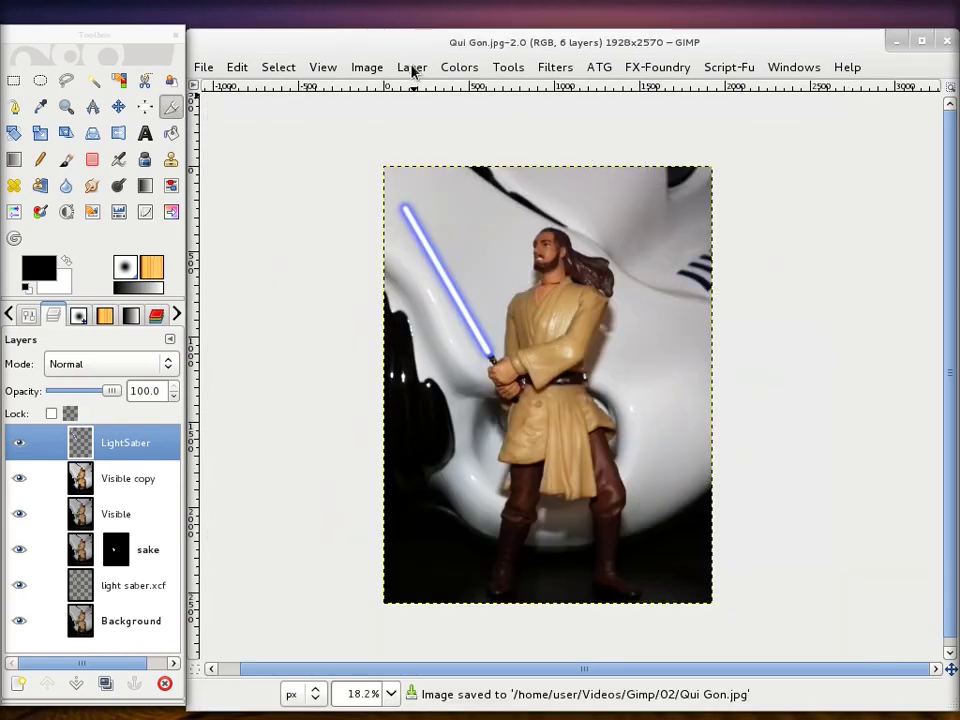
pyautogui.click(372, 69)
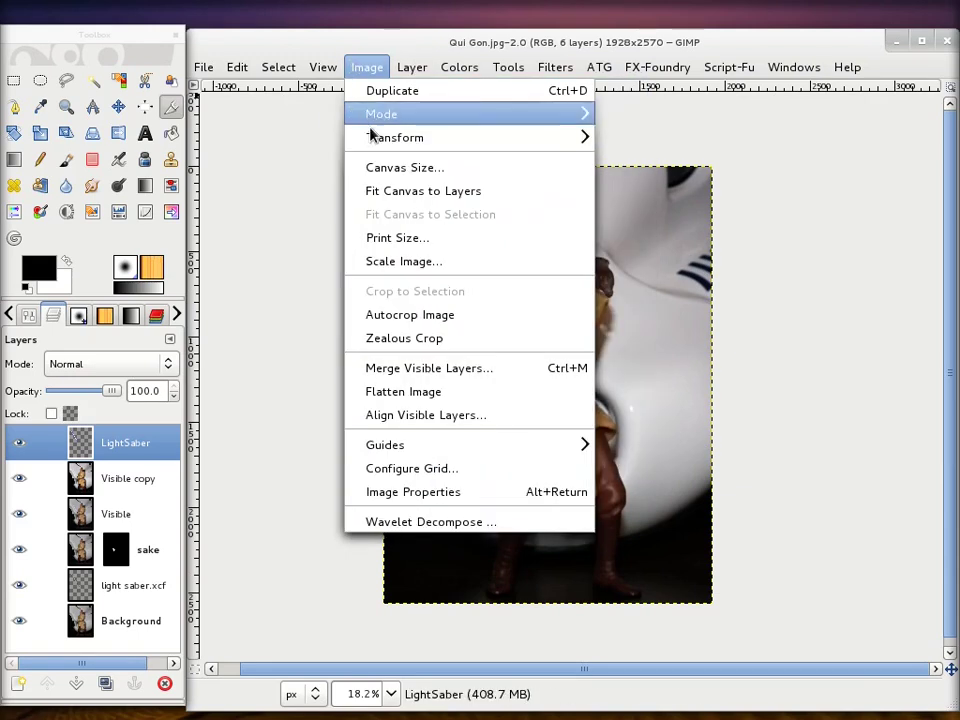
# Step: Enter width 600 and height 800 pixels in the Scale Image dialog
pyautogui.click(401, 260)
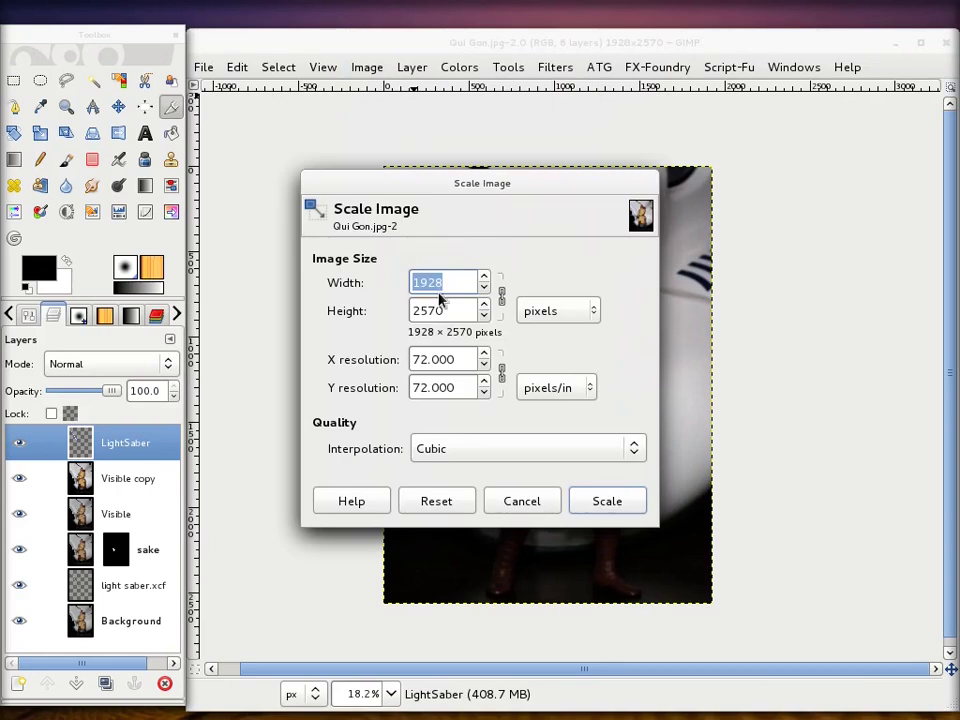
pyautogui.press('Tab')
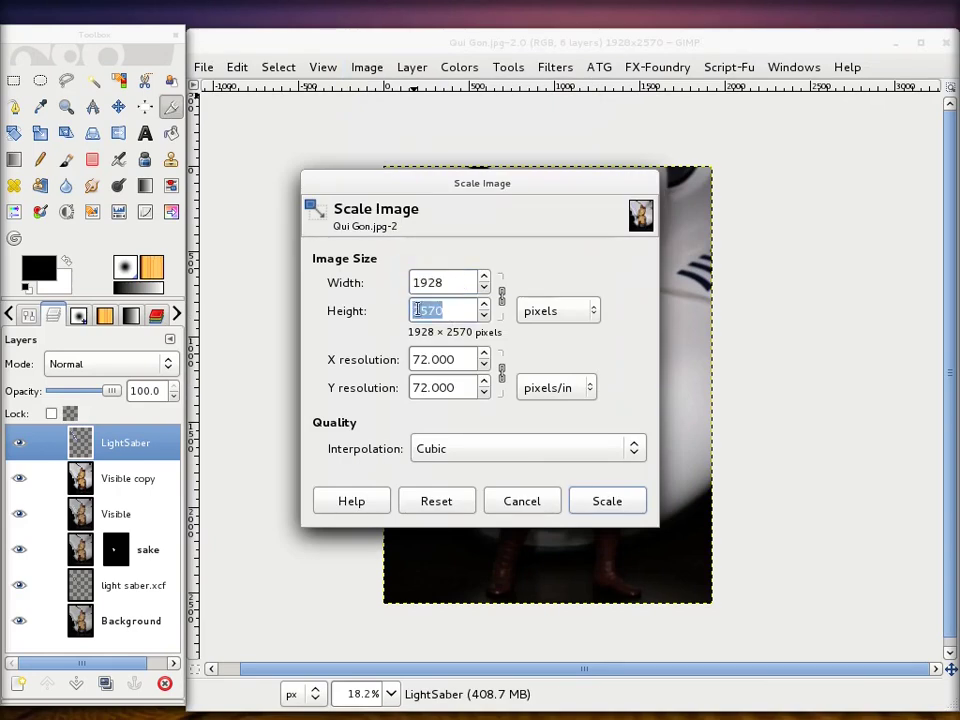
pyautogui.doubleClick(428, 280)
pyautogui.doubleClick(422, 310)
pyautogui.doubleClick(440, 283)
pyautogui.doubleClick(438, 310)
pyautogui.moveTo(452, 285); pyautogui.dragTo(412, 316)
pyautogui.doubleClick(412, 313)
pyautogui.moveTo(456, 282); pyautogui.dragTo(306, 287)
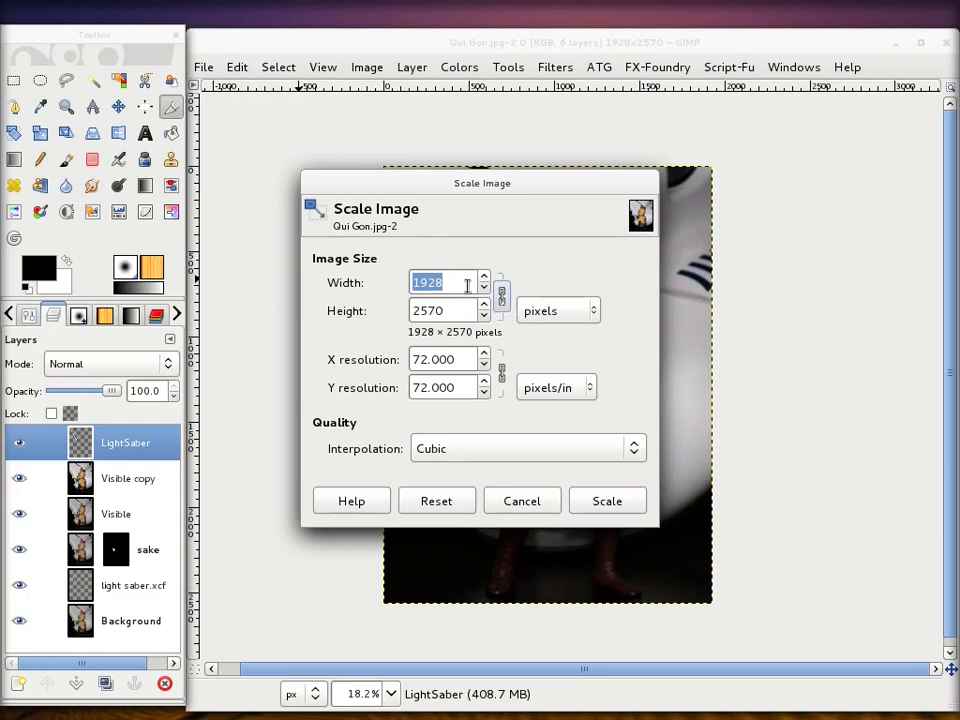
pyautogui.write('600')
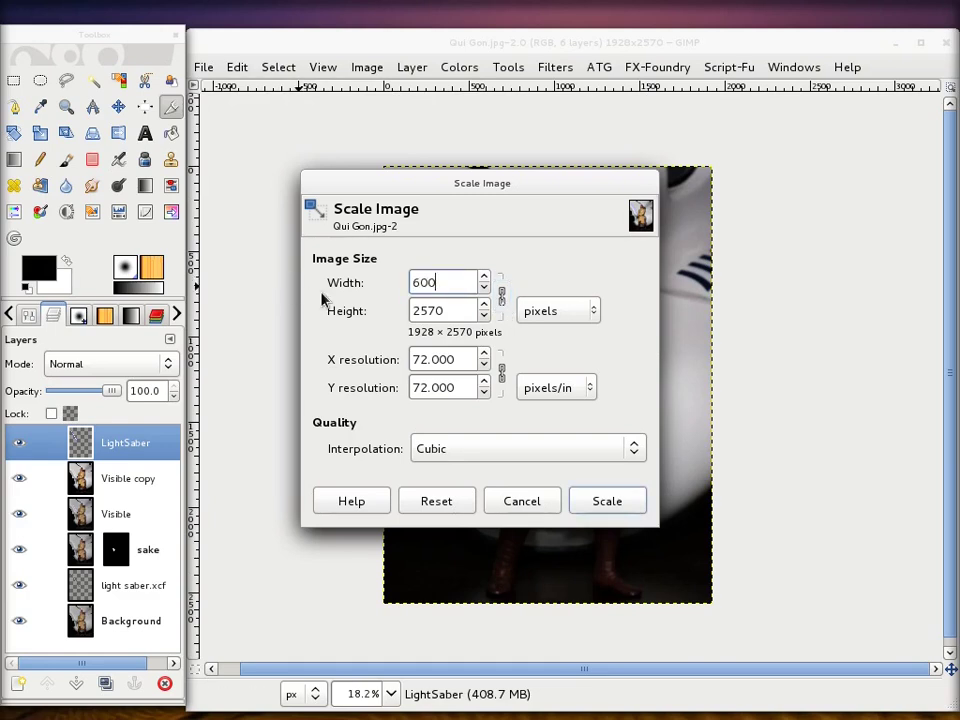
pyautogui.press('Tab')
pyautogui.write('800')
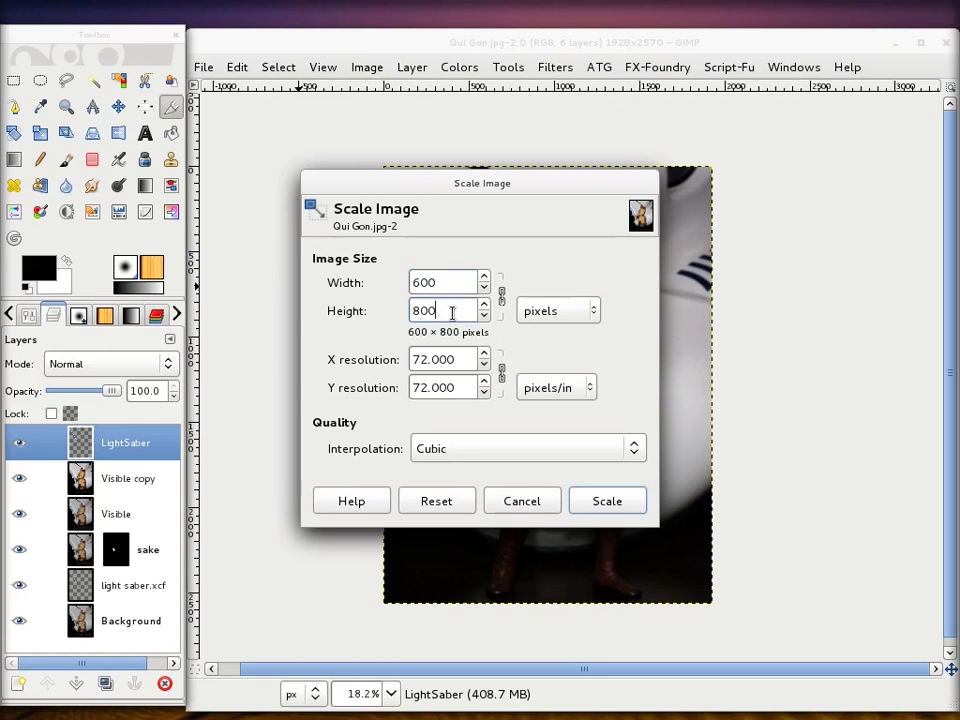
# Step: Confirm the 600 × 800 pixel values and apply the scaling
pyautogui.doubleClick(434, 312)
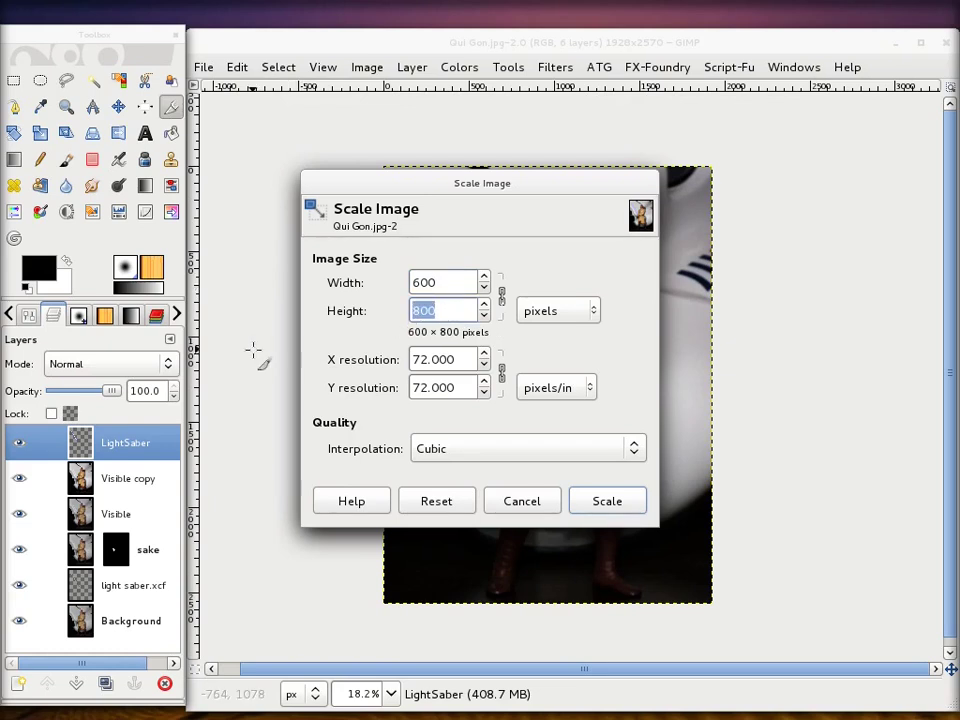
pyautogui.doubleClick(443, 282)
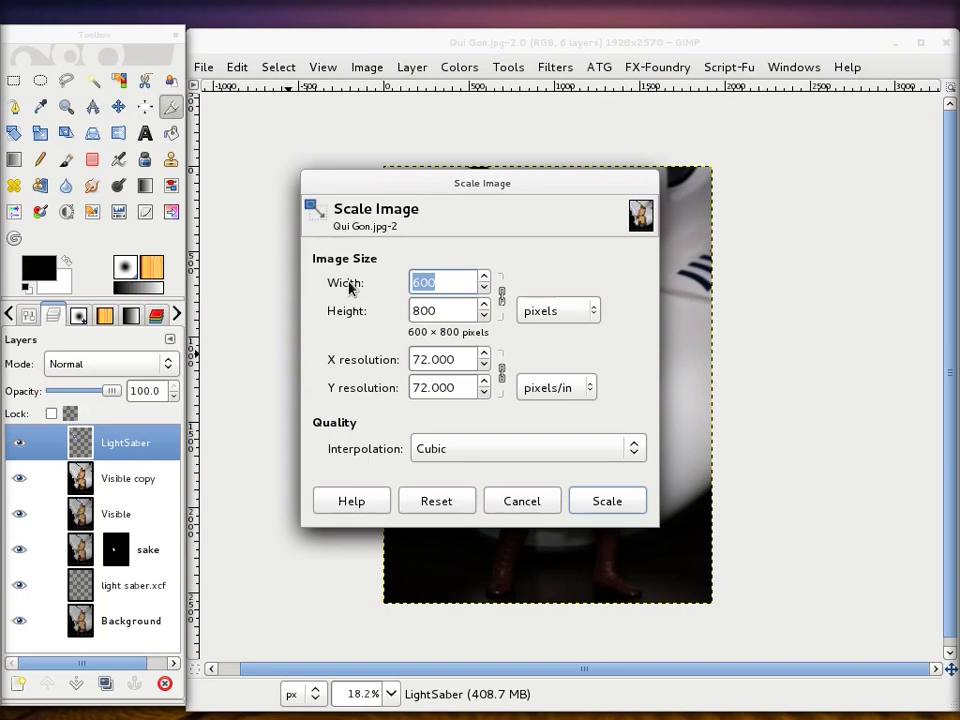
pyautogui.click(446, 280)
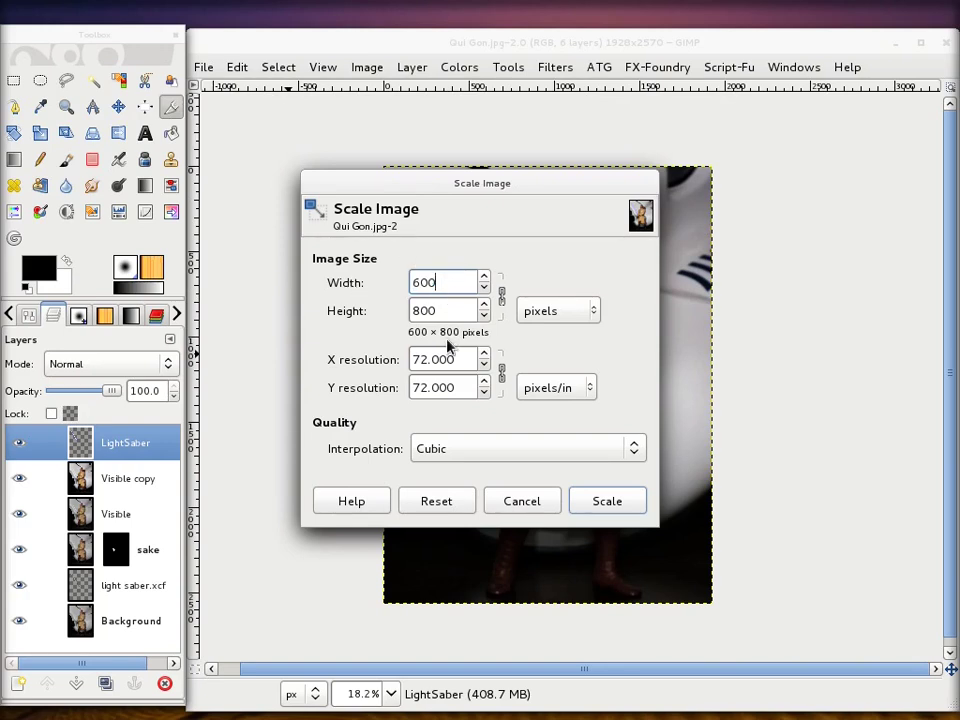
pyautogui.doubleClick(448, 311)
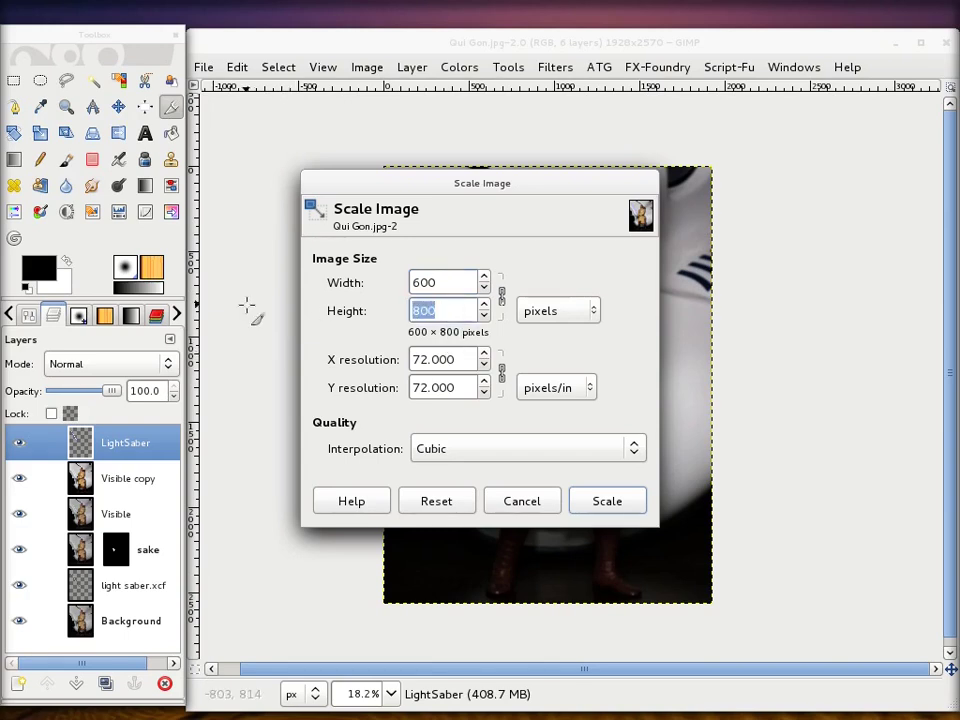
pyautogui.doubleClick(446, 283)
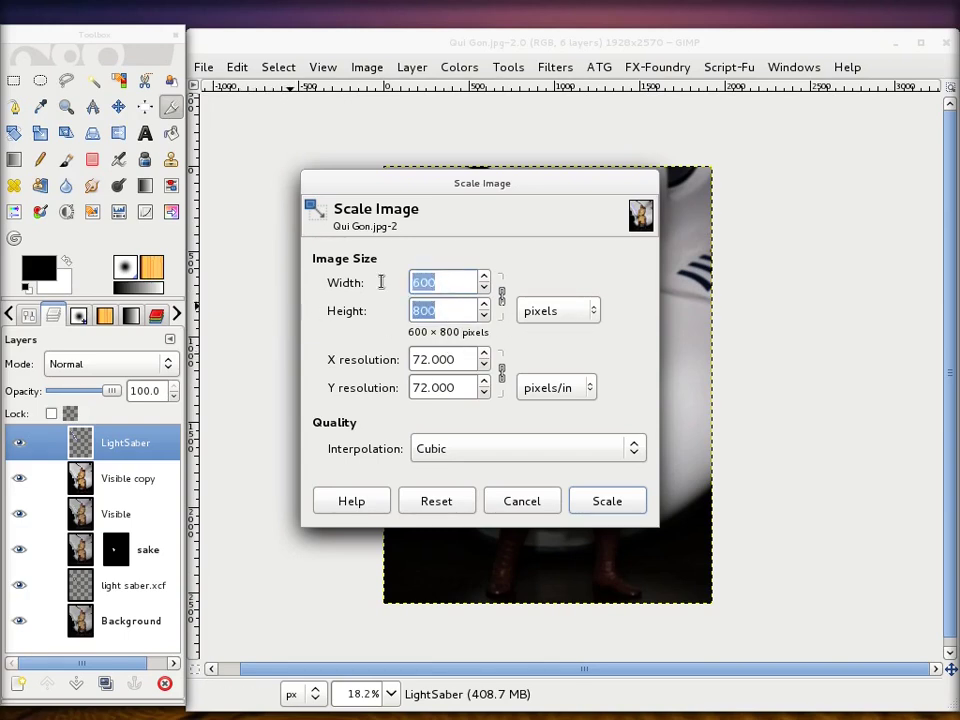
pyautogui.click(453, 311)
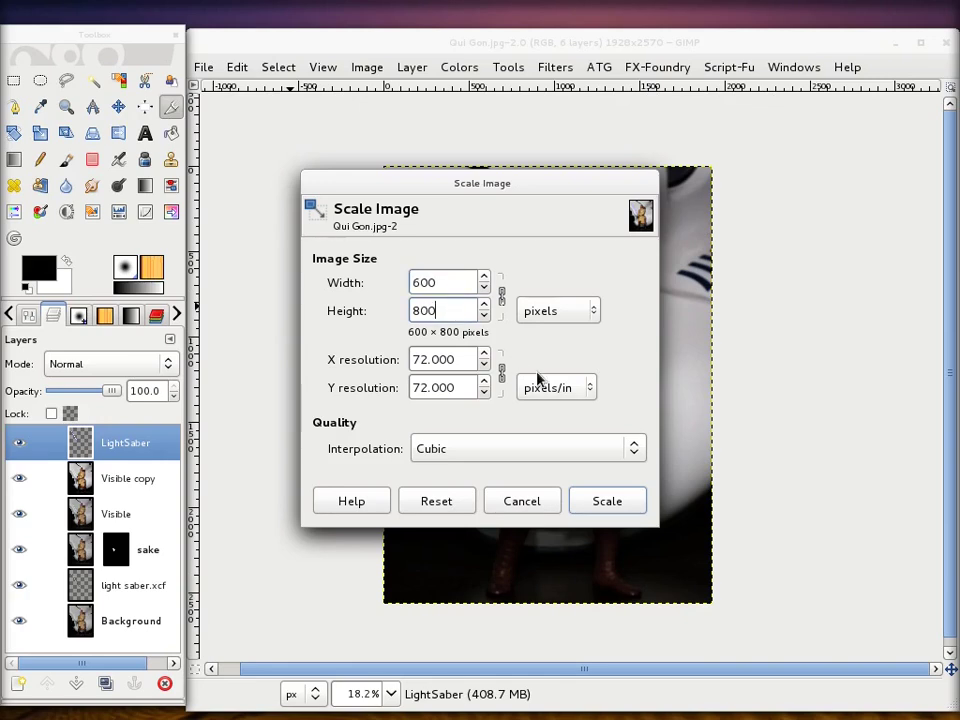
pyautogui.click(634, 504)
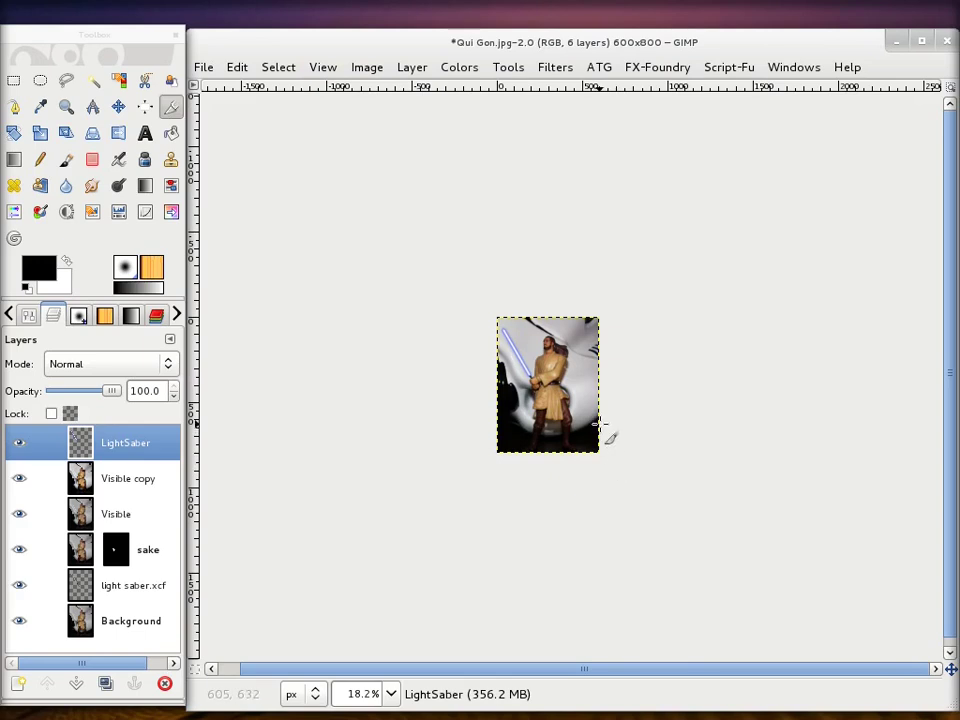
# Step: Zoom in on the canvas and make the Visible copy layer active
pyautogui.scroll(2, 575, 388)
pyautogui.scroll(2, 620, 389)
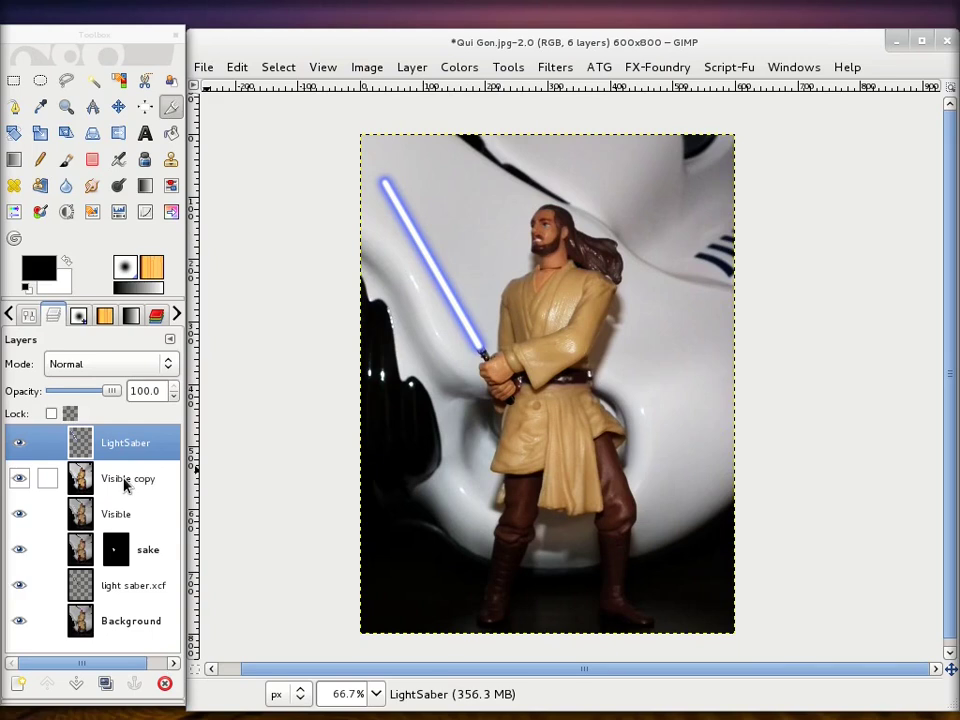
pyautogui.click(125, 483)
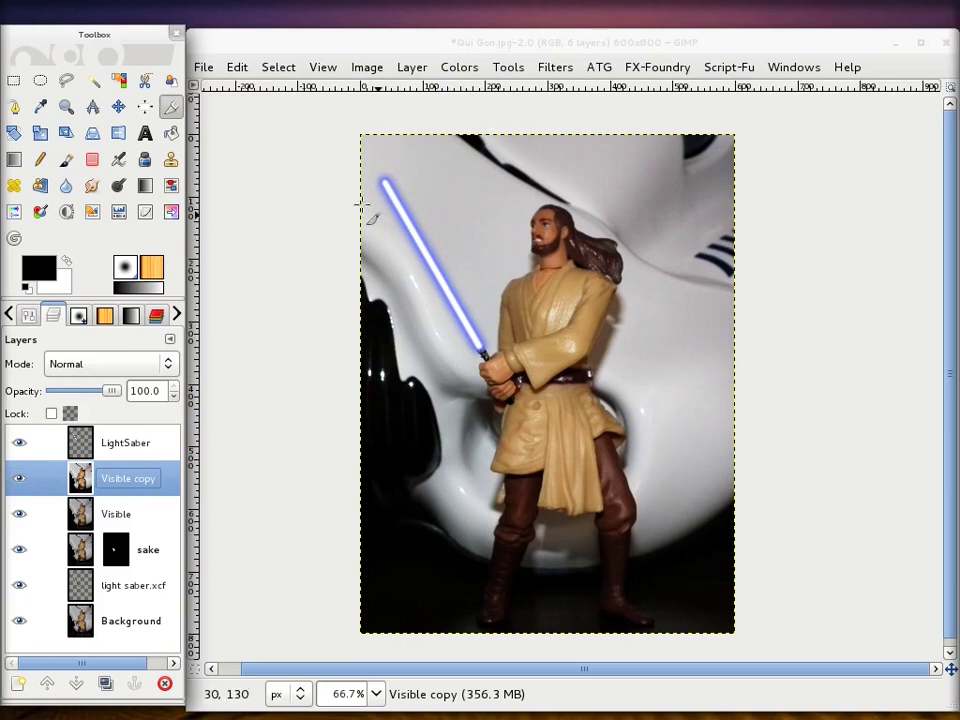
pyautogui.click(563, 70)
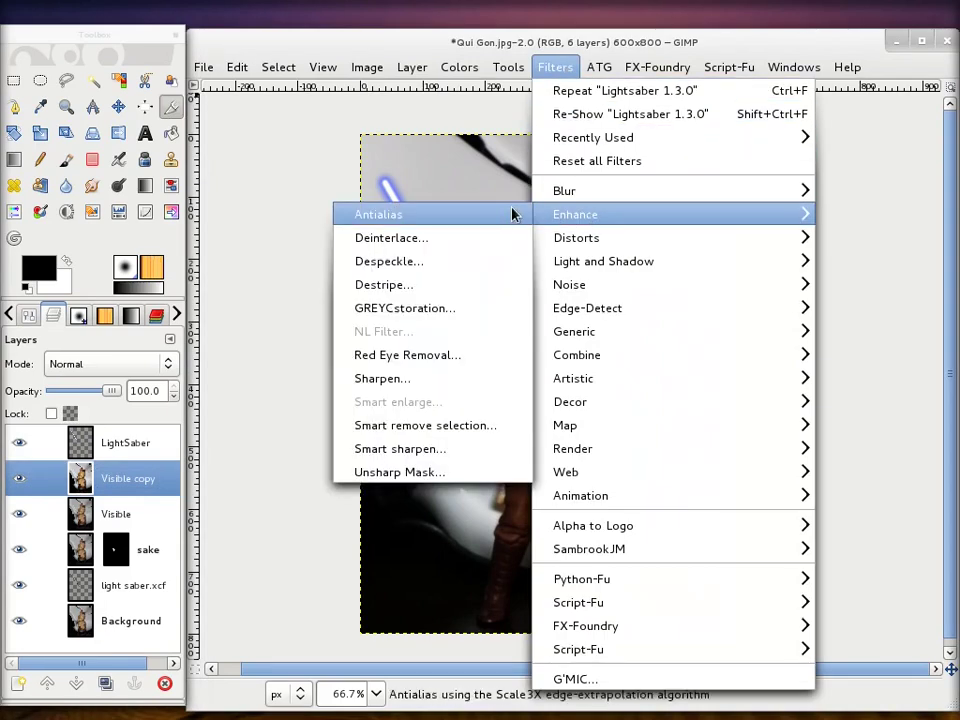
# Step: Apply Sharpen at sharpness 20 to Visible copy, previewing on Qui-Gon's face
pyautogui.click(456, 378)
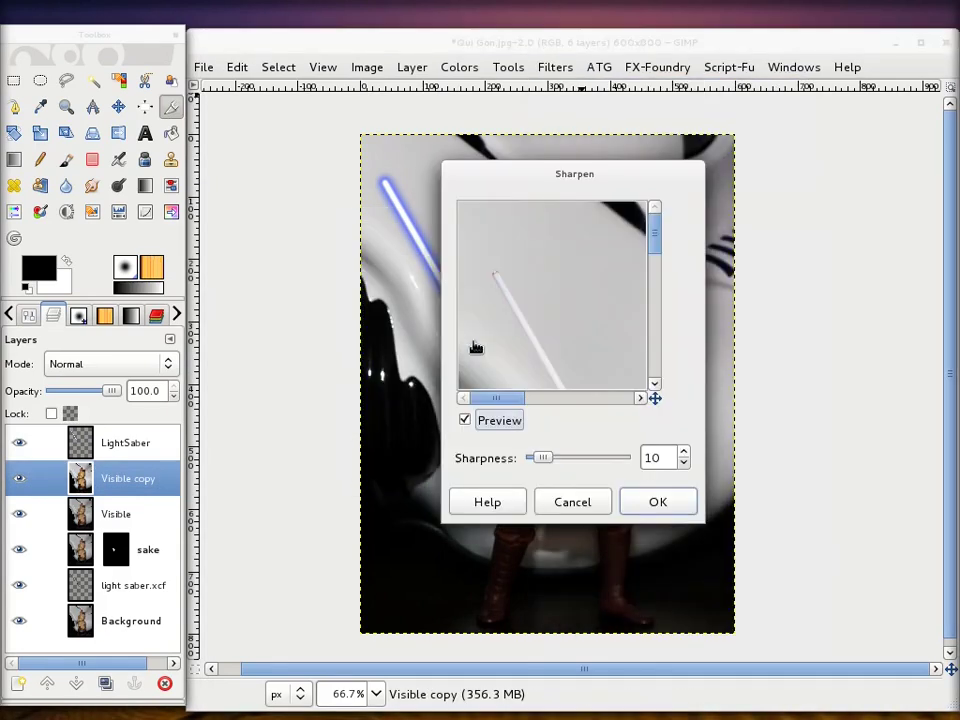
pyautogui.click(655, 398)
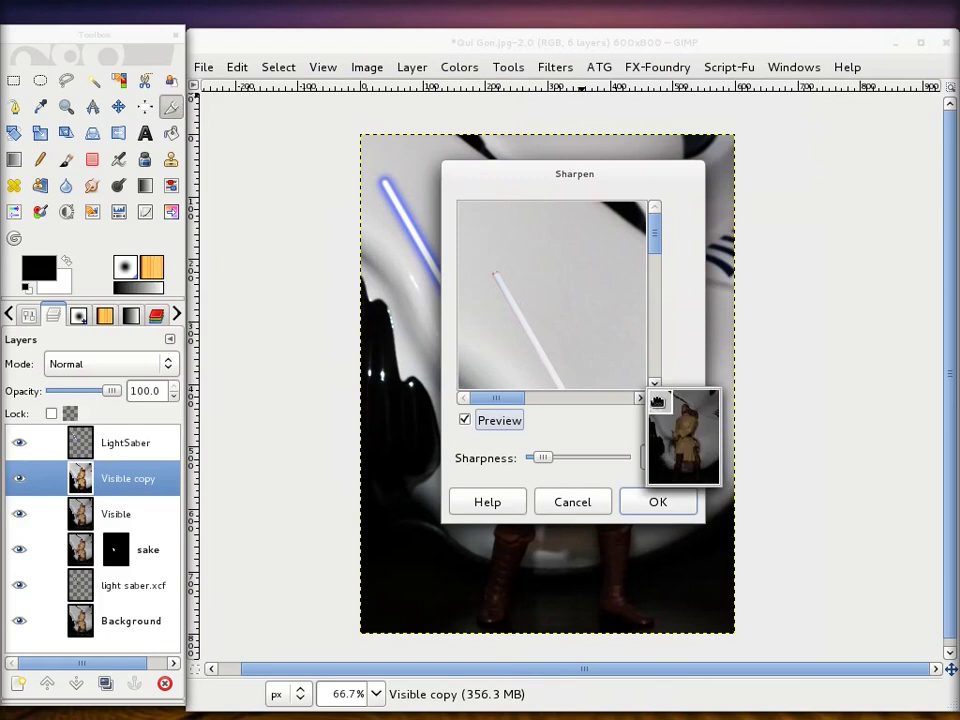
pyautogui.moveTo(657, 400); pyautogui.dragTo(651, 399)
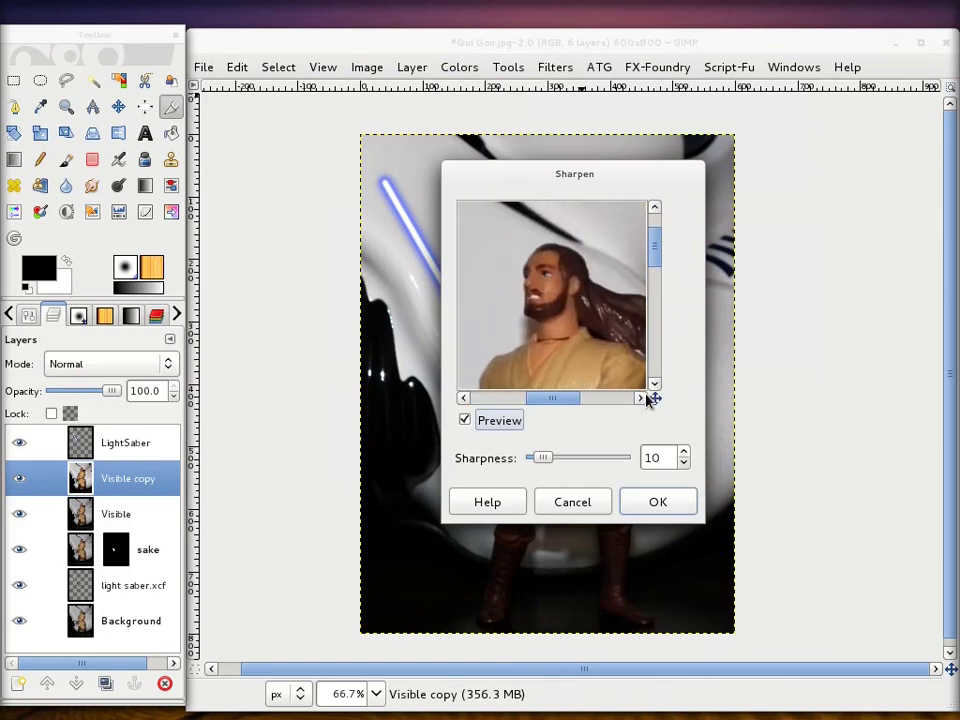
pyautogui.moveTo(542, 458); pyautogui.dragTo(549, 459)
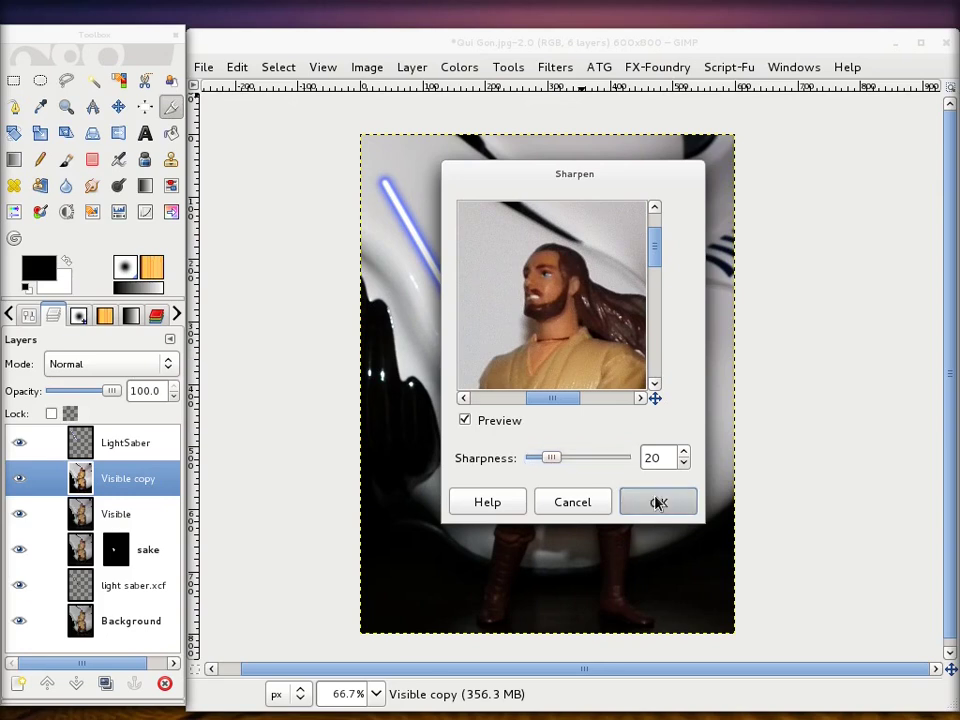
pyautogui.click(657, 502)
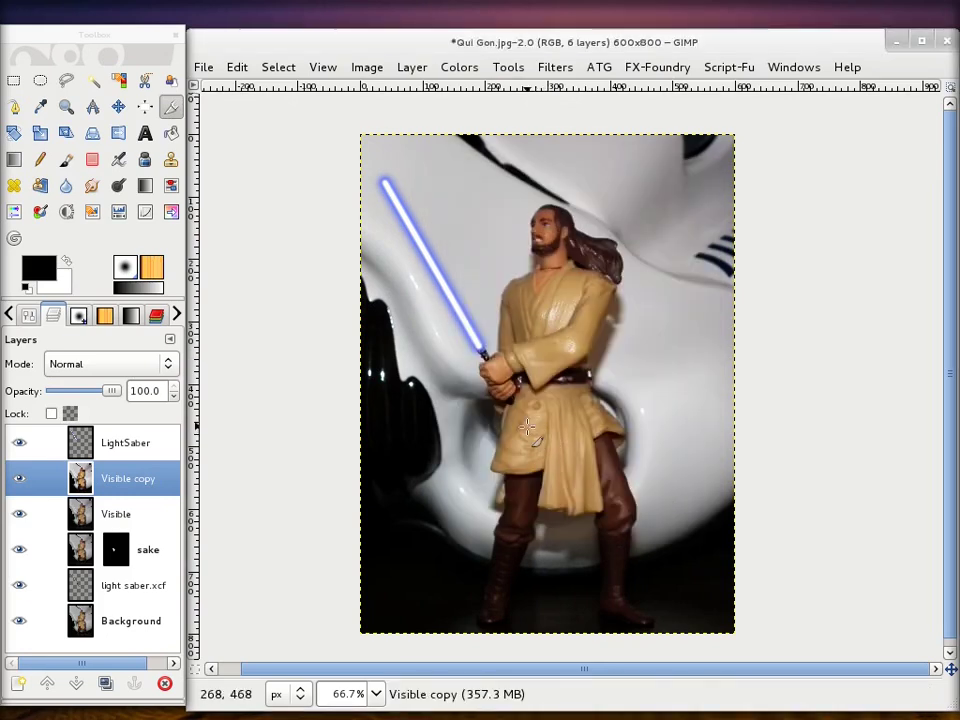
# Step: Save a copy as Qui Gon_800x600.jpg in the same folder, accepting flattening for JPEG export
pyautogui.click(203, 68)
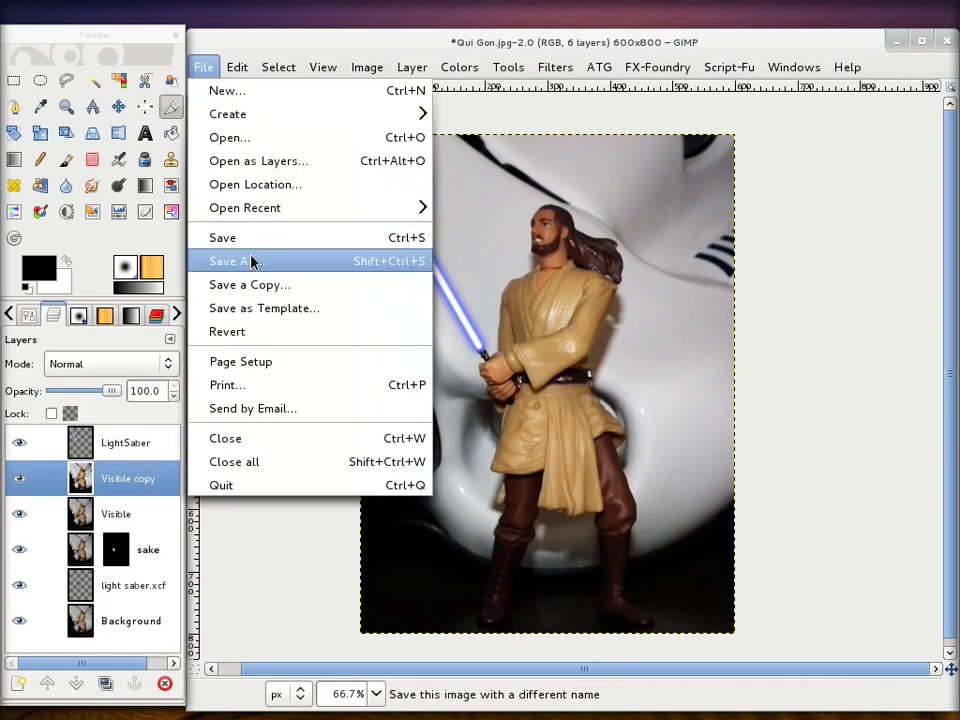
pyautogui.click(251, 260)
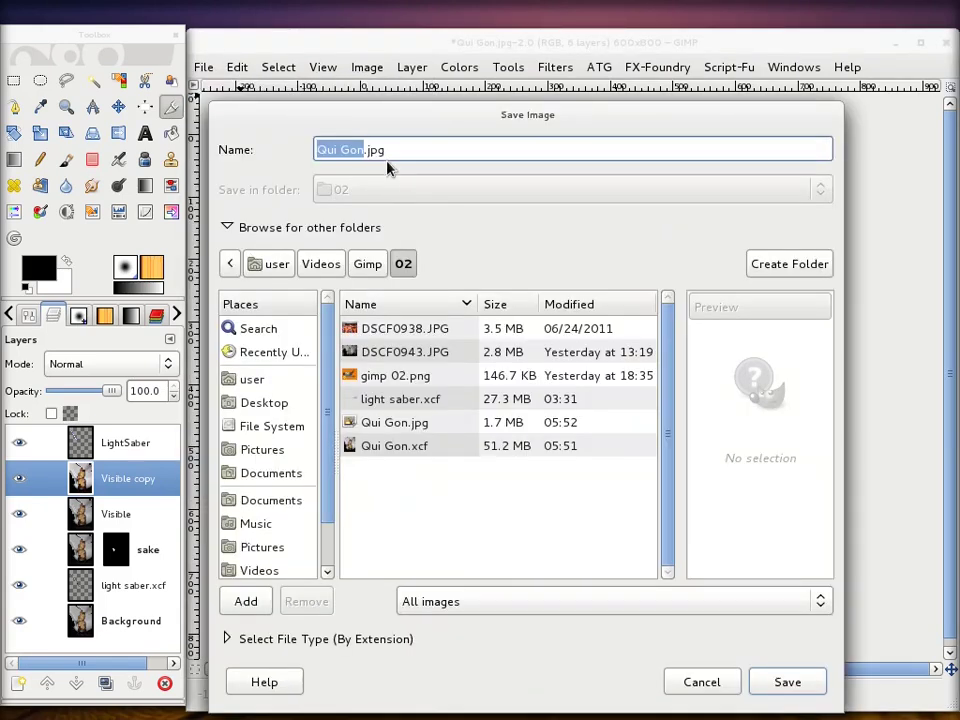
pyautogui.click(364, 150)
pyautogui.write('_')
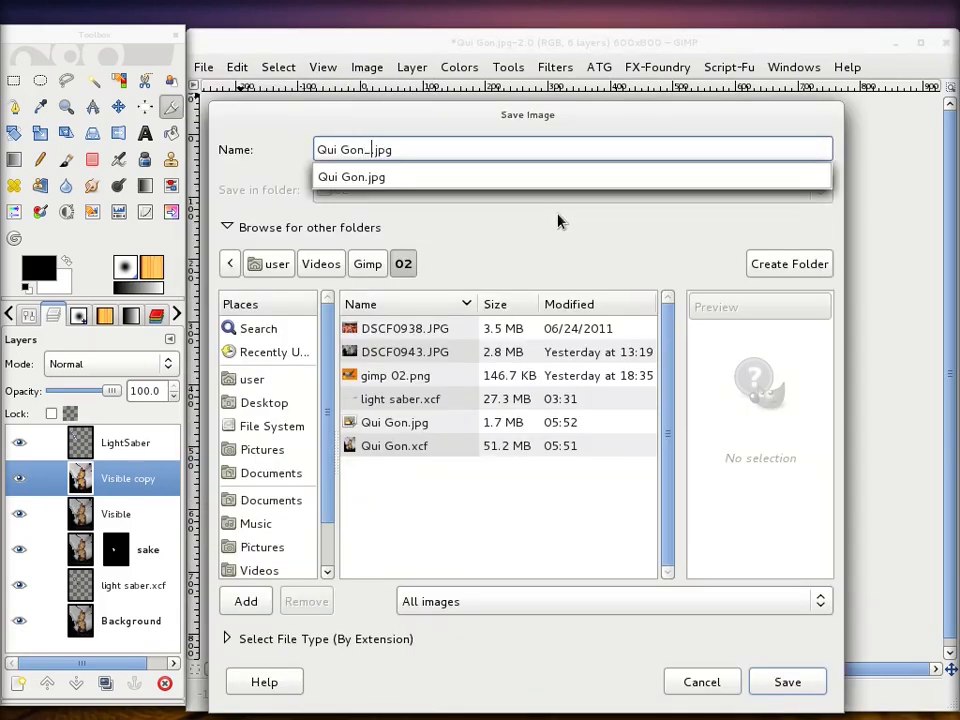
pyautogui.write('800x600')
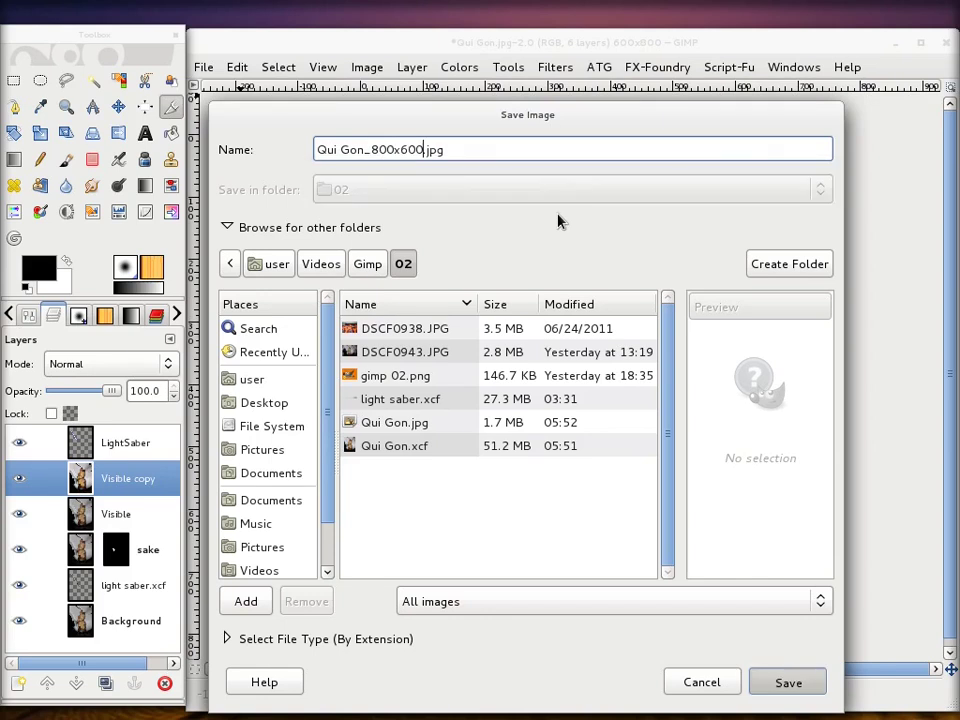
pyautogui.press('Return')
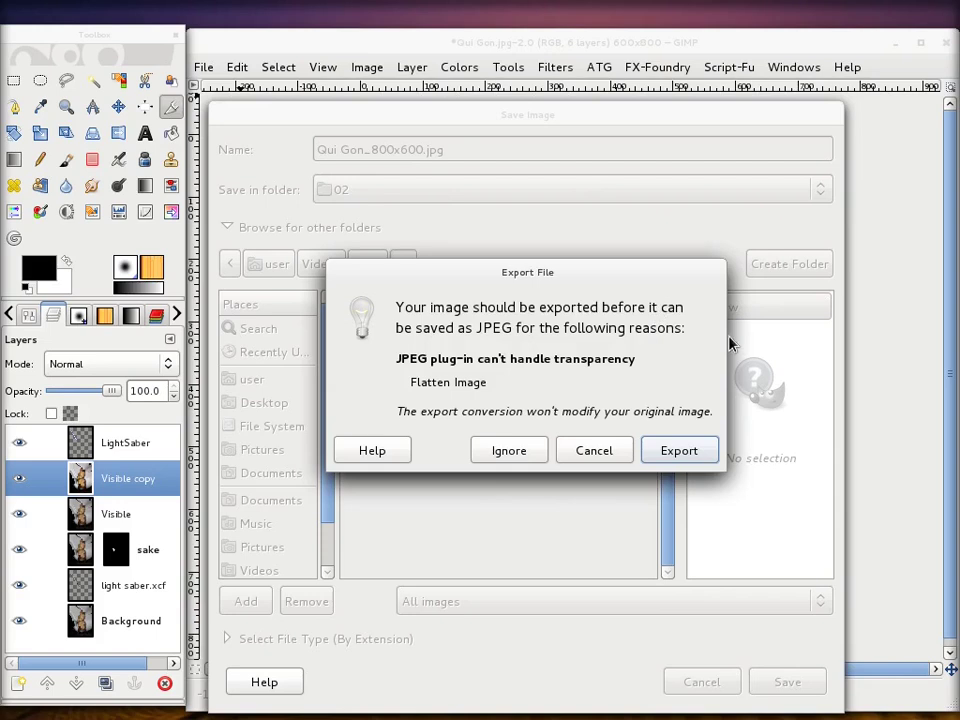
pyautogui.click(680, 452)
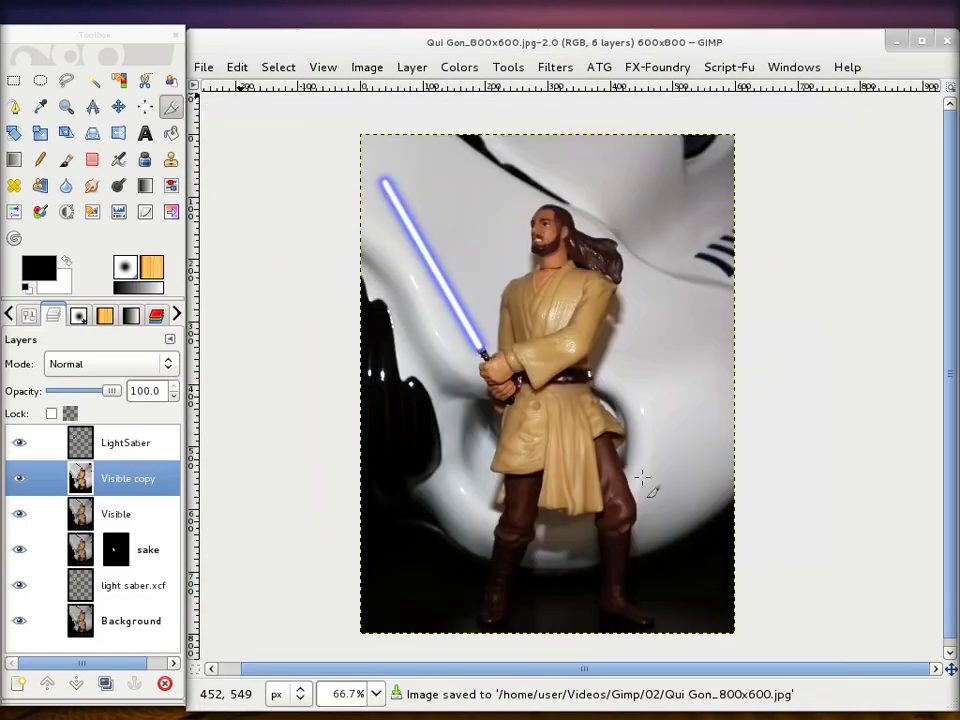